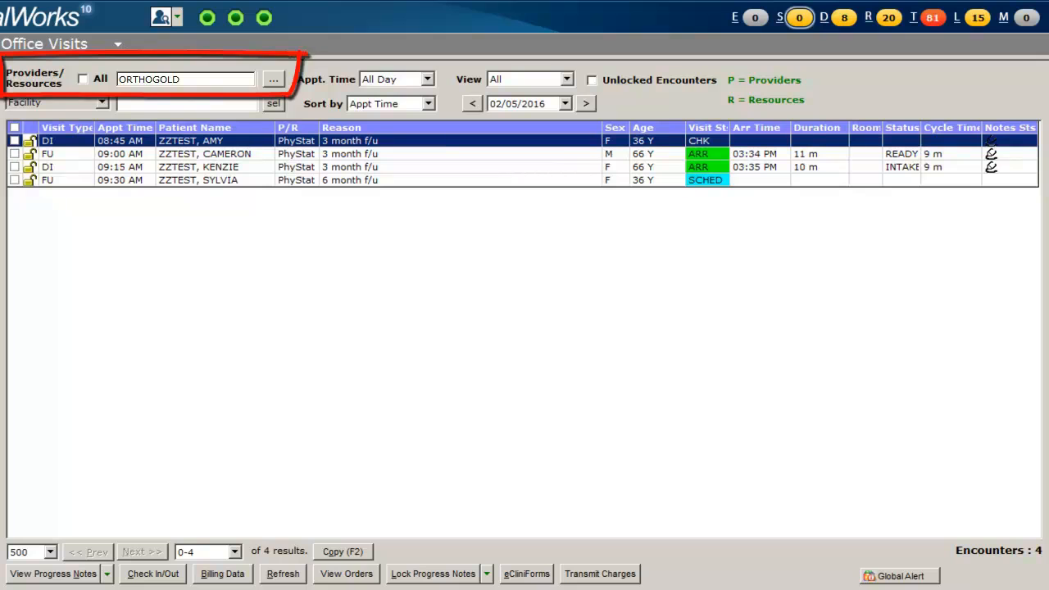
# Open the provider/resource selection for the office visits list and set its view to All Resources
pyautogui.click(273, 82)
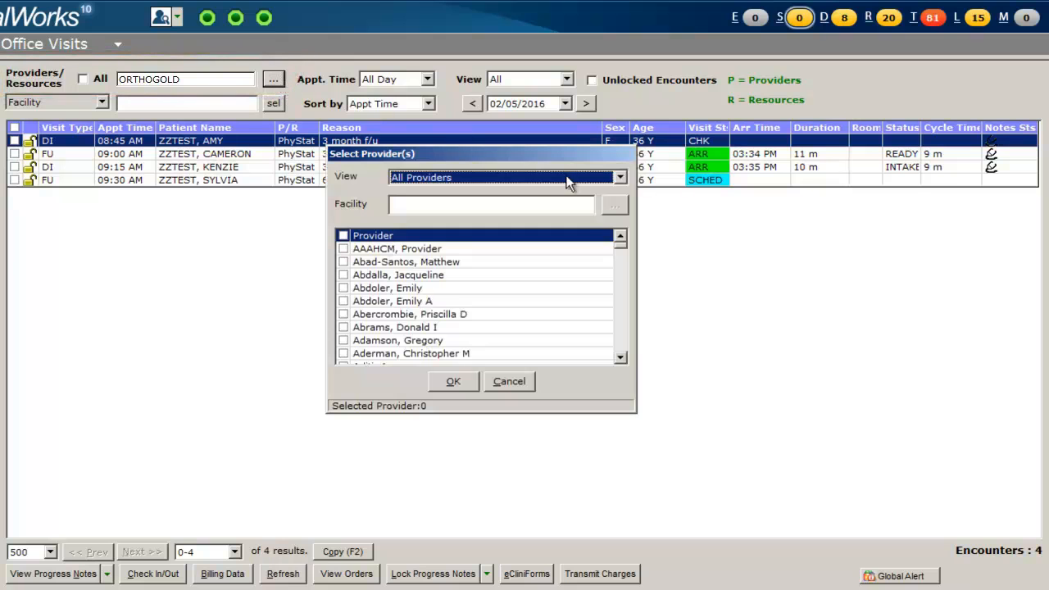
pyautogui.click(618, 177)
pyautogui.click(610, 203)
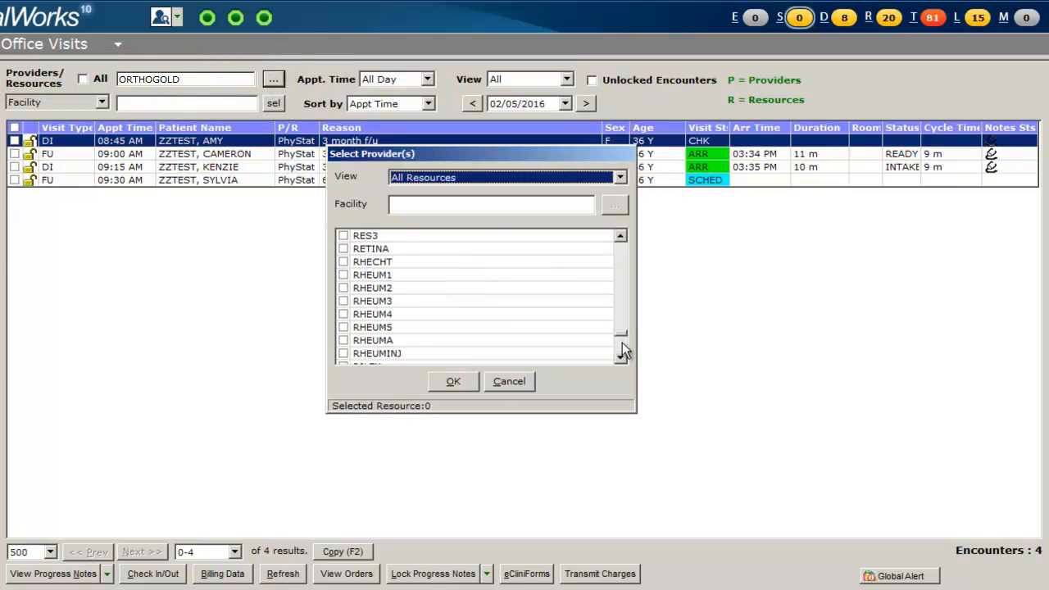
# Select the URGCARE resource in the resource list and apply it as the office visits filter
pyautogui.click(622, 342)
pyautogui.click(622, 342)
pyautogui.click(621, 342)
pyautogui.click(621, 343)
pyautogui.click(621, 343)
pyautogui.click(621, 344)
pyautogui.click(621, 345)
pyautogui.click(621, 346)
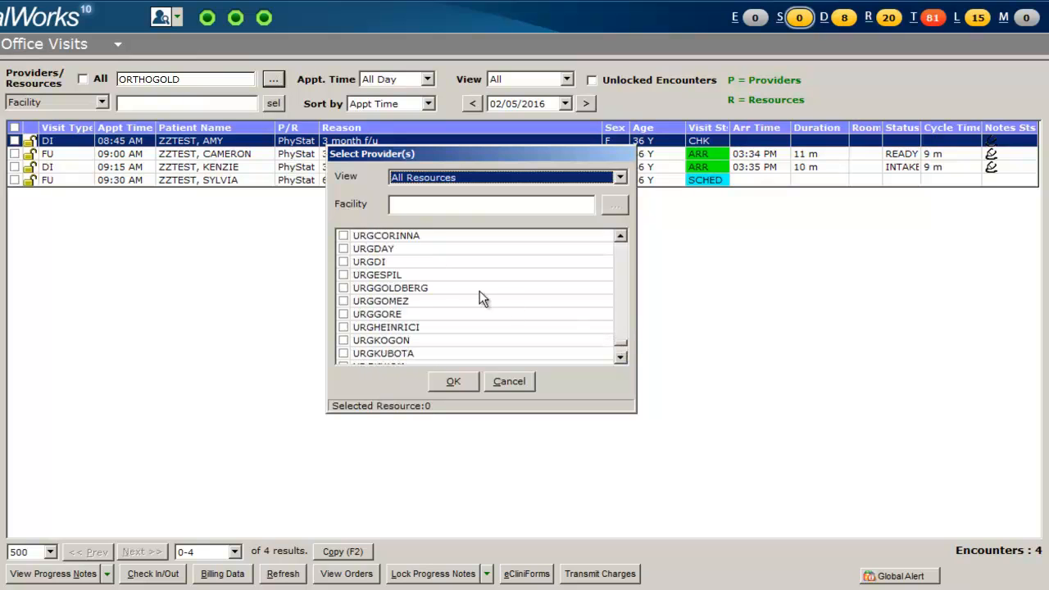
pyautogui.click(417, 275)
pyautogui.scroll(1, 620, 358)
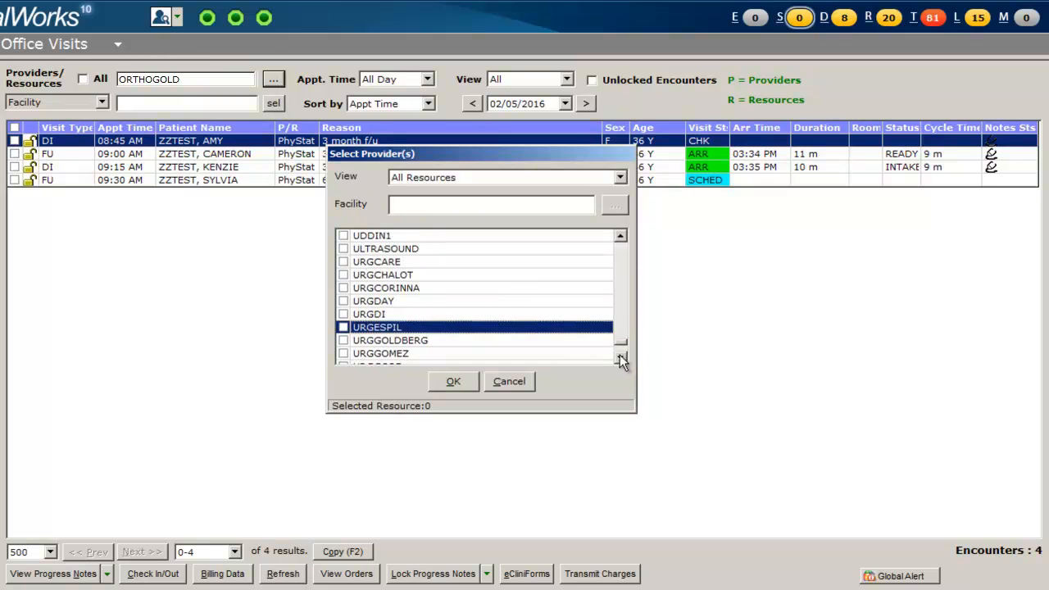
pyautogui.click(344, 263)
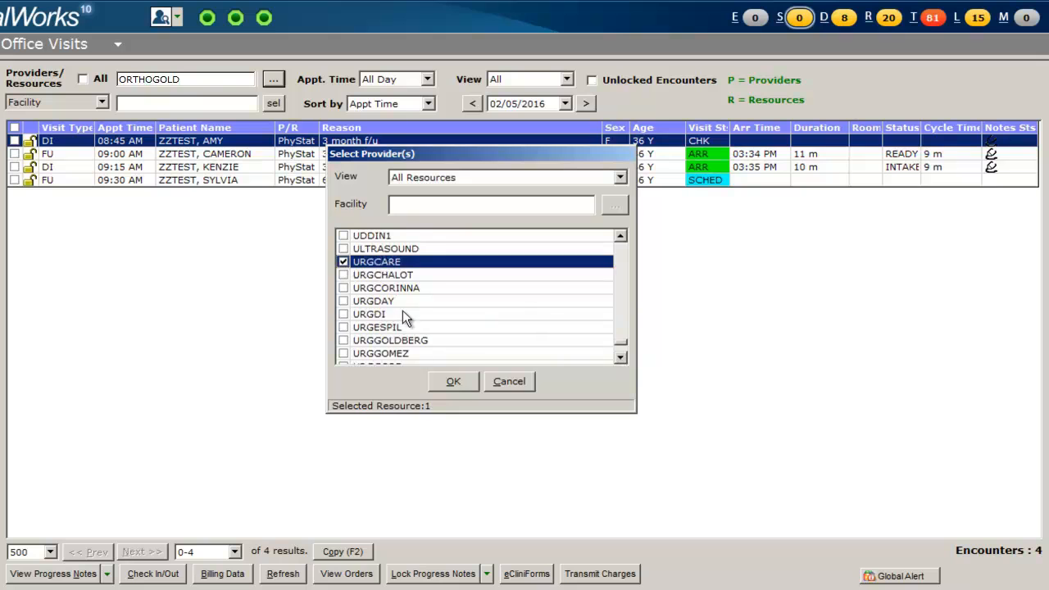
pyautogui.click(452, 382)
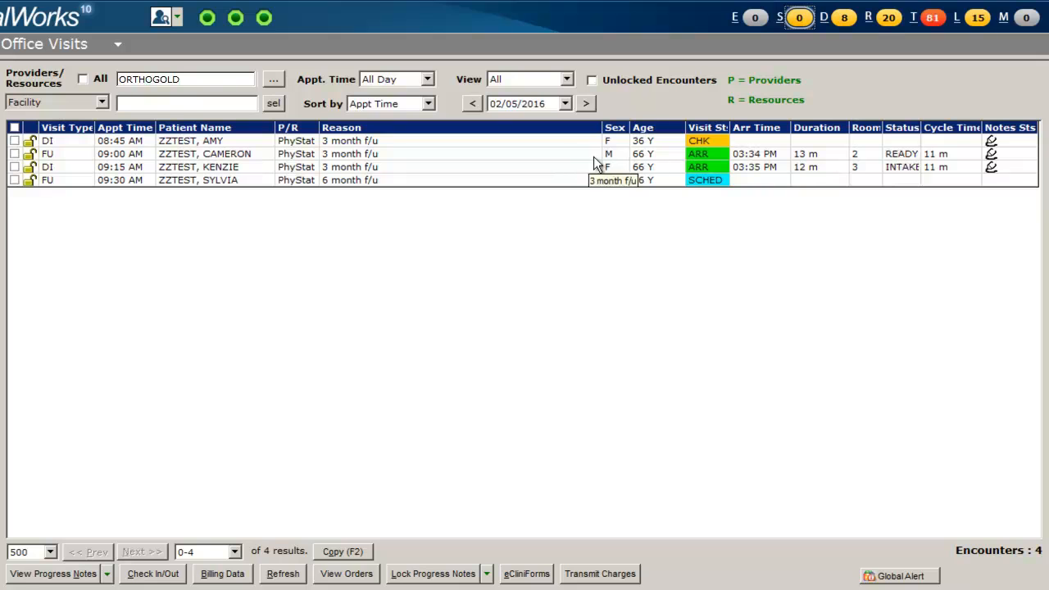
# Change the 09:00 AM visit's appointment provider to the attending physician found by surname in the staff lookup, keeping resource URGCARE
pyautogui.click(567, 154)
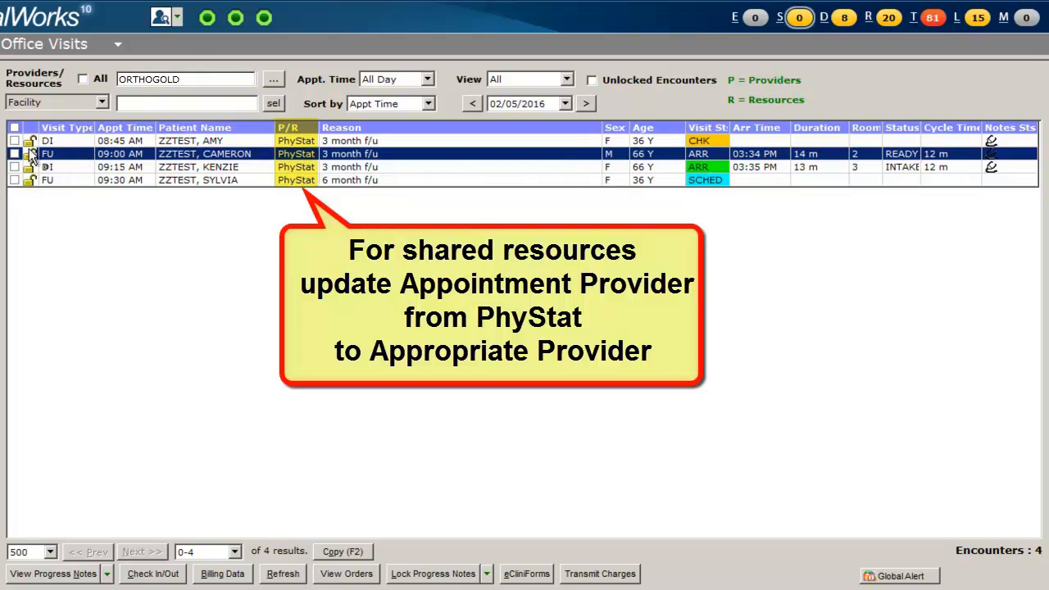
pyautogui.click(14, 153)
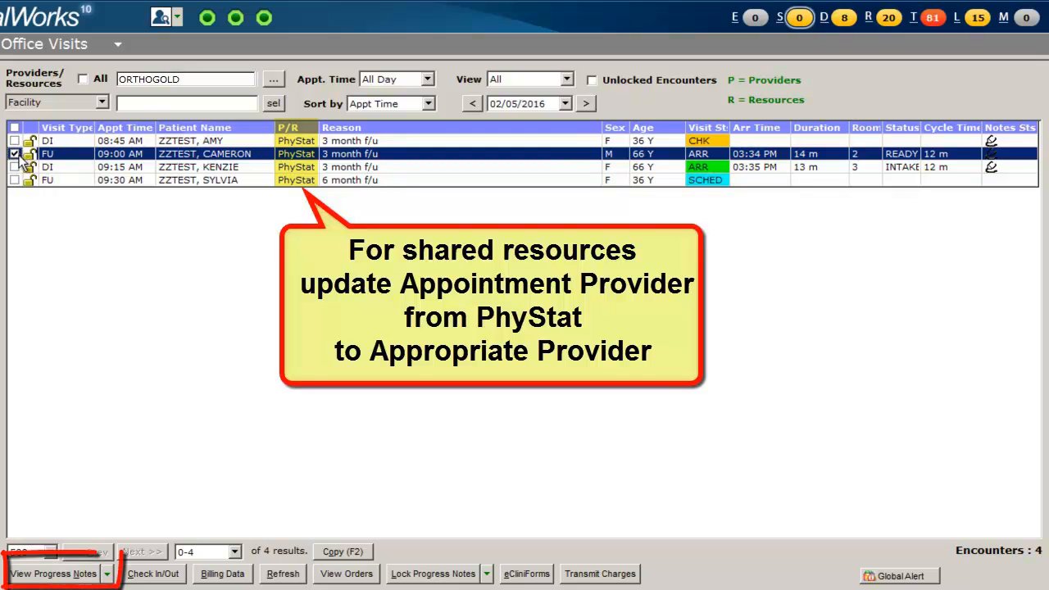
pyautogui.click(108, 575)
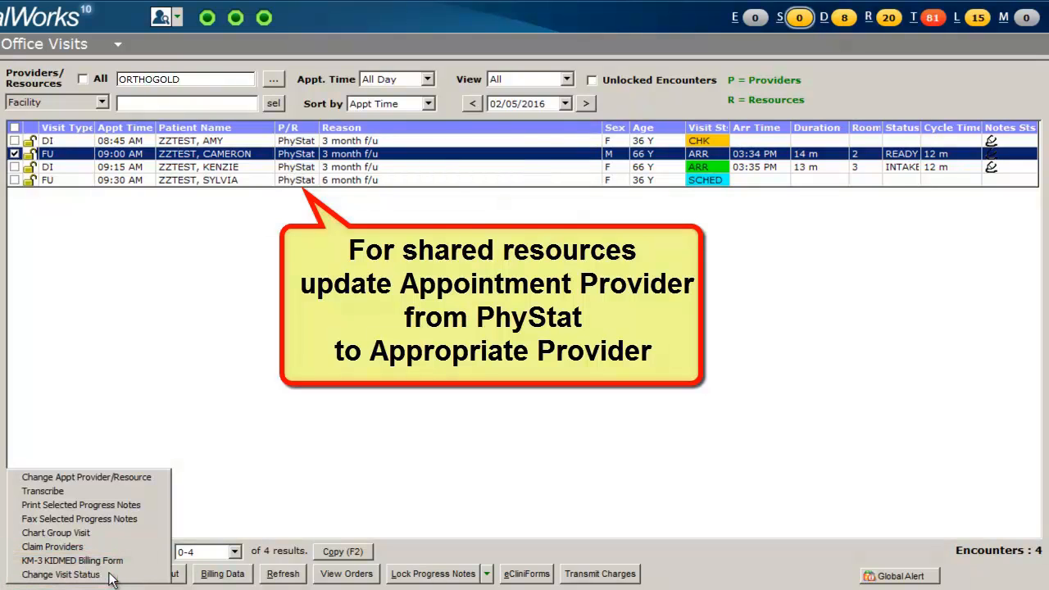
pyautogui.click(131, 477)
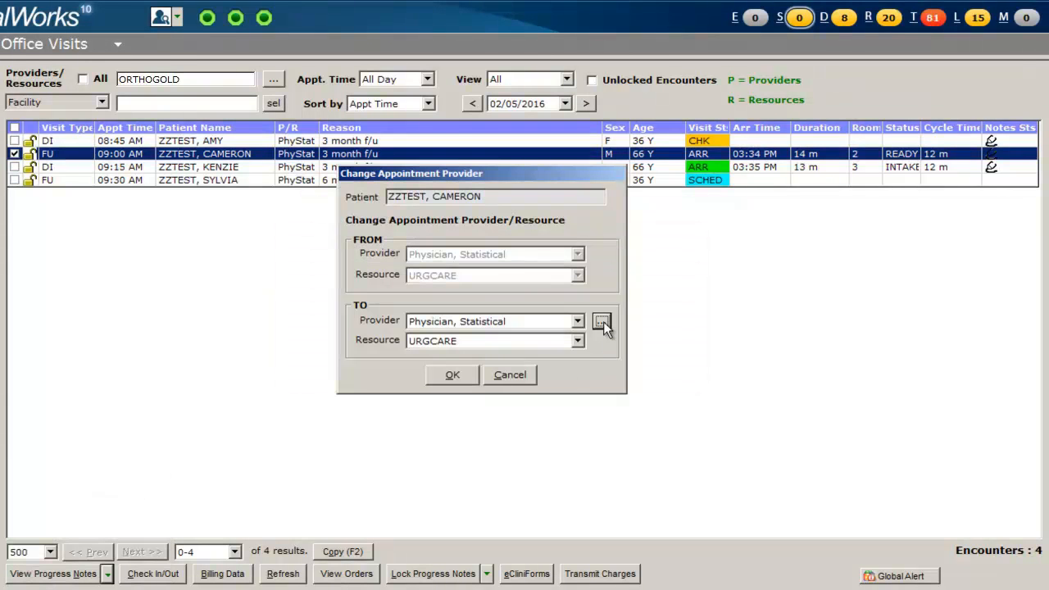
pyautogui.click(602, 322)
pyautogui.write('willis')
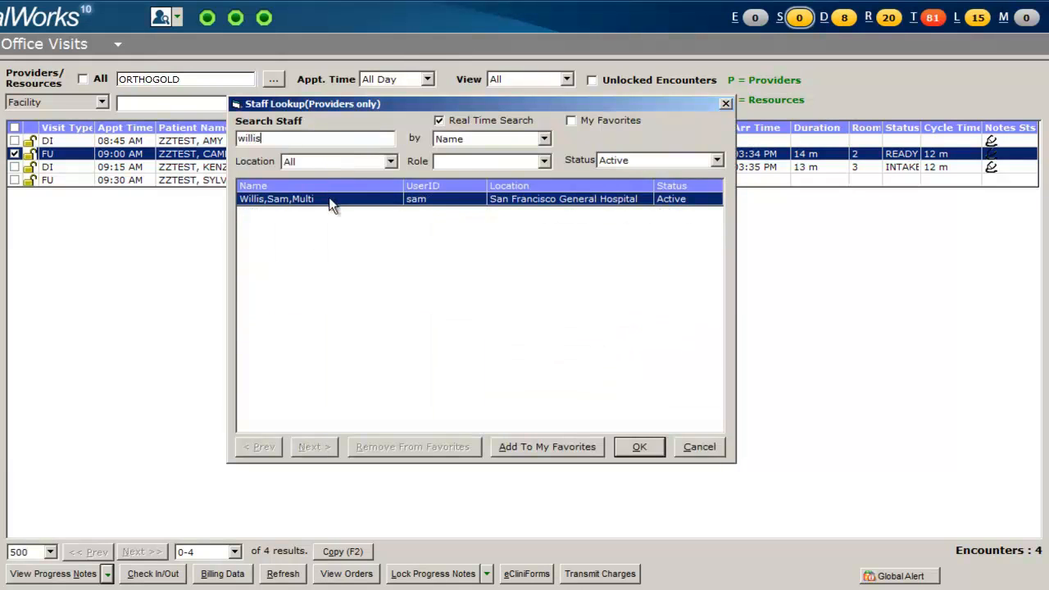
pyautogui.click(639, 446)
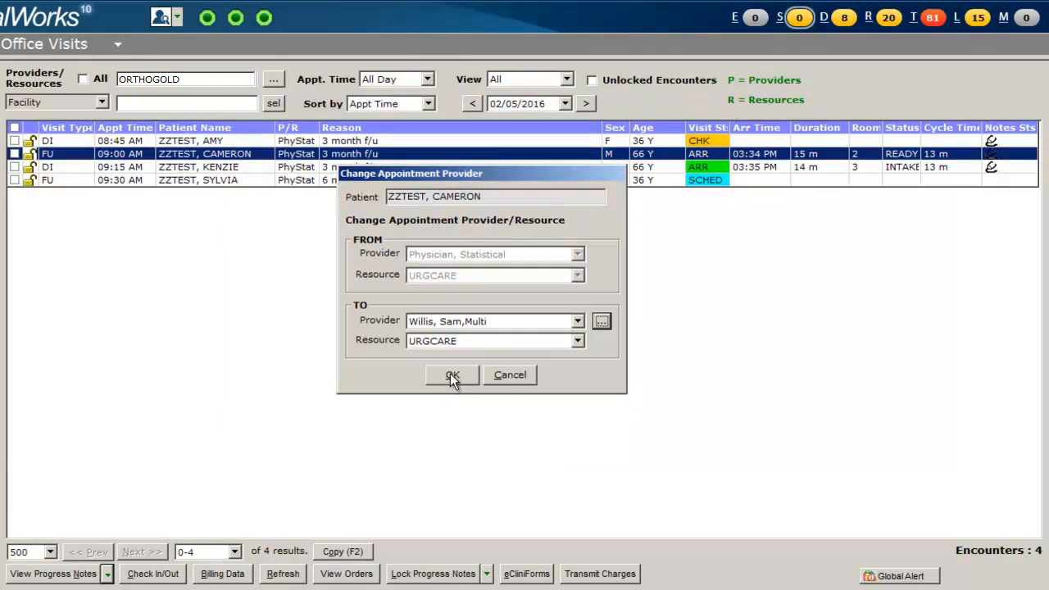
pyautogui.click(452, 376)
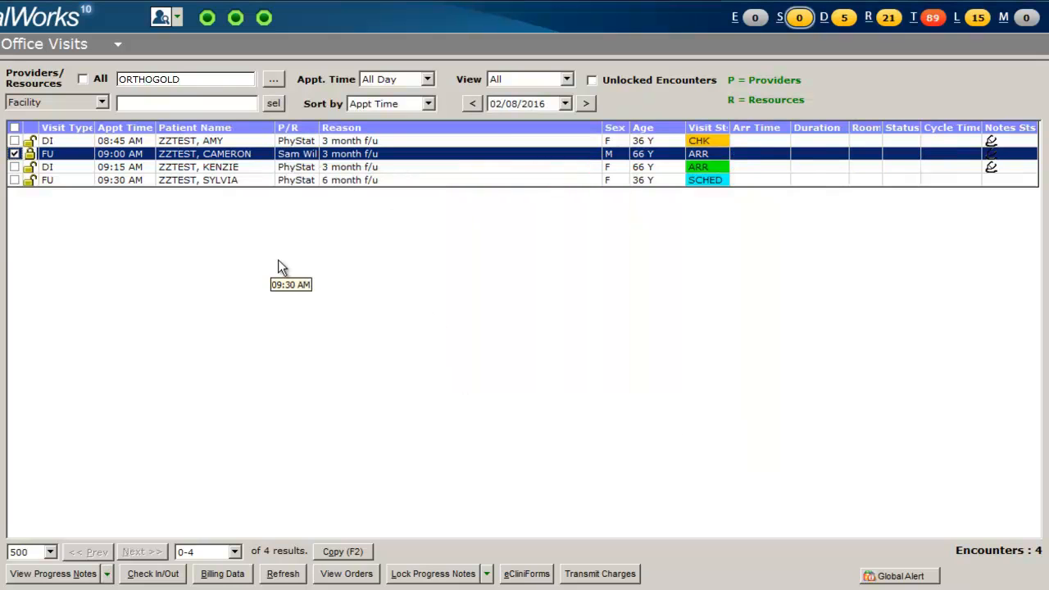
# Set the 09:00 AM visit's claim providers: the attending physician as Supervisor and Pay to, and "AAAHCM, Provider" as Rendering
pyautogui.click(106, 573)
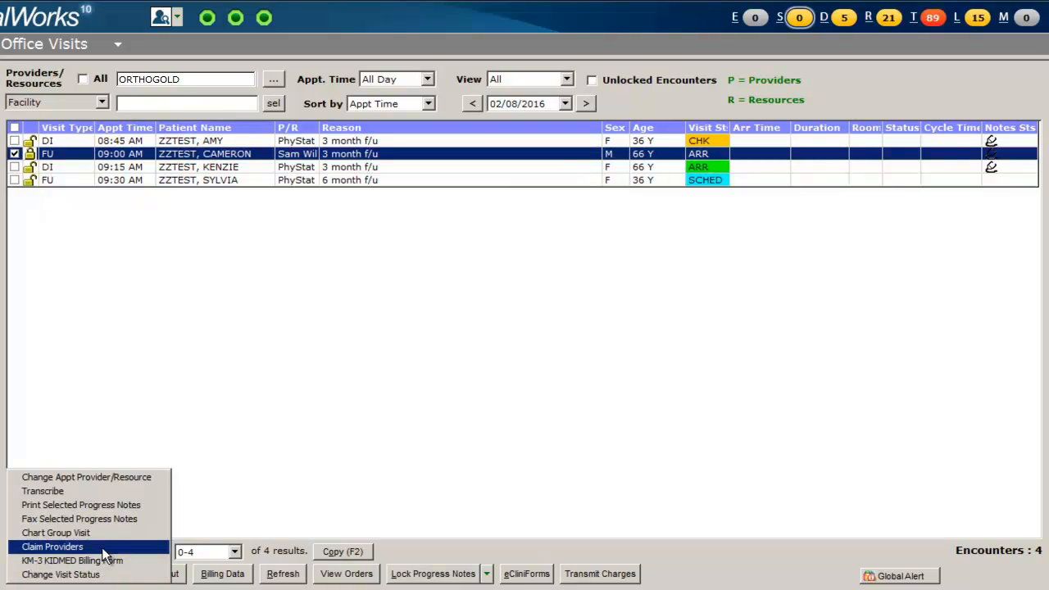
pyautogui.click(103, 551)
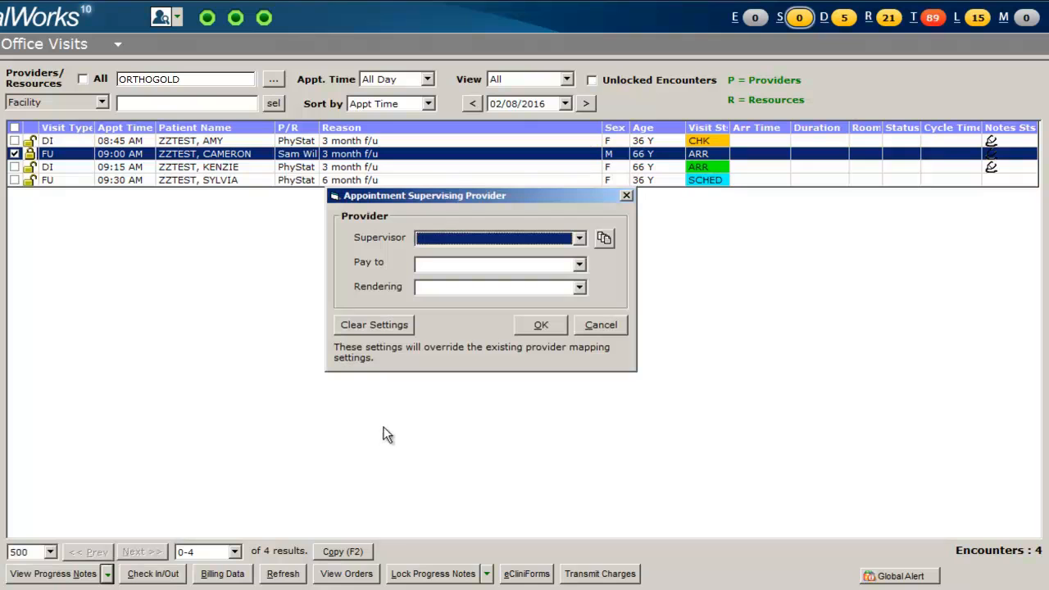
pyautogui.click(583, 239)
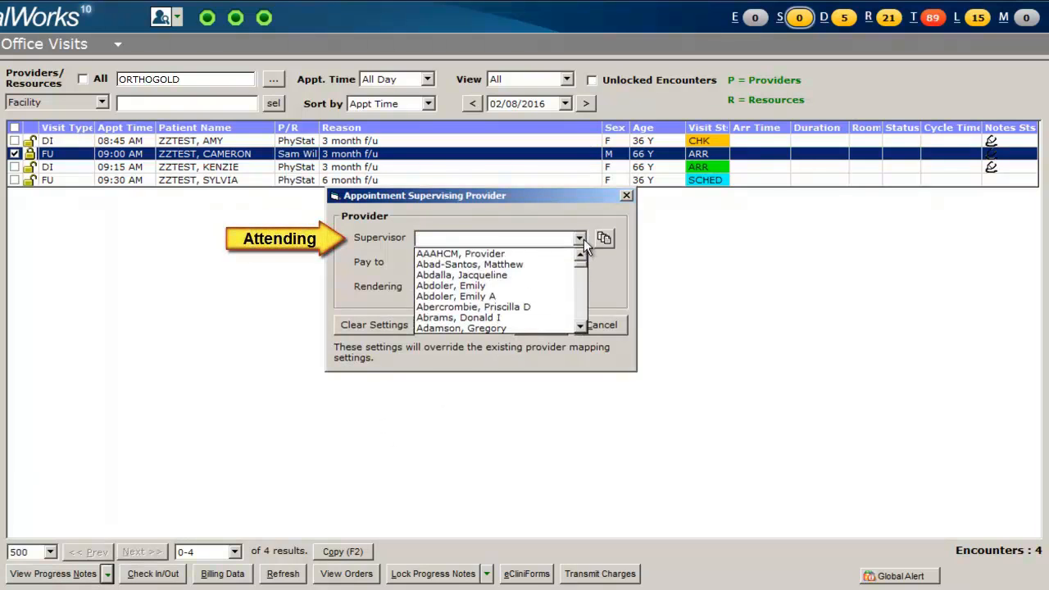
pyautogui.write('willis')
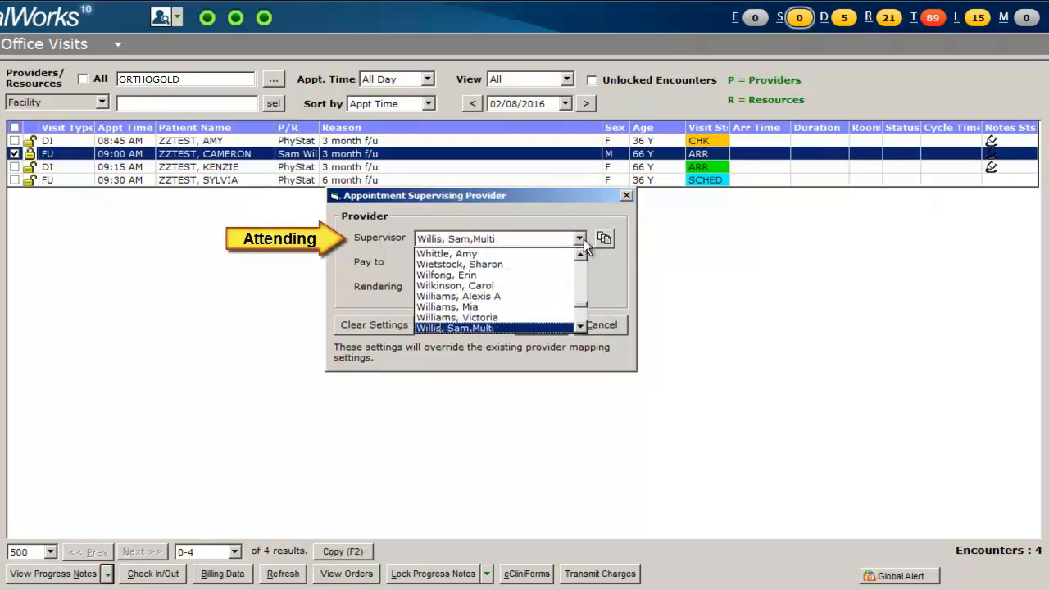
pyautogui.click(506, 324)
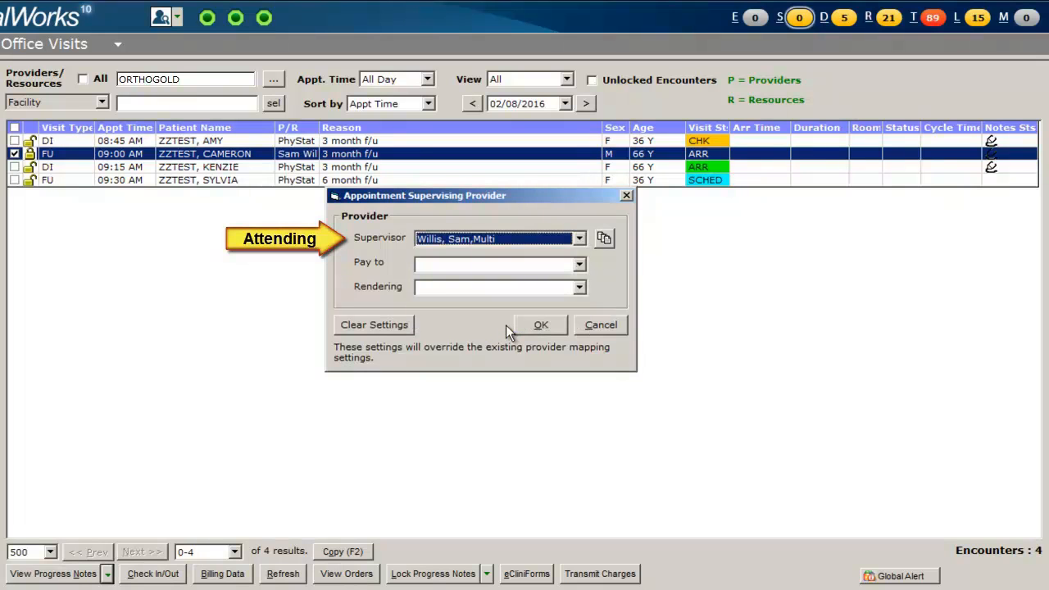
pyautogui.click(579, 290)
pyautogui.write('a')
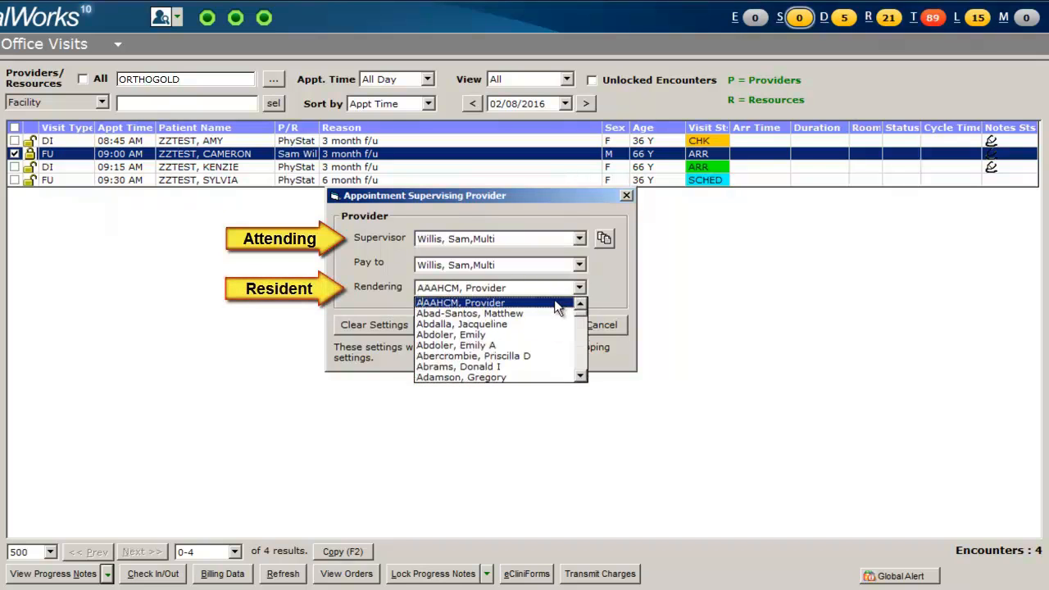
pyautogui.click(555, 301)
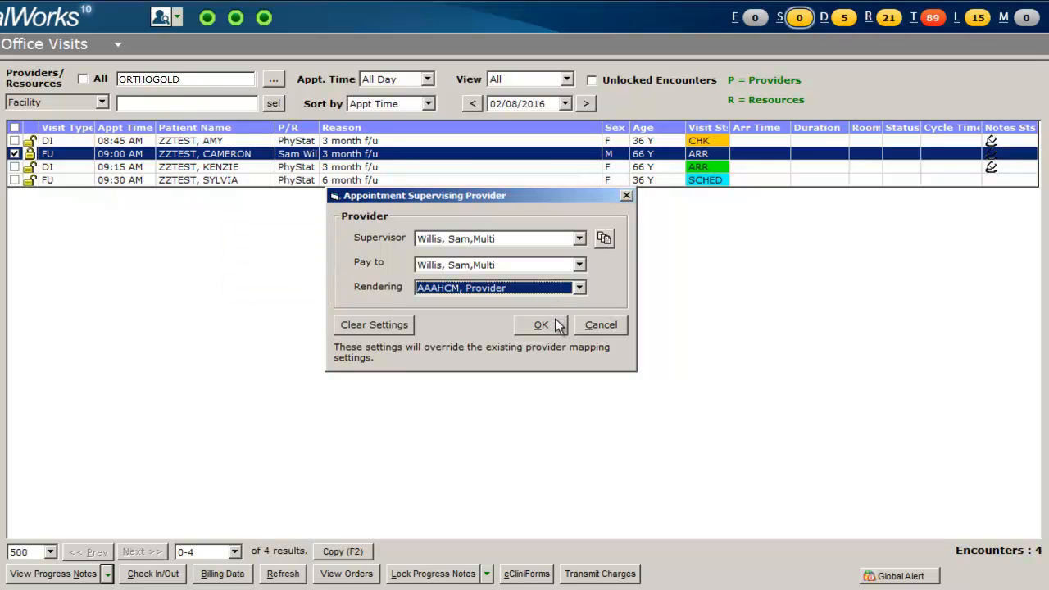
pyautogui.click(541, 324)
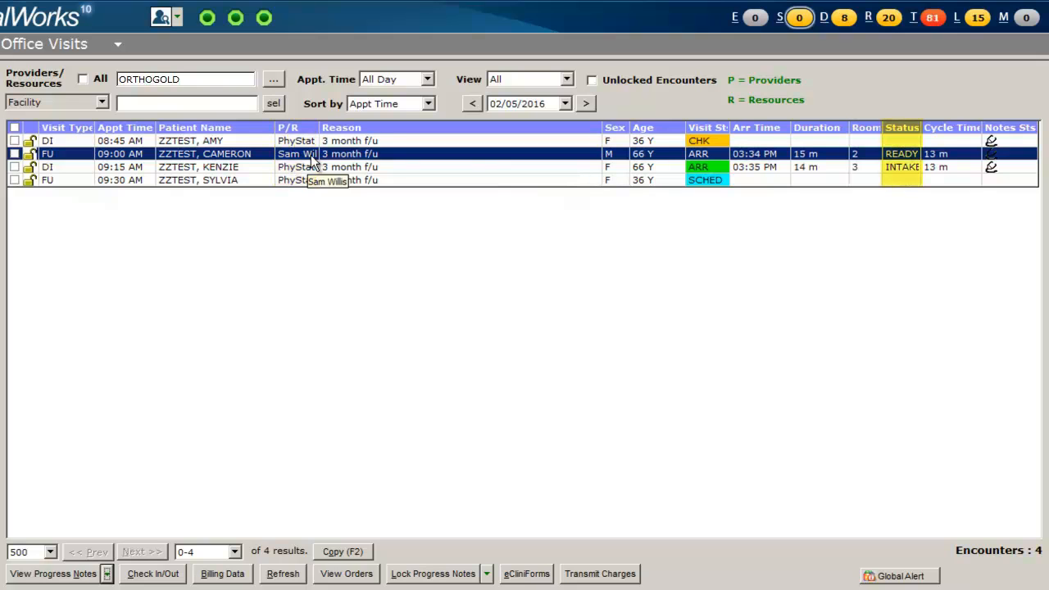
# Set the 09:00 AM visit's status code to PROVIDER (Provider in room with patient)
pyautogui.click(905, 167)
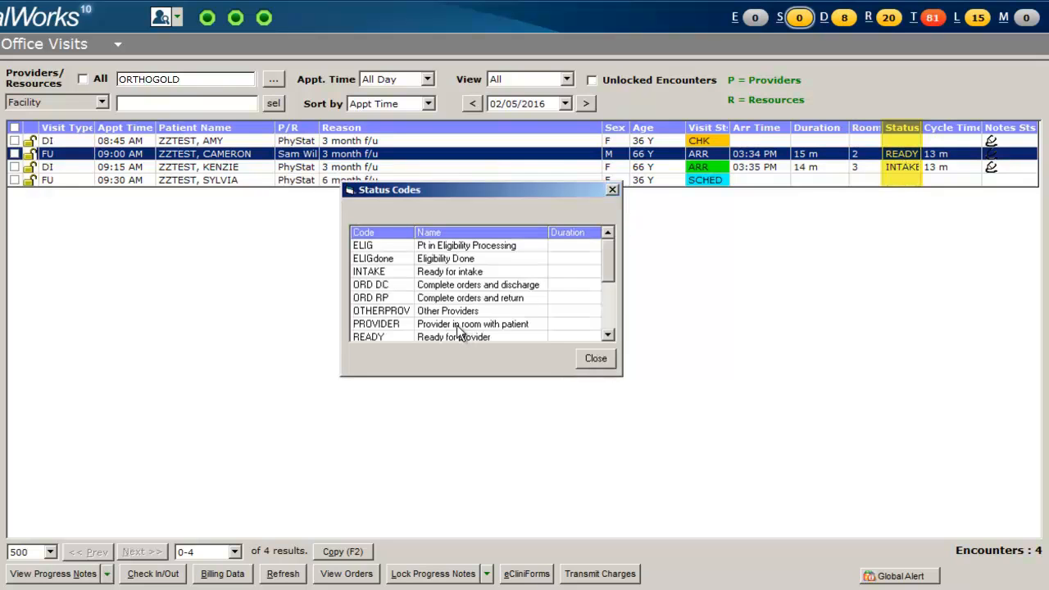
pyautogui.click(460, 324)
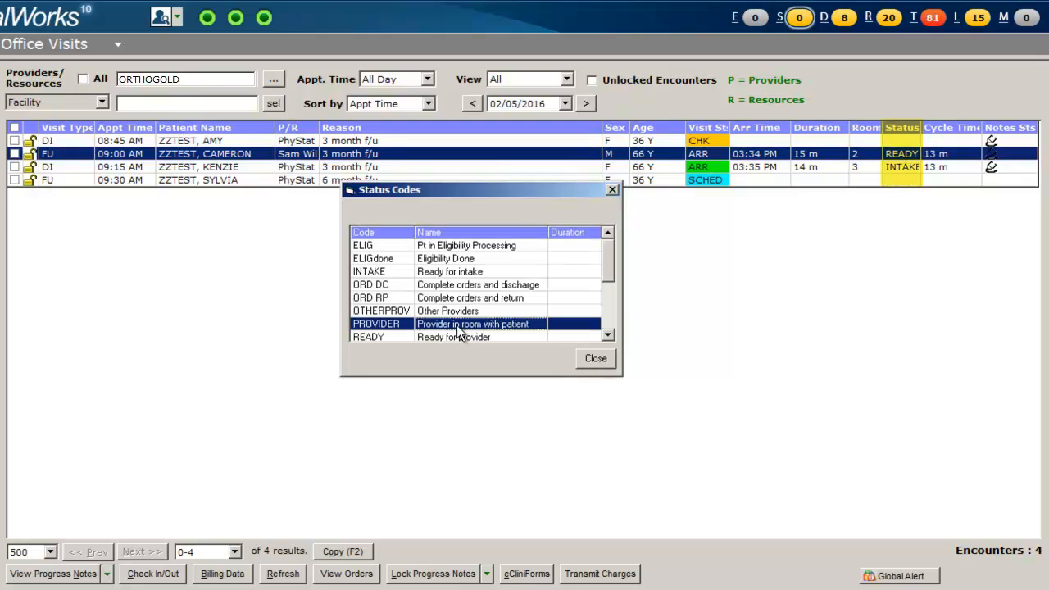
pyautogui.doubleClick(458, 326)
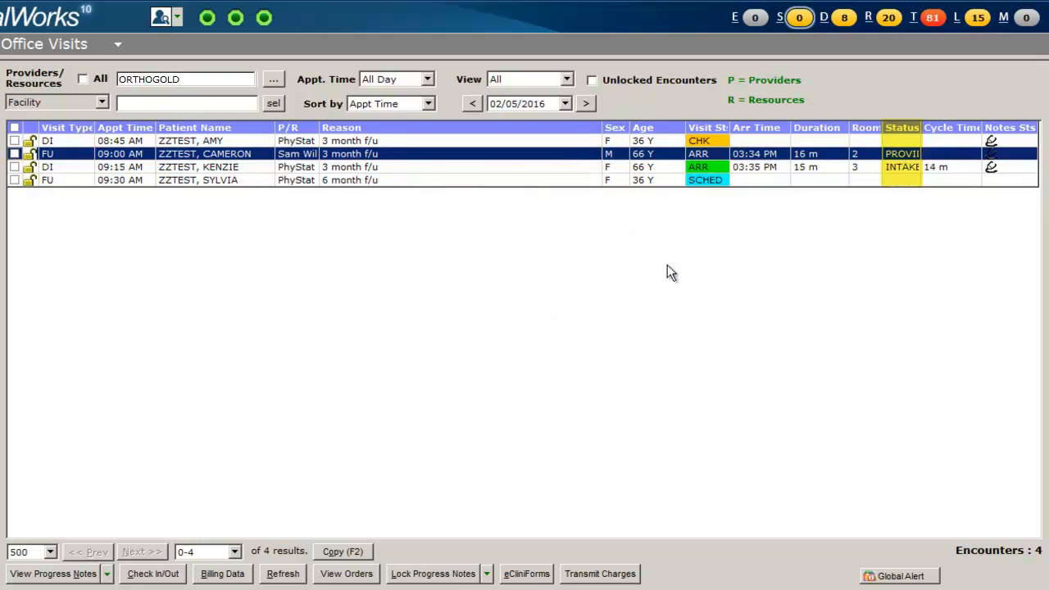
# Open the 09:00 AM visit's progress note and review its encounter list and the patient overview, including the medication summary
pyautogui.doubleClick(247, 157)
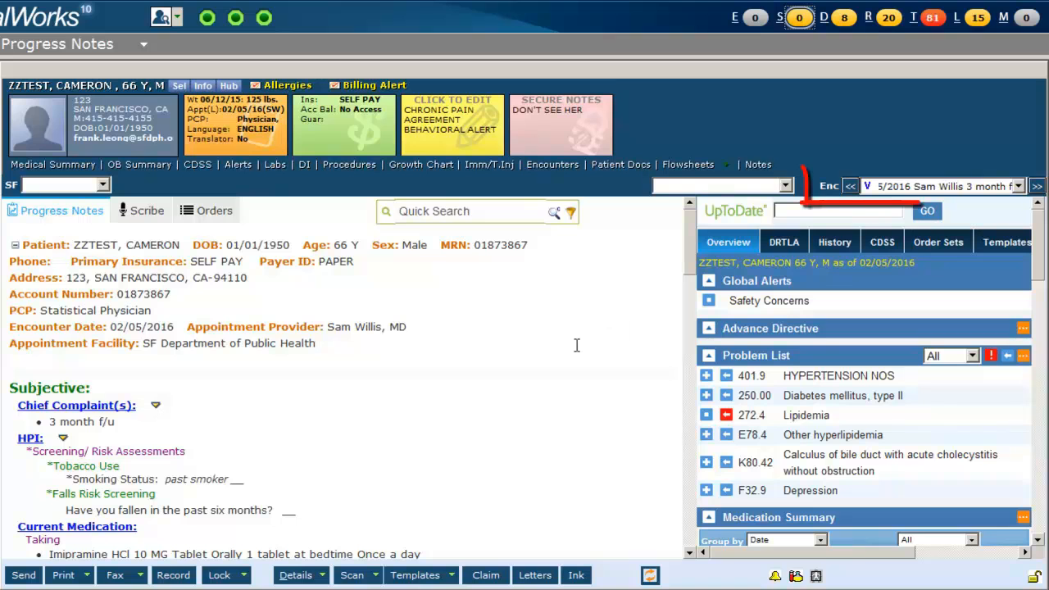
pyautogui.click(1019, 187)
pyautogui.moveTo(1039, 250)
pyautogui.mouseDown()
pyautogui.moveTo(1039, 269)
pyautogui.moveTo(1039, 251)
pyautogui.mouseUp()
pyautogui.moveTo(1039, 275); pyautogui.dragTo(1044, 345)
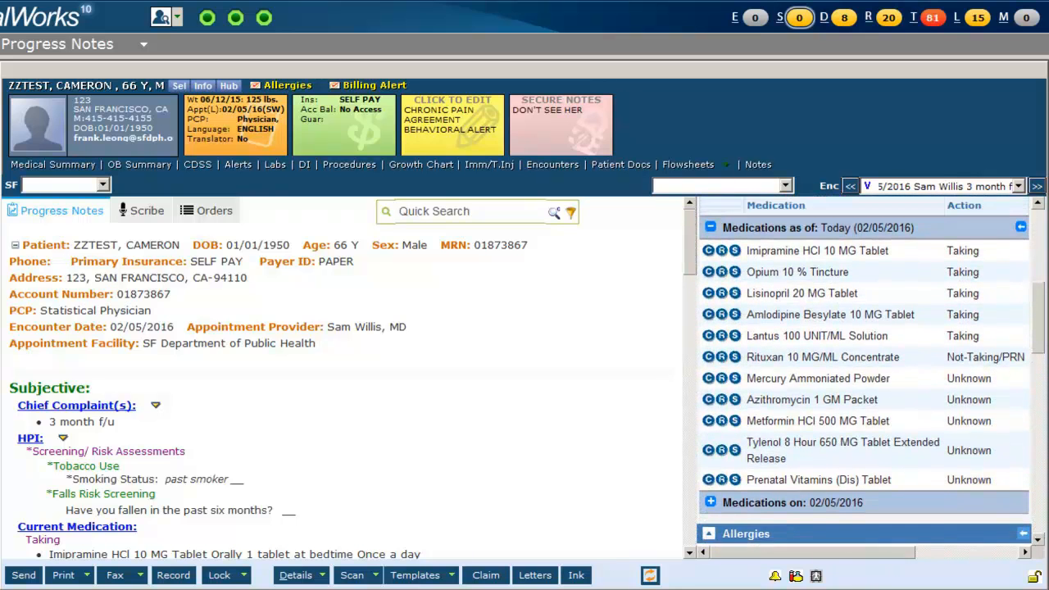
pyautogui.scroll(10, 861, 369)
# Review the patient's DRTLA labs and imaging and medical history, and check the appointment provider in the progress note header
pyautogui.click(780, 243)
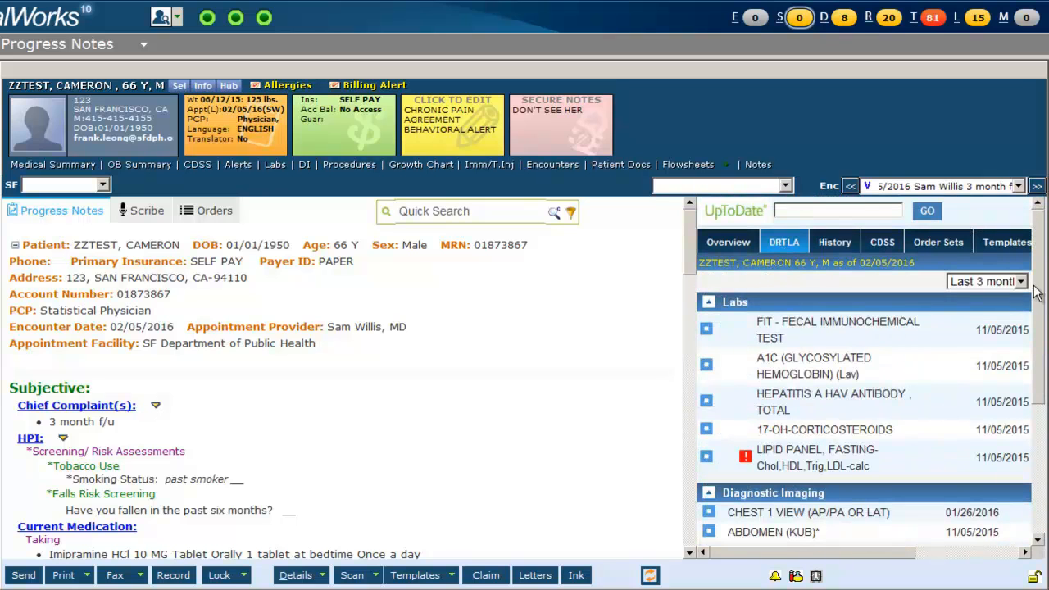
pyautogui.moveTo(1041, 284)
pyautogui.mouseDown()
pyautogui.moveTo(1043, 320)
pyautogui.moveTo(1047, 281)
pyautogui.mouseUp()
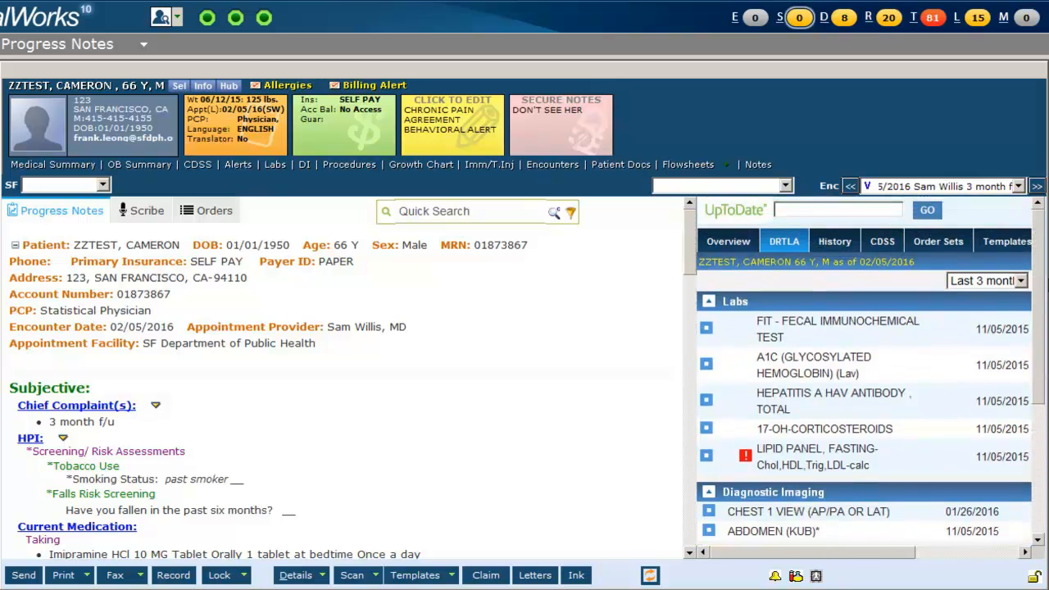
pyautogui.click(845, 251)
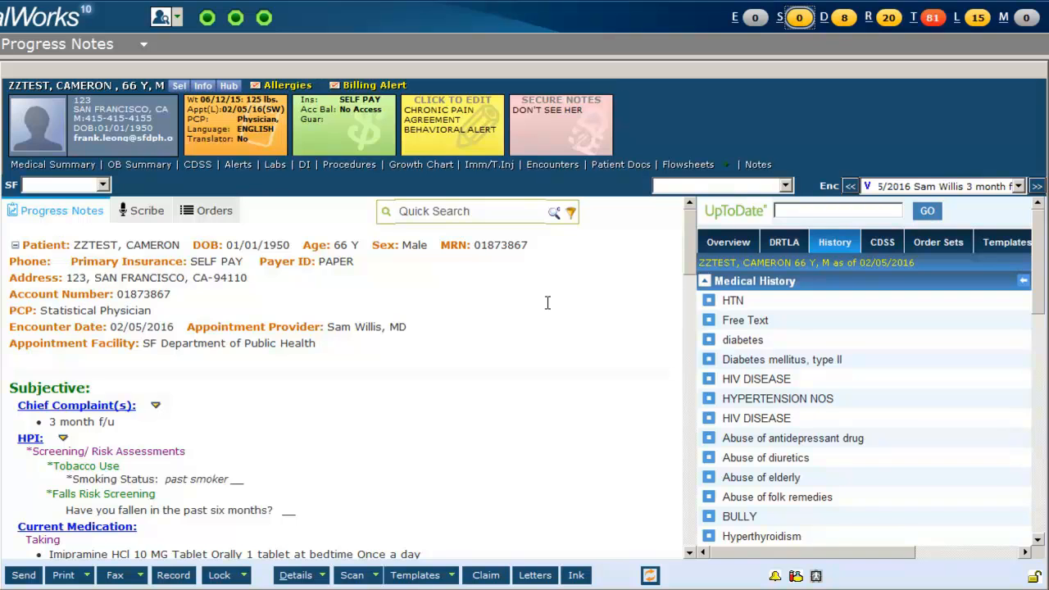
pyautogui.moveTo(412, 326); pyautogui.dragTo(236, 333)
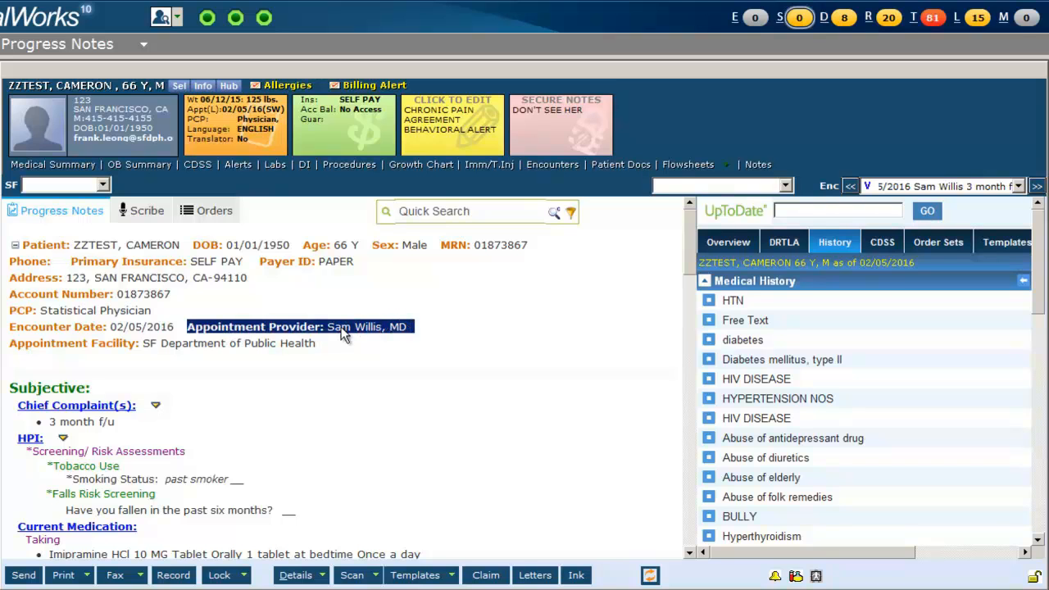
pyautogui.click(539, 331)
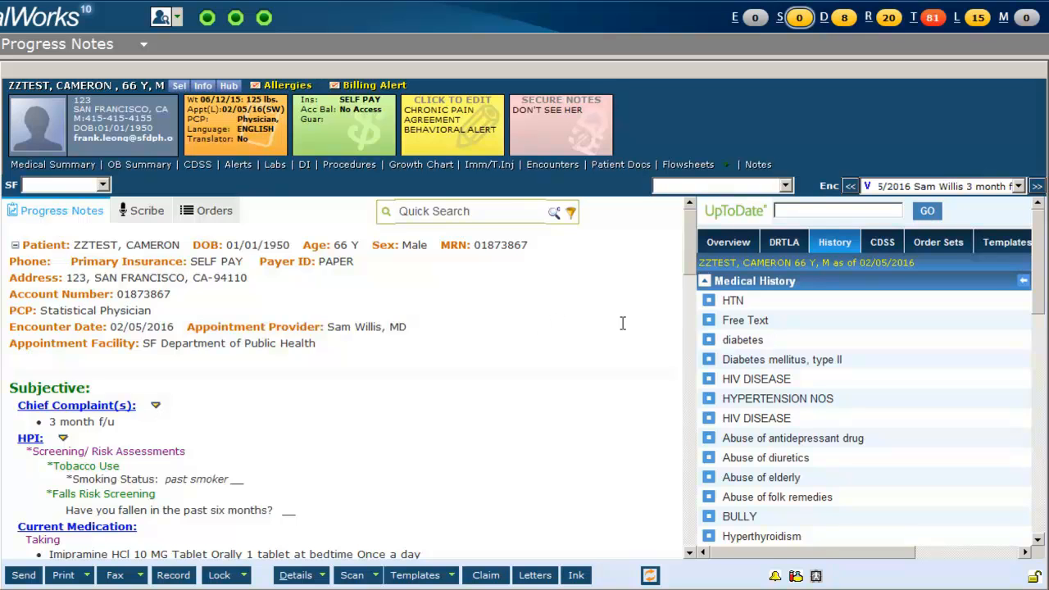
# Enter the HPI Interim History note "Patient denies dizziness and joint pain. Monitor BP at home and states BG between 140-170. Would like refill for medications."
pyautogui.moveTo(688, 258); pyautogui.dragTo(685, 295)
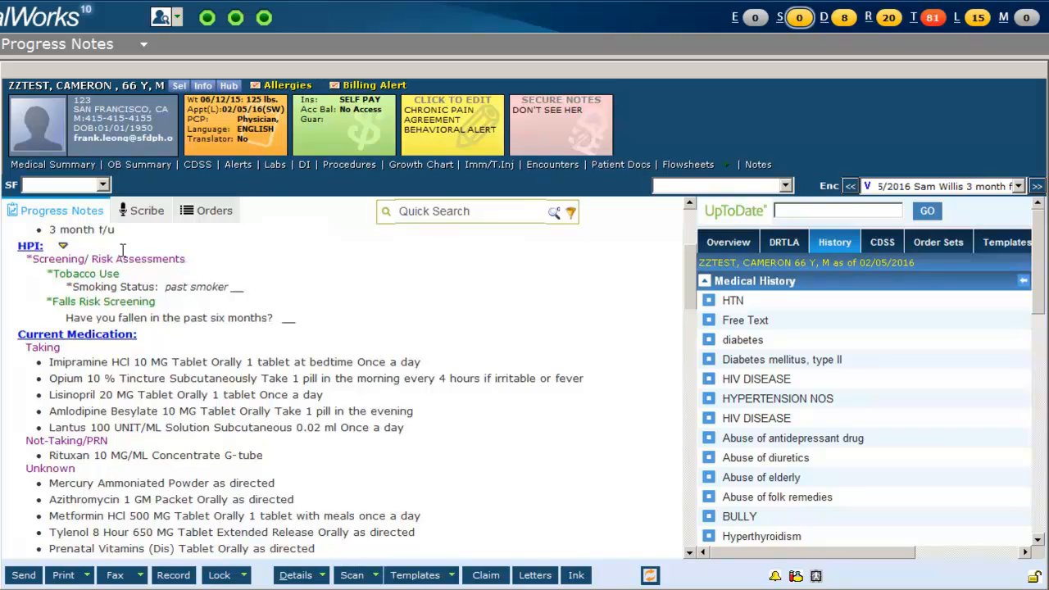
pyautogui.click(28, 249)
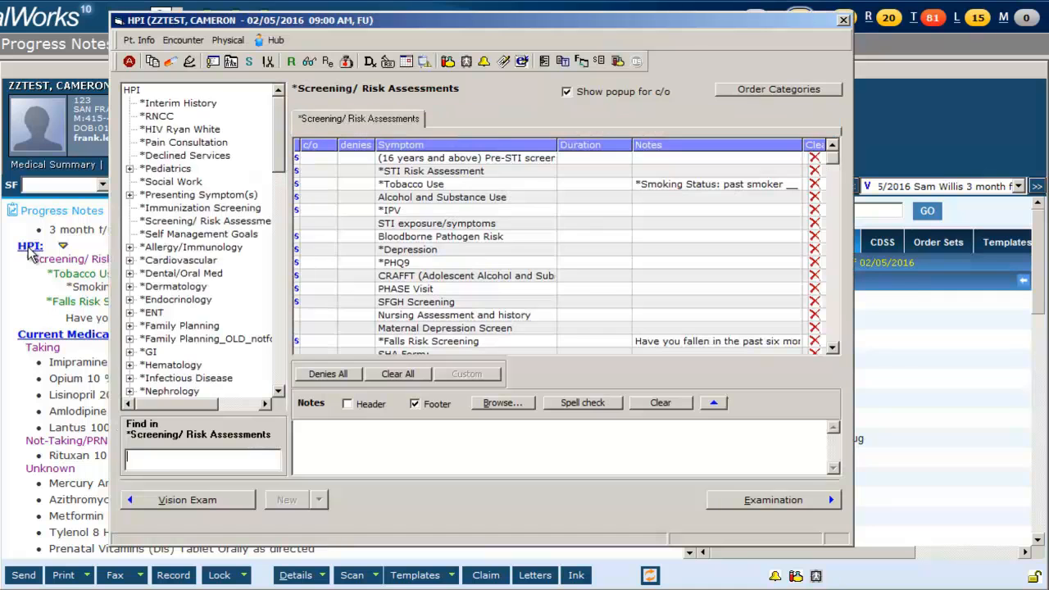
pyautogui.click(190, 109)
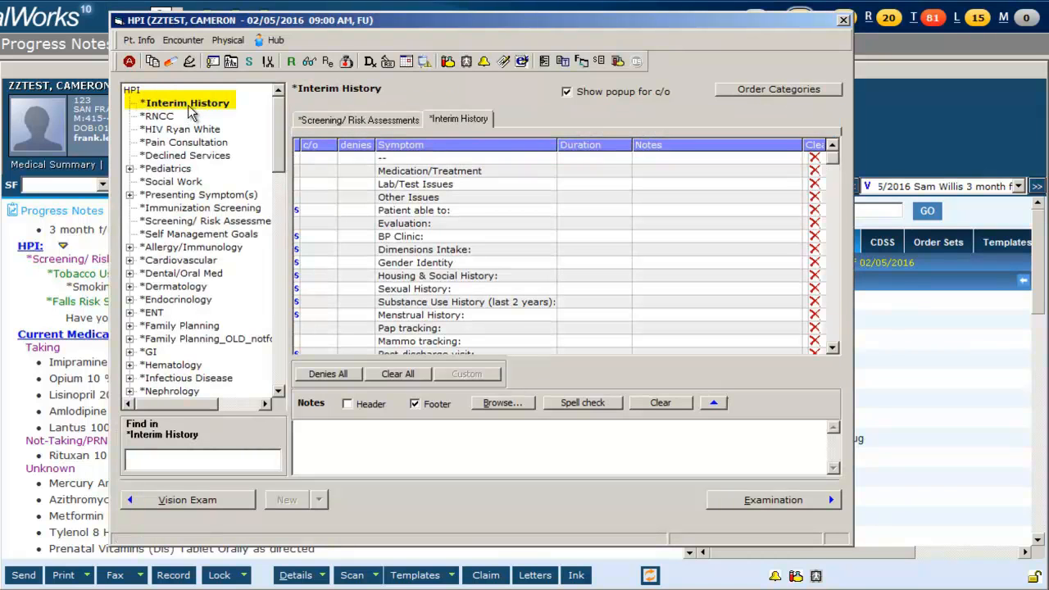
pyautogui.click(394, 429)
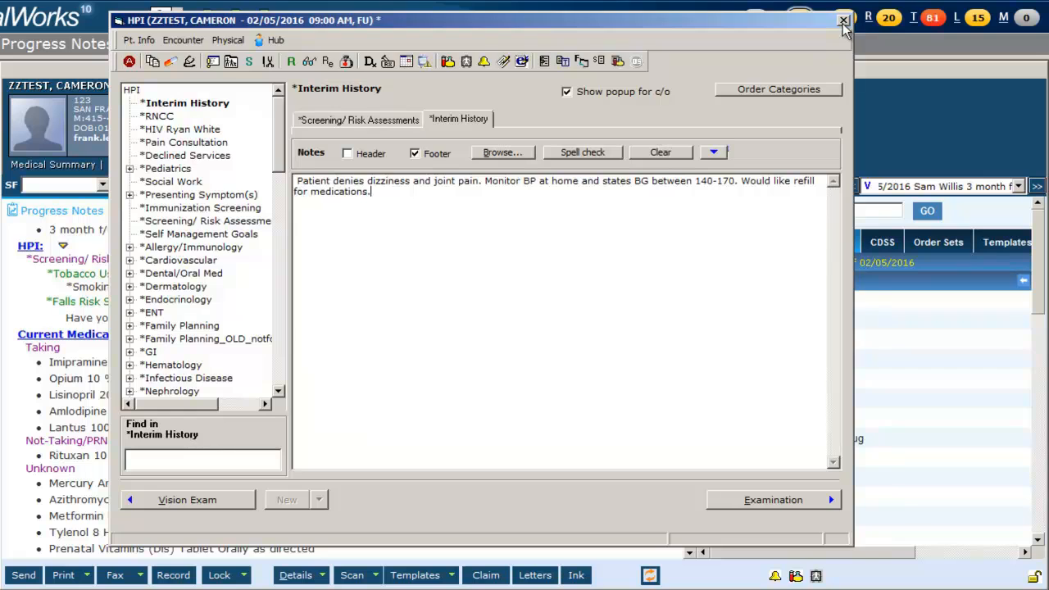
# Close the HPI window and reconcile current medications: mark Opium as Not Taking, Lisinopril as Unknown and Amlodipine Besylate as Discontinued
pyautogui.click(843, 24)
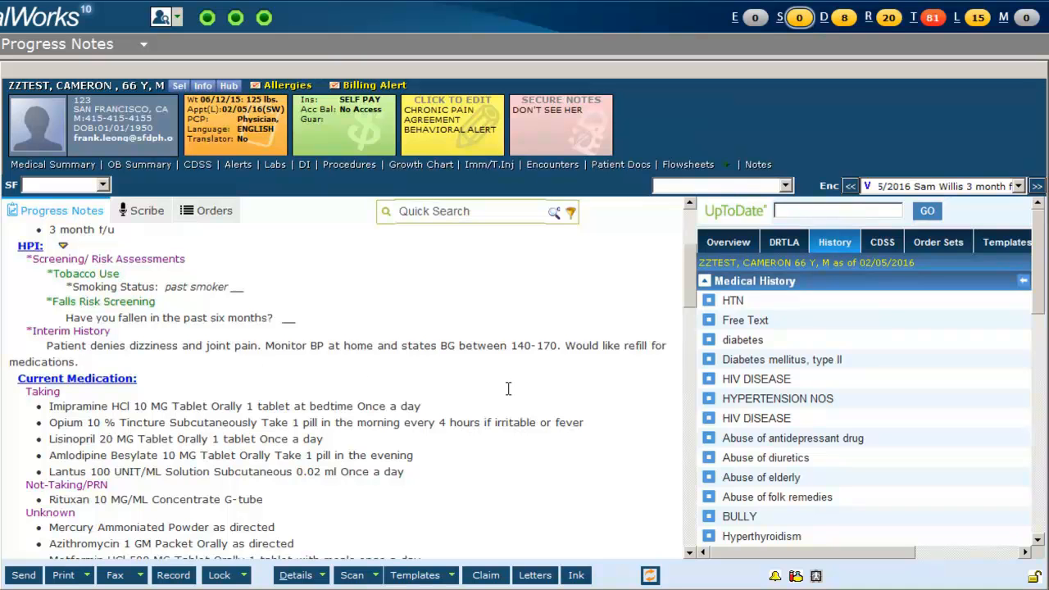
pyautogui.moveTo(687, 289); pyautogui.dragTo(682, 312)
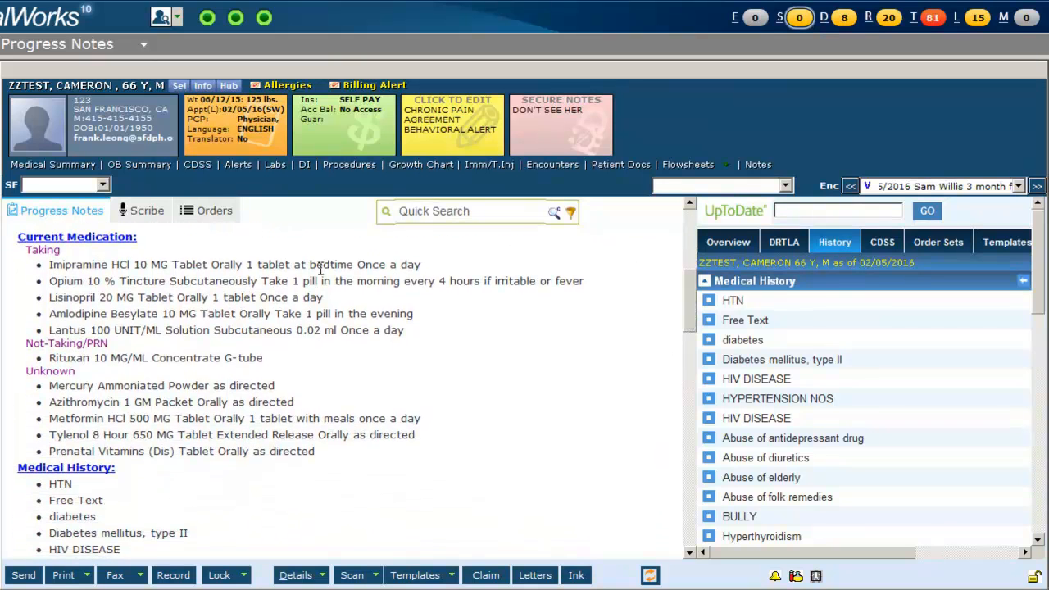
pyautogui.click(95, 239)
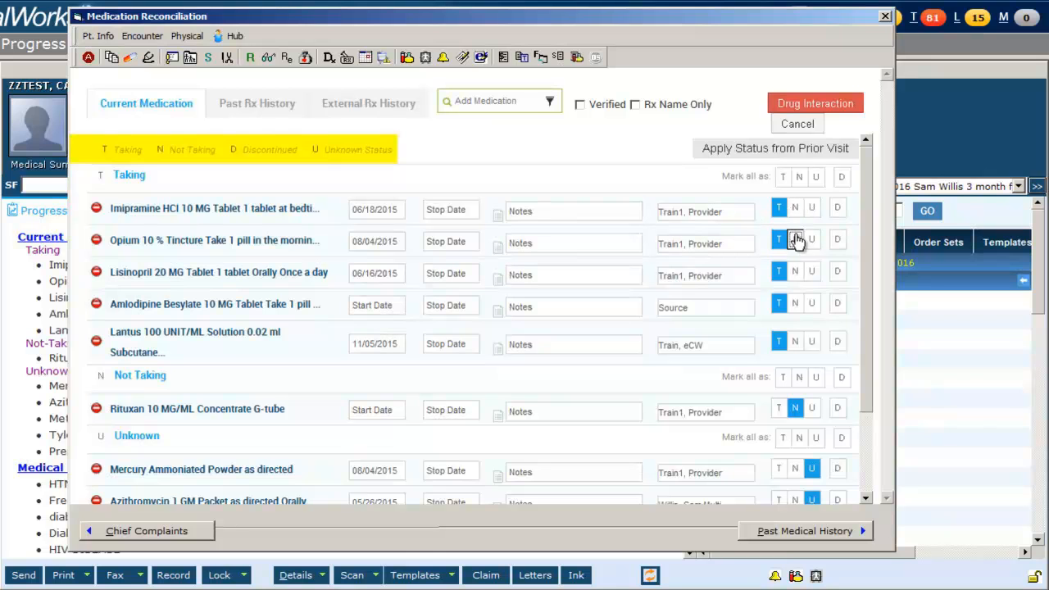
pyautogui.click(812, 272)
pyautogui.click(838, 304)
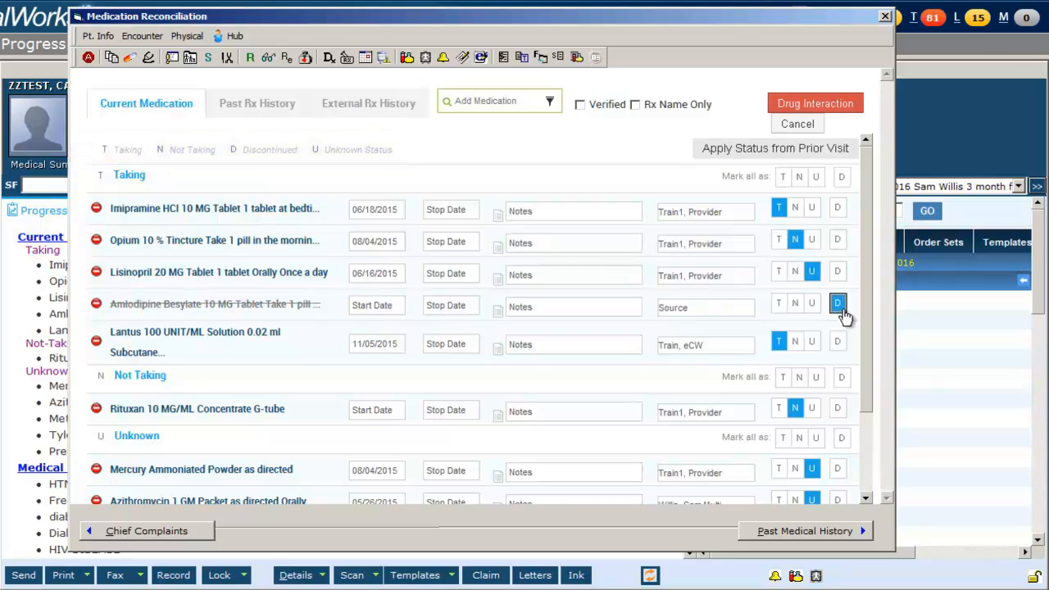
# Add Benazepril HCl 20 MG Tablet, Take 1 pill in the morning, Orally, to the current medications being taken
pyautogui.click(477, 100)
pyautogui.write('benaz')
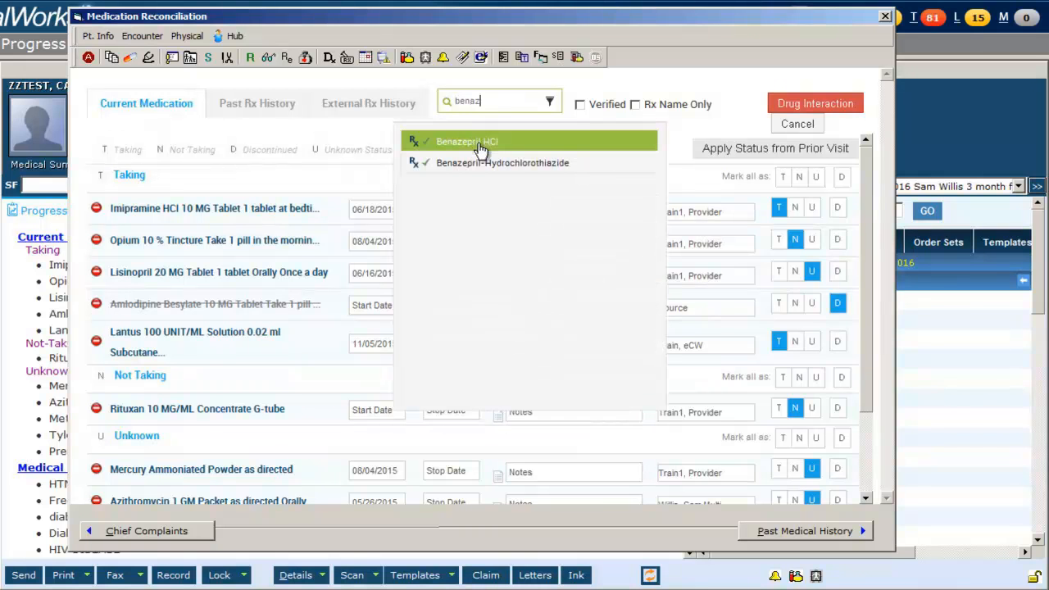
pyautogui.moveTo(479, 143)
pyautogui.click(527, 177)
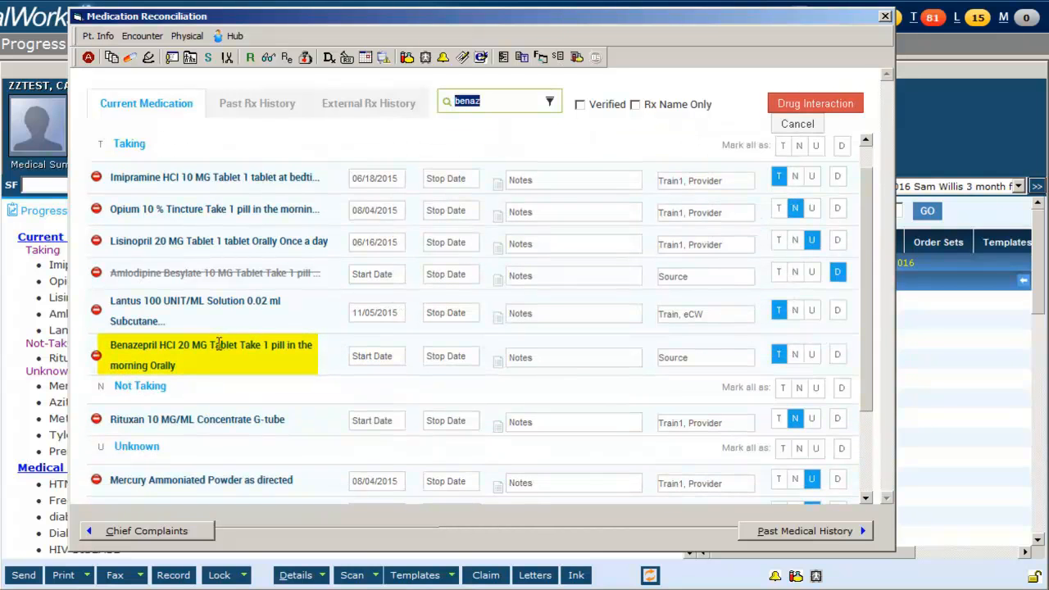
pyautogui.doubleClick(140, 344)
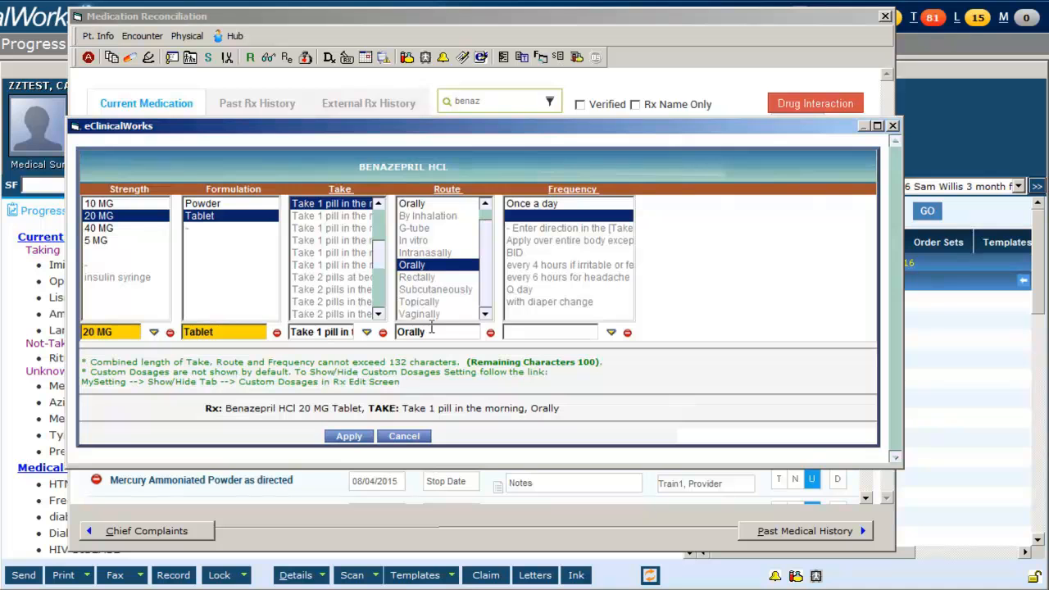
pyautogui.click(347, 436)
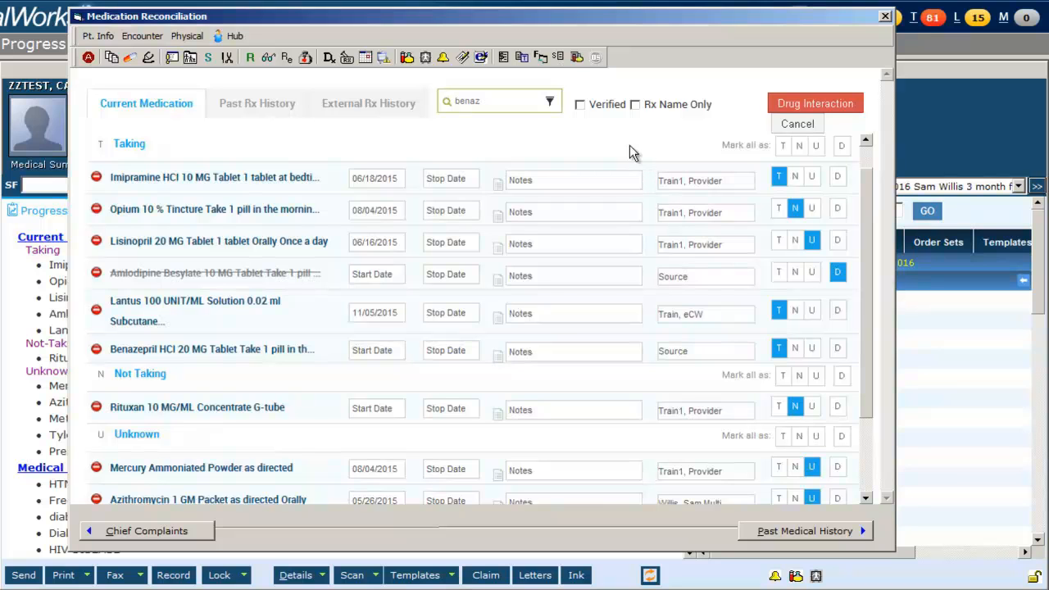
# Mark the medication list as verified, check the past and external Rx history, and close the medication reconciliation
pyautogui.click(579, 107)
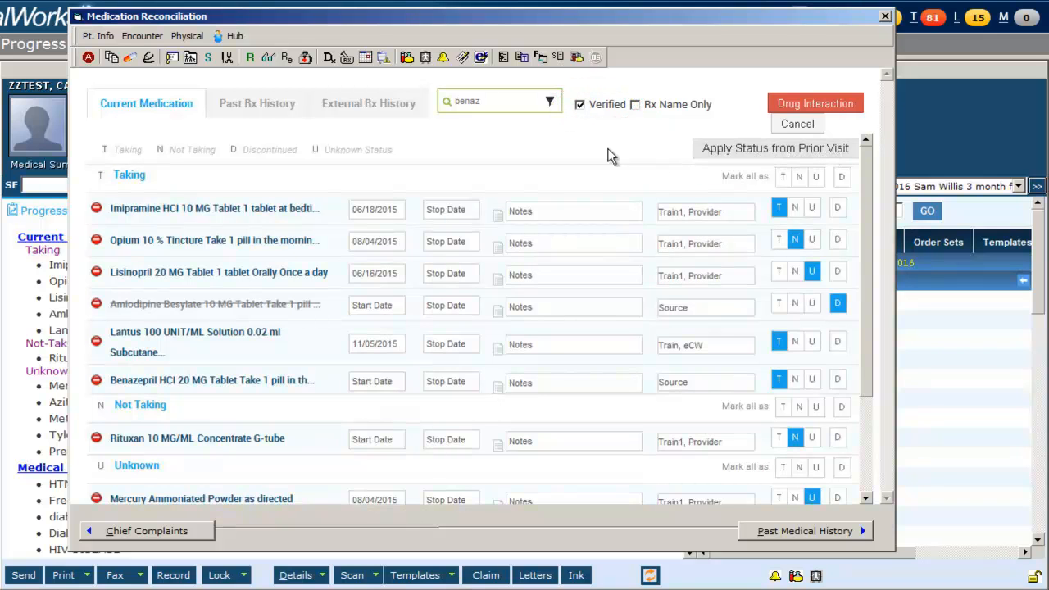
pyautogui.click(263, 106)
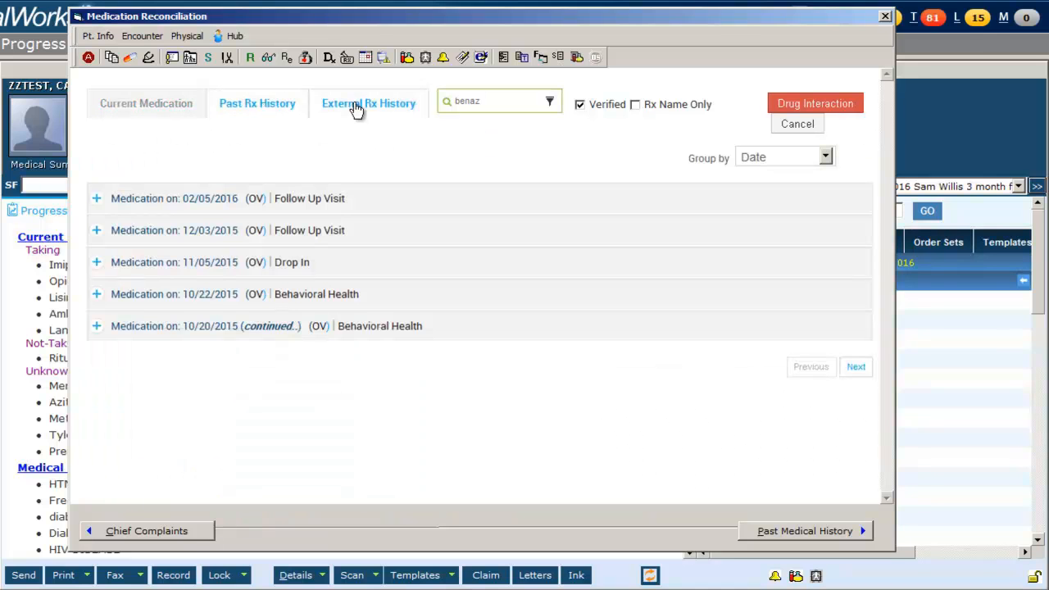
pyautogui.click(371, 104)
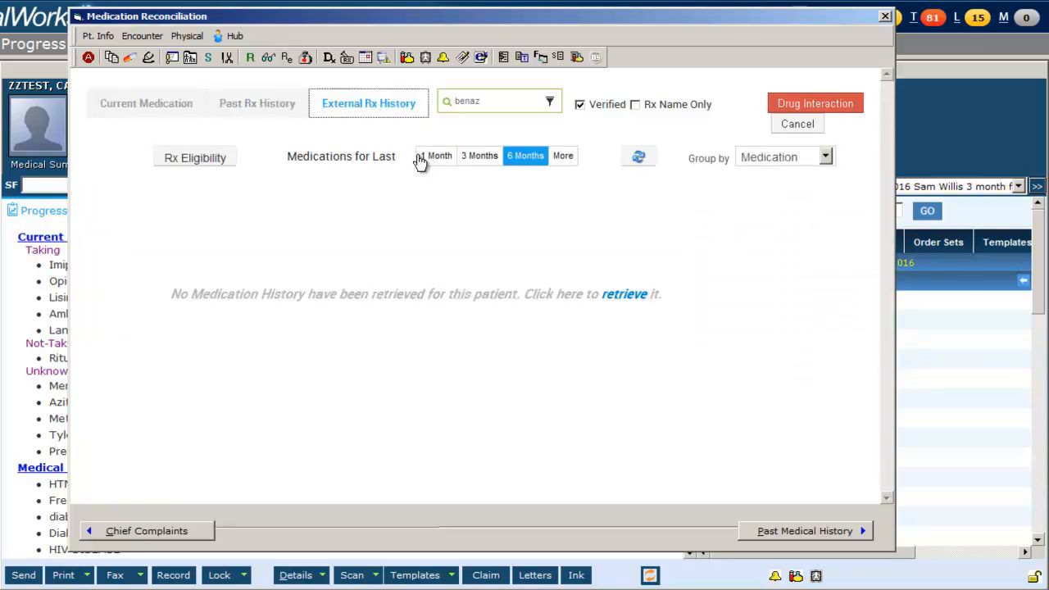
pyautogui.click(169, 106)
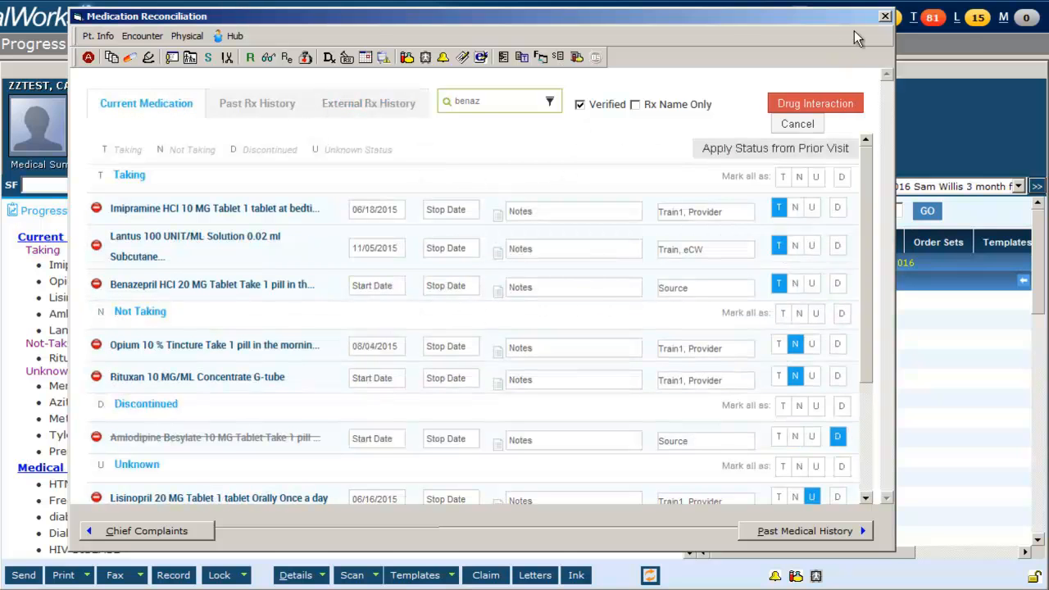
pyautogui.click(886, 17)
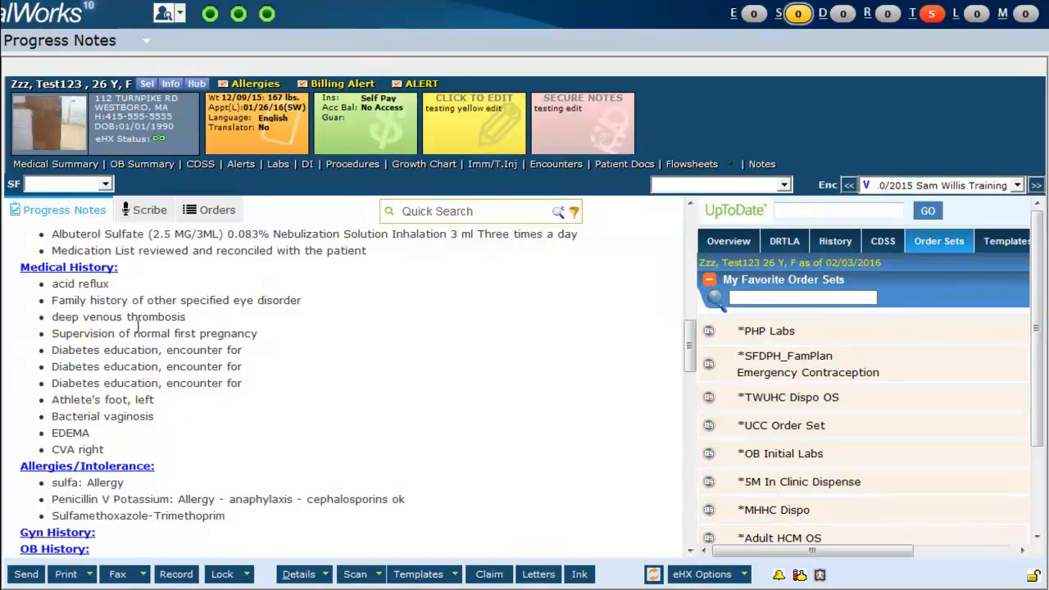
# Open the medical history and allergies from the progress note and add Cipro as a structured allergy
pyautogui.click(100, 271)
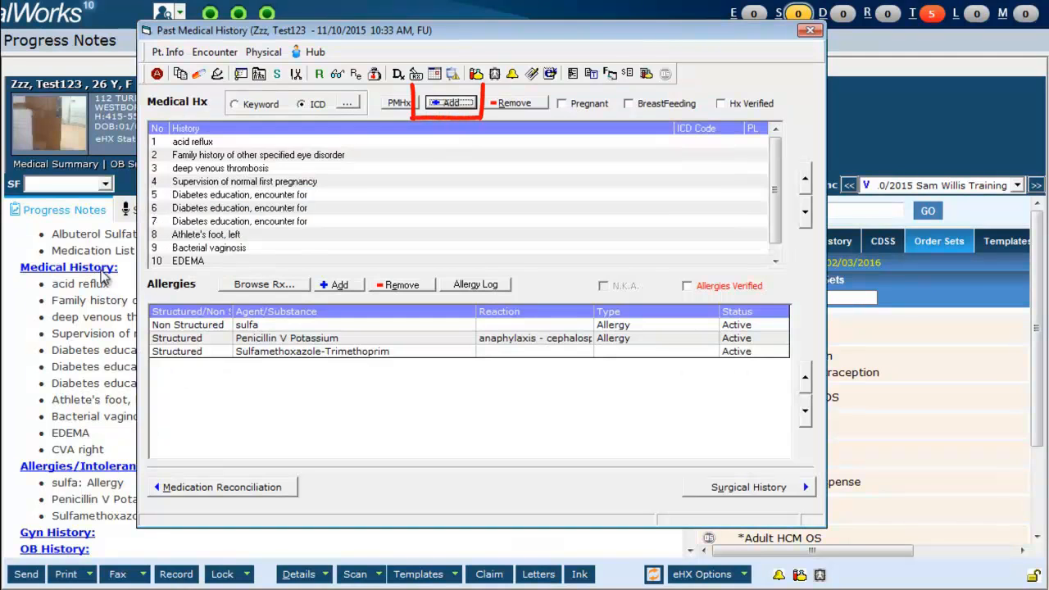
pyautogui.click(443, 103)
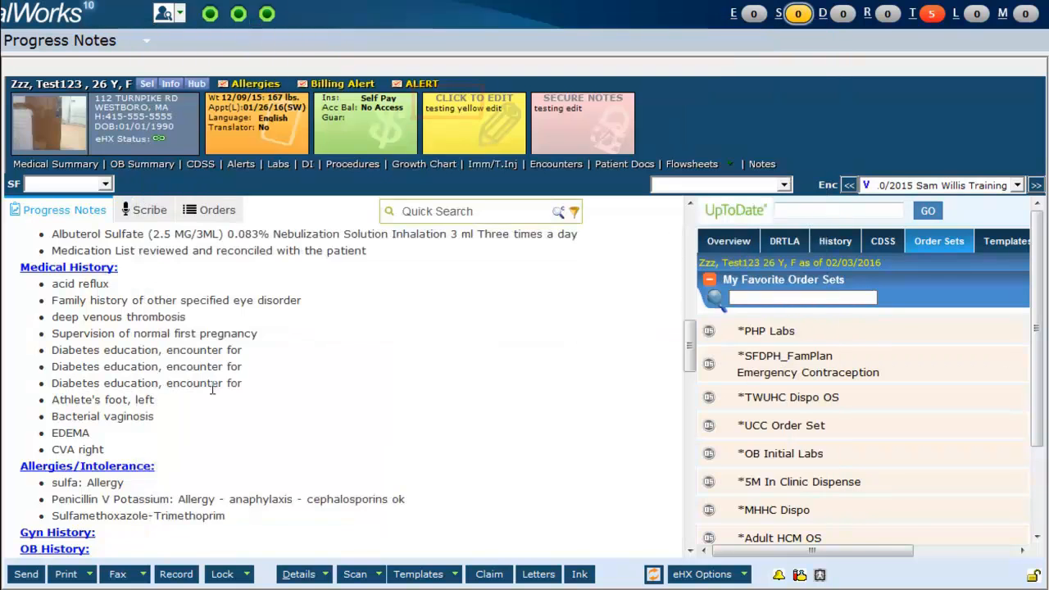
pyautogui.click(107, 467)
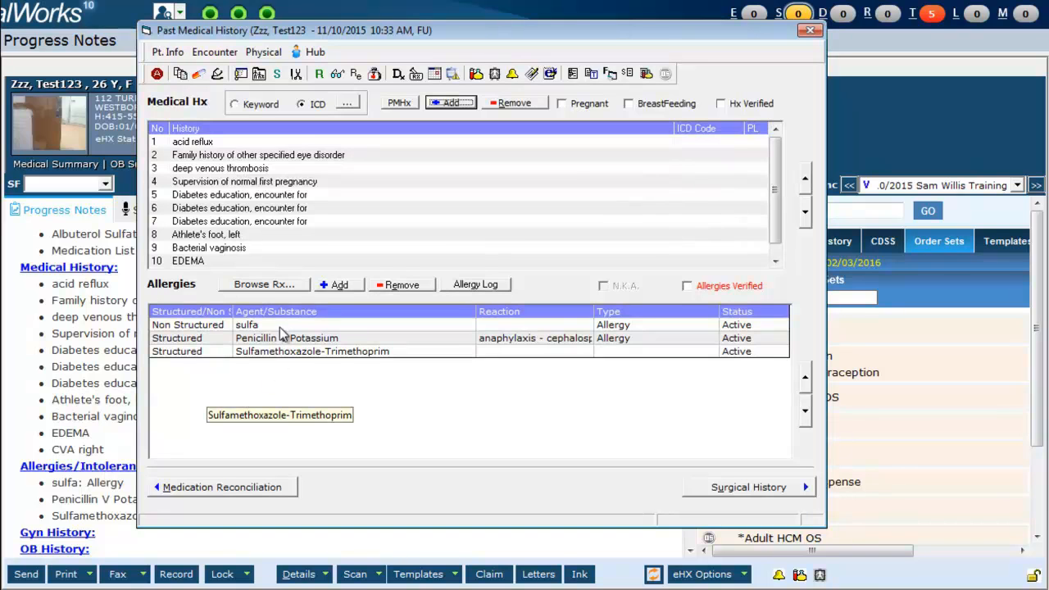
pyautogui.click(274, 286)
pyautogui.write('cipro')
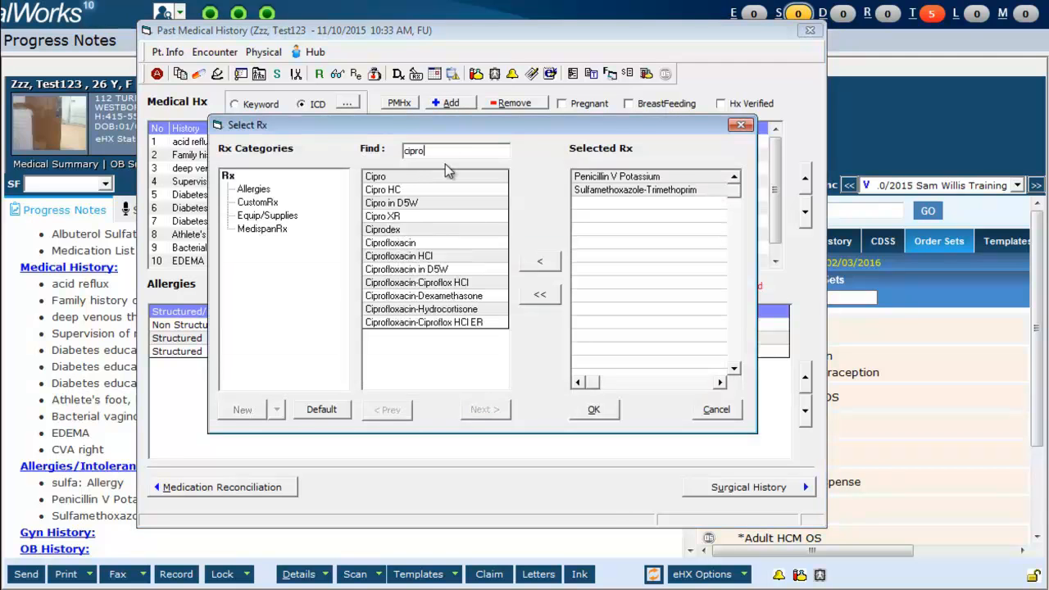
pyautogui.doubleClick(376, 176)
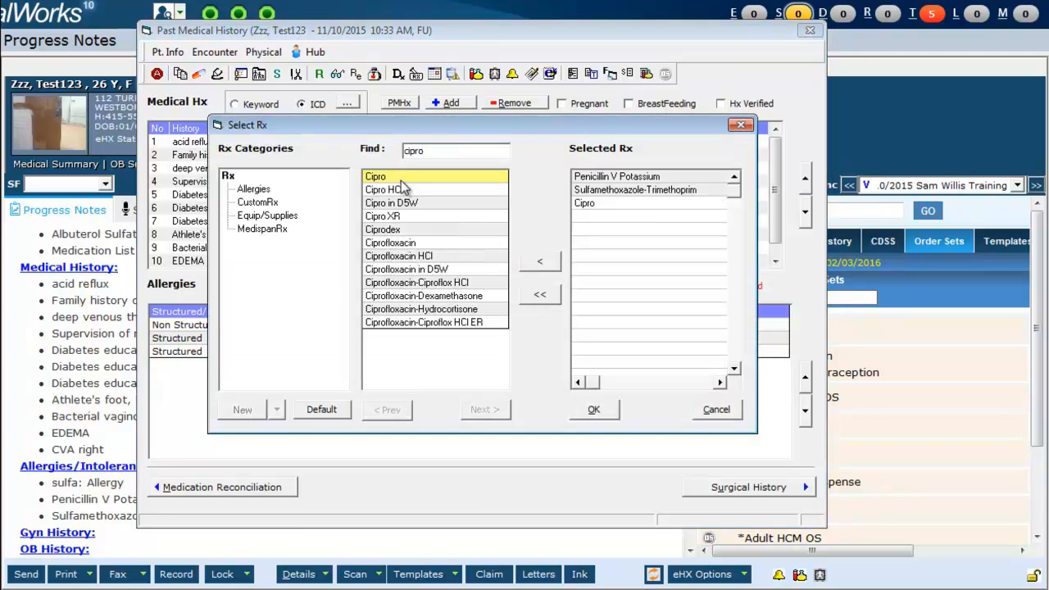
pyautogui.click(591, 411)
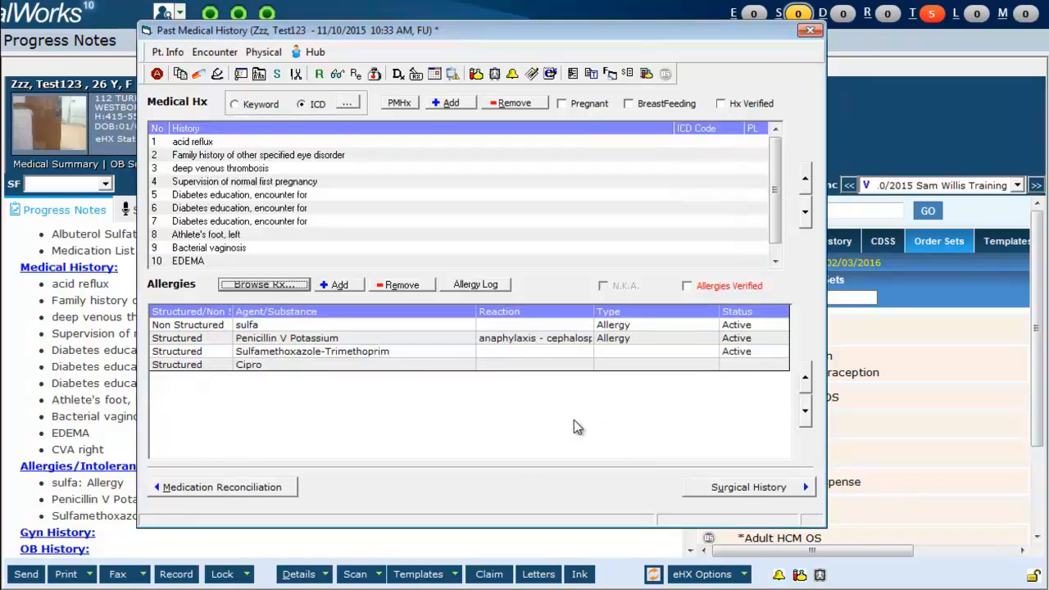
# Set the Cipro allergy's reaction to anaphylaxis, its type to Allergy and its status to Active
pyautogui.click(497, 362)
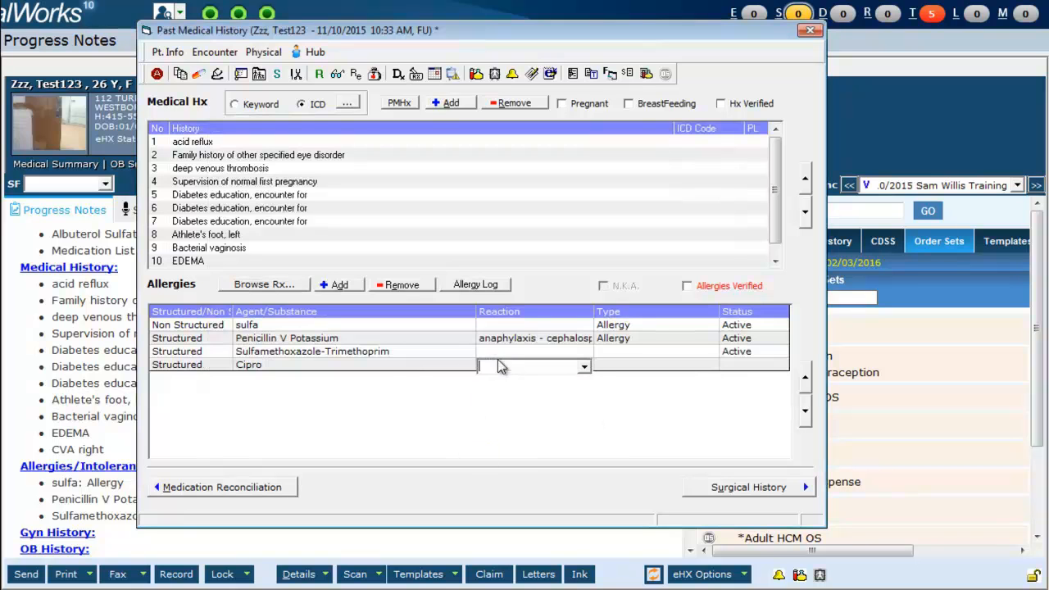
pyautogui.click(584, 367)
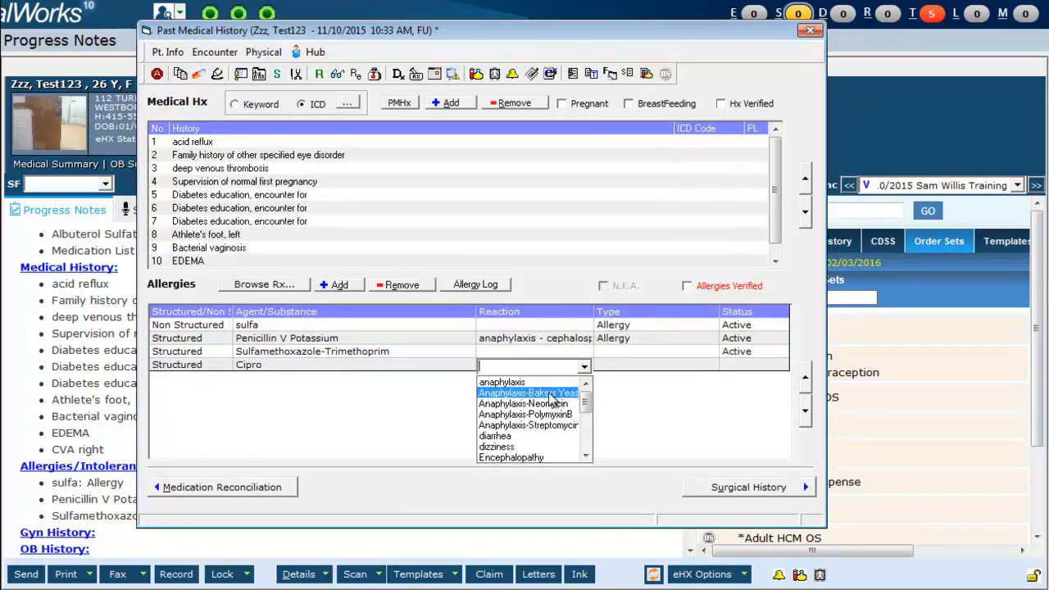
pyautogui.click(501, 382)
pyautogui.click(633, 366)
pyautogui.click(710, 366)
pyautogui.click(664, 380)
pyautogui.click(743, 364)
pyautogui.click(779, 367)
pyautogui.click(758, 381)
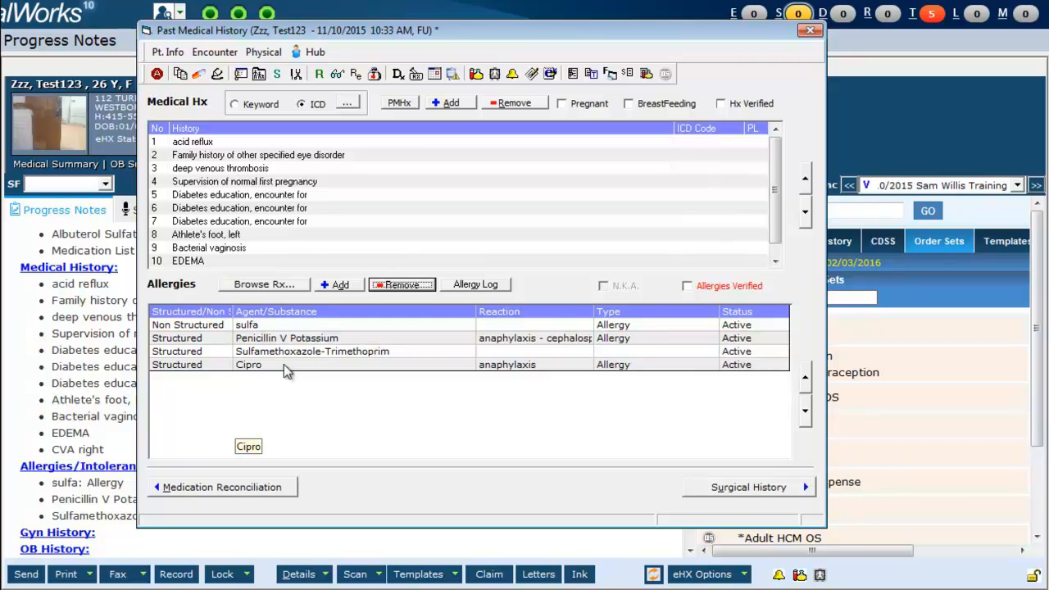
# Add a Non Structured allergy entry with avocados as the substance, accepting the free-text entry notice
pyautogui.click(334, 285)
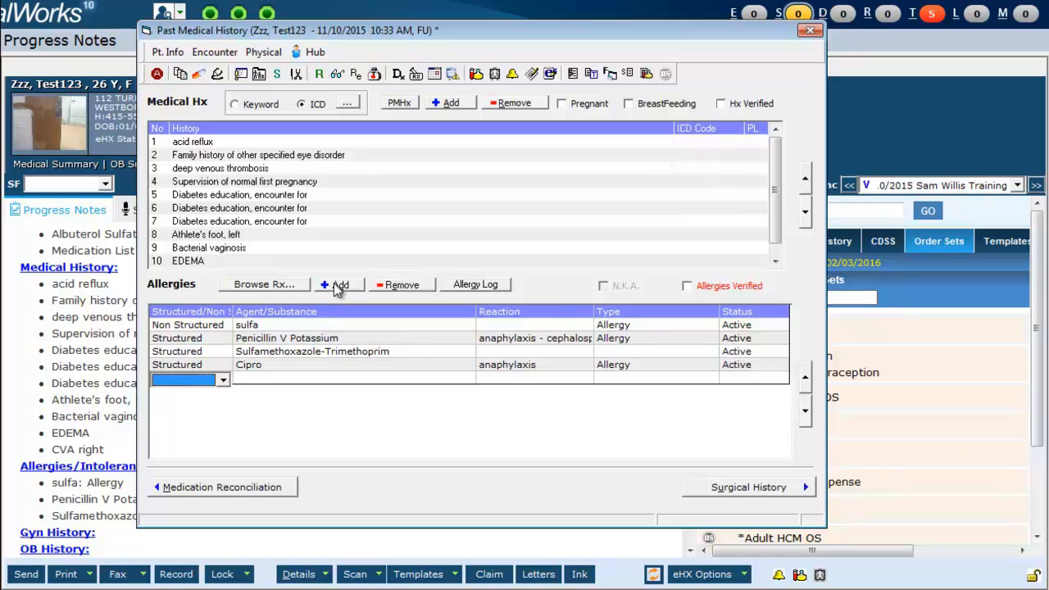
pyautogui.click(223, 379)
pyautogui.click(201, 406)
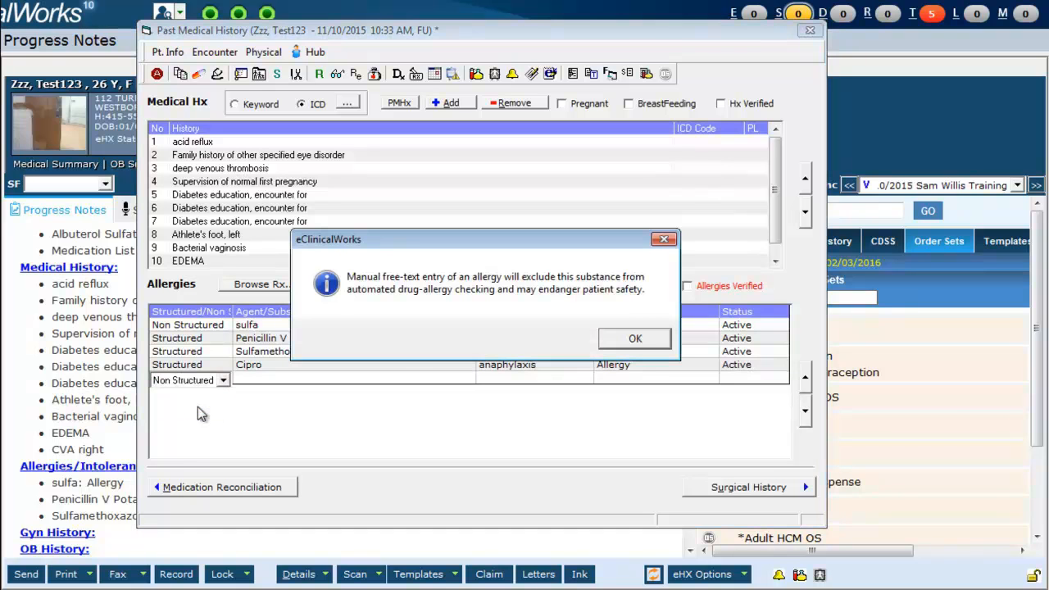
pyautogui.click(632, 341)
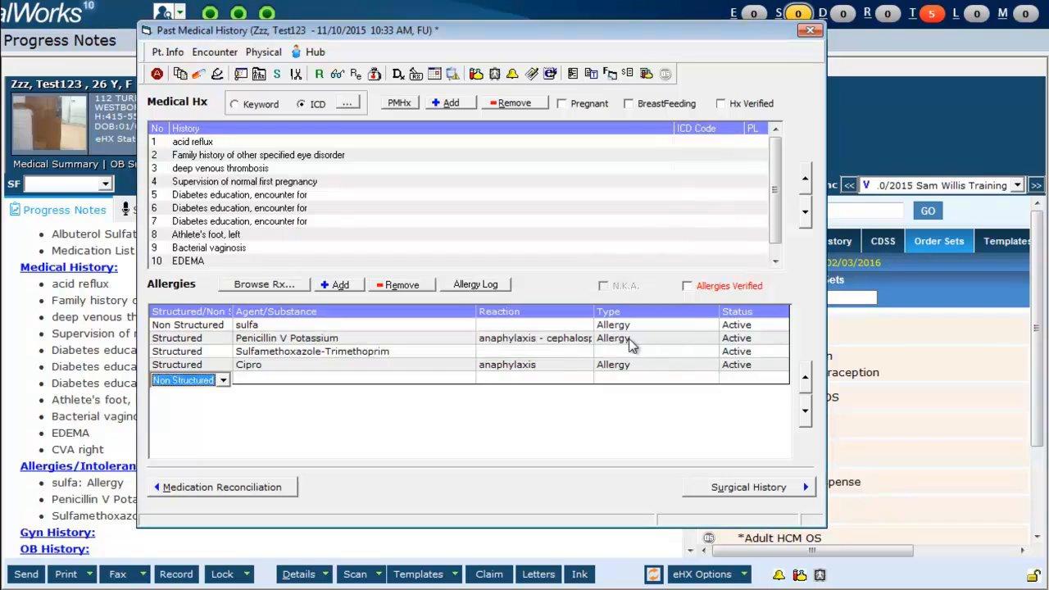
pyautogui.click(332, 379)
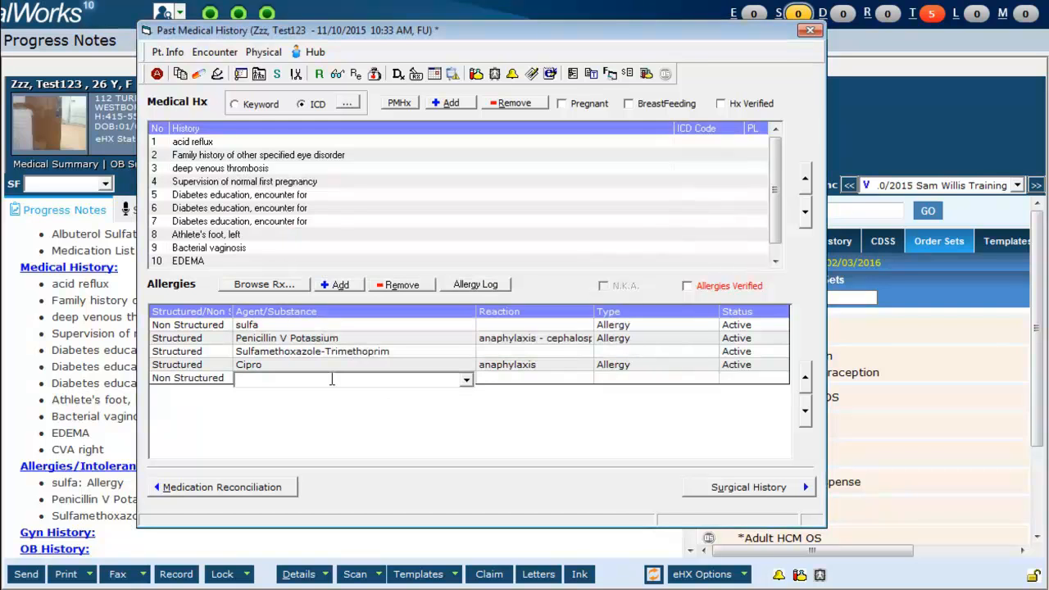
pyautogui.write('avocados')
pyautogui.press('Return')
# Set the avocados allergy's reaction to diarrhea, type Allergy and status Active, and mark the allergies as verified
pyautogui.click(508, 379)
pyautogui.click(584, 379)
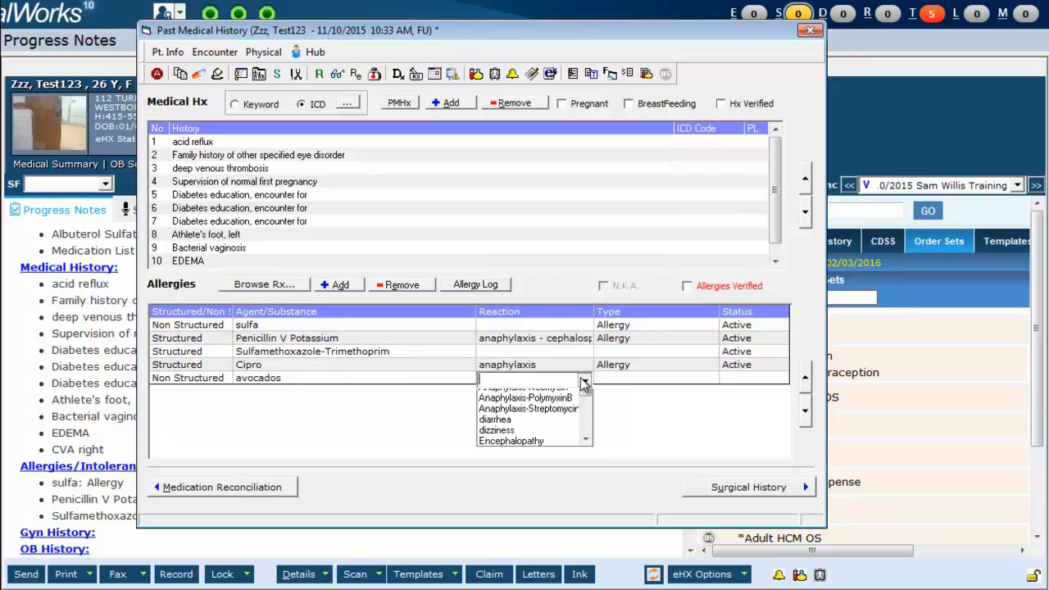
pyautogui.click(496, 449)
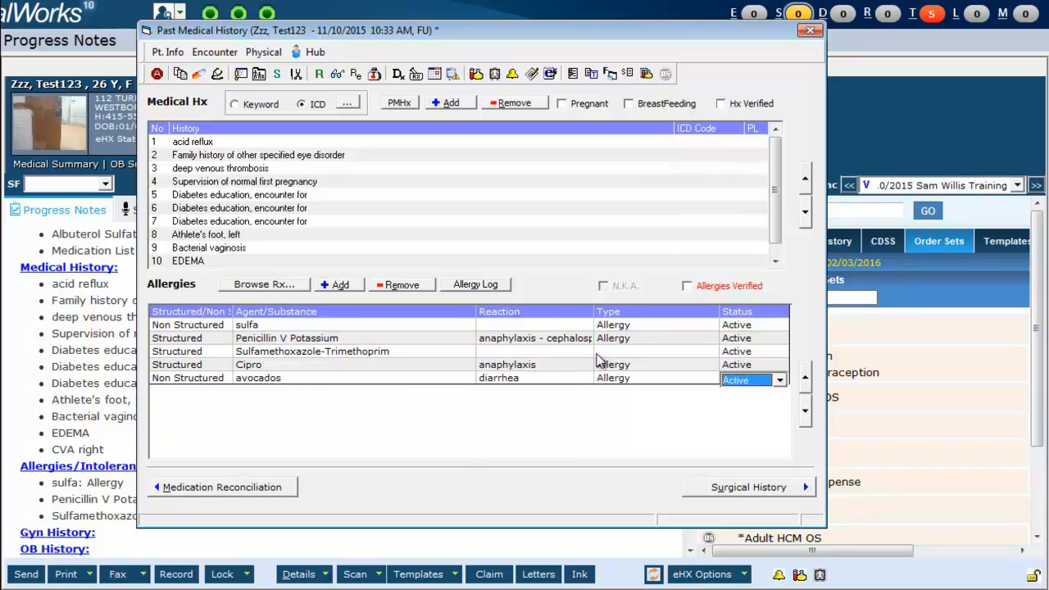
pyautogui.click(688, 292)
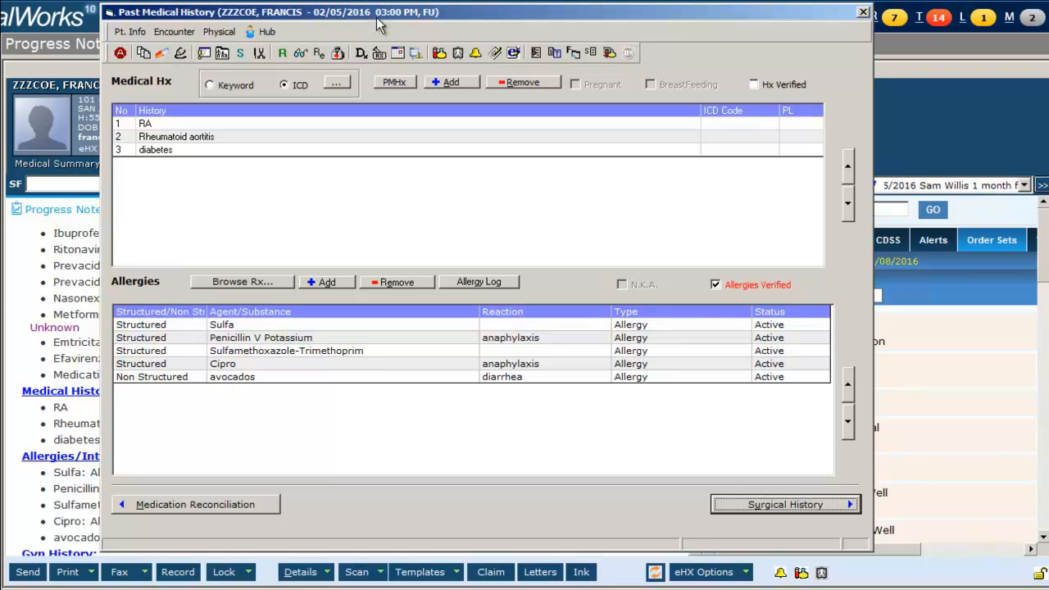
pyautogui.click(197, 32)
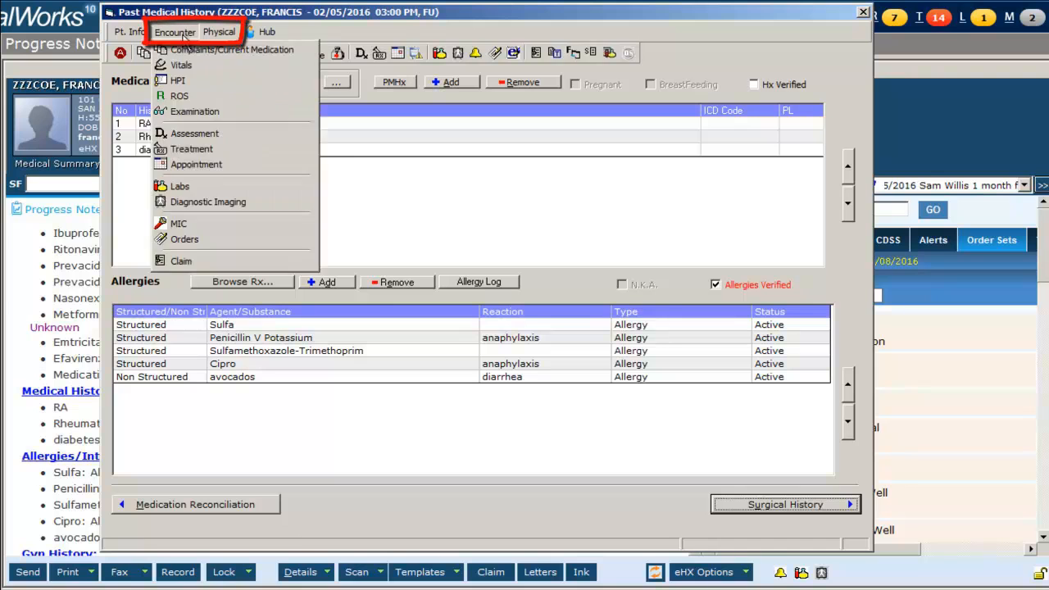
pyautogui.click(216, 33)
pyautogui.click(220, 35)
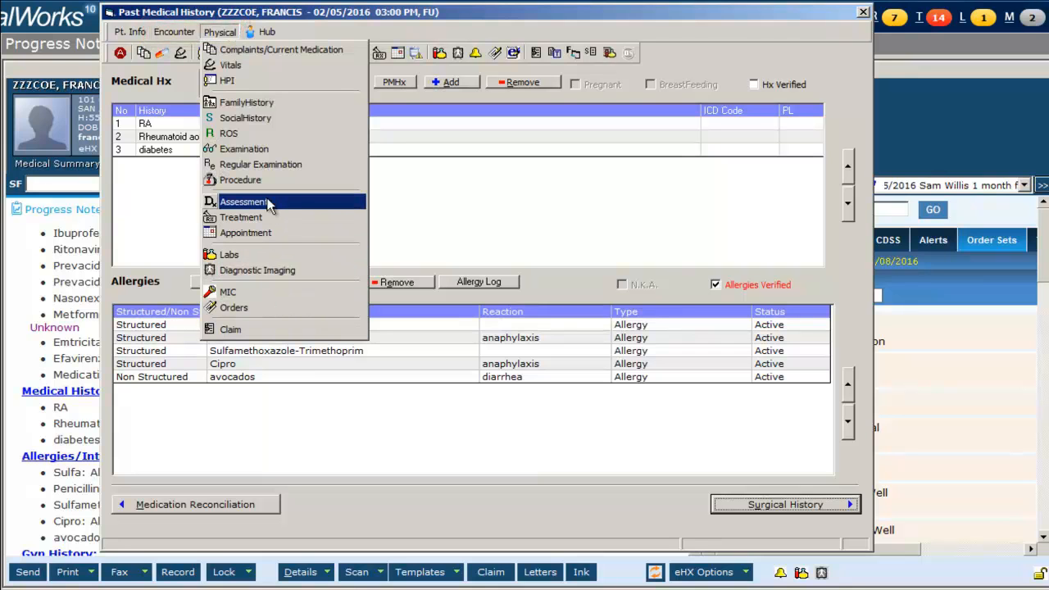
pyautogui.click(226, 33)
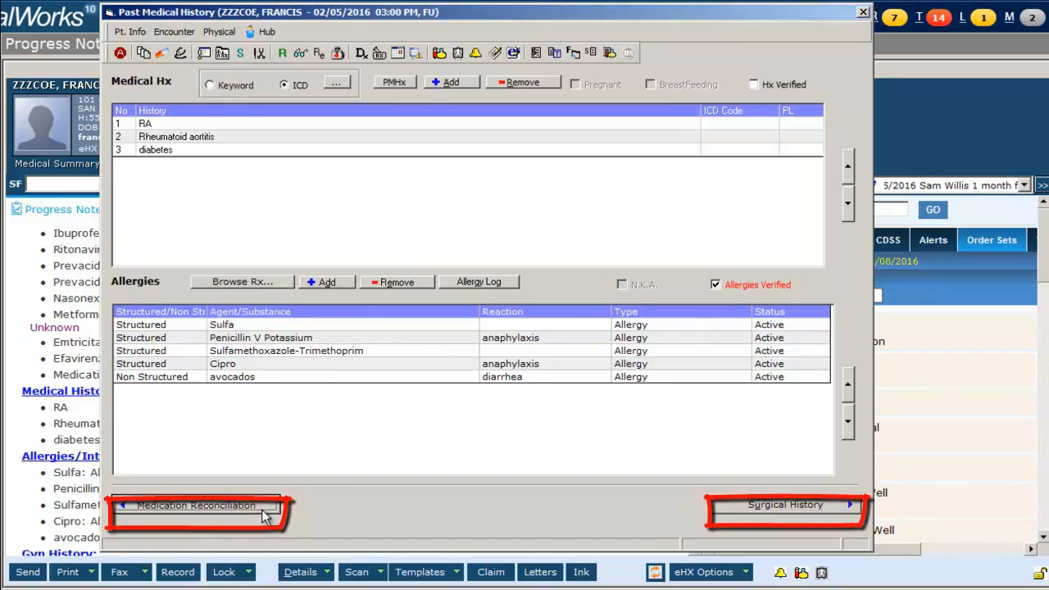
pyautogui.click(737, 504)
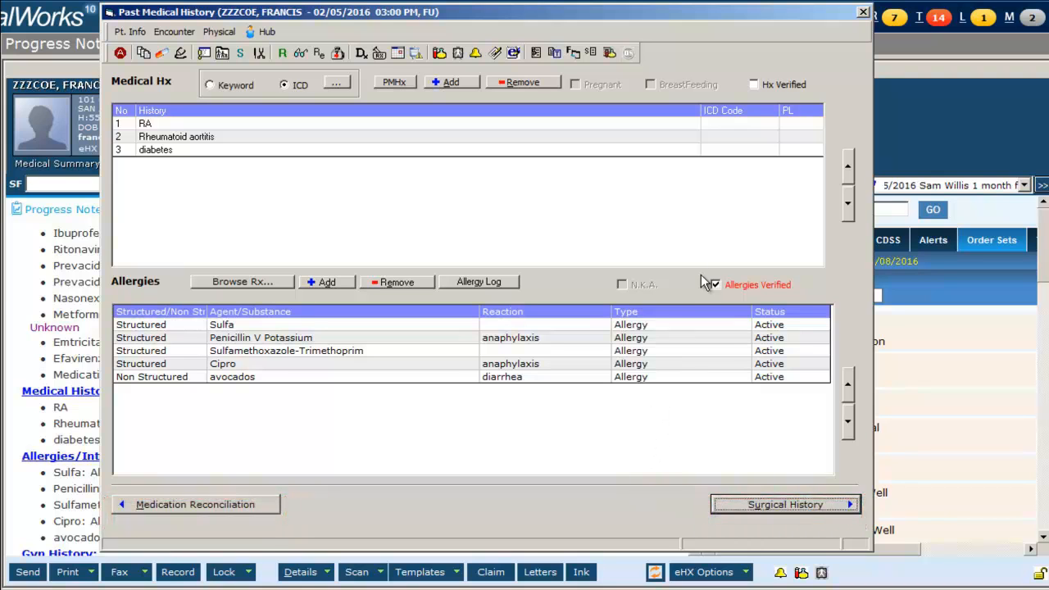
# Close the past medical history window and review the allergies and surgical history in the progress note
pyautogui.click(863, 13)
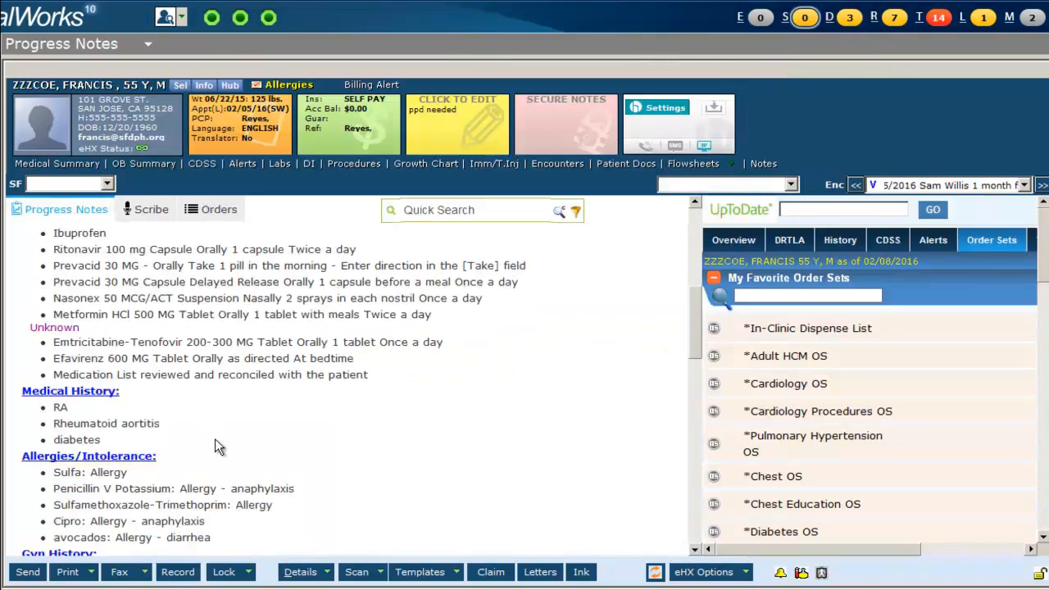
pyautogui.moveTo(699, 330); pyautogui.dragTo(699, 341)
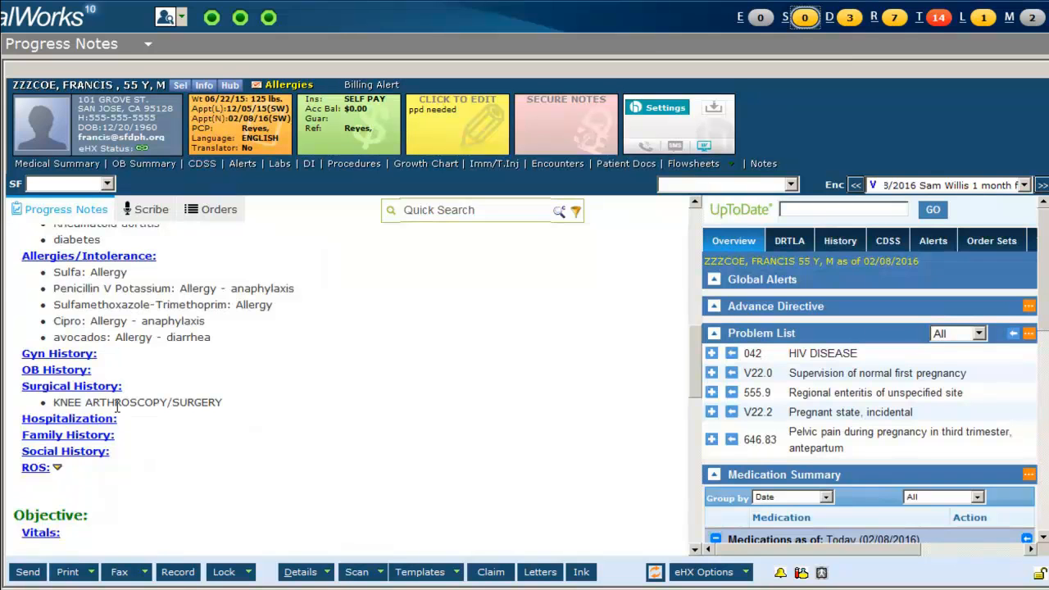
# Show the patient's history summary beside the note, view the Gyn and OB history sections, and close them
pyautogui.click(844, 242)
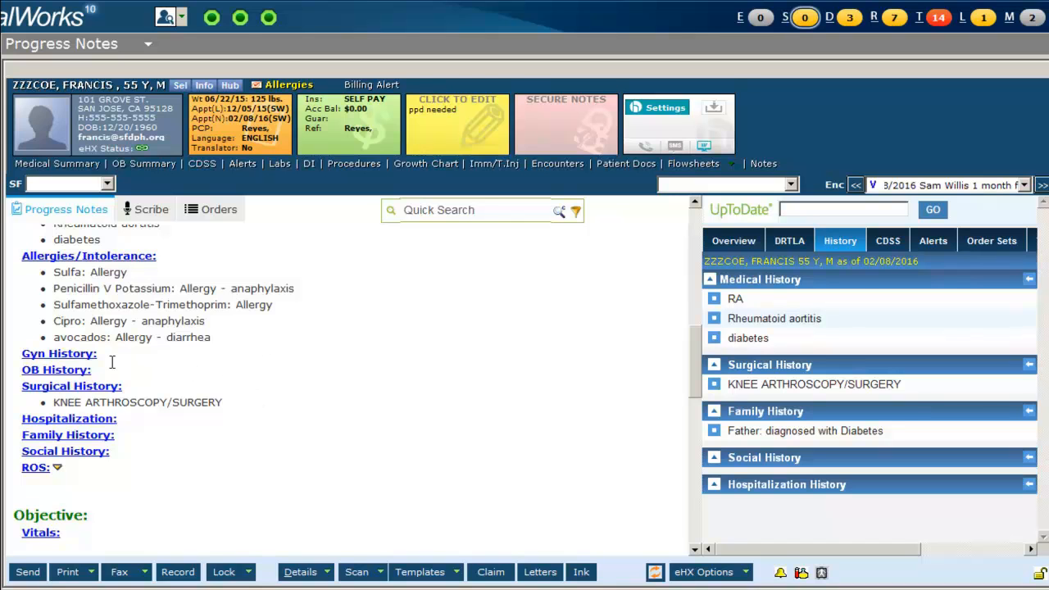
pyautogui.click(61, 359)
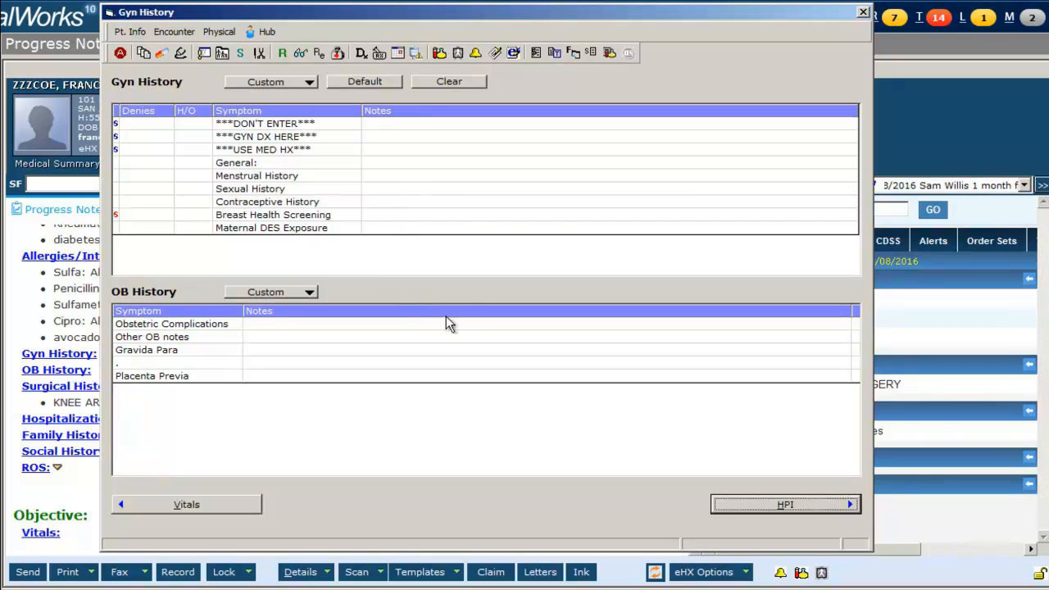
pyautogui.click(863, 11)
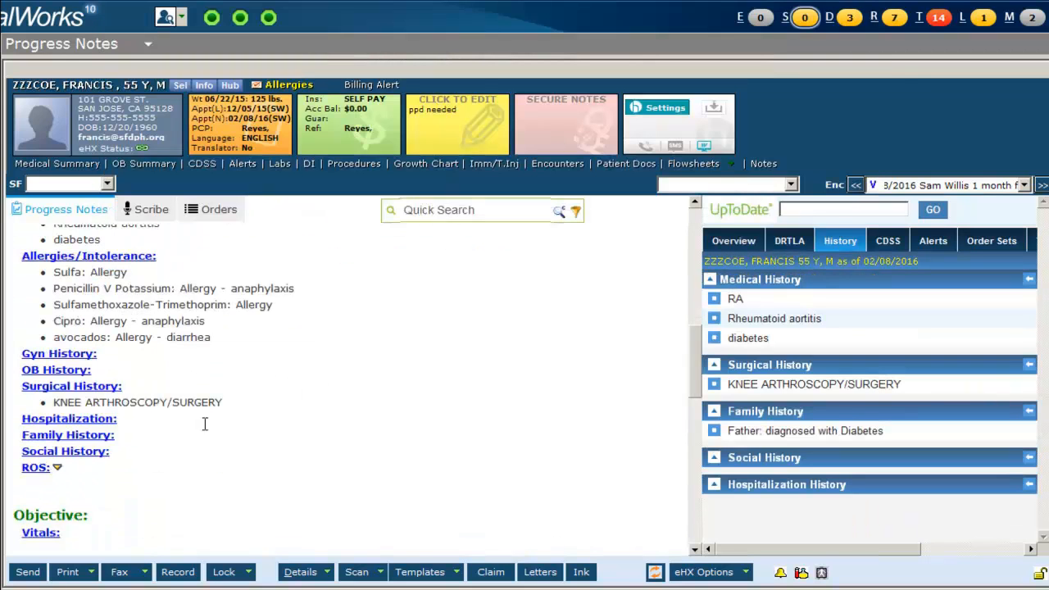
# Add a Cataract Removal entry dated 01/02/2014 to the surgical history
pyautogui.click(93, 395)
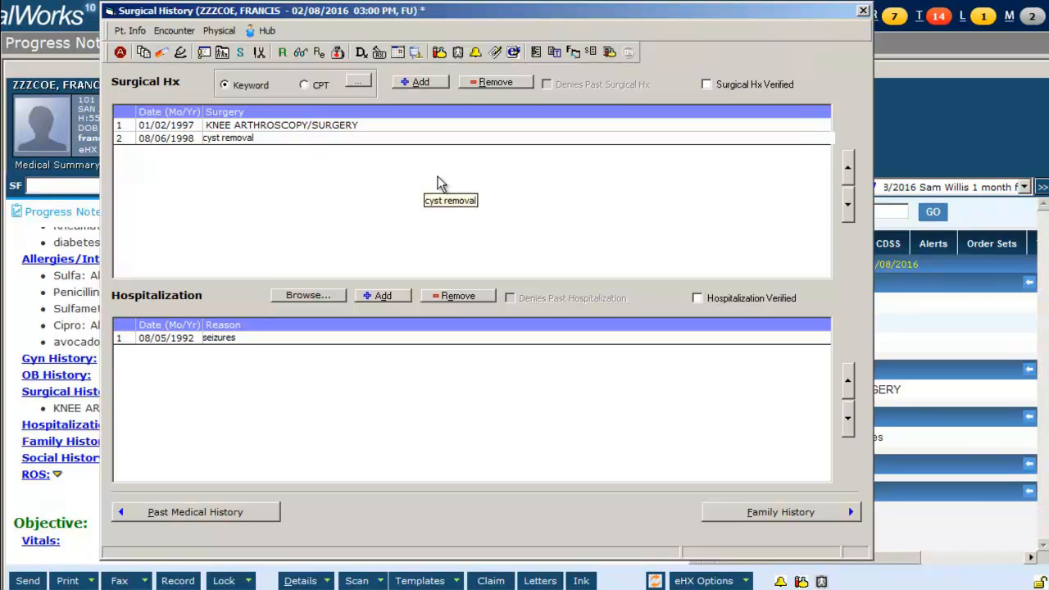
pyautogui.click(419, 84)
pyautogui.write('01/02')
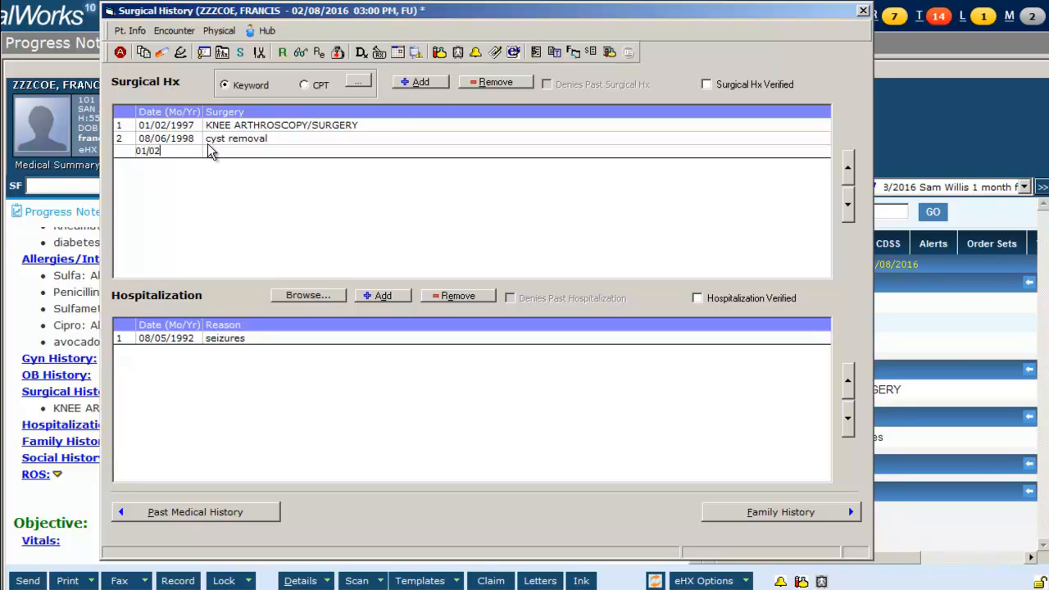
pyautogui.write('/2014')
pyautogui.click(272, 149)
# Add a hospitalization entry dated 03/04/1998 with Kidney Stones as the reason
pyautogui.click(377, 295)
pyautogui.write('03/04/1998')
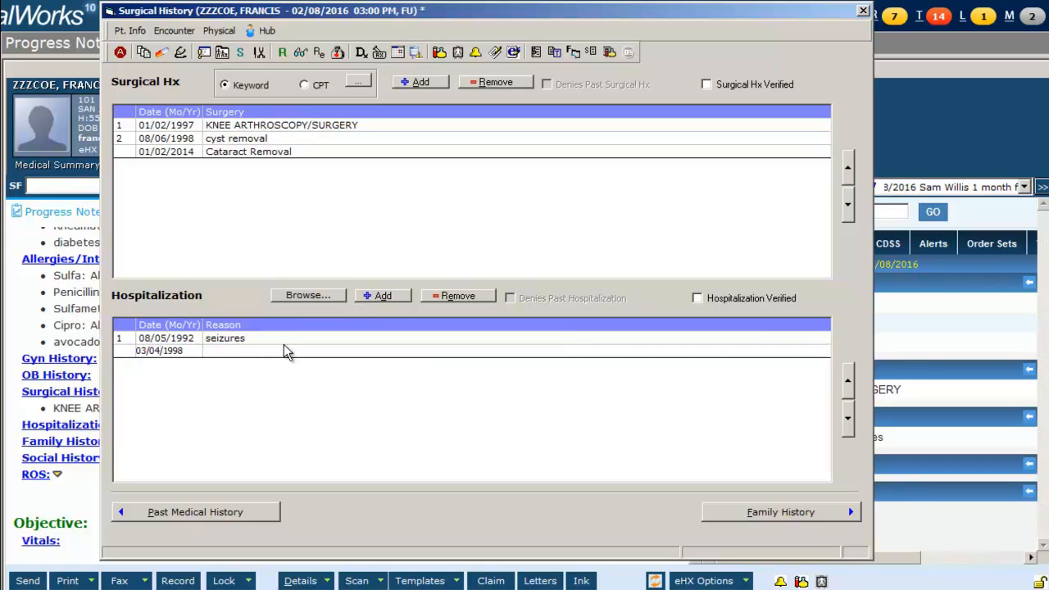
pyautogui.click(240, 351)
pyautogui.write('Kidney Stones')
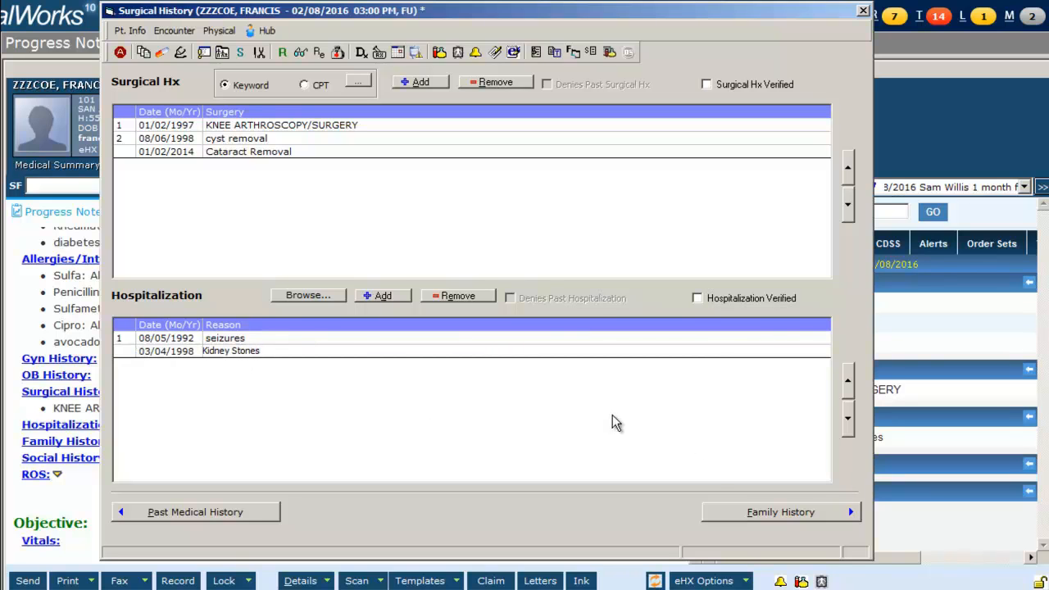
# In the family history, set the father's and mother's status to alive and enter the father's year of birth
pyautogui.click(782, 509)
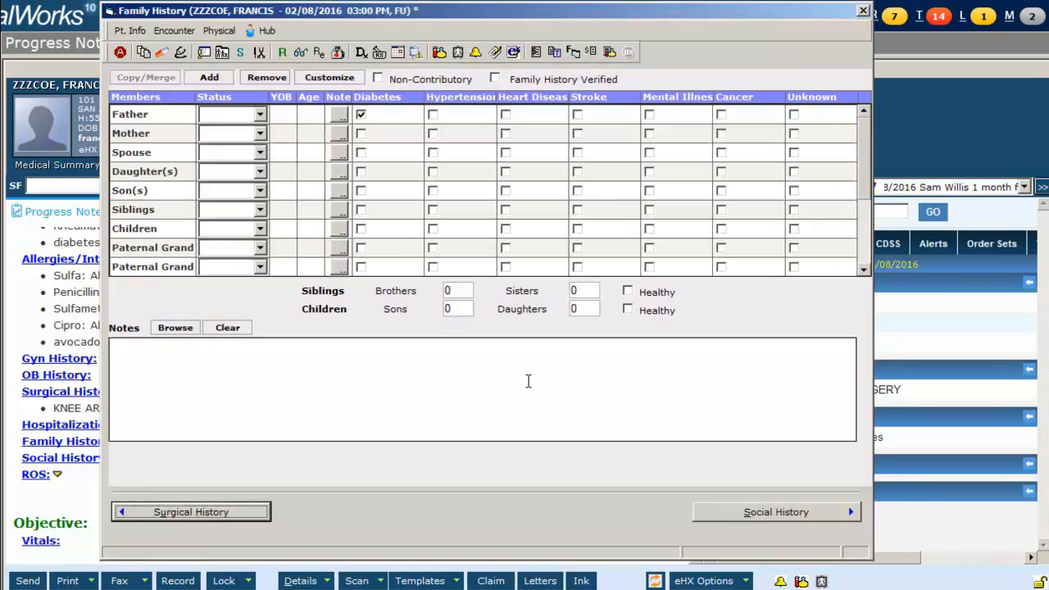
pyautogui.click(258, 115)
pyautogui.click(220, 143)
pyautogui.click(259, 134)
pyautogui.click(246, 163)
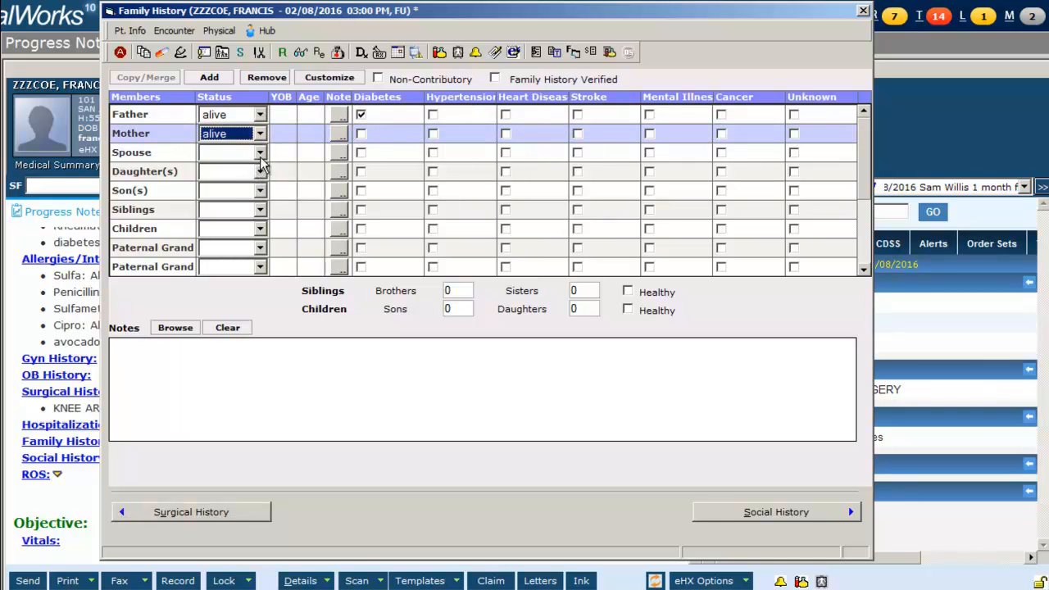
pyautogui.click(281, 116)
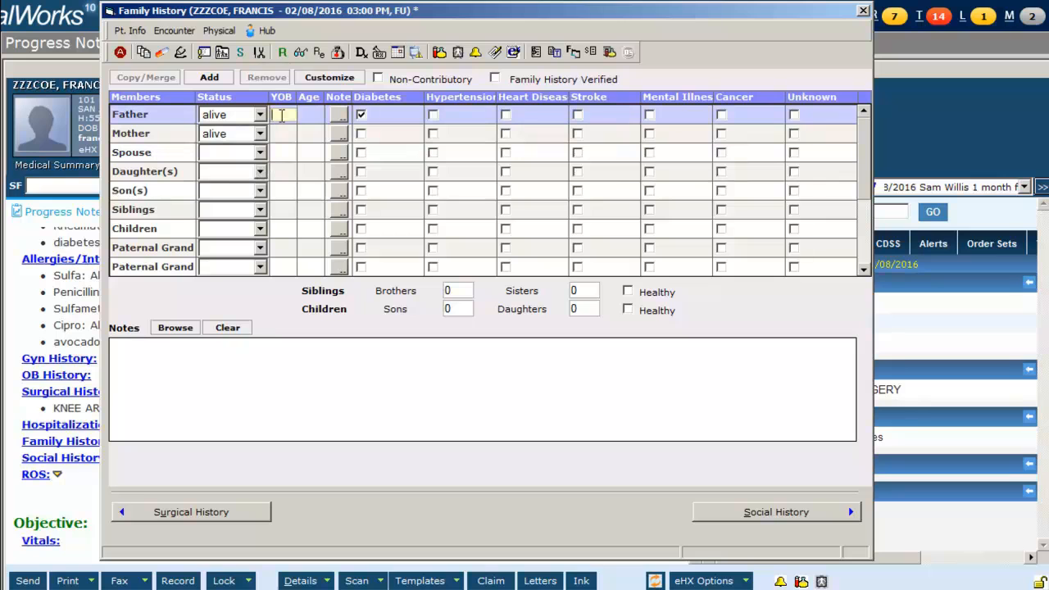
pyautogui.write('1983')
pyautogui.press('Tab')
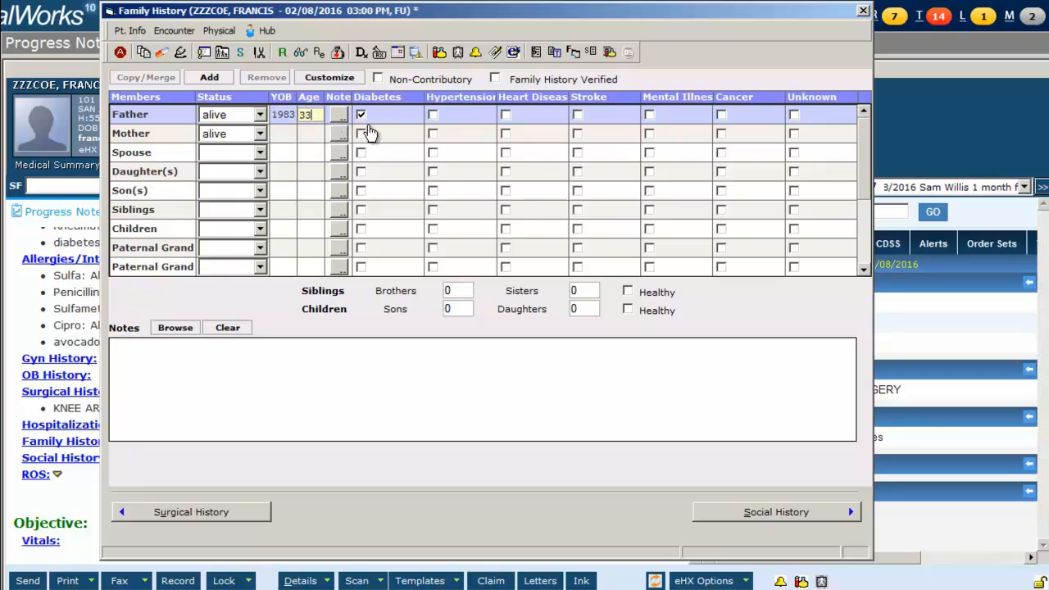
# Add the keywords abnormal pap smear, "Abscesses, frequent" and alcohol abuse to the father's family history notes
pyautogui.click(338, 119)
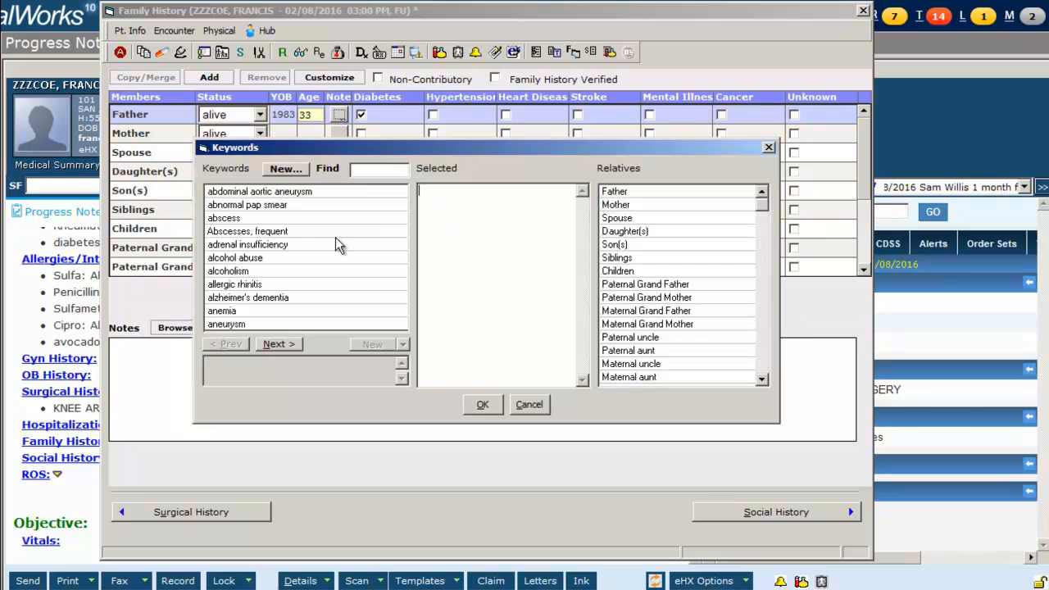
pyautogui.click(300, 205)
pyautogui.click(300, 233)
pyautogui.click(315, 257)
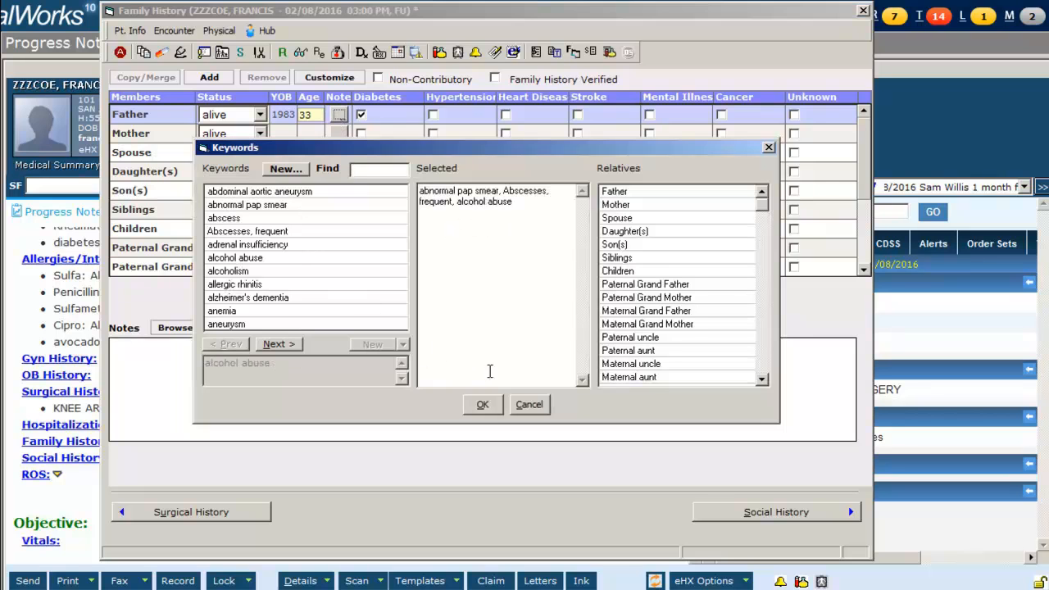
pyautogui.click(482, 404)
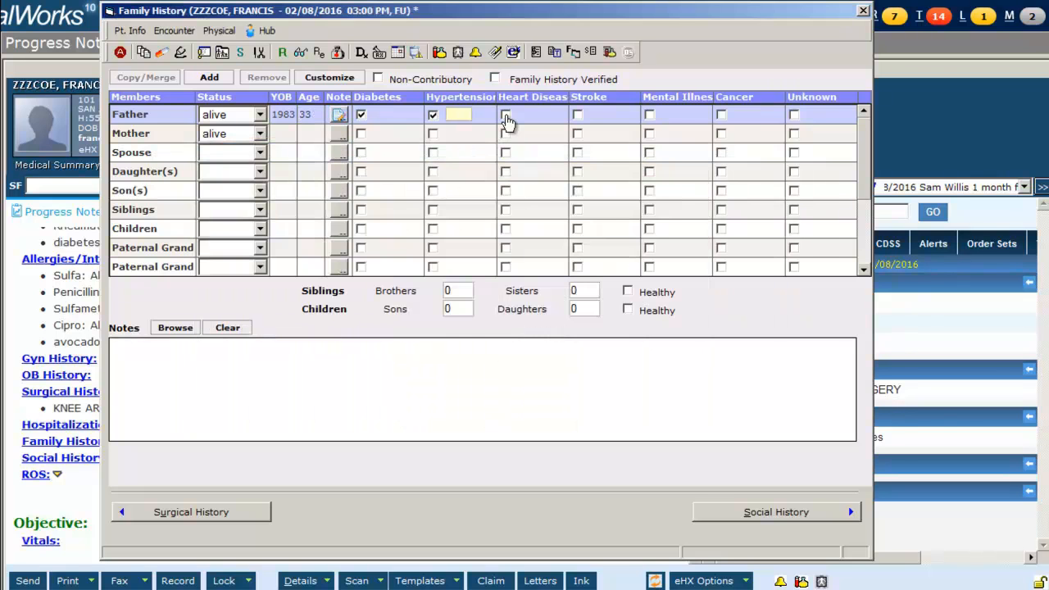
# Mark hypertension for the father and for the mother with the year 1998, and enter the note "general family history"
pyautogui.click(433, 133)
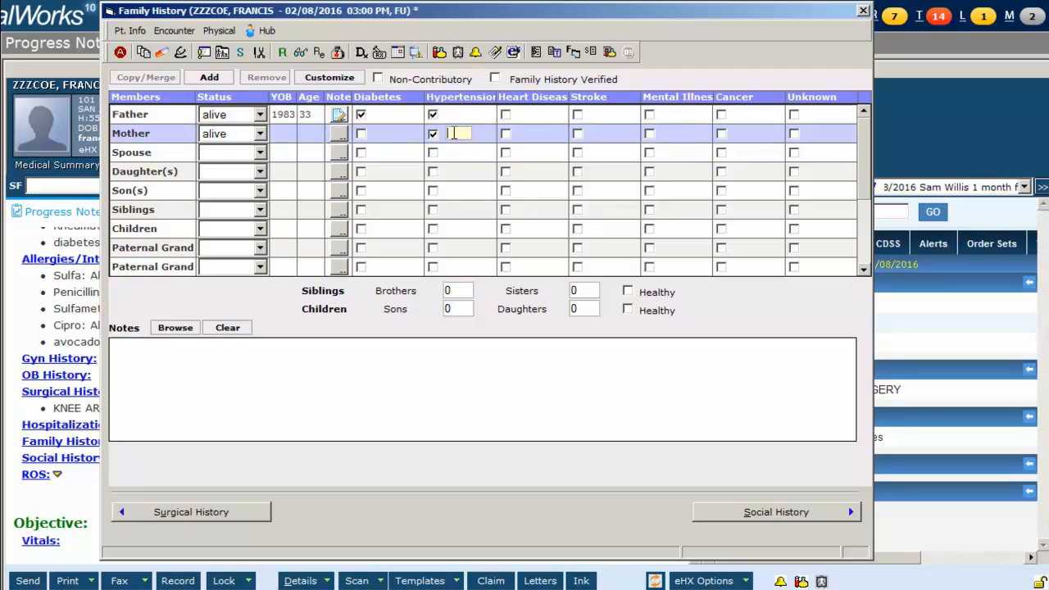
pyautogui.write('1998')
pyautogui.click(328, 353)
pyautogui.write('general family h')
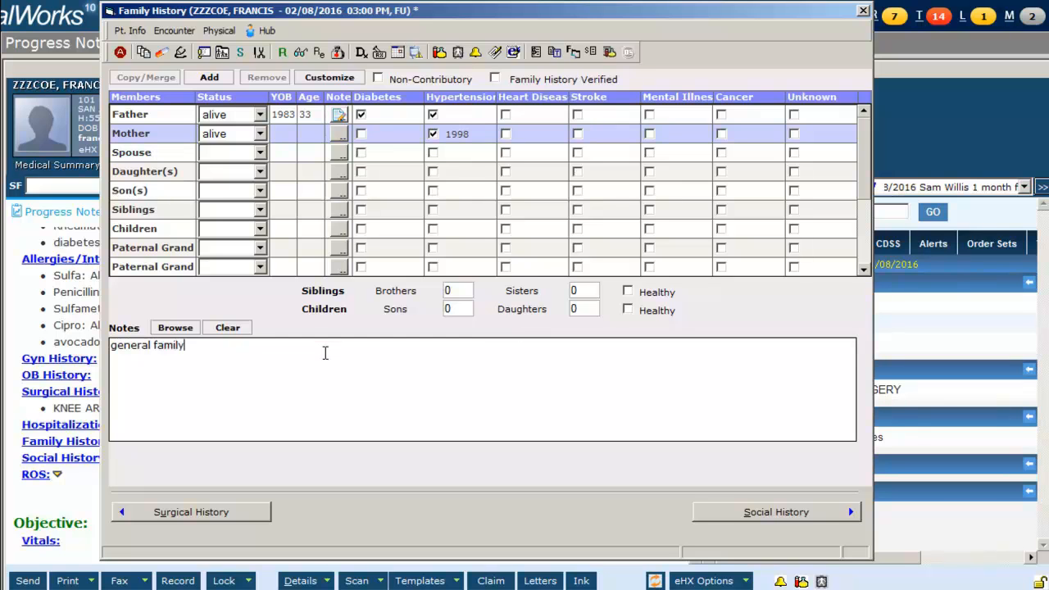
pyautogui.write('istory')
# In the social history, record DV shelter under Living situation, enter the note "general social hx notes", and close the window
pyautogui.click(825, 511)
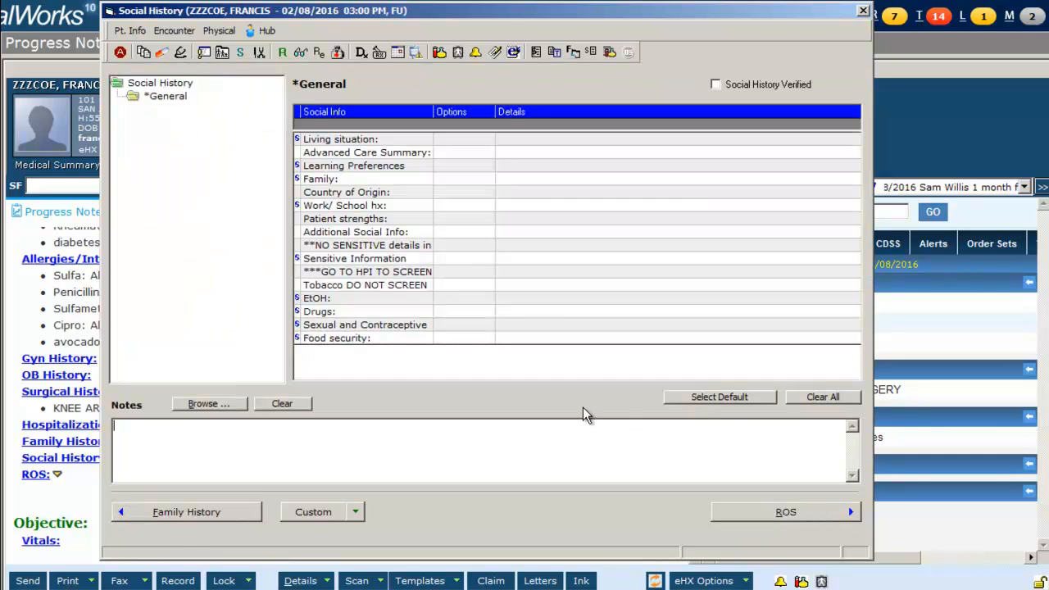
pyautogui.click(391, 141)
pyautogui.moveTo(390, 141); pyautogui.dragTo(434, 315)
pyautogui.doubleClick(518, 141)
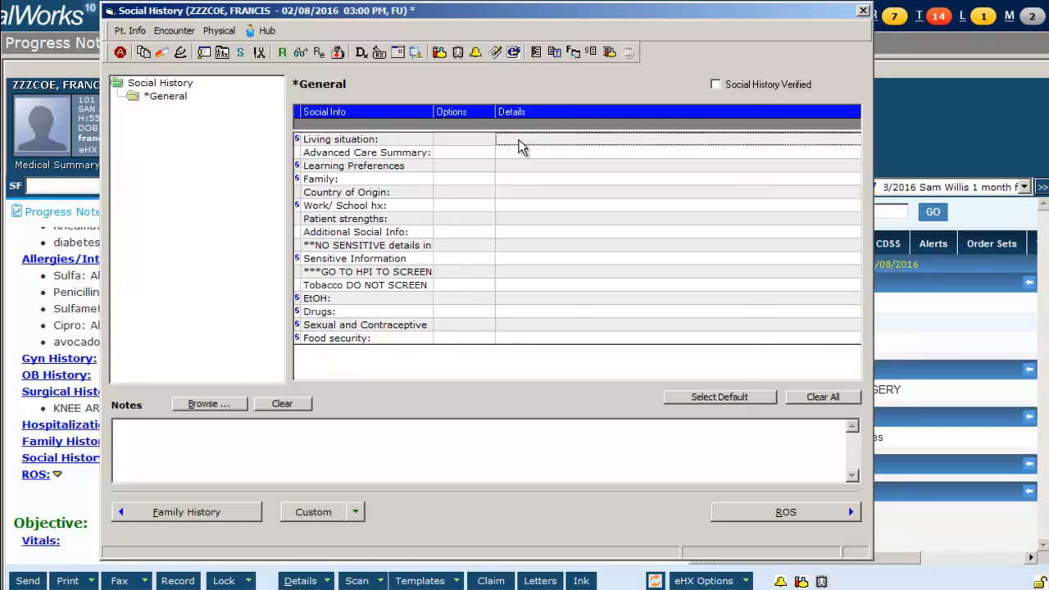
pyautogui.click(614, 194)
pyautogui.click(616, 195)
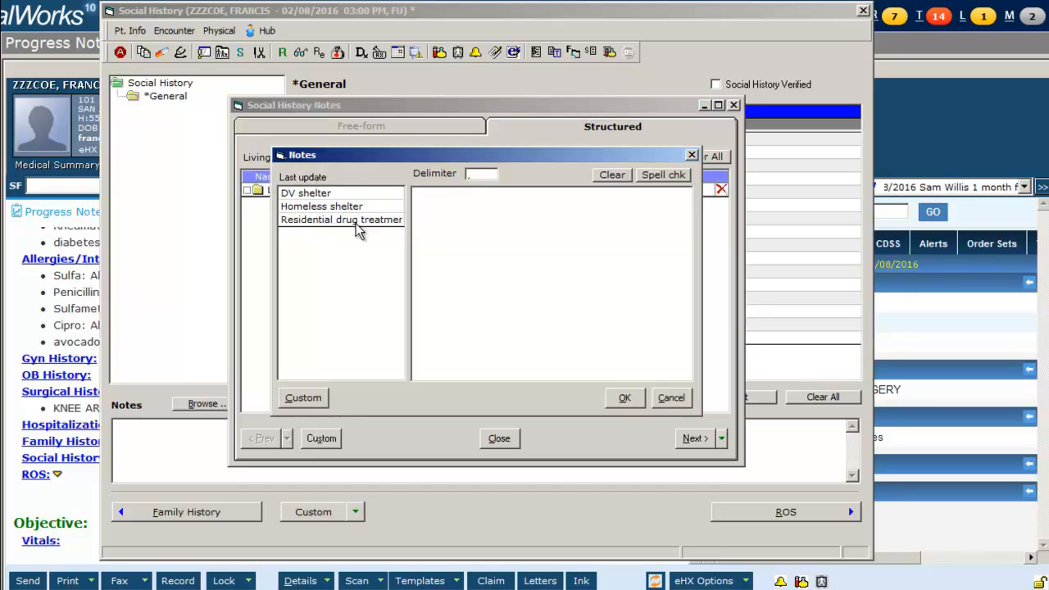
pyautogui.click(343, 194)
pyautogui.click(624, 397)
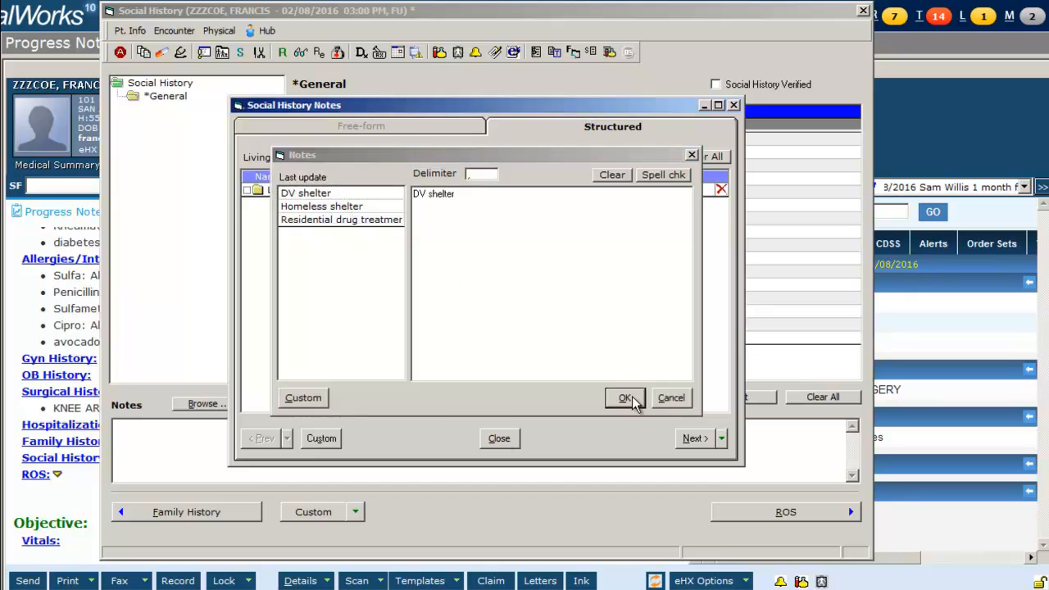
pyautogui.click(499, 438)
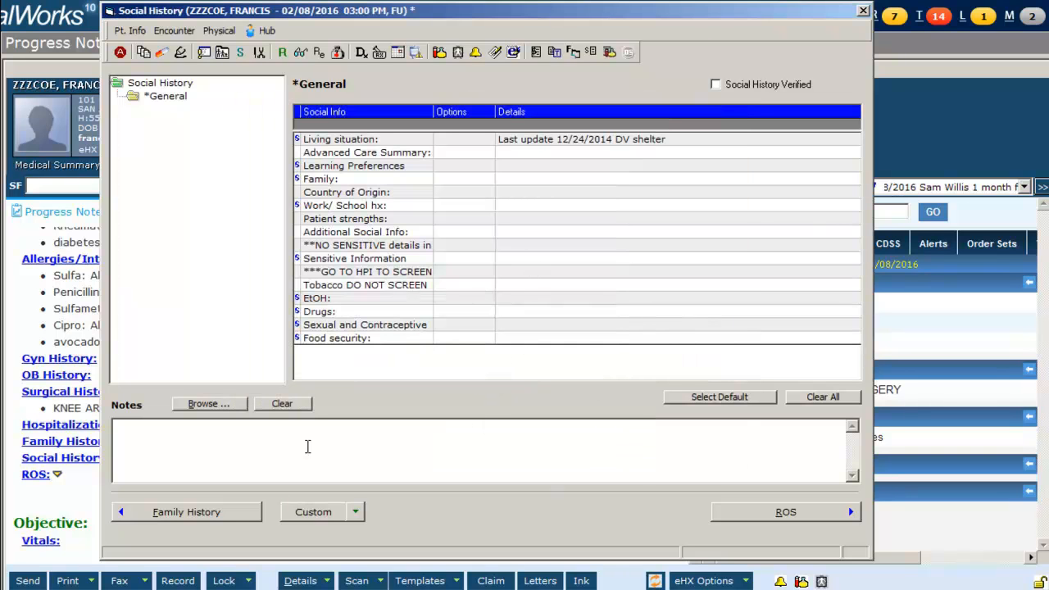
pyautogui.write('general social hx notes')
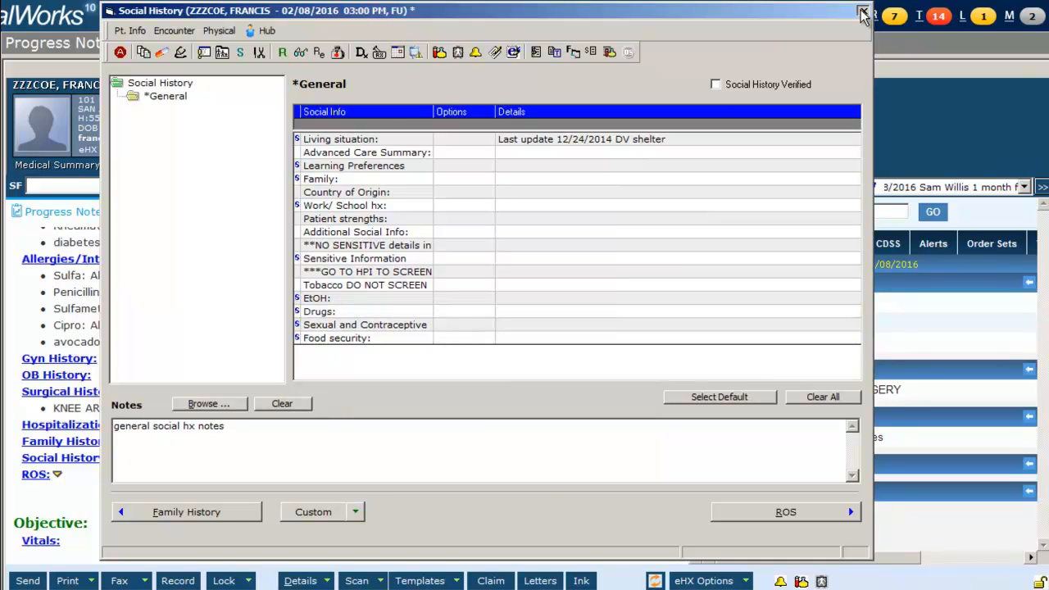
pyautogui.click(862, 13)
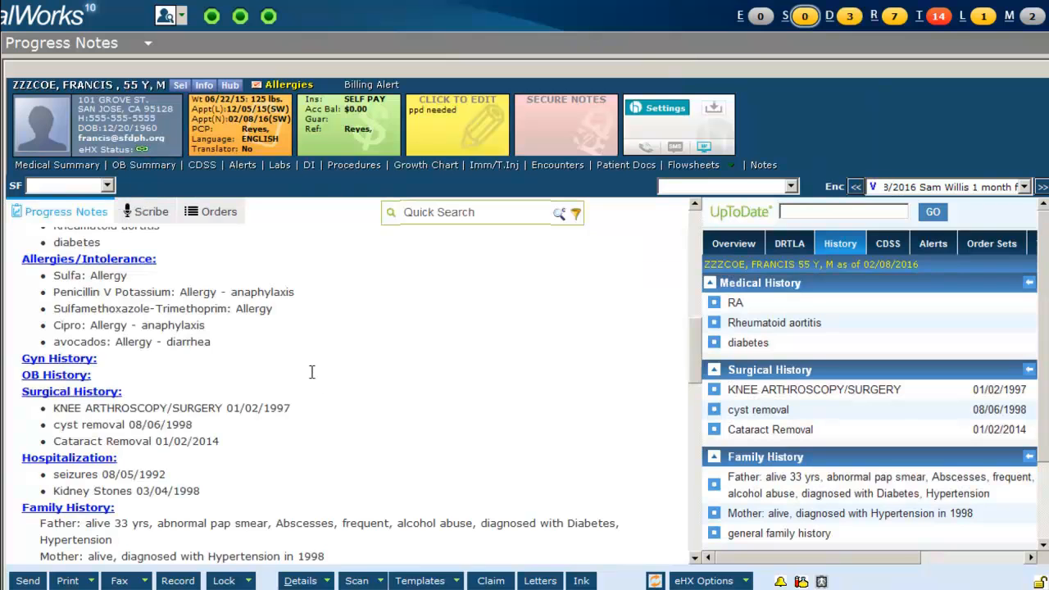
# In the ROS, apply the default Denies responses to constitutional, HEENT, respiratory, GI, male GU and musculoskeletal symptoms
pyautogui.scroll(-1, 625, 351)
pyautogui.moveTo(701, 344); pyautogui.dragTo(701, 414)
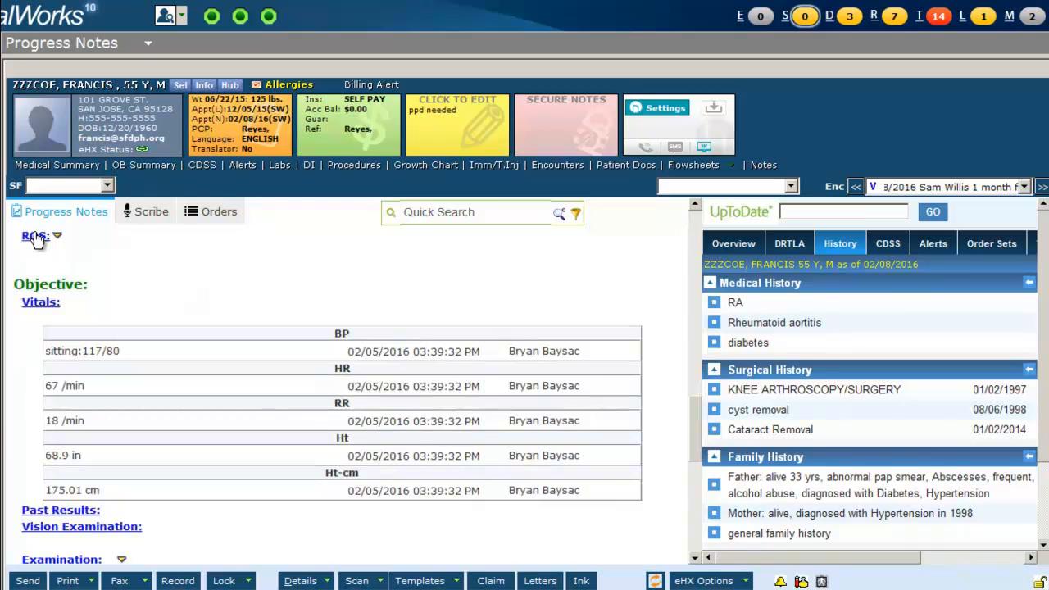
pyautogui.click(34, 236)
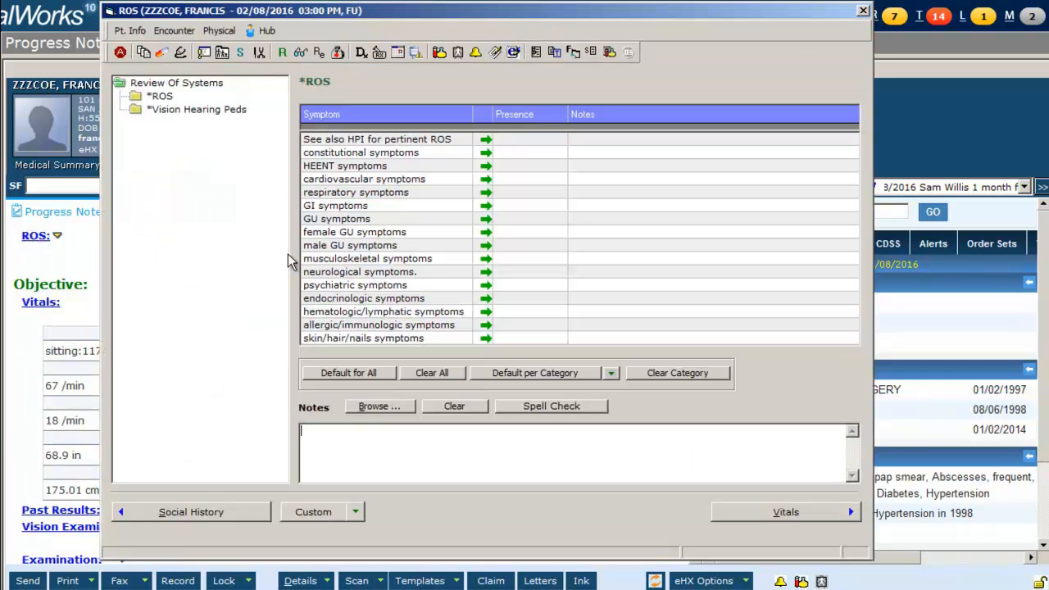
pyautogui.click(487, 155)
pyautogui.click(486, 165)
pyautogui.click(487, 192)
pyautogui.click(487, 205)
pyautogui.click(487, 245)
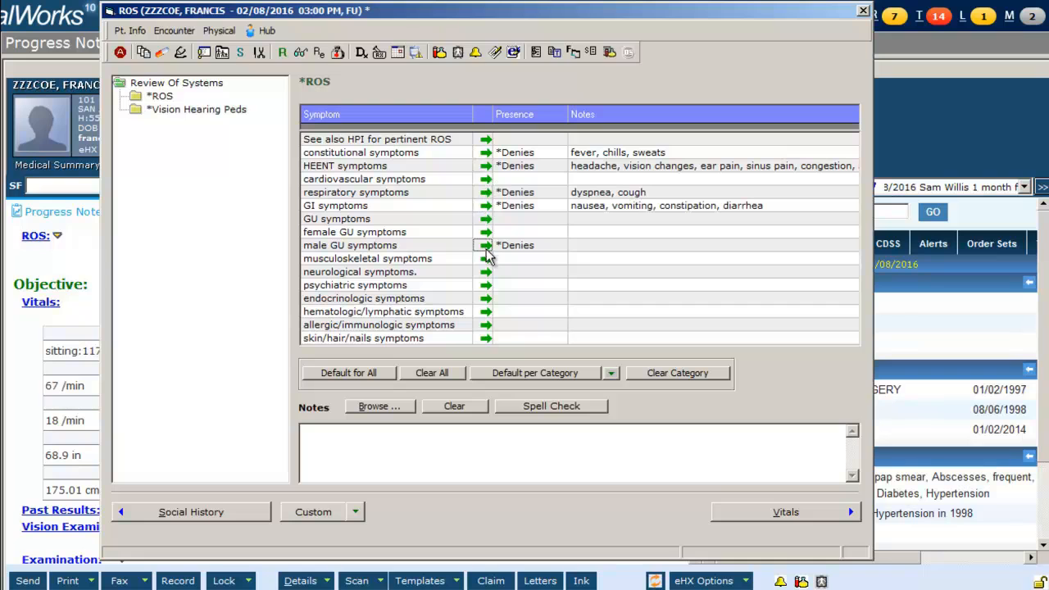
pyautogui.click(487, 258)
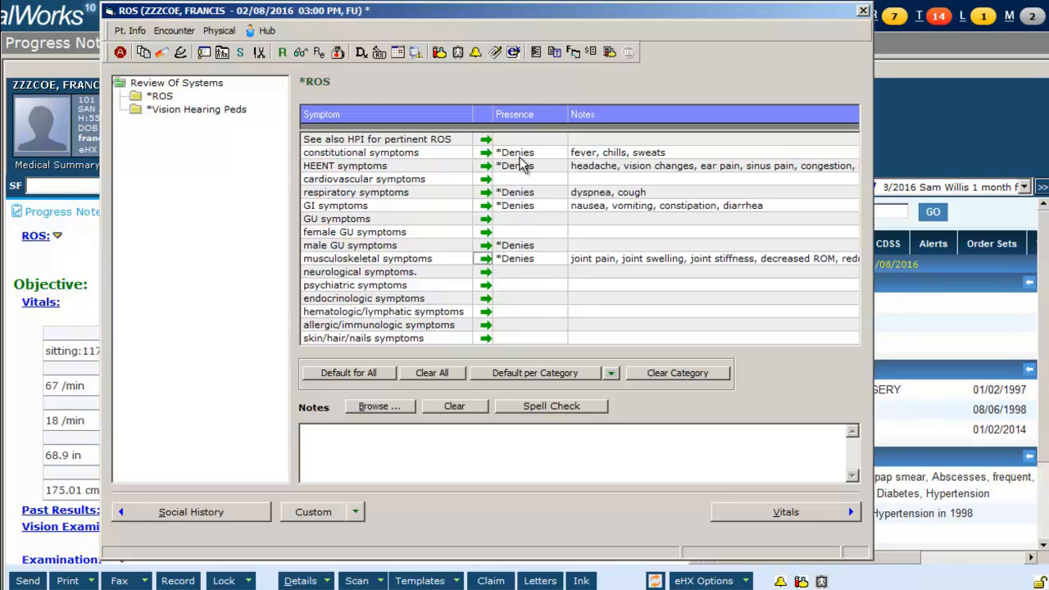
# Change the constitutional symptoms' presence to Complains of and add dizziness to their notes
pyautogui.click(521, 155)
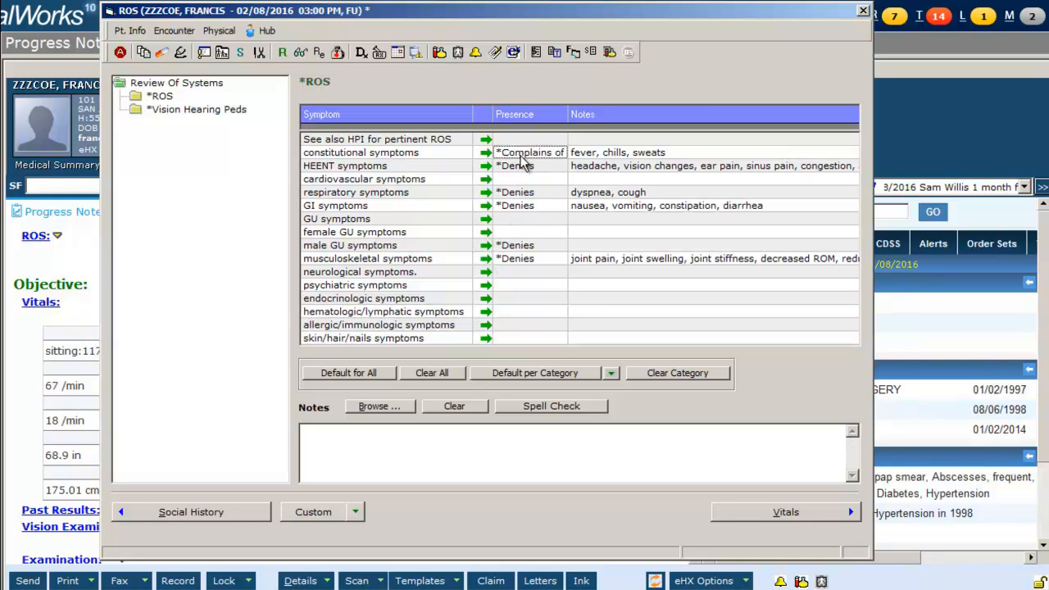
pyautogui.doubleClick(604, 155)
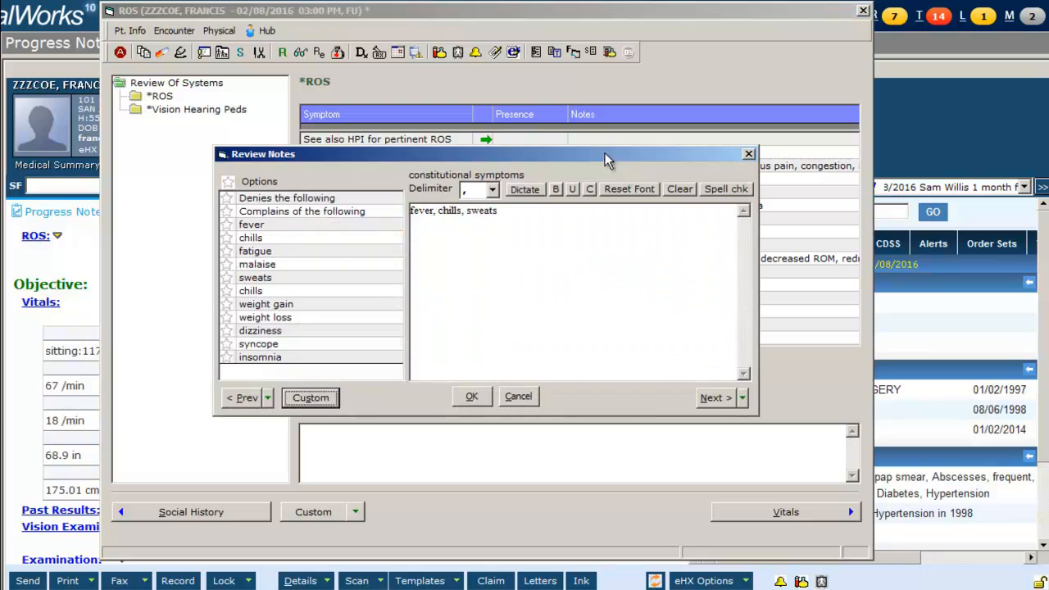
pyautogui.write(', dizziness,')
pyautogui.click(472, 397)
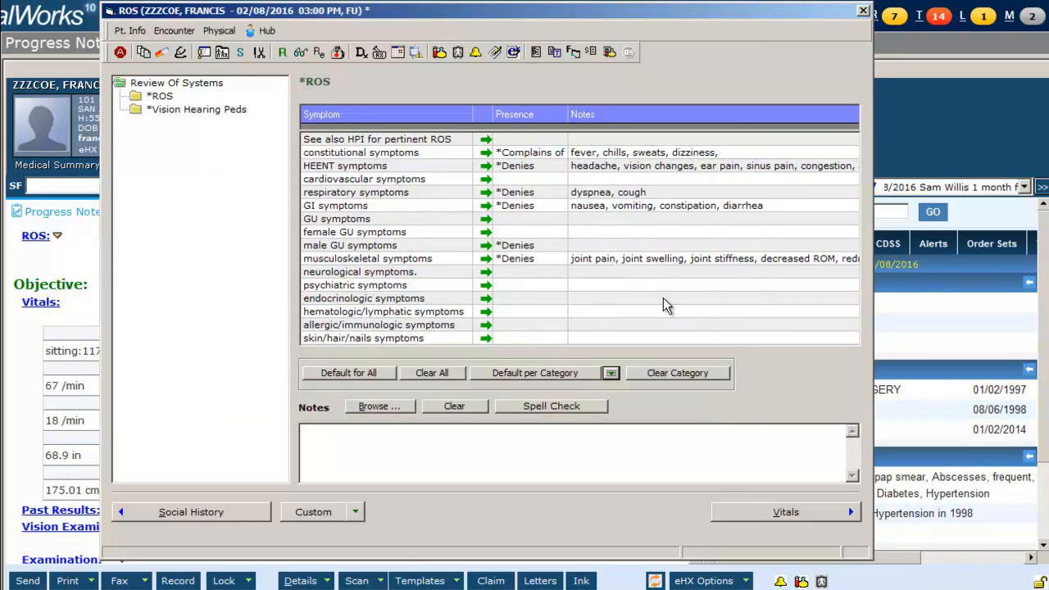
# Save the current ROS selections as a category default named "ROS #1"
pyautogui.click(612, 373)
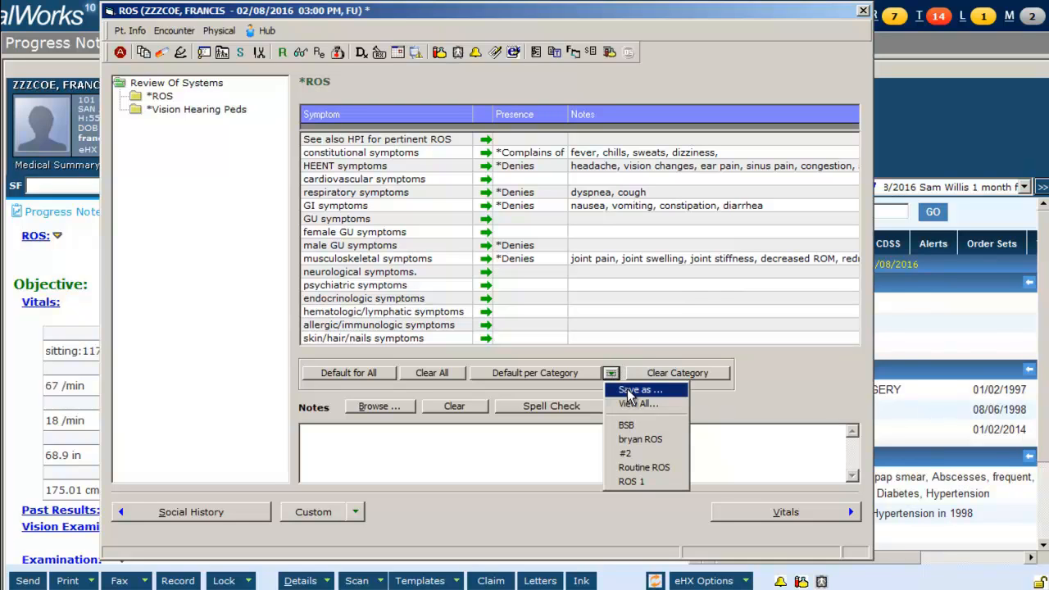
pyautogui.click(629, 391)
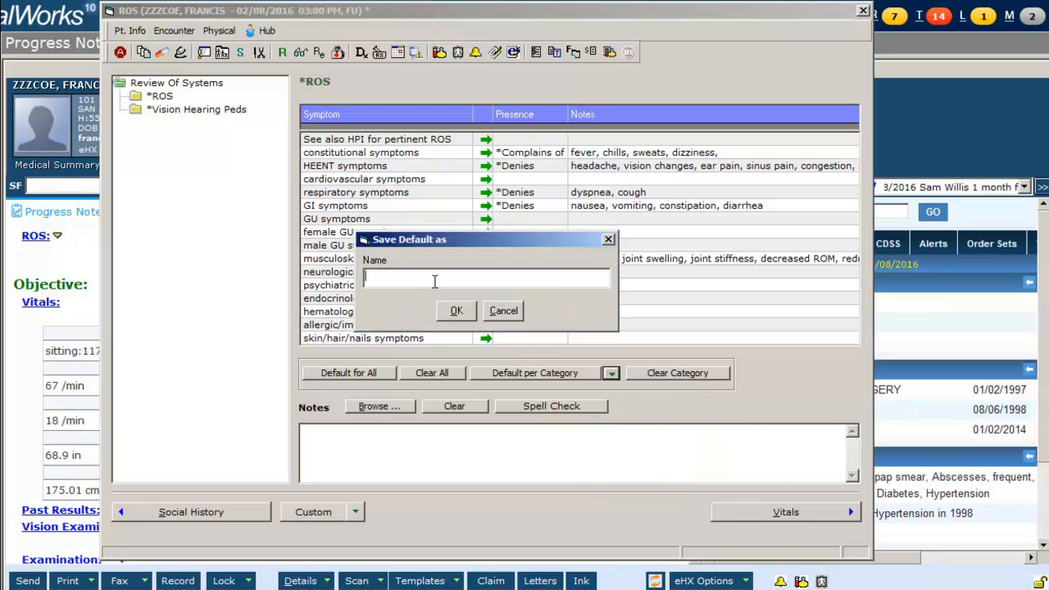
pyautogui.write('ROS #1')
pyautogui.press('Return')
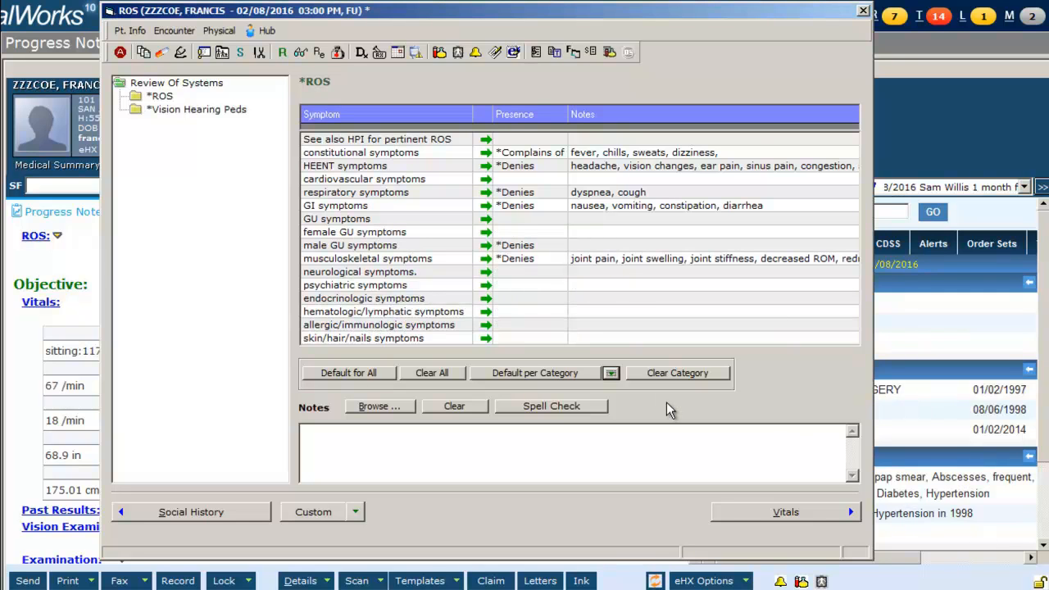
# Load the saved "ROS #1" category default over the current review of systems selections and close the ROS window
pyautogui.click(611, 374)
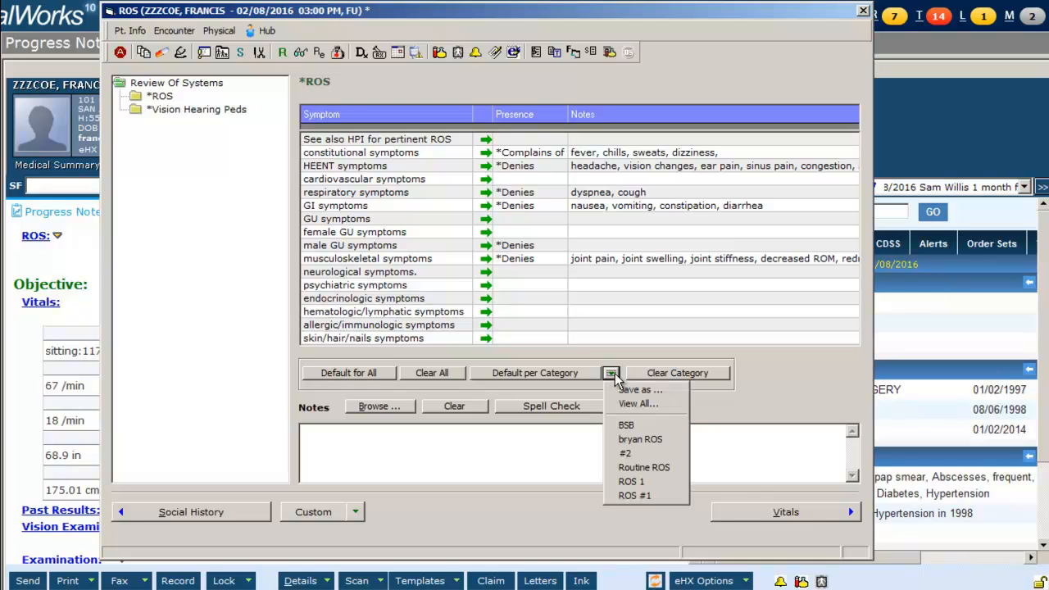
pyautogui.click(651, 495)
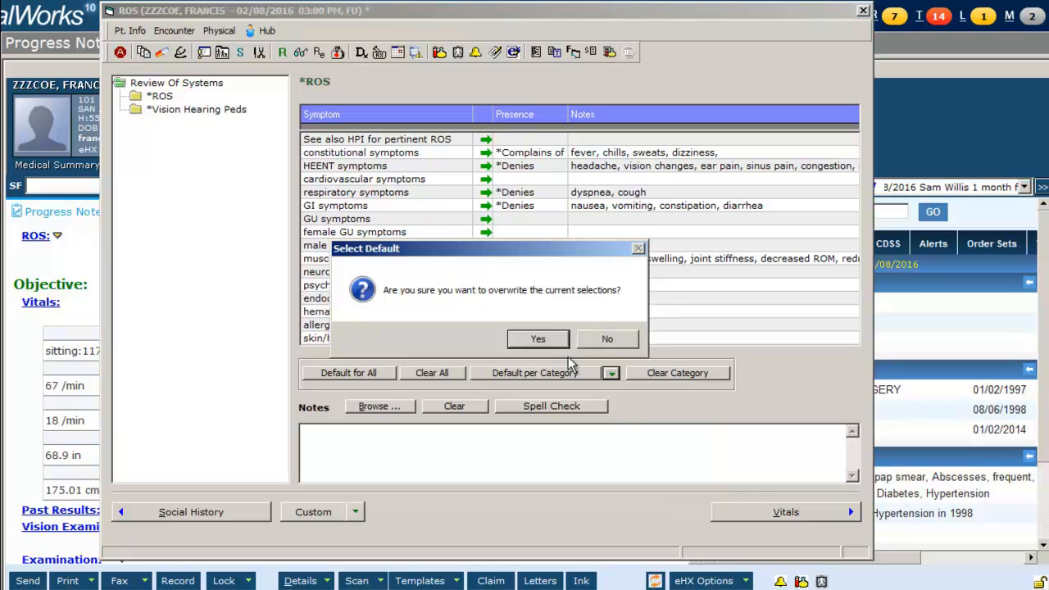
pyautogui.click(536, 338)
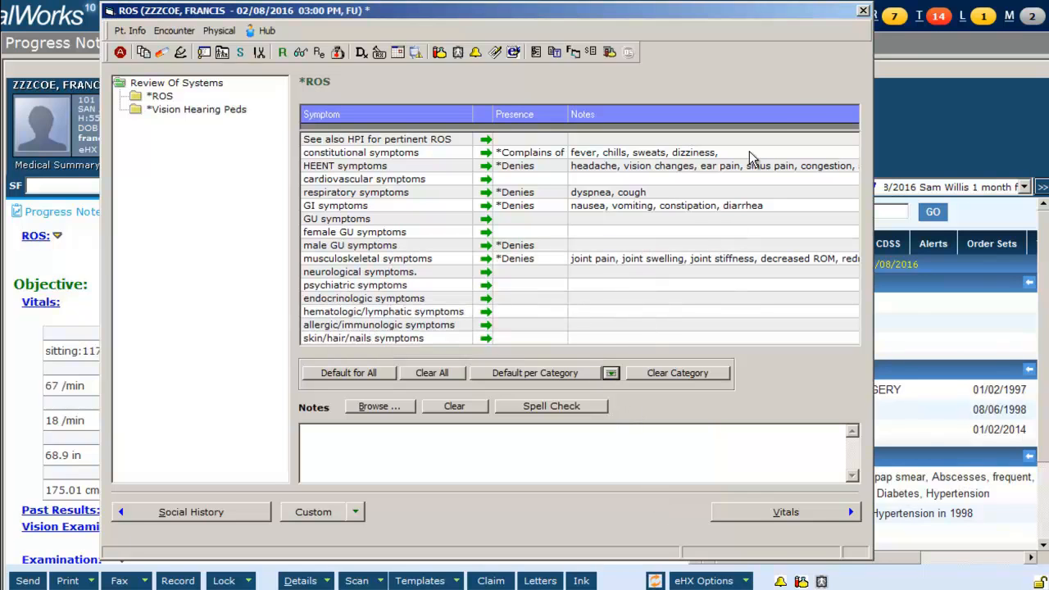
pyautogui.click(863, 11)
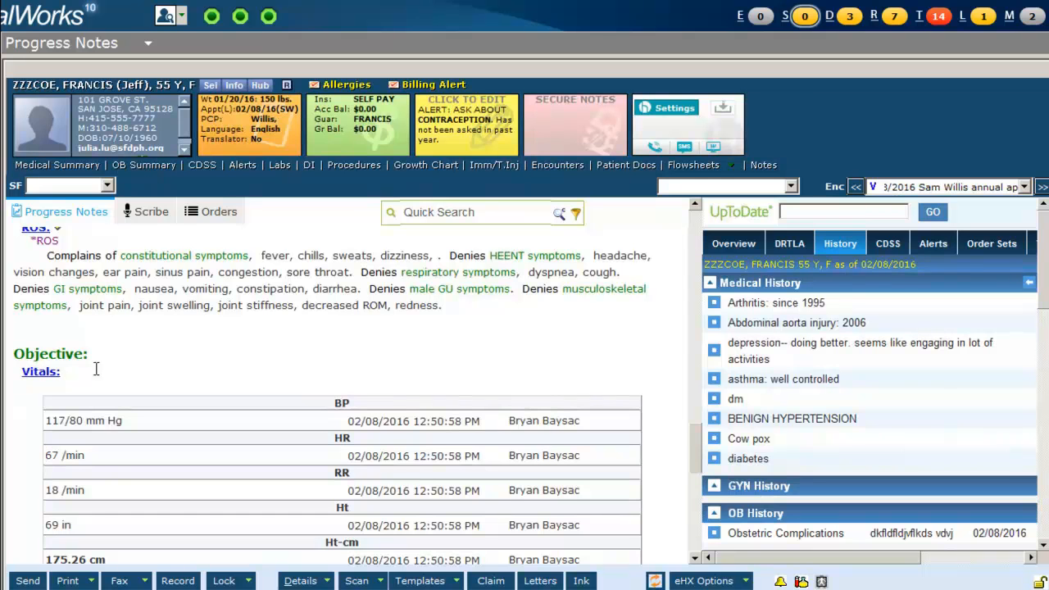
# Review the 08/26/2015 basic metabolic panel results among the patient's labs and add them to the progress note's Past Results
pyautogui.scroll(-1, 96, 369)
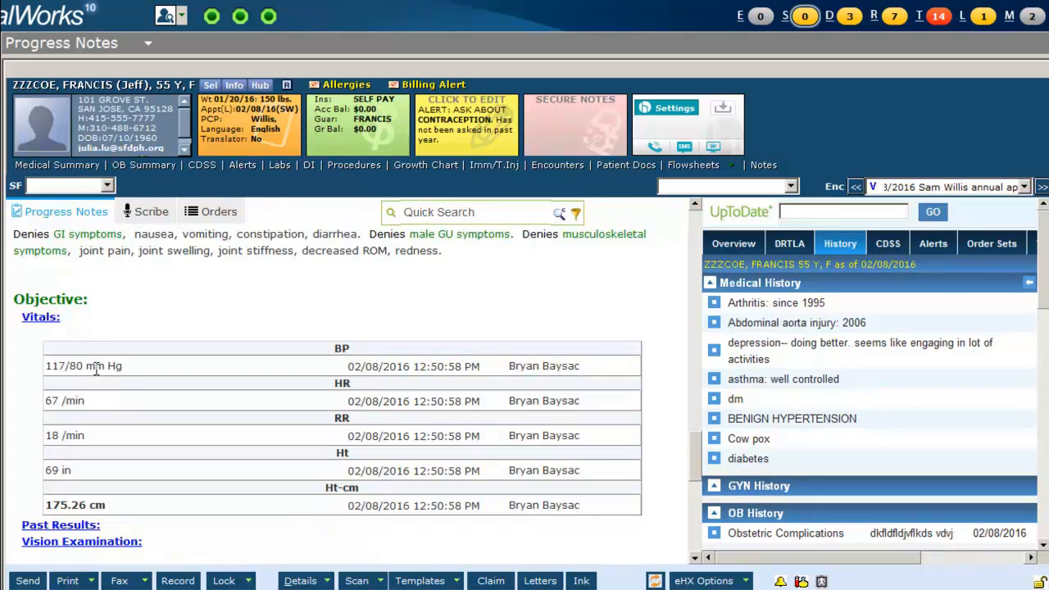
pyautogui.scroll(-1, 82, 360)
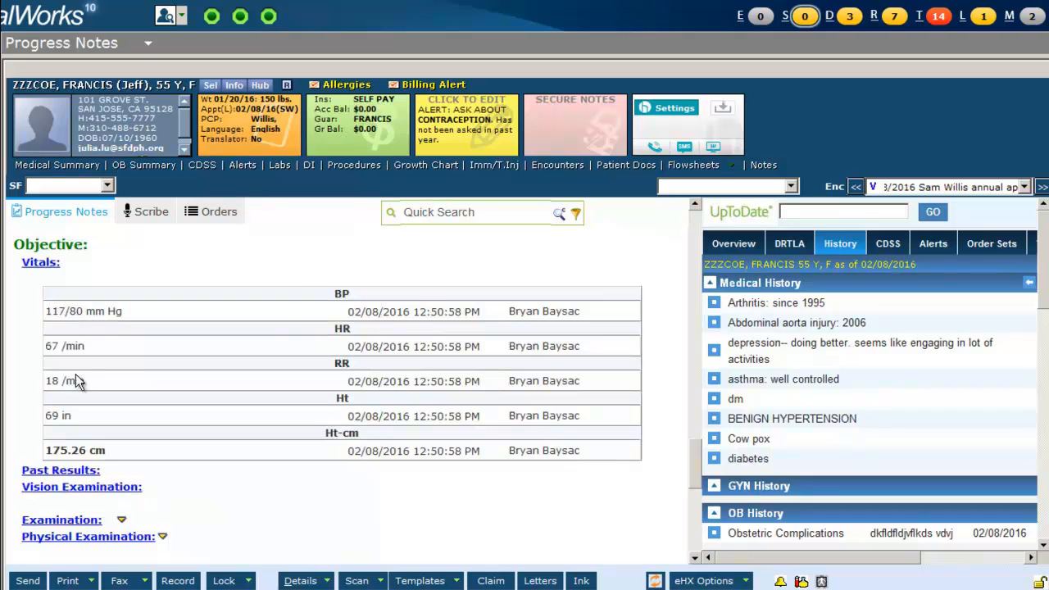
pyautogui.scroll(-1, 78, 464)
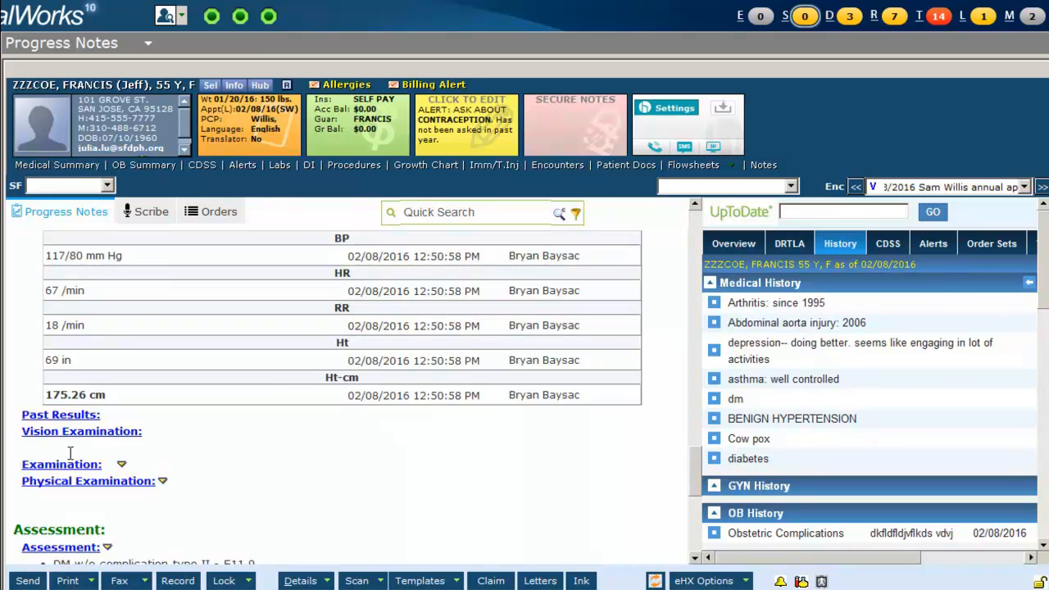
pyautogui.scroll(-1, 70, 453)
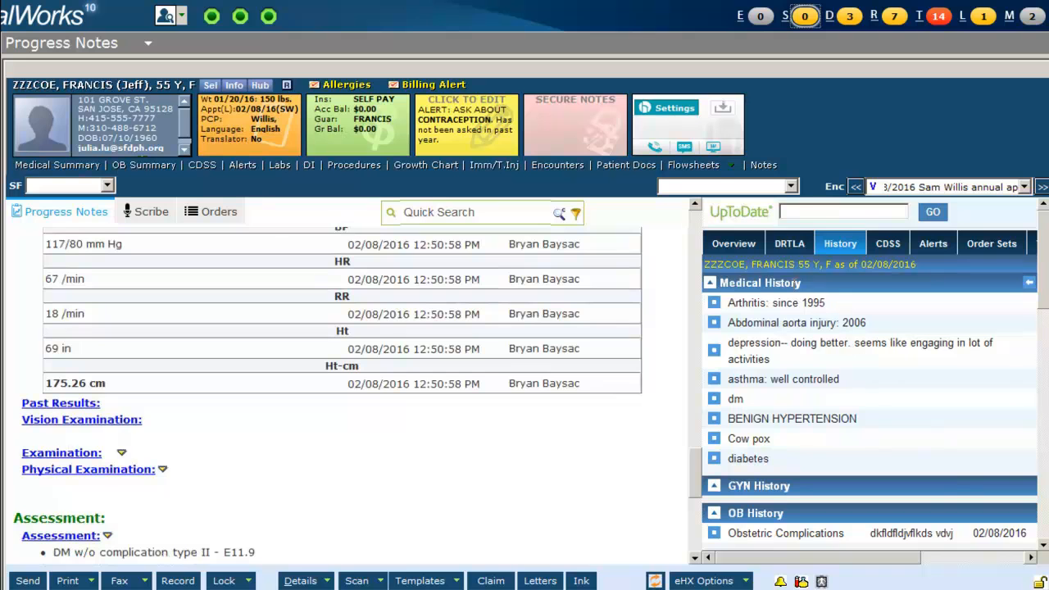
pyautogui.click(785, 248)
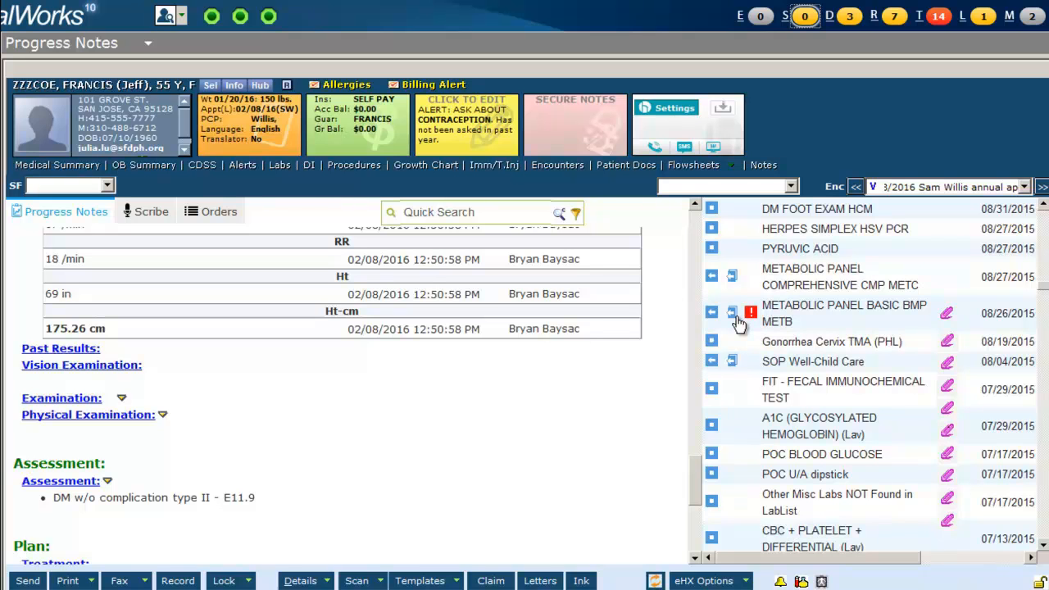
pyautogui.click(948, 316)
pyautogui.moveTo(854, 331); pyautogui.dragTo(863, 502)
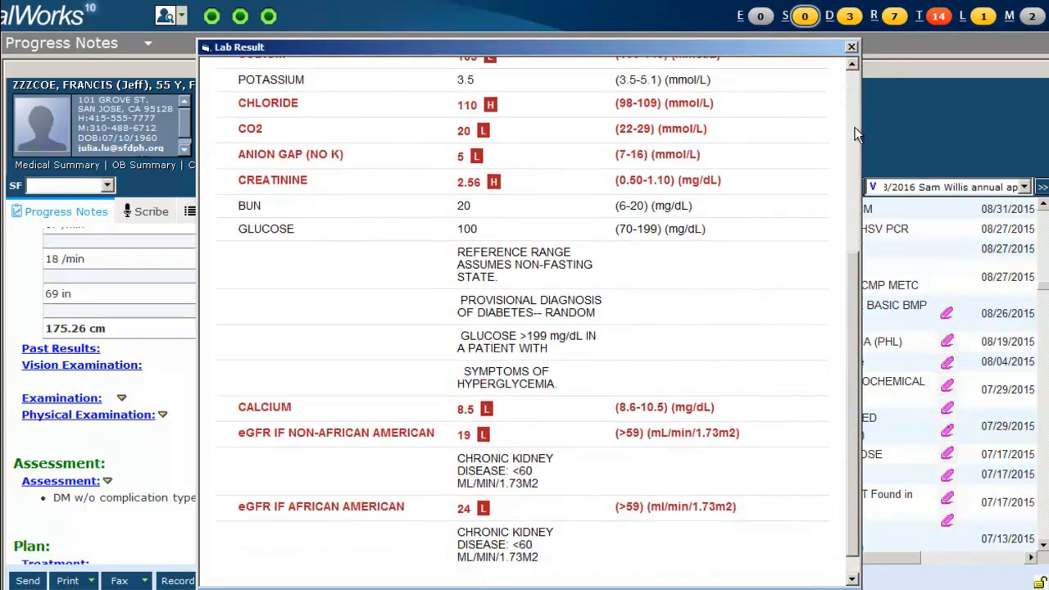
pyautogui.click(851, 47)
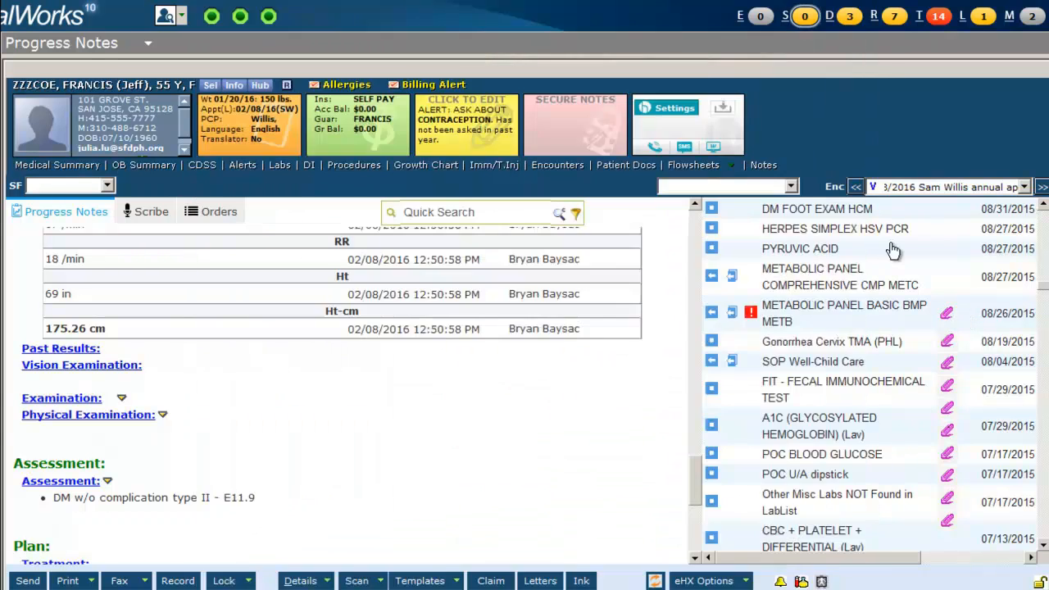
pyautogui.click(732, 318)
pyautogui.moveTo(693, 431); pyautogui.dragTo(692, 479)
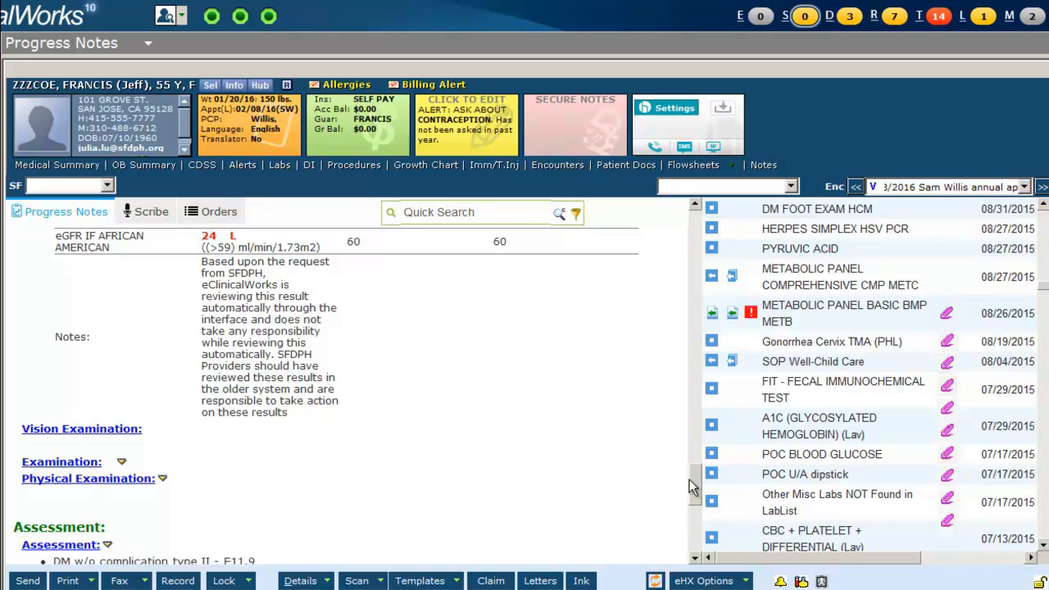
# In the AdultGenExam examination, apply the default observations for general, skin, head, eyes, nose, oropharynx and lymph nodes
pyautogui.click(72, 464)
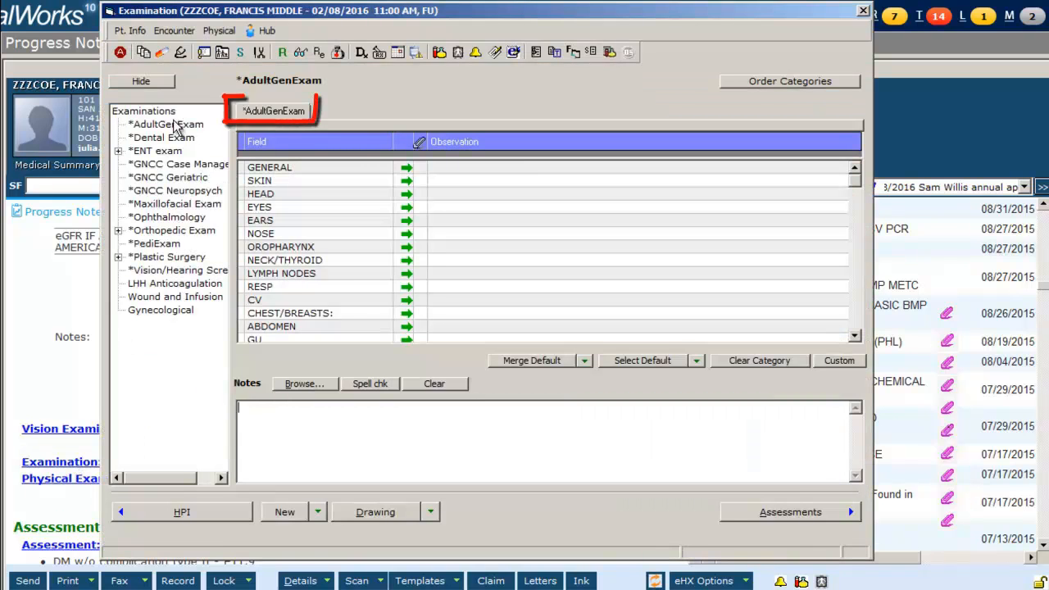
pyautogui.click(281, 113)
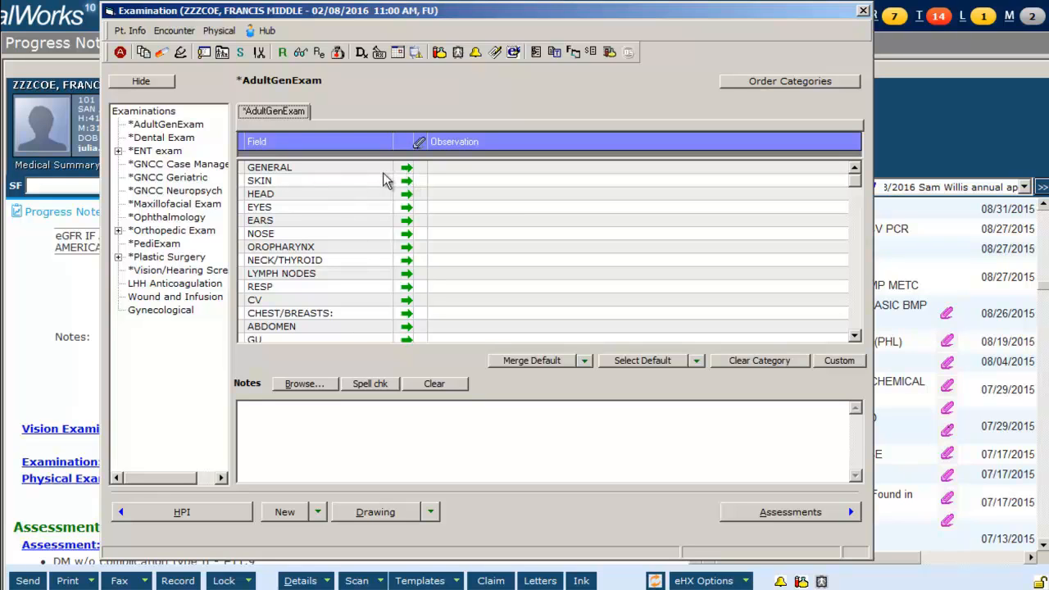
pyautogui.click(406, 168)
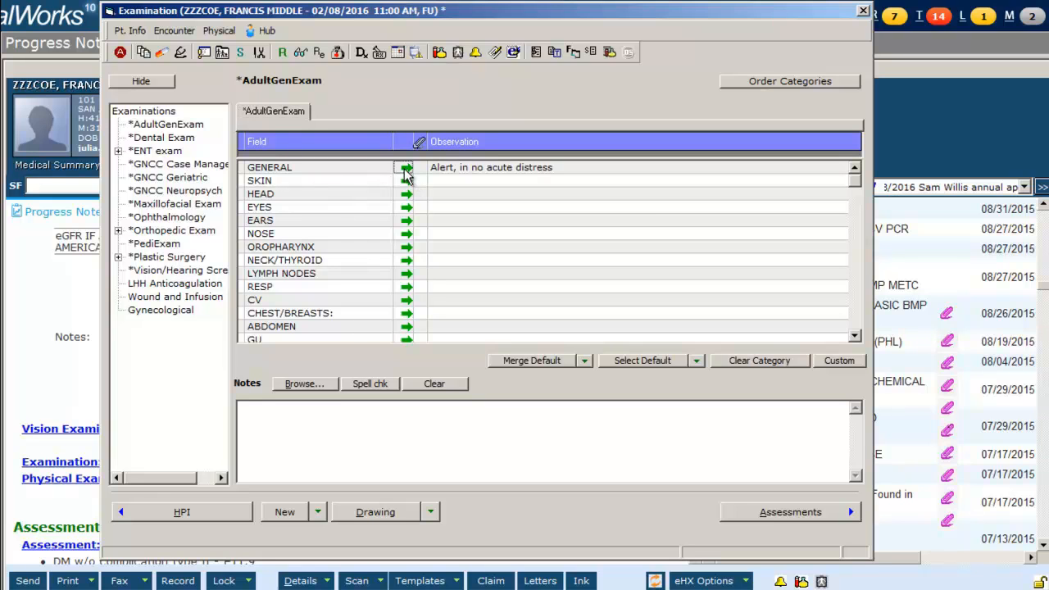
pyautogui.click(407, 181)
pyautogui.click(407, 195)
pyautogui.click(407, 207)
pyautogui.click(407, 233)
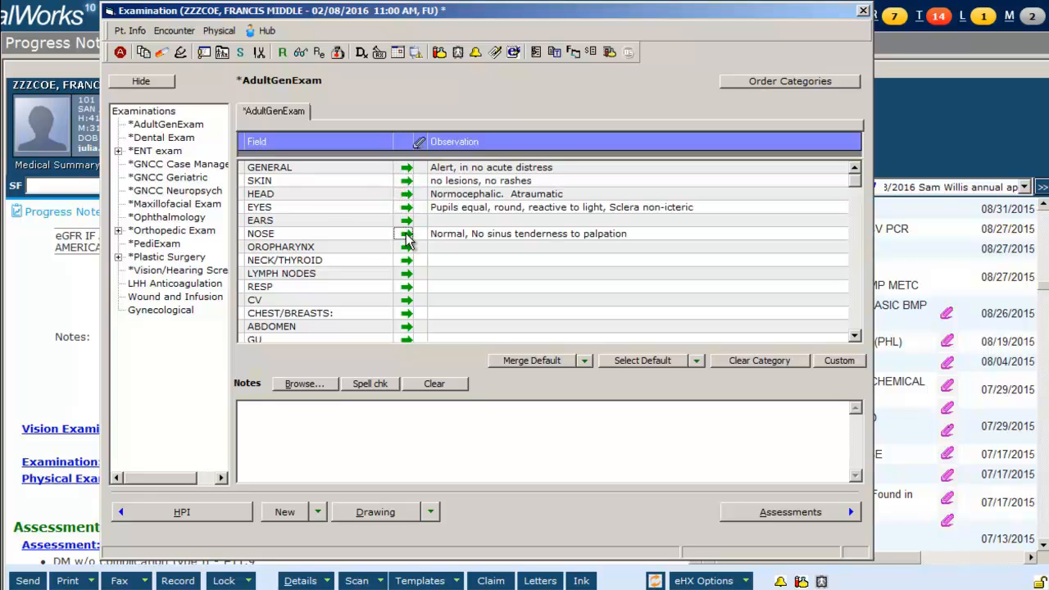
pyautogui.click(407, 247)
pyautogui.click(408, 273)
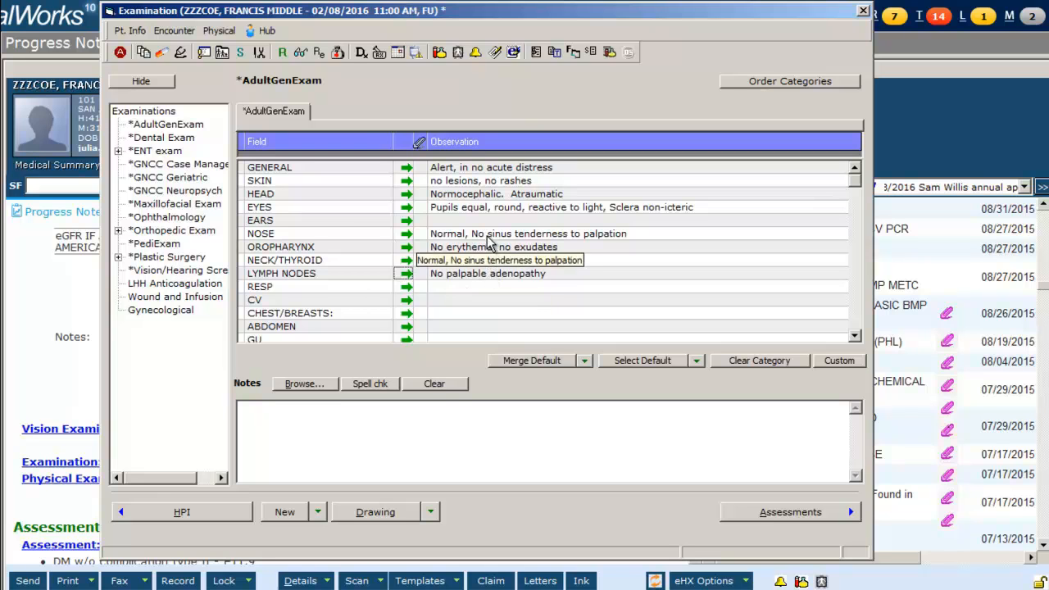
# Enter the note "general examination notes" for the adult general exam and close the Examination window
pyautogui.click(585, 360)
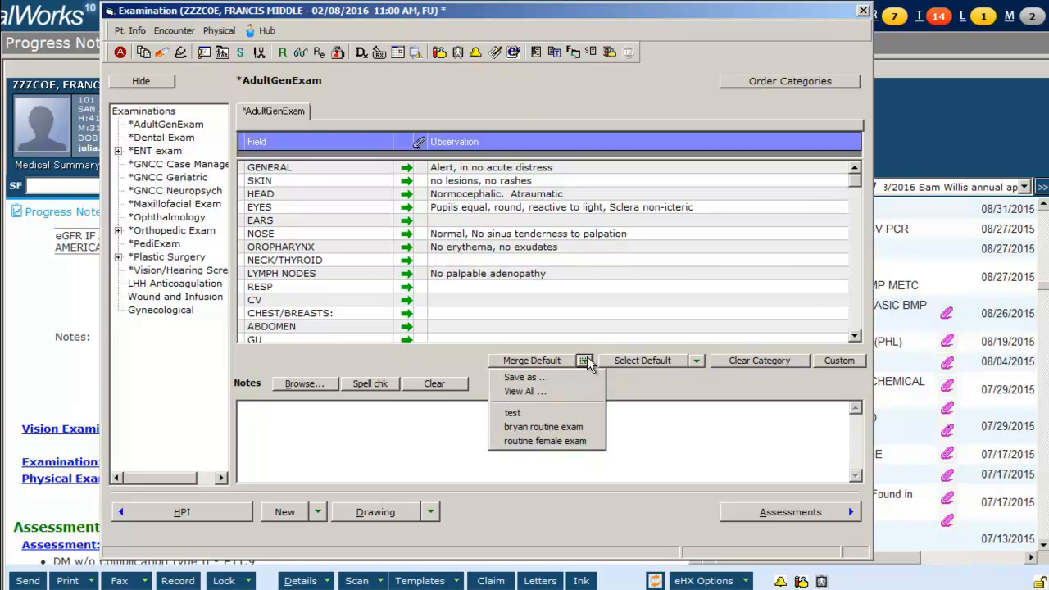
pyautogui.click(429, 422)
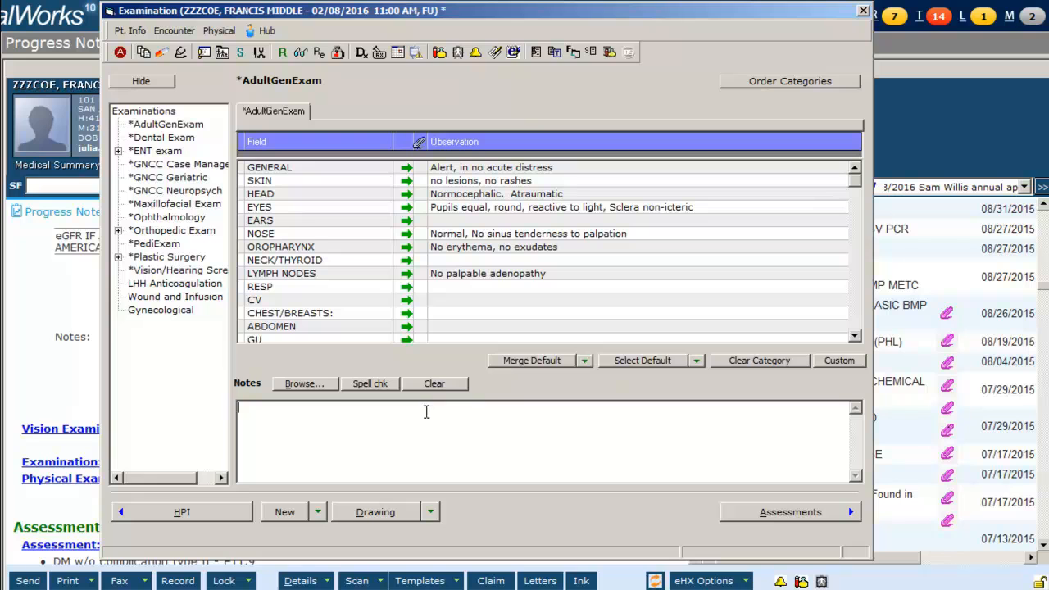
pyautogui.write('general examination notes')
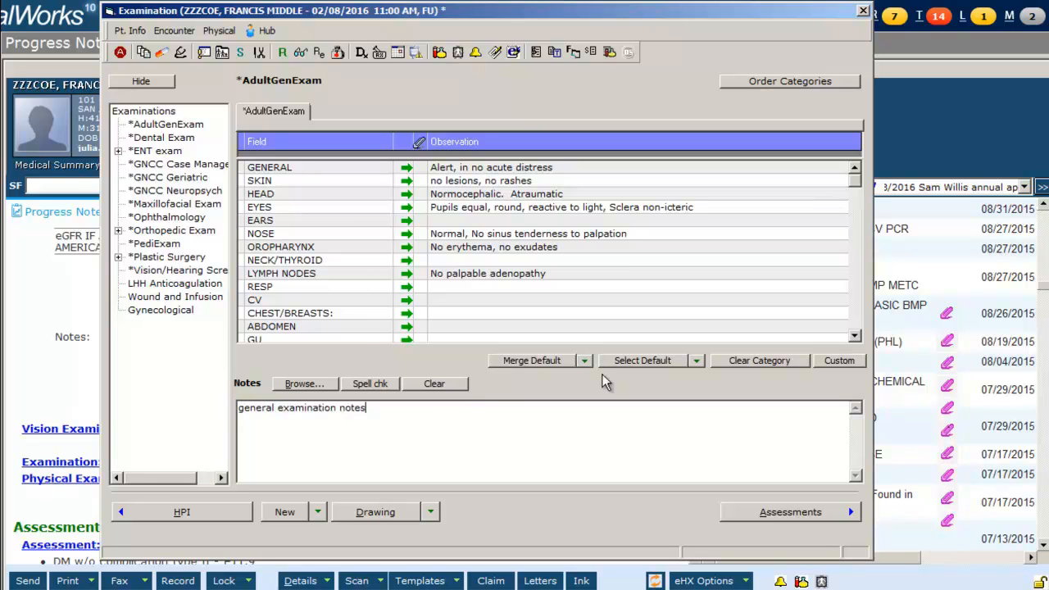
pyautogui.click(863, 12)
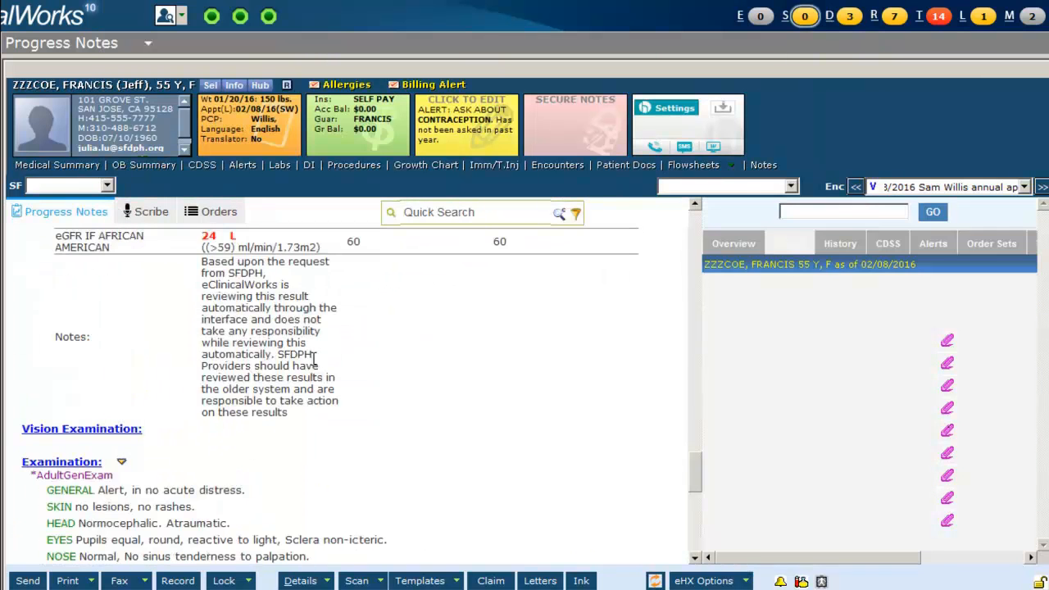
# Merge the favorite template "Attending Resident Attestation" into the progress note
pyautogui.scroll(-4, 322, 451)
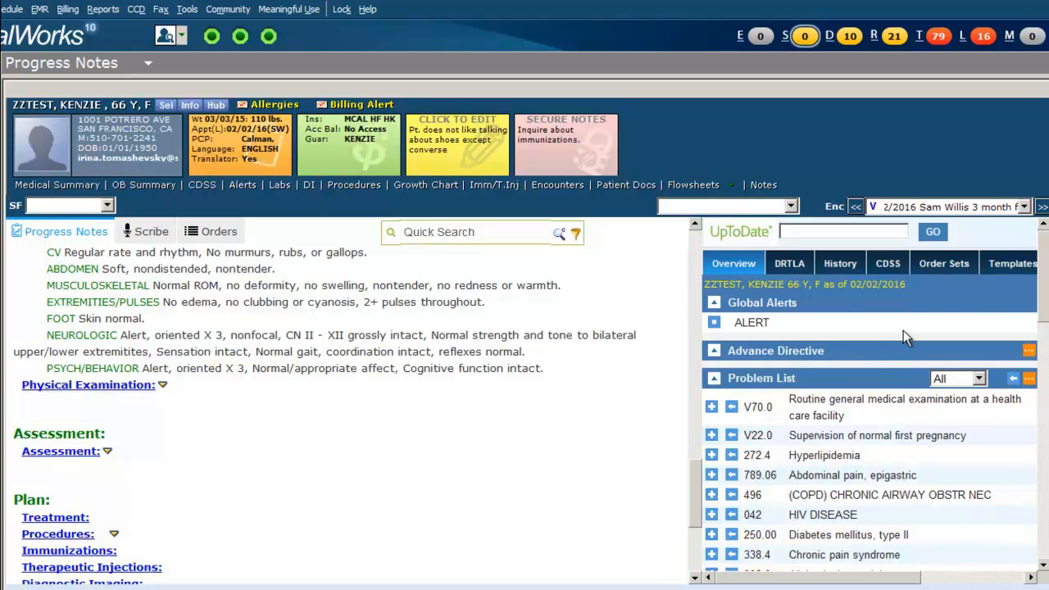
pyautogui.click(1003, 264)
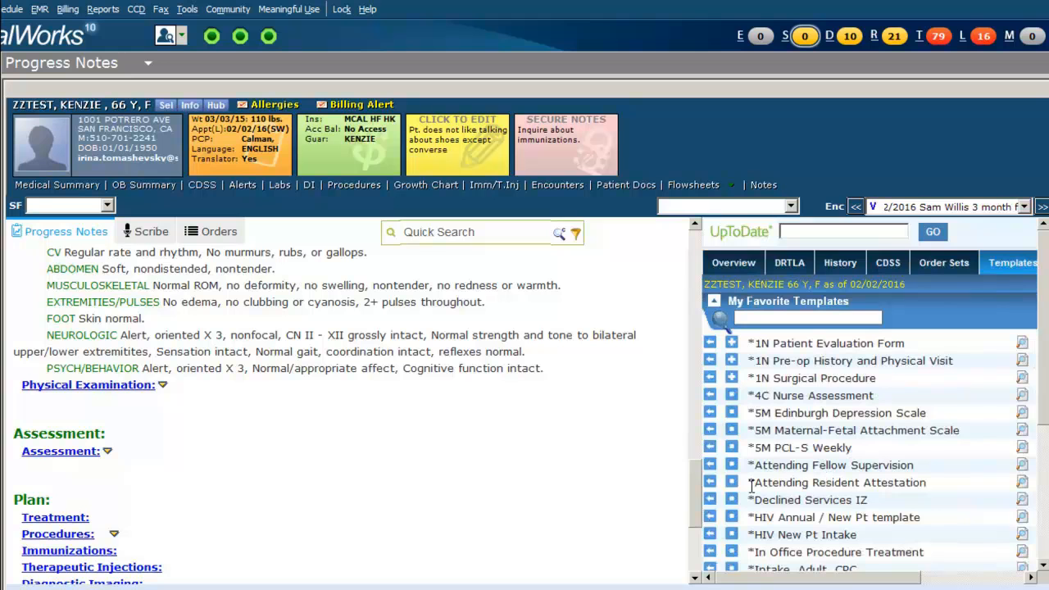
pyautogui.click(709, 484)
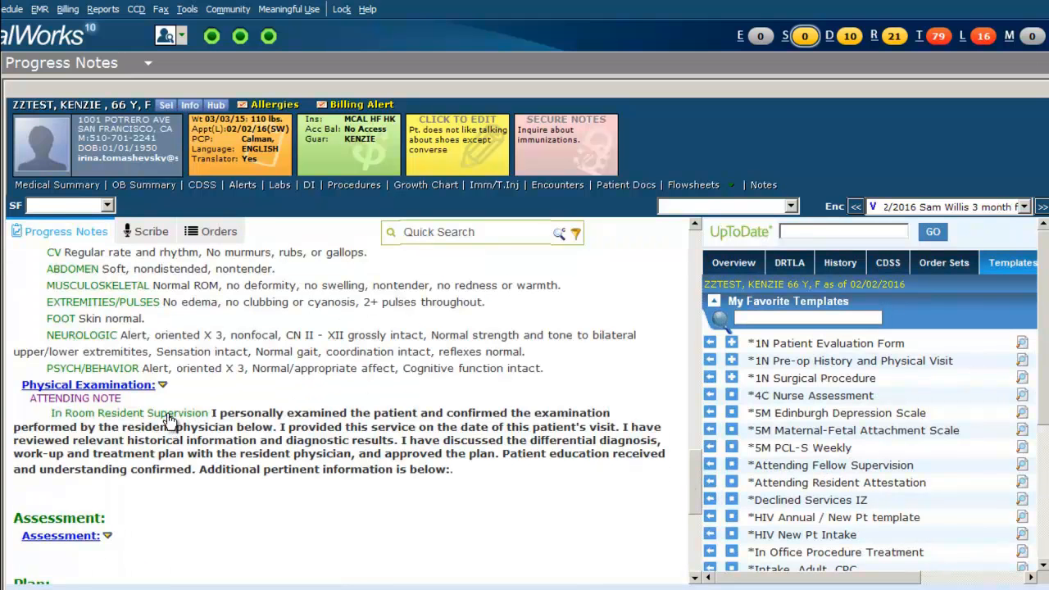
# Add a time stamp and the text "pt to be re-evaluated next month" to the In Room Resident Supervision attending note and save it
pyautogui.doubleClick(170, 423)
pyautogui.click(558, 284)
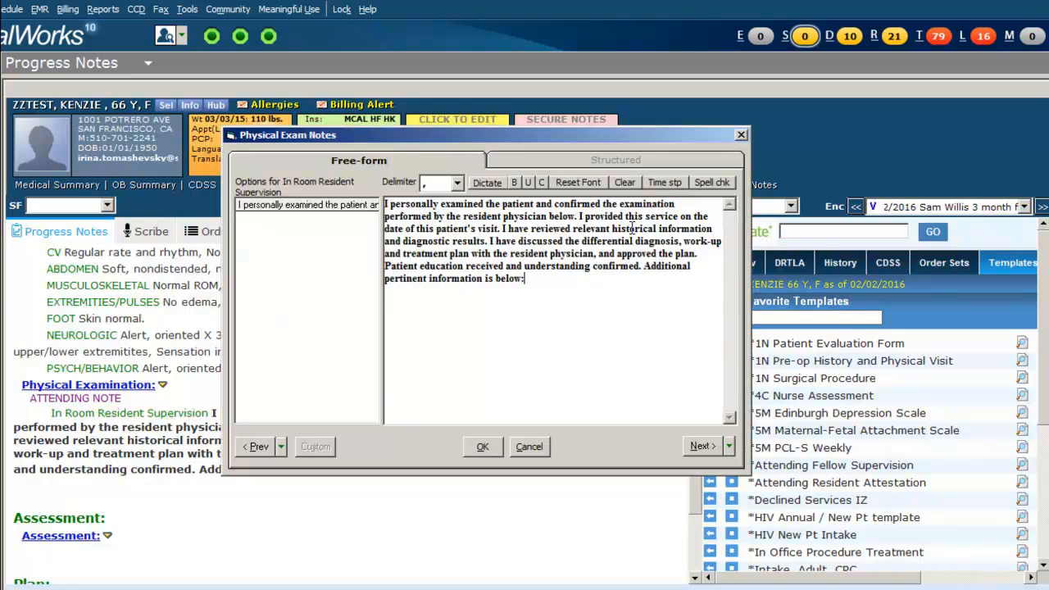
pyautogui.click(670, 183)
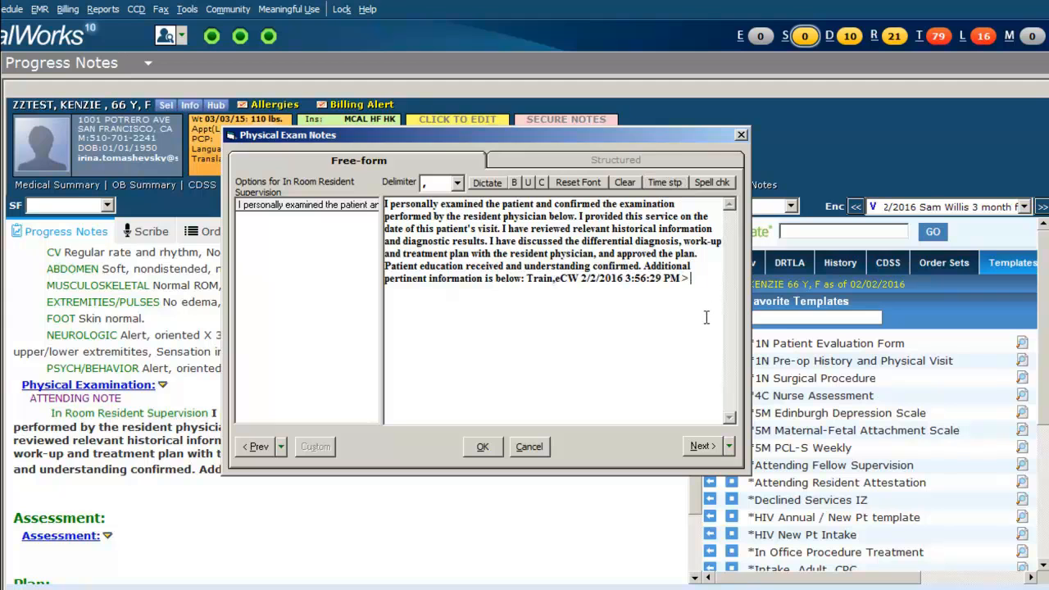
pyautogui.write('pt to be re-evaluated next month')
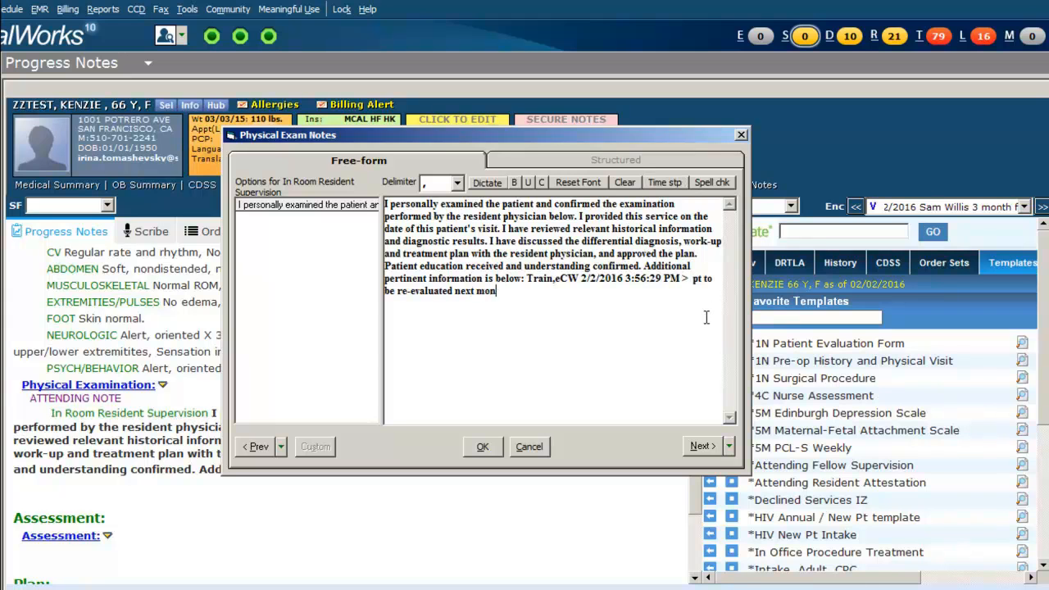
pyautogui.click(486, 447)
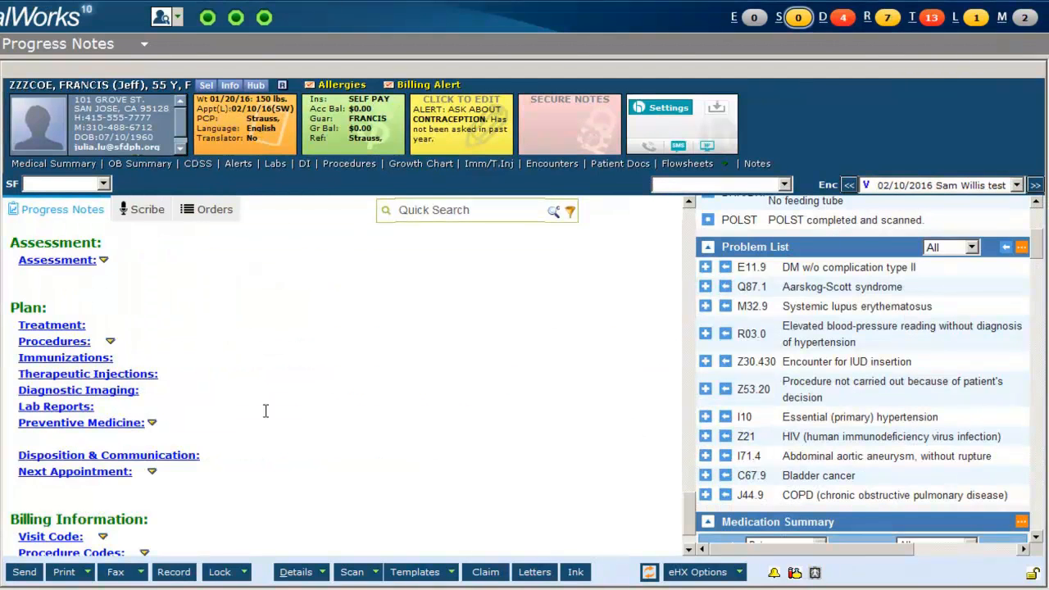
# In Assessments, search for "hyperten" and add Essential hypertension (I10) using the essential hypertension modifier
pyautogui.click(55, 266)
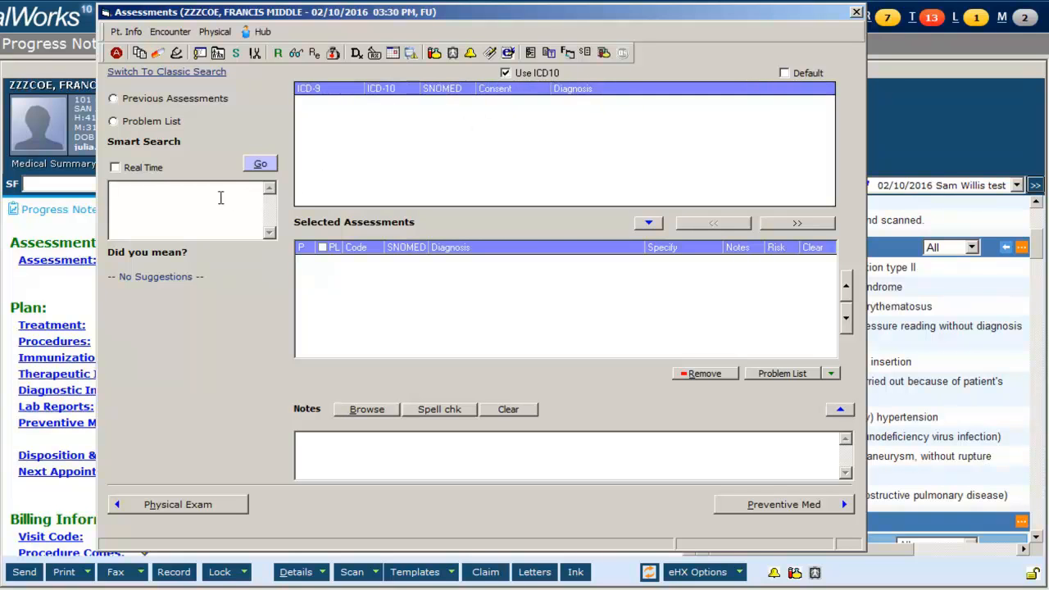
pyautogui.write('hyperten')
pyautogui.click(260, 163)
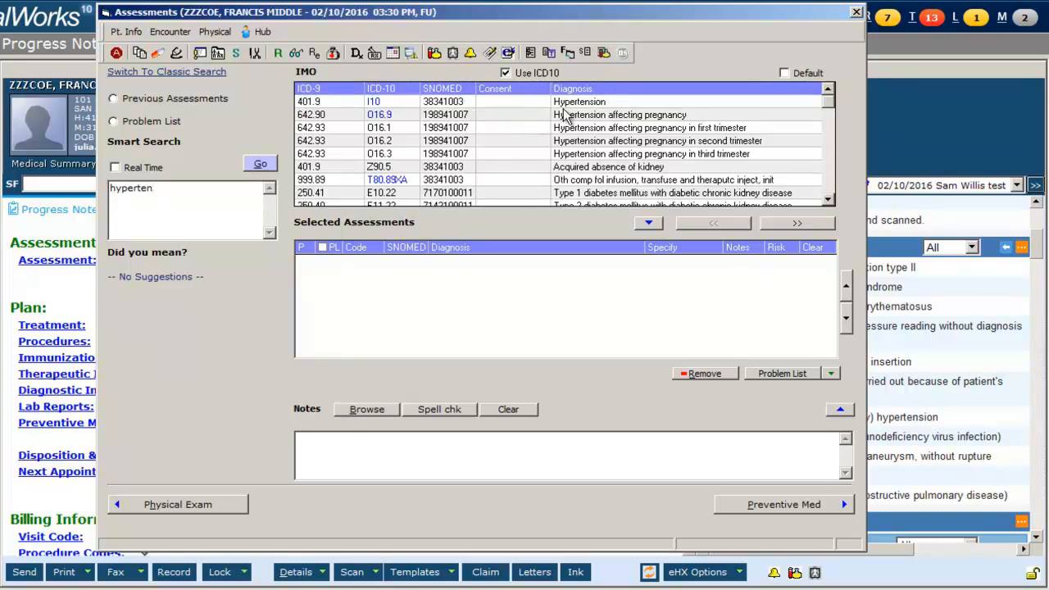
pyautogui.doubleClick(380, 105)
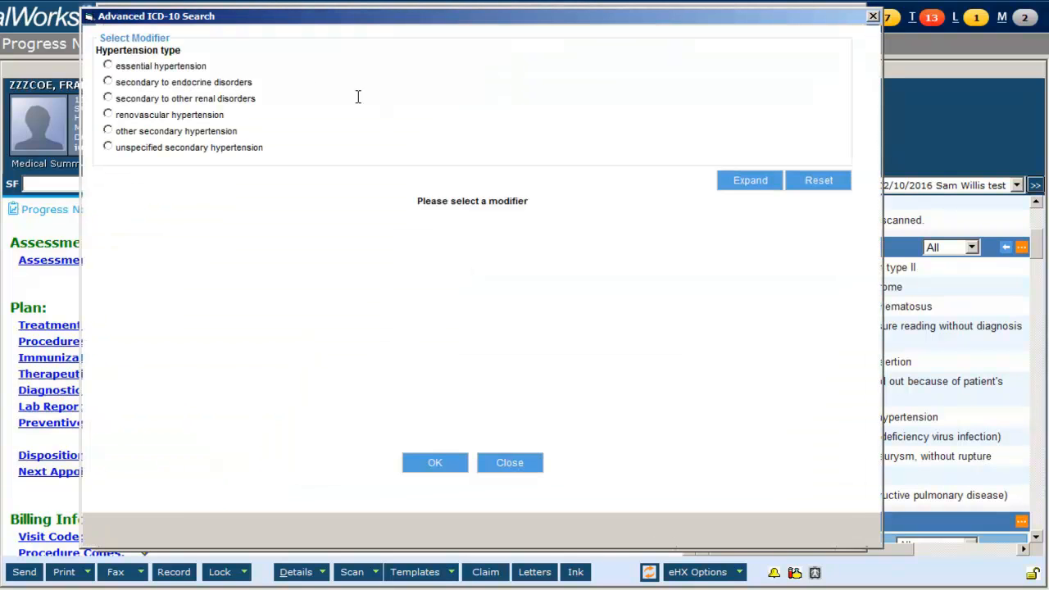
pyautogui.click(108, 66)
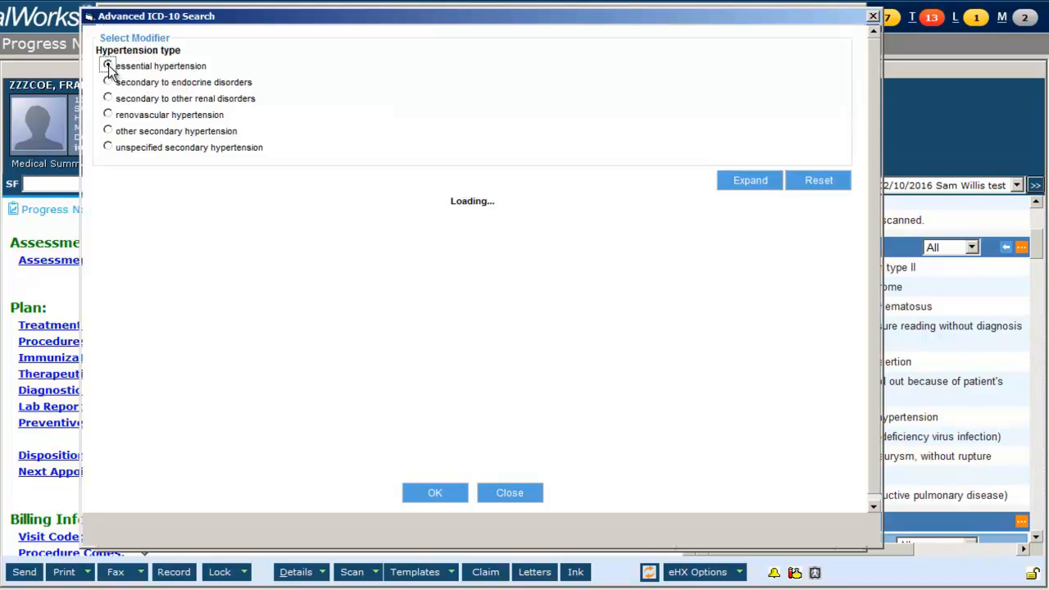
pyautogui.click(105, 228)
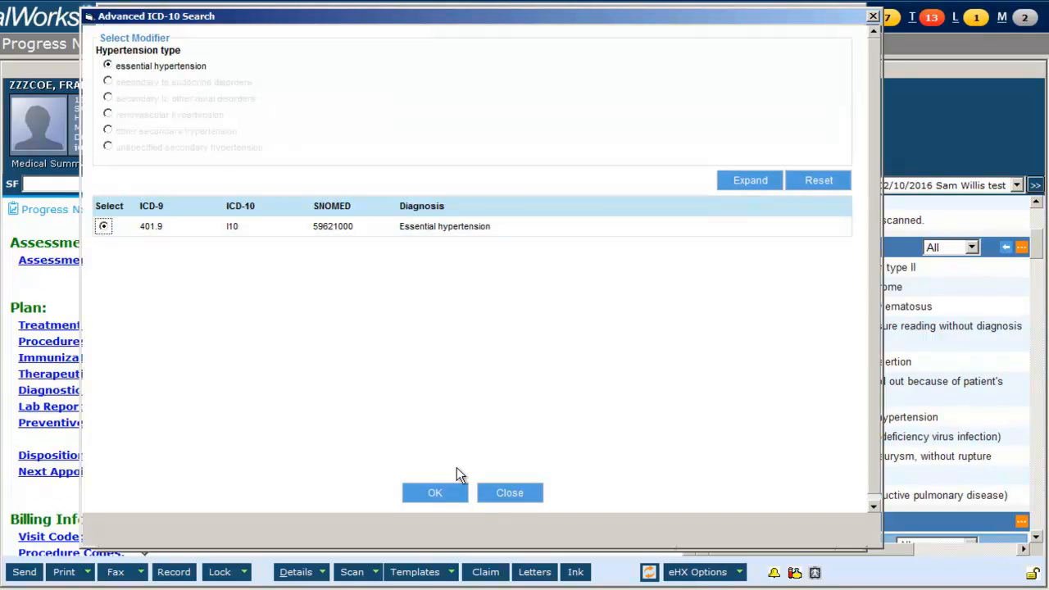
pyautogui.click(435, 492)
# Search the diagnoses for "asthma" and add Asthma (J45.909) to the selected assessments
pyautogui.doubleClick(201, 203)
pyautogui.write('a')
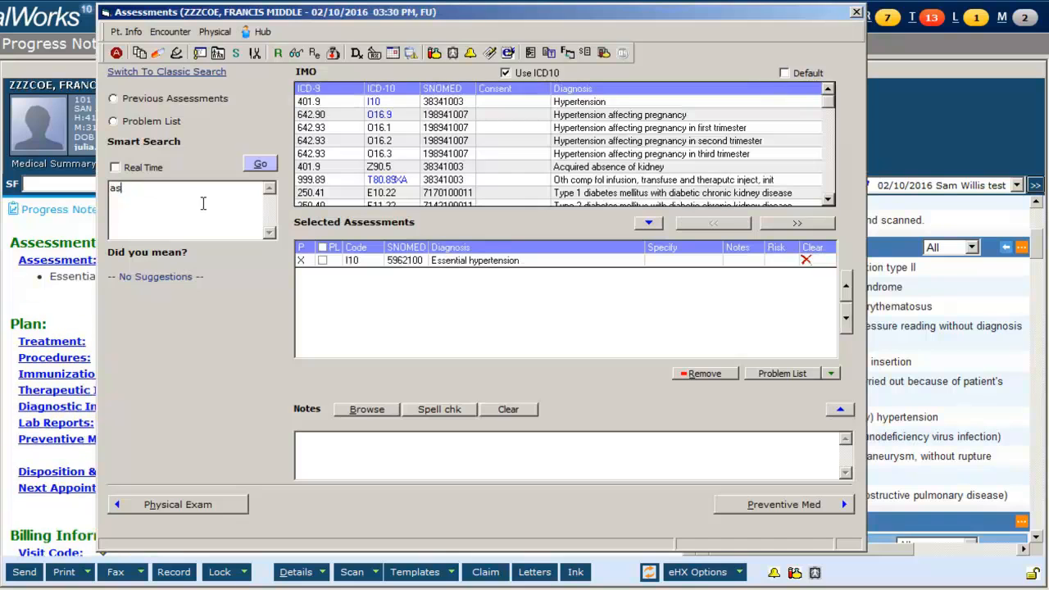
pyautogui.press('BackSpace')
pyautogui.write('asthma')
pyautogui.press('Return')
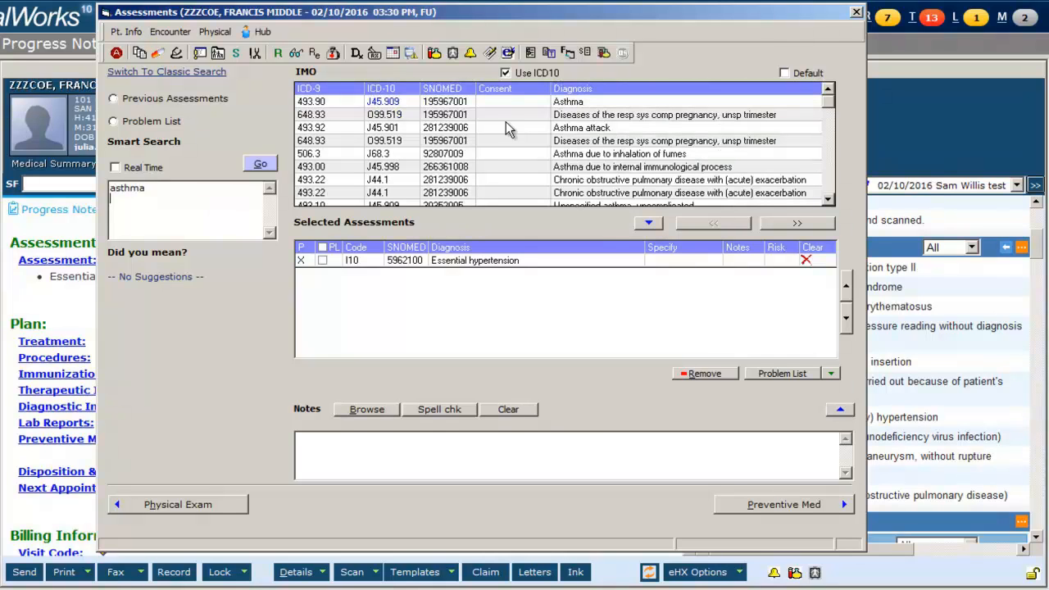
pyautogui.click(578, 105)
pyautogui.doubleClick(579, 105)
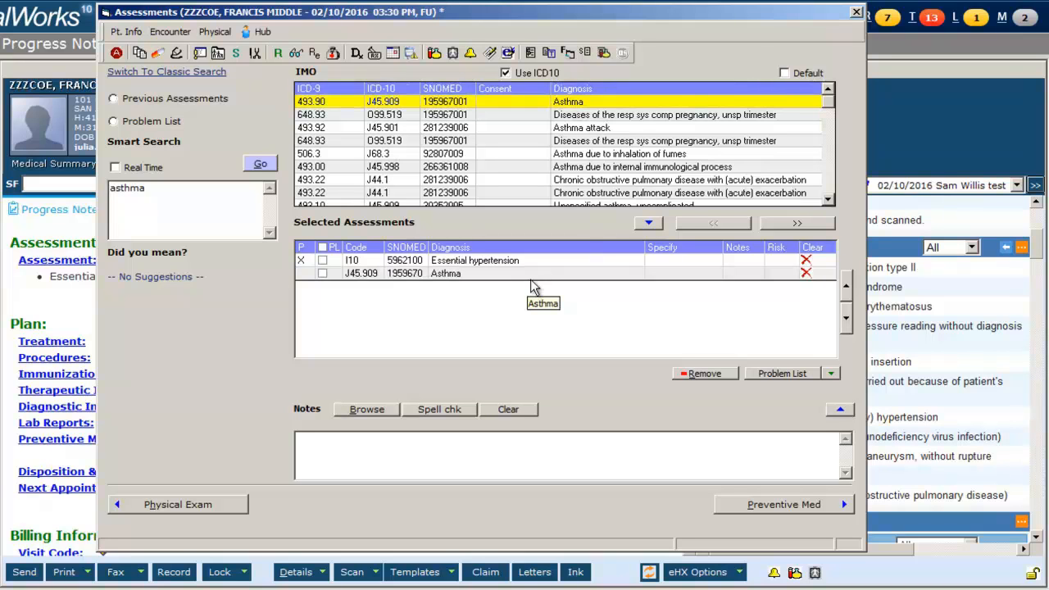
# View the previous assessments, and add DM w/o complication type II (E11.9) to the selected assessments from the problem list
pyautogui.click(114, 99)
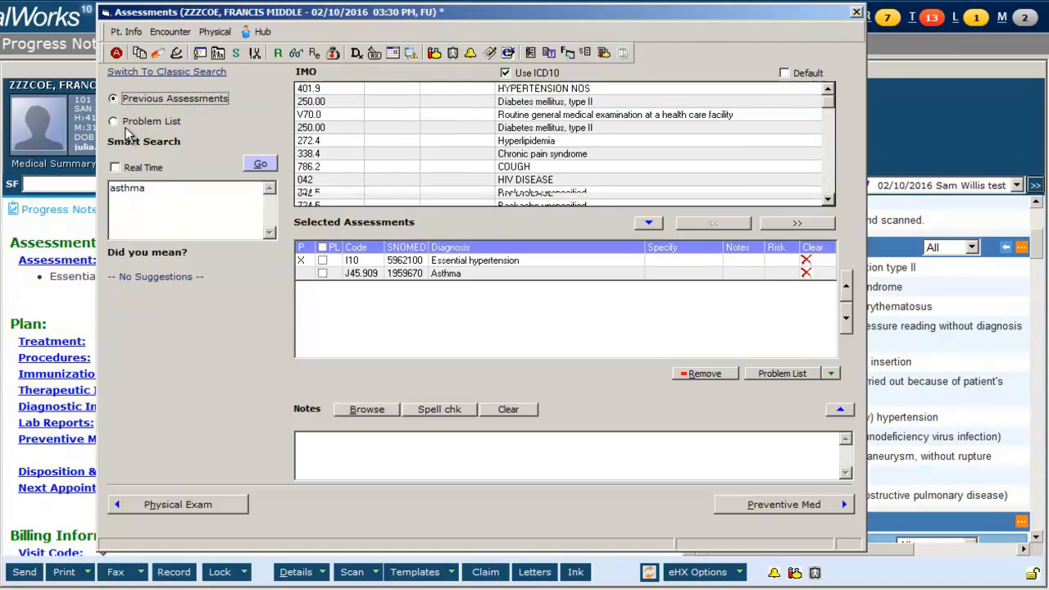
pyautogui.click(113, 123)
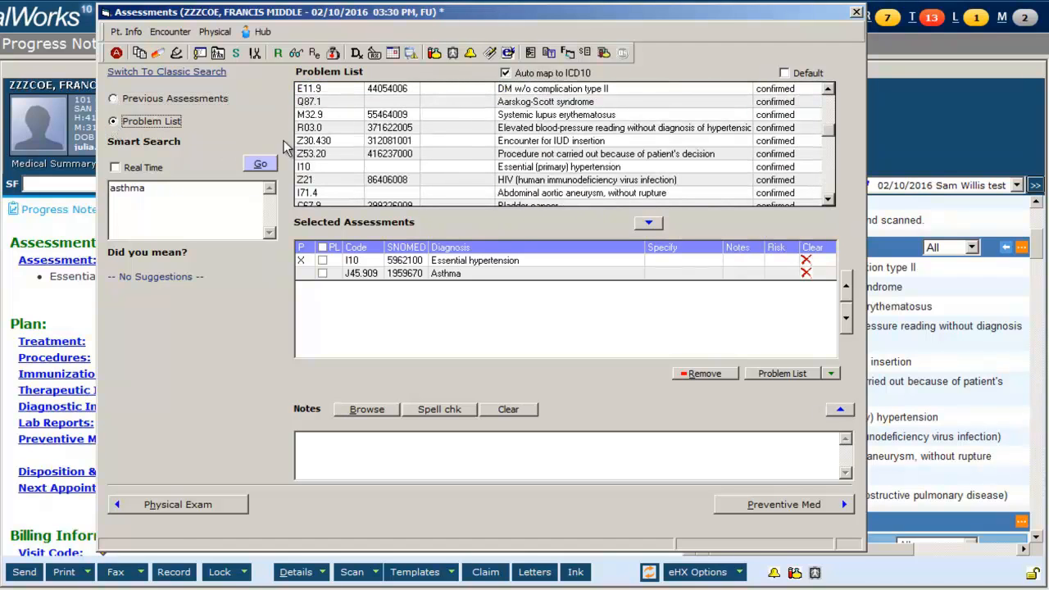
pyautogui.click(518, 90)
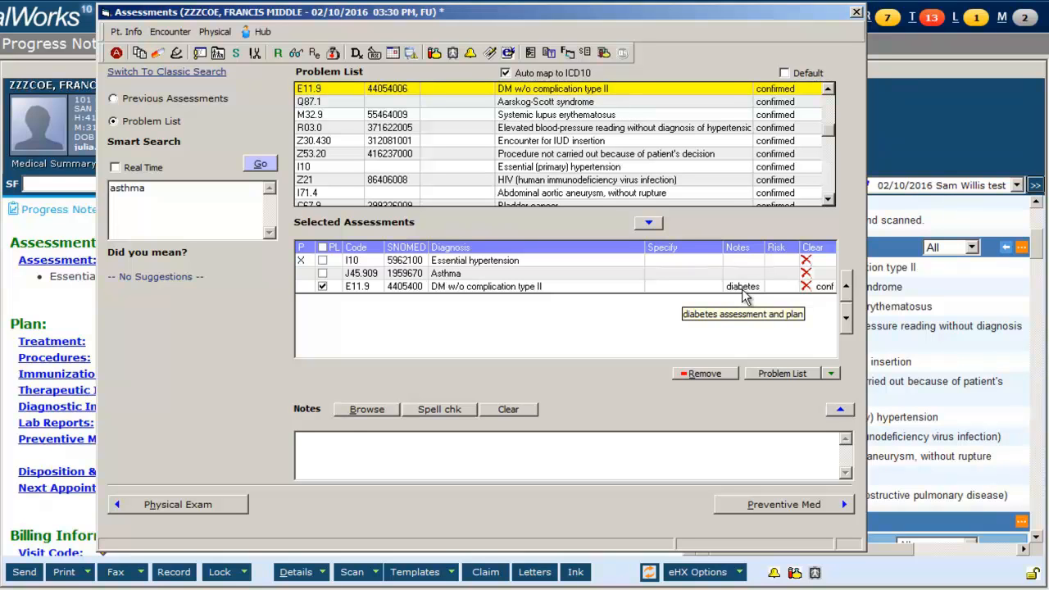
# Mark DM w/o complication type II as the primary assessment and flag Essential hypertension and Asthma for the problem list
pyautogui.click(302, 286)
pyautogui.click(328, 262)
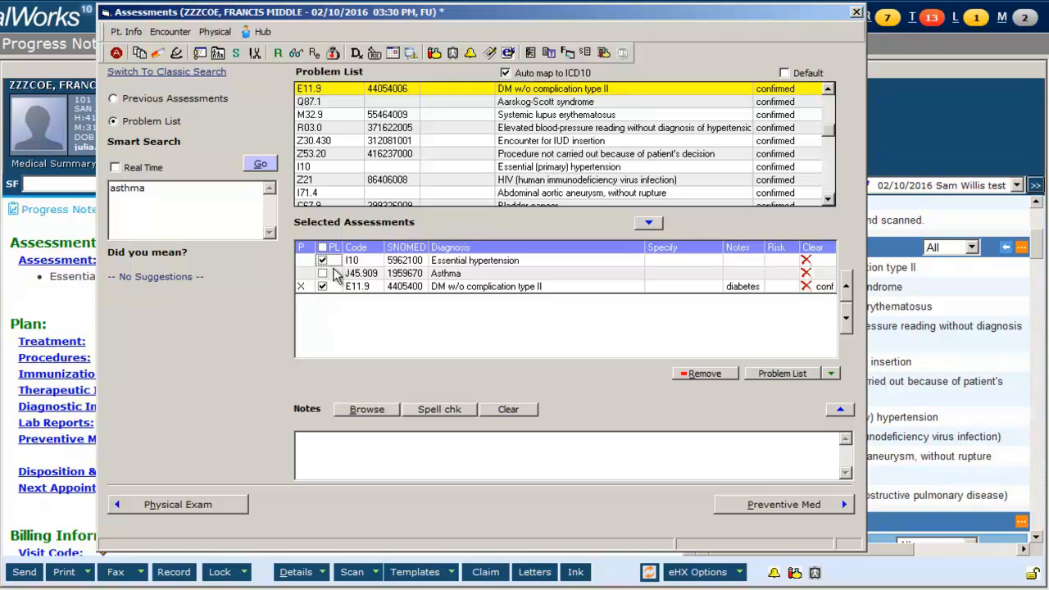
pyautogui.click(322, 273)
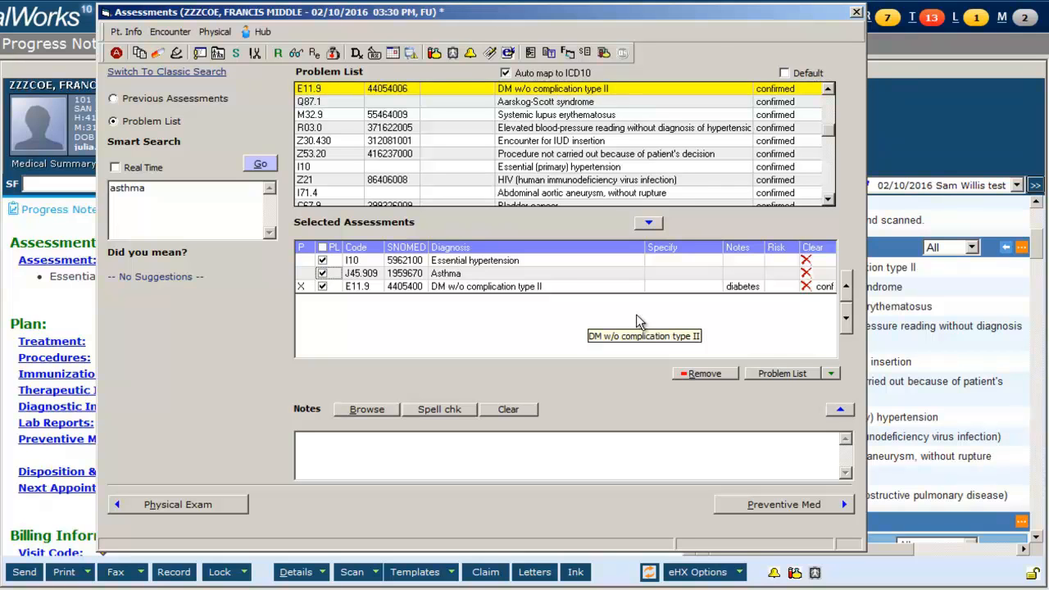
# Remove the Asthma diagnosis from the selected assessments
pyautogui.click(473, 276)
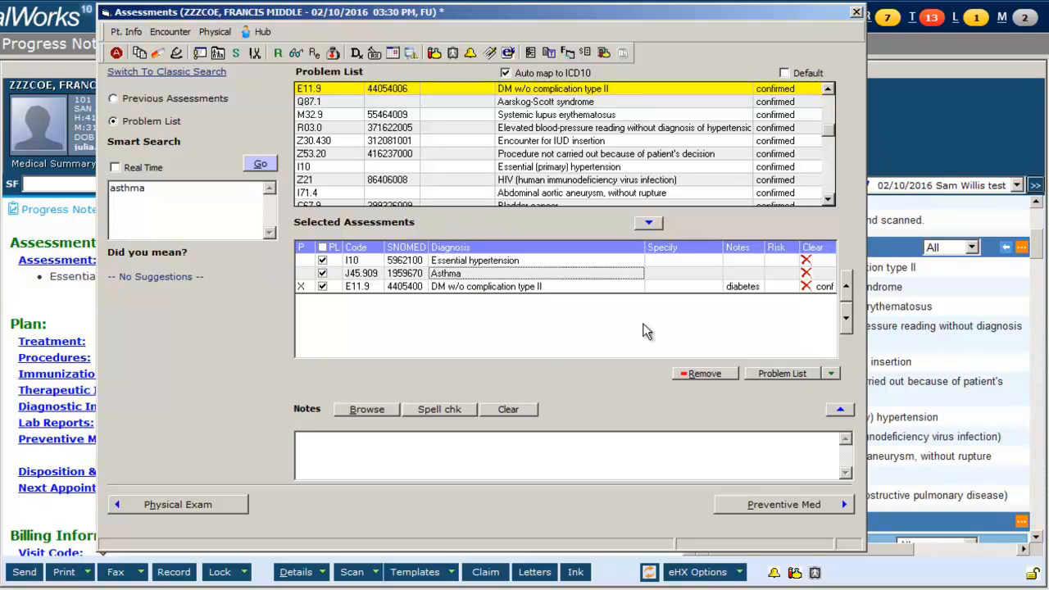
pyautogui.click(699, 374)
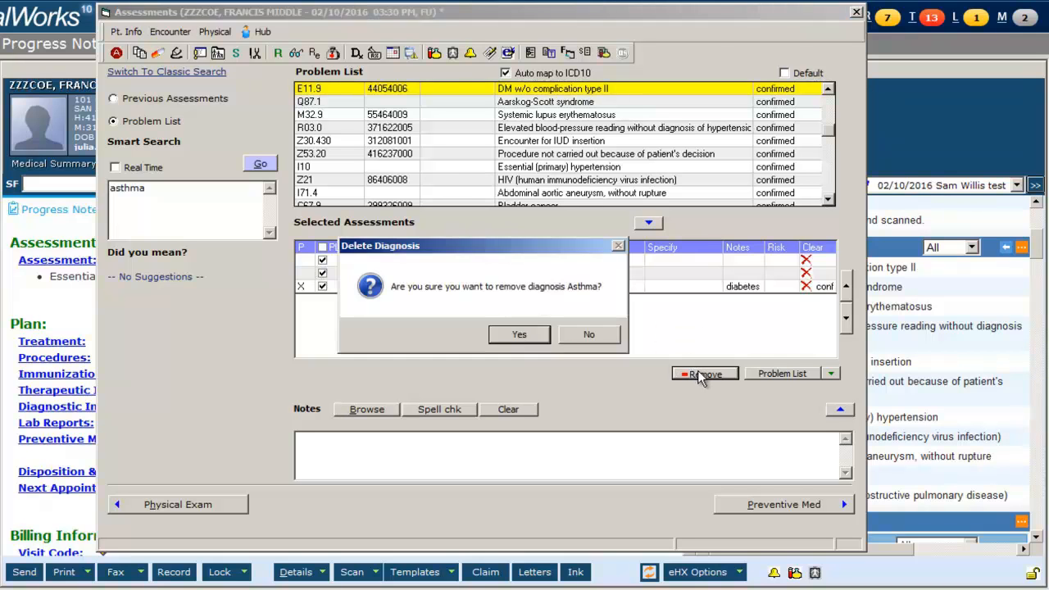
pyautogui.click(529, 333)
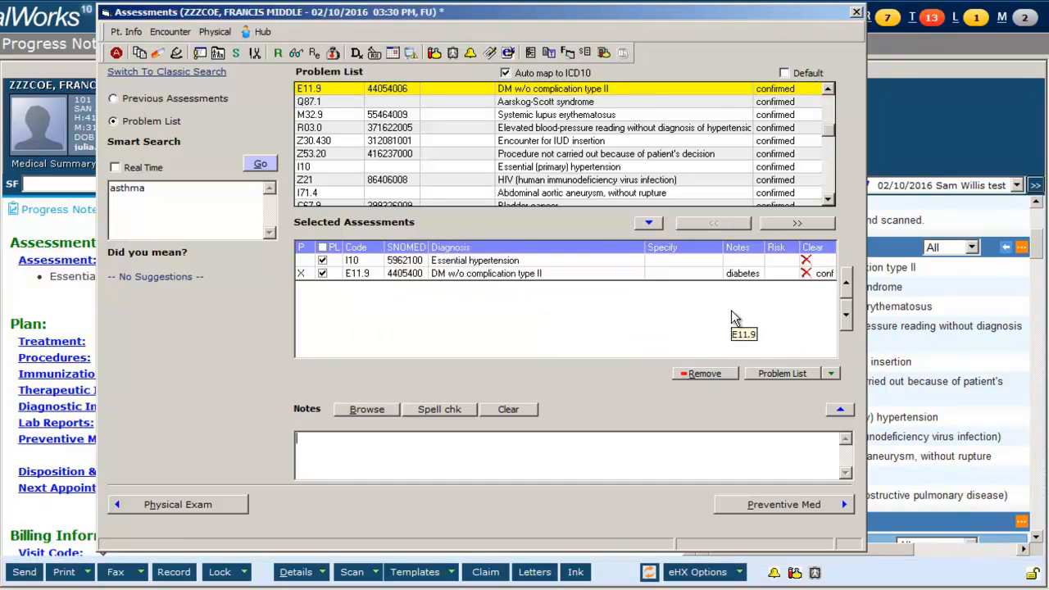
# Add the note "continue meds" to the Essential hypertension assessment
pyautogui.click(738, 260)
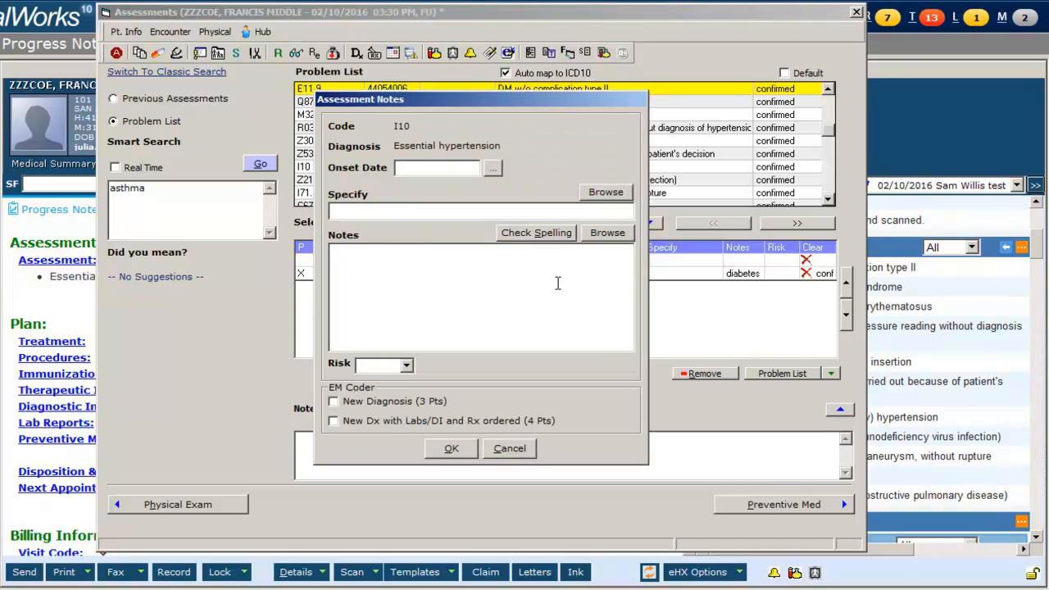
pyautogui.write('continue meds')
pyautogui.click(458, 455)
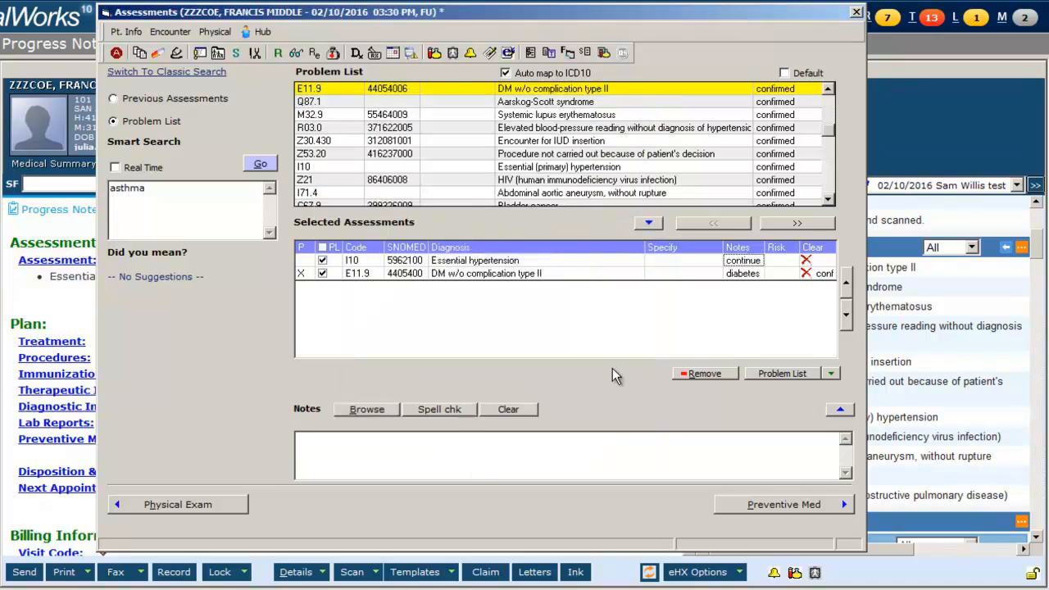
# Enter the notes "Assessment Notes & Plan", "1. HTN -Continue medications -Advised to monitor diet", "2. Diabetes -well controlled" and close the Assessments window
pyautogui.click(532, 439)
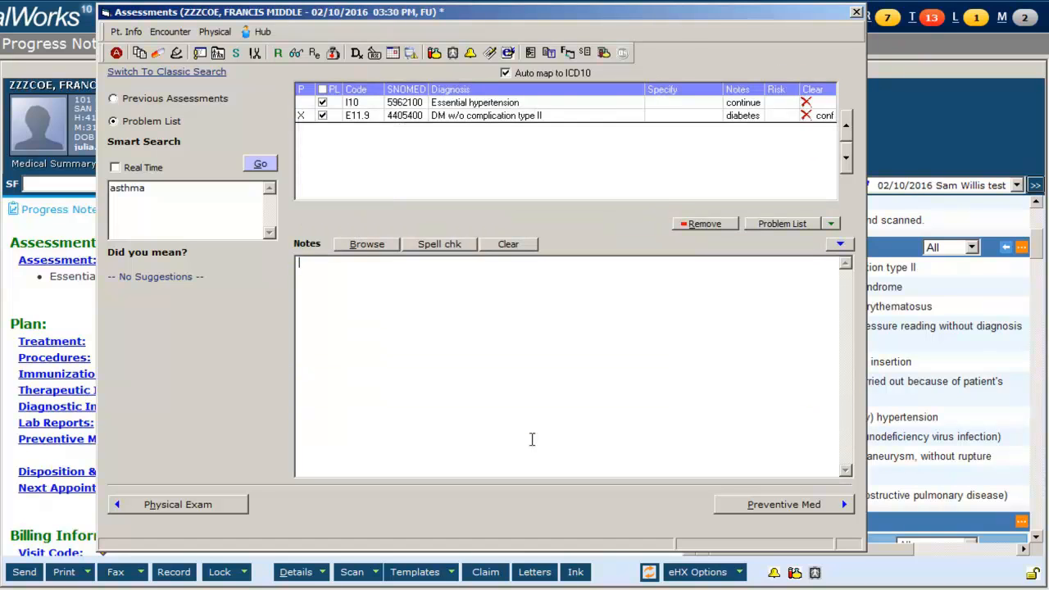
pyautogui.write('Assessment Notes & Plan  1. HTN -Continue medications -Advised to monitor diet  2. Diabetes -well controlled')
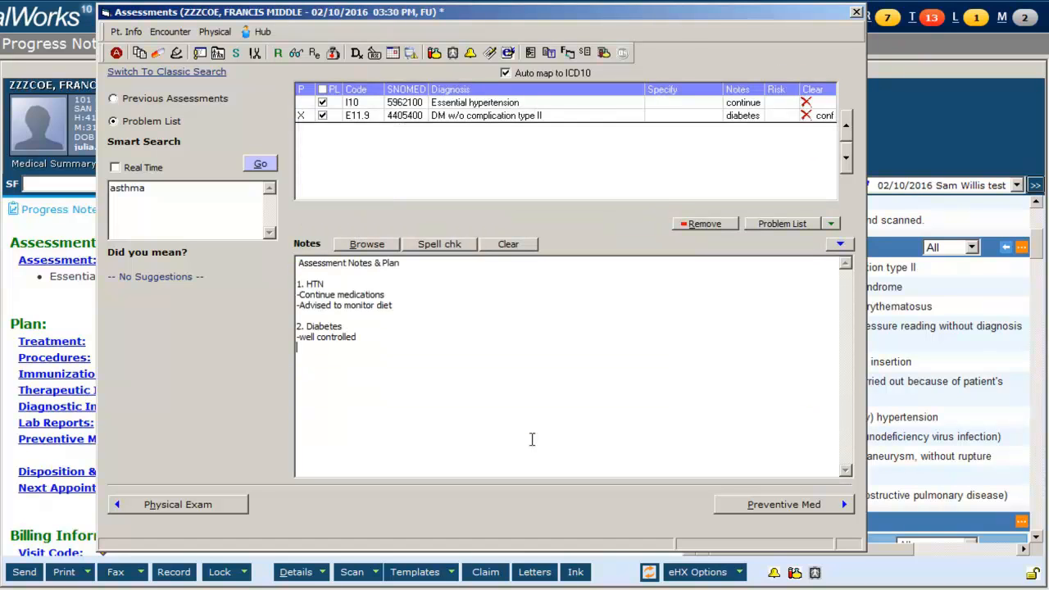
pyautogui.click(856, 13)
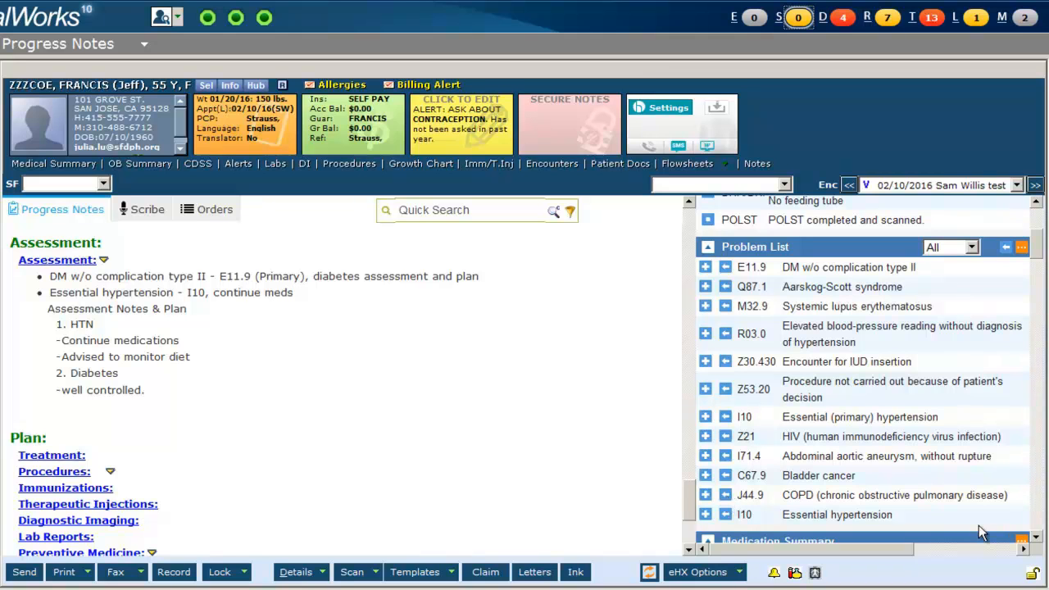
# Add COPD (J44.9) from the overview's problem list to the current assessments
pyautogui.click(725, 496)
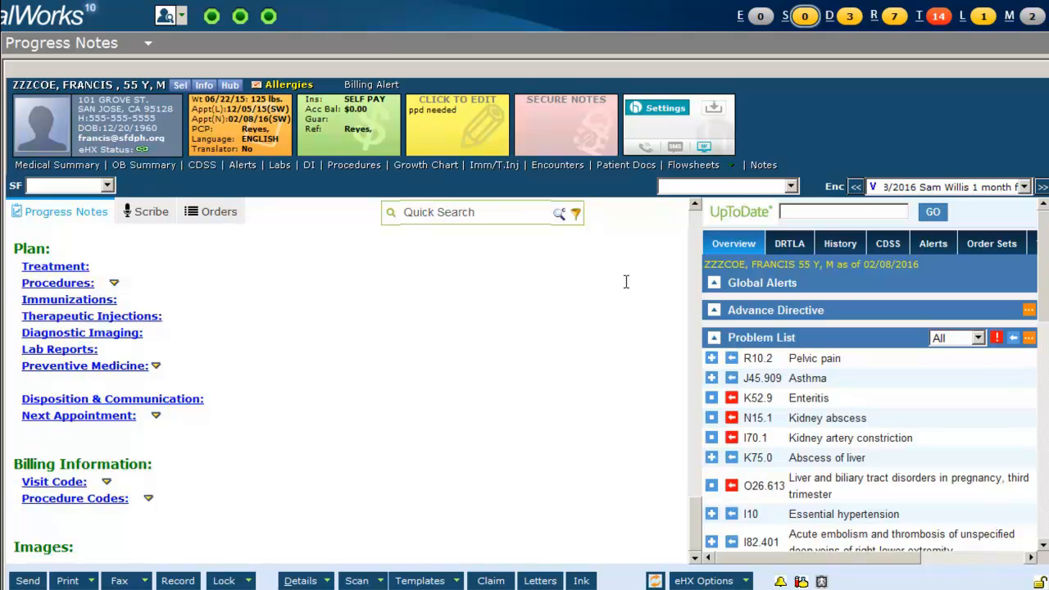
# Show the favorite order sets, and review the Treatment entries for Essential hypertension, Pelvic pain, Asthma and Abscess of liver
pyautogui.click(980, 243)
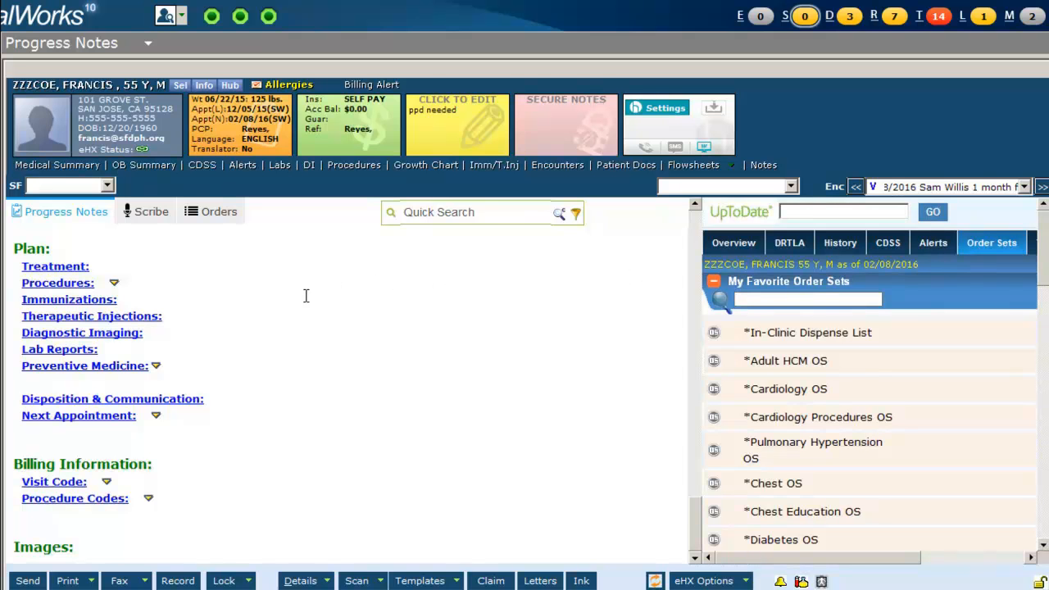
pyautogui.click(72, 267)
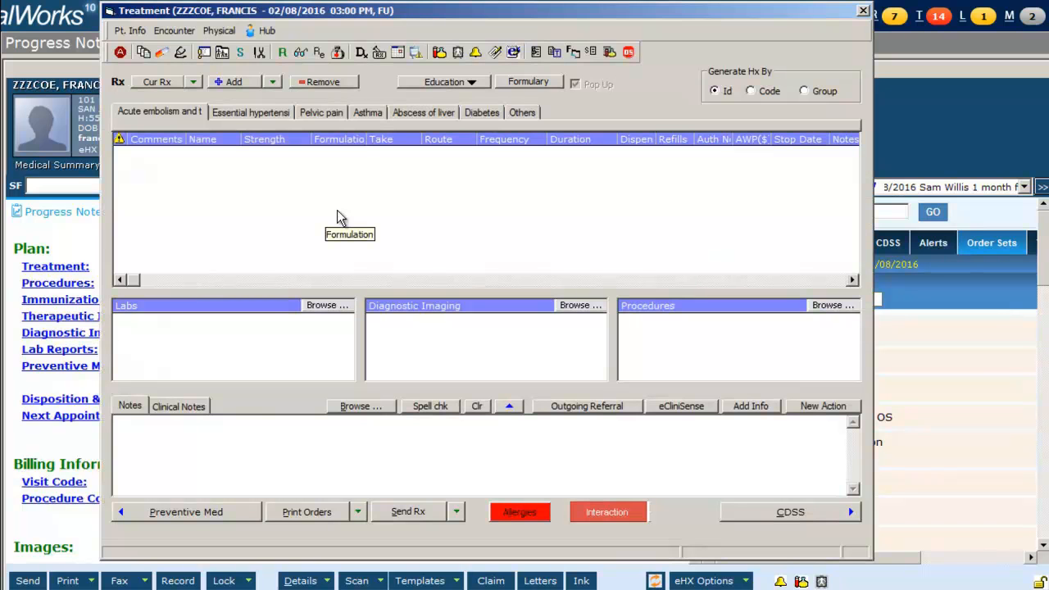
pyautogui.click(227, 115)
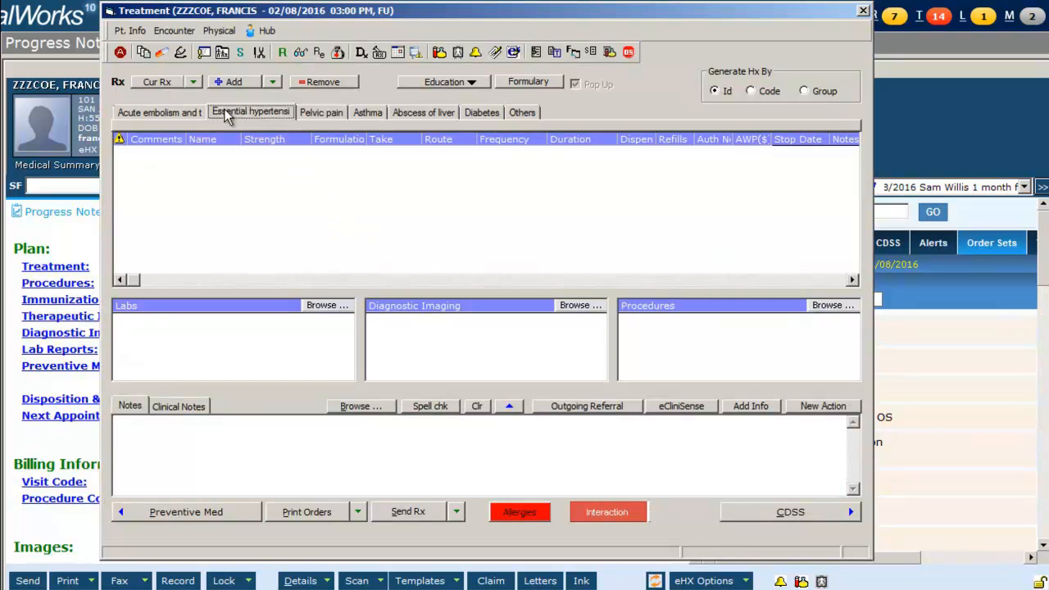
pyautogui.click(319, 118)
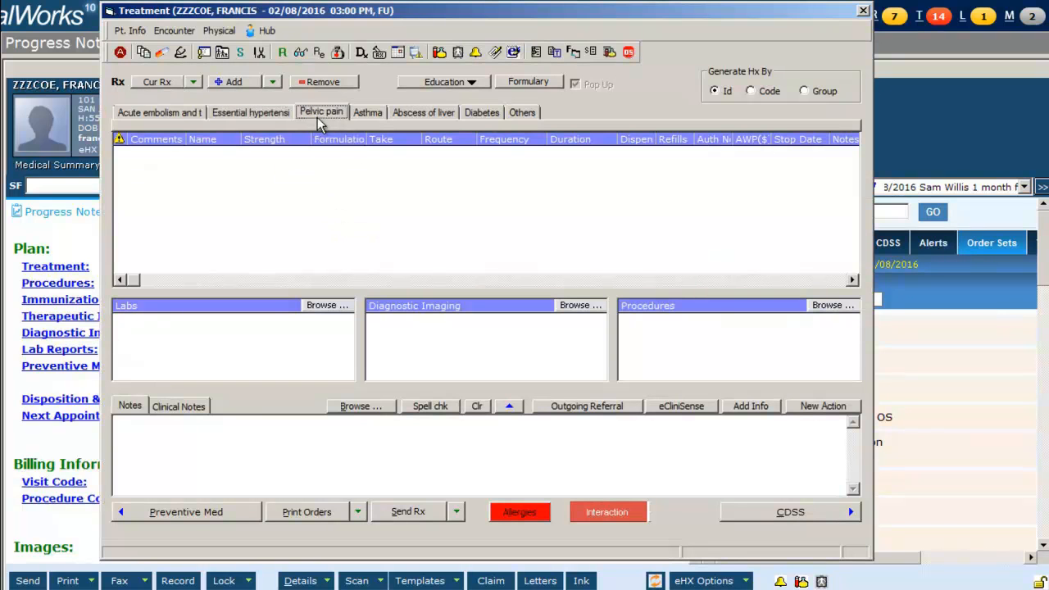
pyautogui.click(366, 116)
pyautogui.click(425, 117)
# Under the Diabetes assessment in Treatment, refill Metformin HCl 500 MG Tablet from the current medications
pyautogui.click(484, 117)
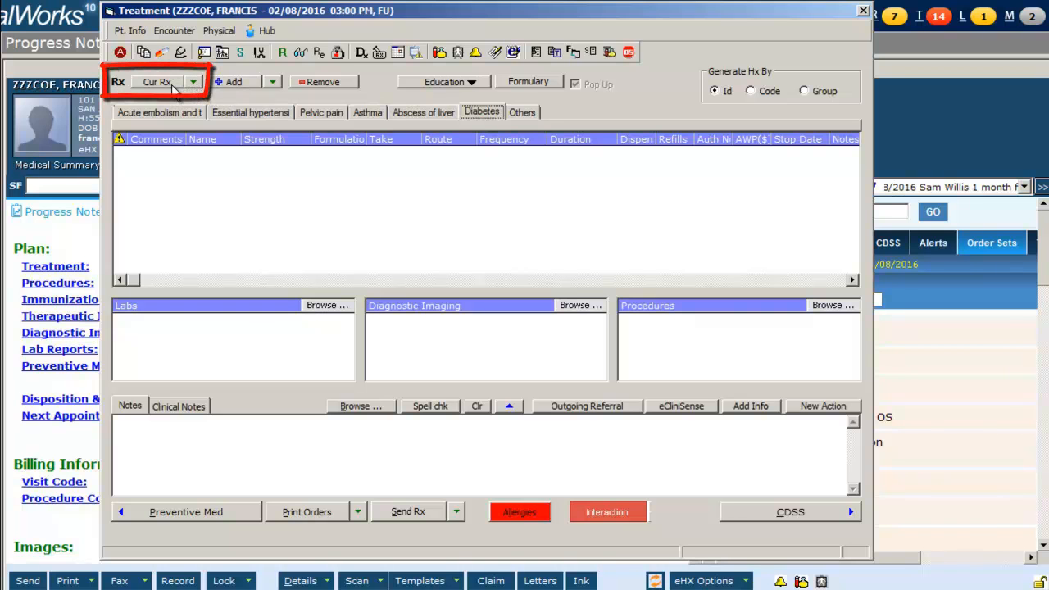
pyautogui.click(173, 85)
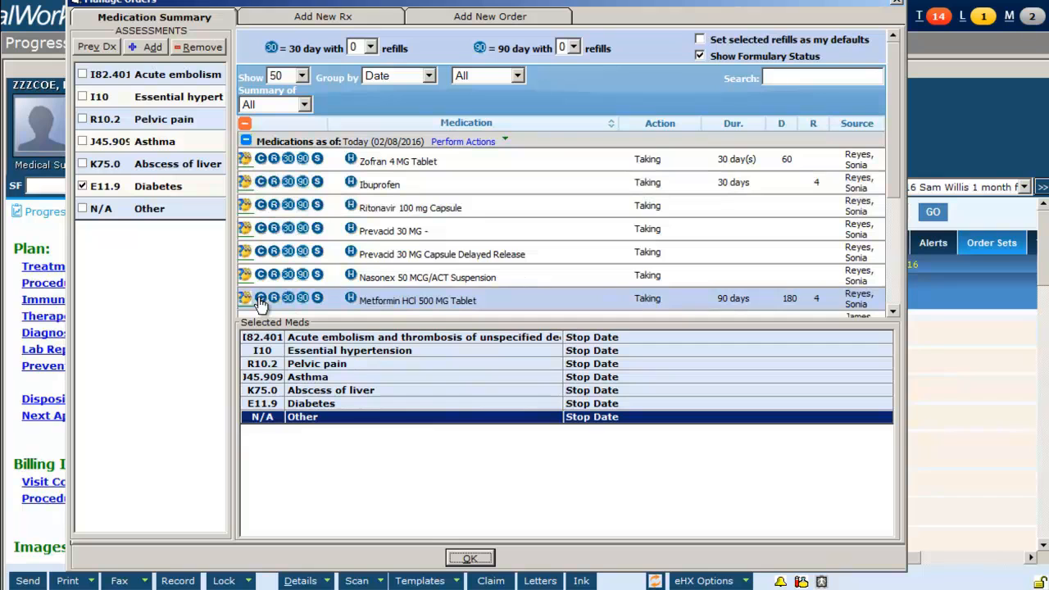
pyautogui.click(318, 297)
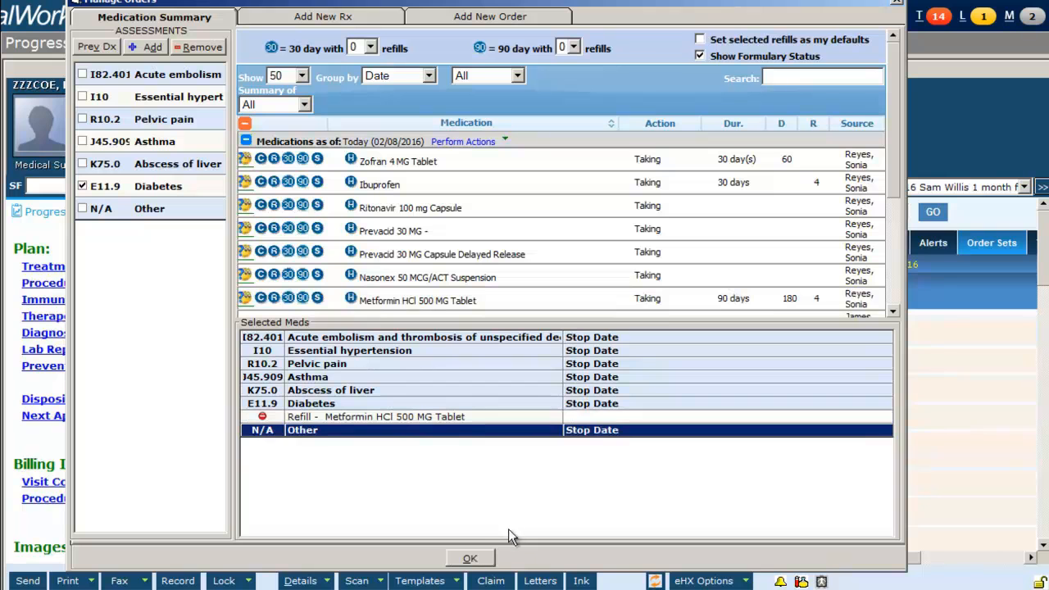
pyautogui.click(471, 558)
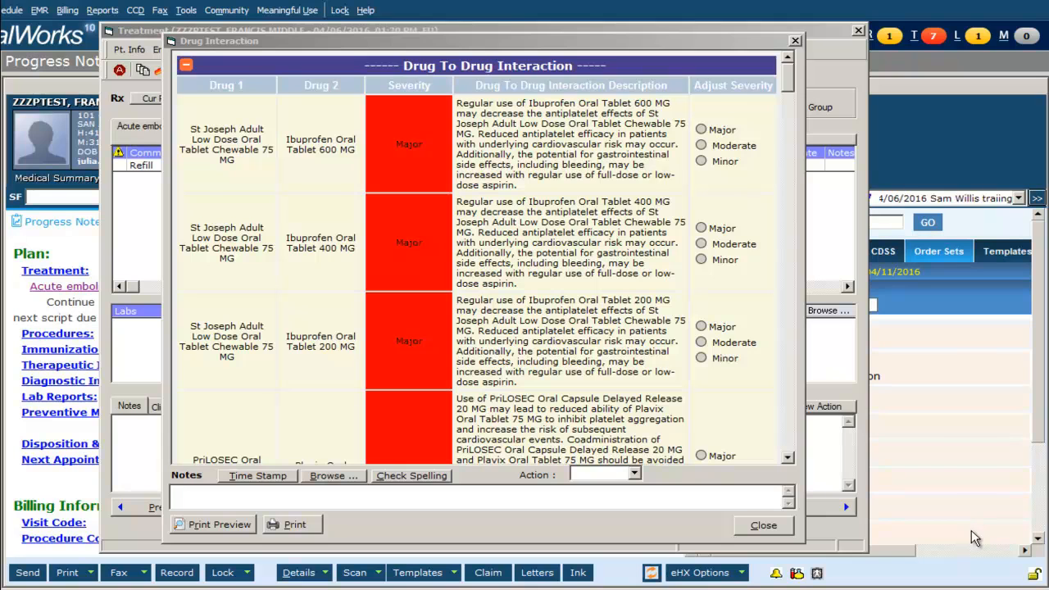
# Review the drug-to-drug interactions and set the Metformin HCl prescription to 6 refills
pyautogui.click(790, 67)
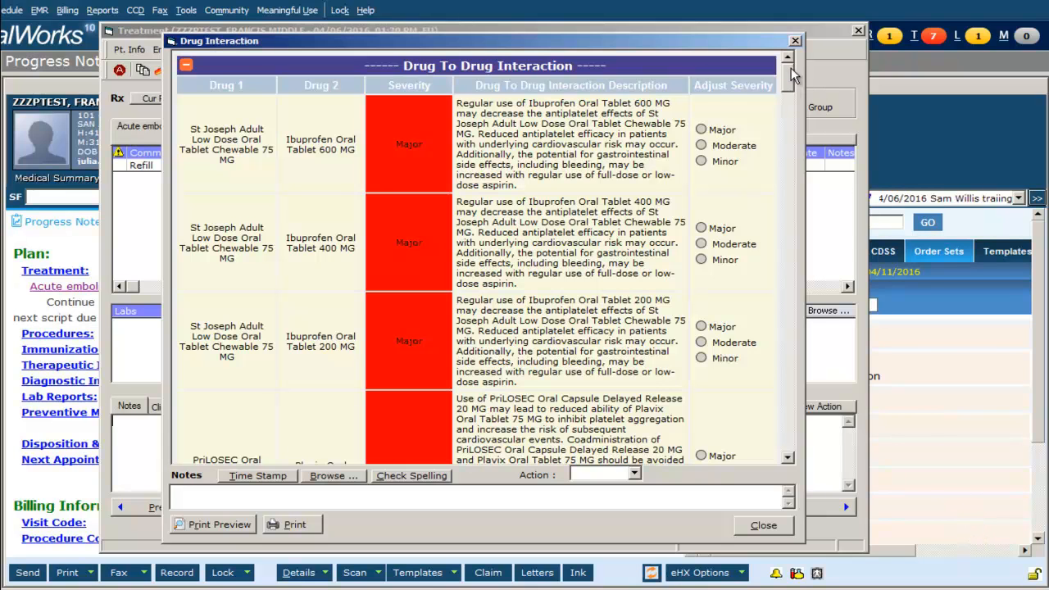
pyautogui.moveTo(791, 67); pyautogui.dragTo(788, 463)
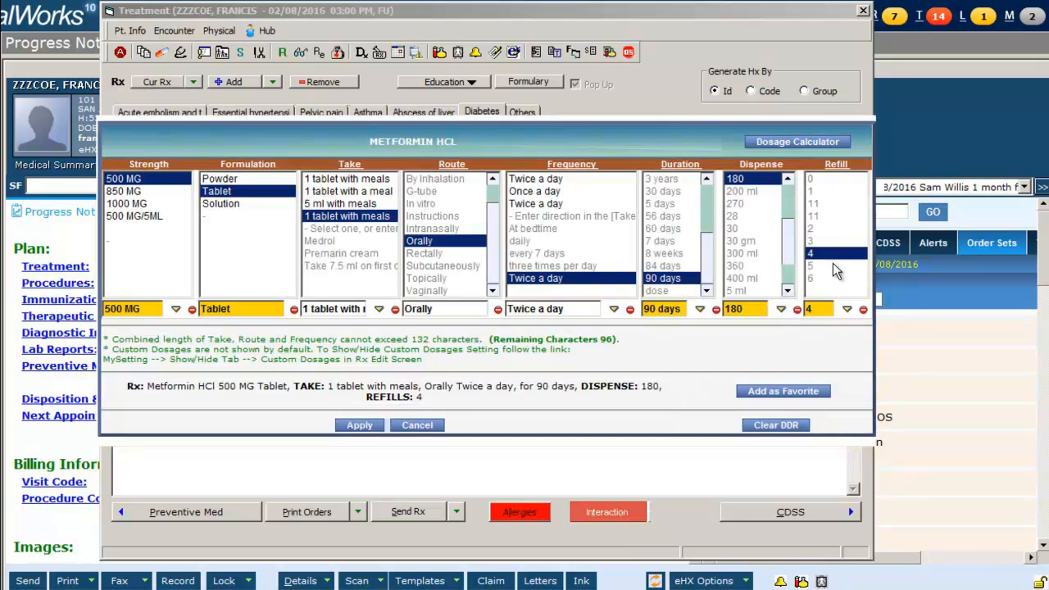
pyautogui.click(832, 279)
pyautogui.click(361, 425)
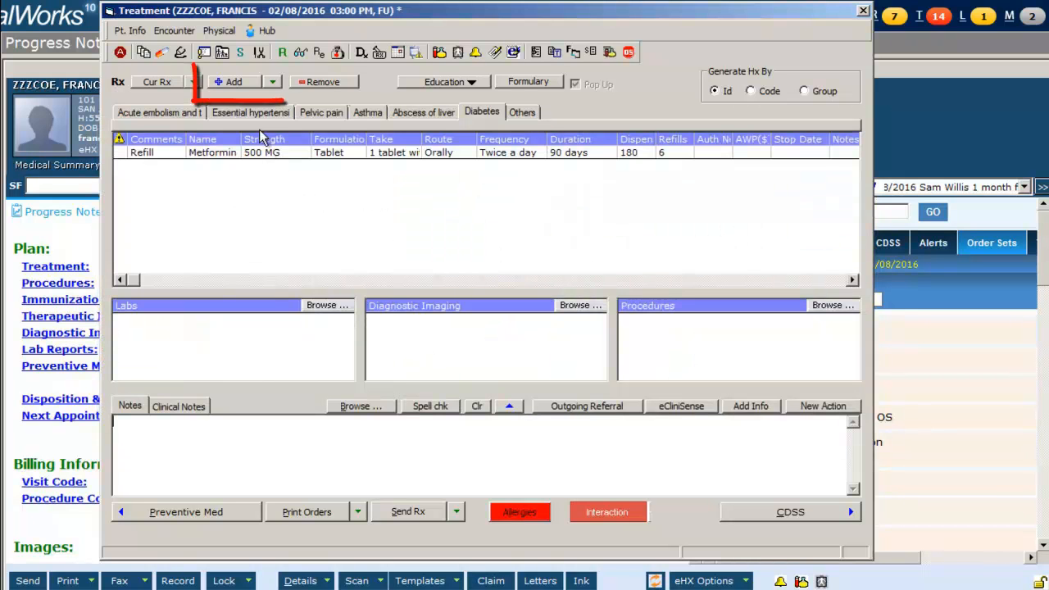
# Add a new Cozaar 50 MG Tablet prescription with 2 refills for Essential hypertension
pyautogui.click(239, 85)
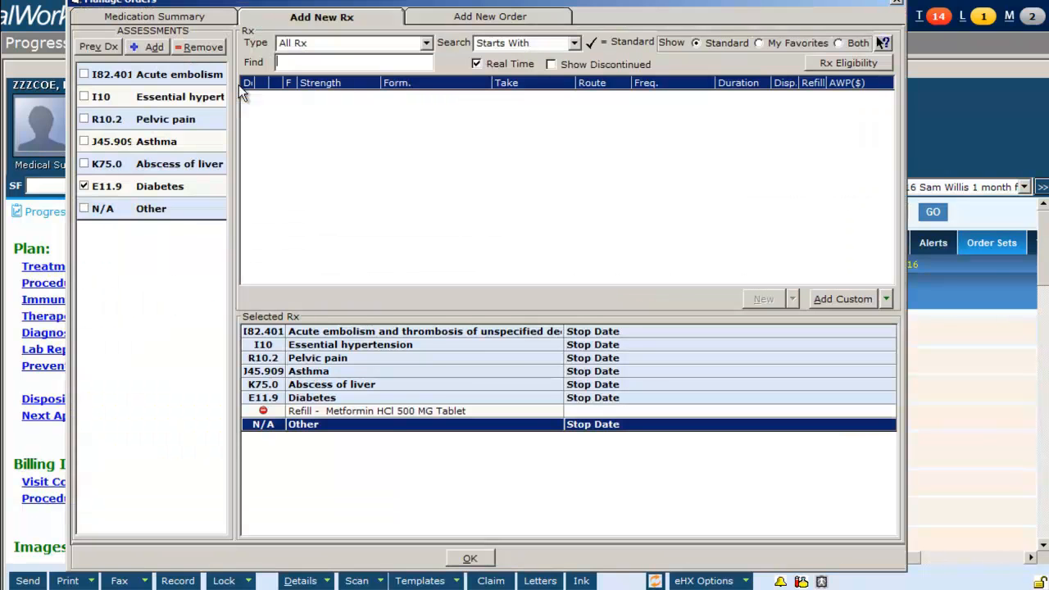
pyautogui.click(86, 96)
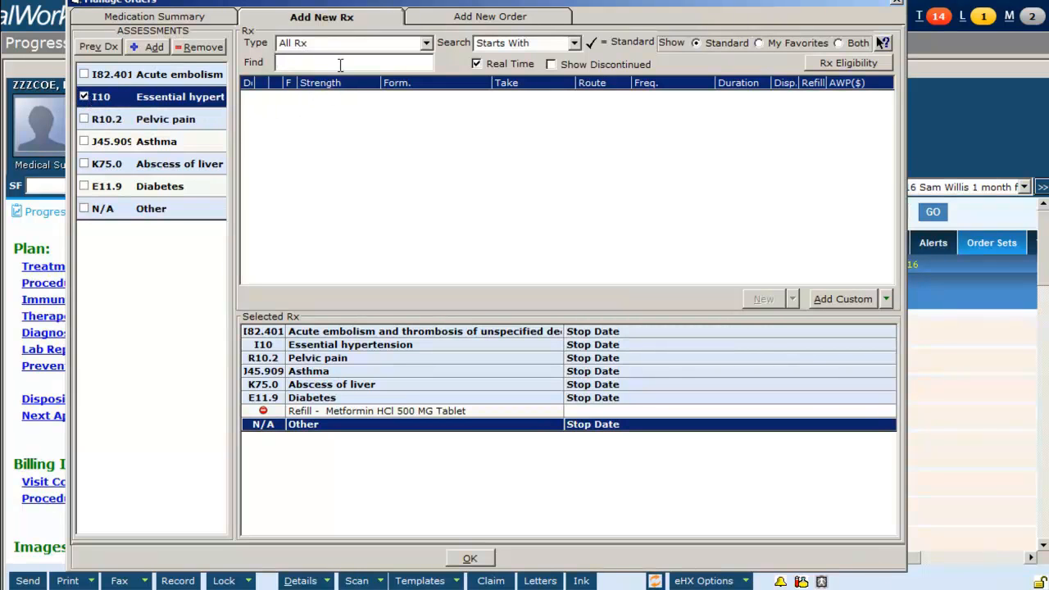
pyautogui.write('cozaar')
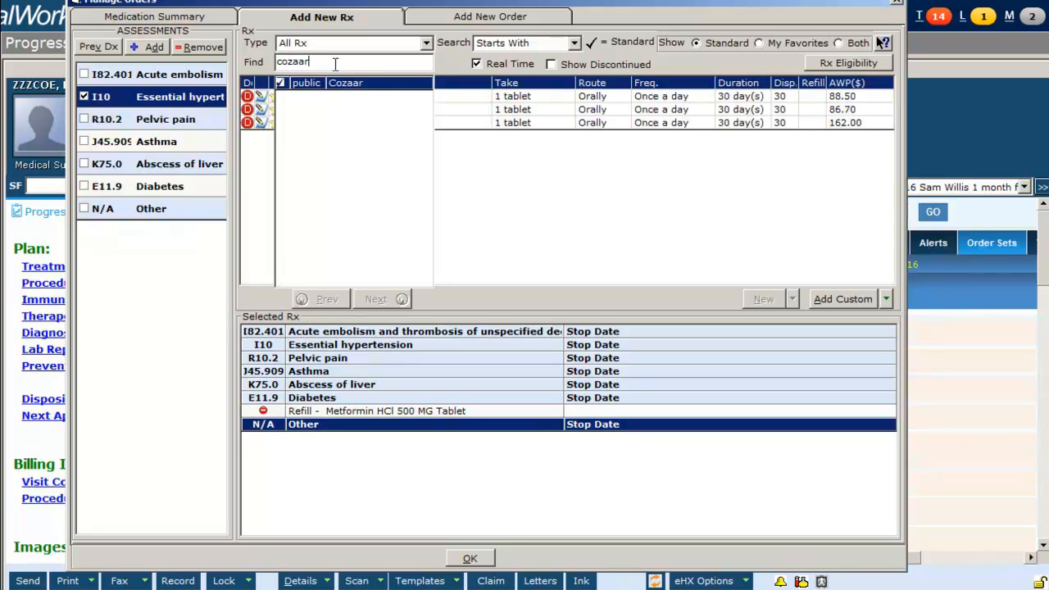
pyautogui.click(361, 81)
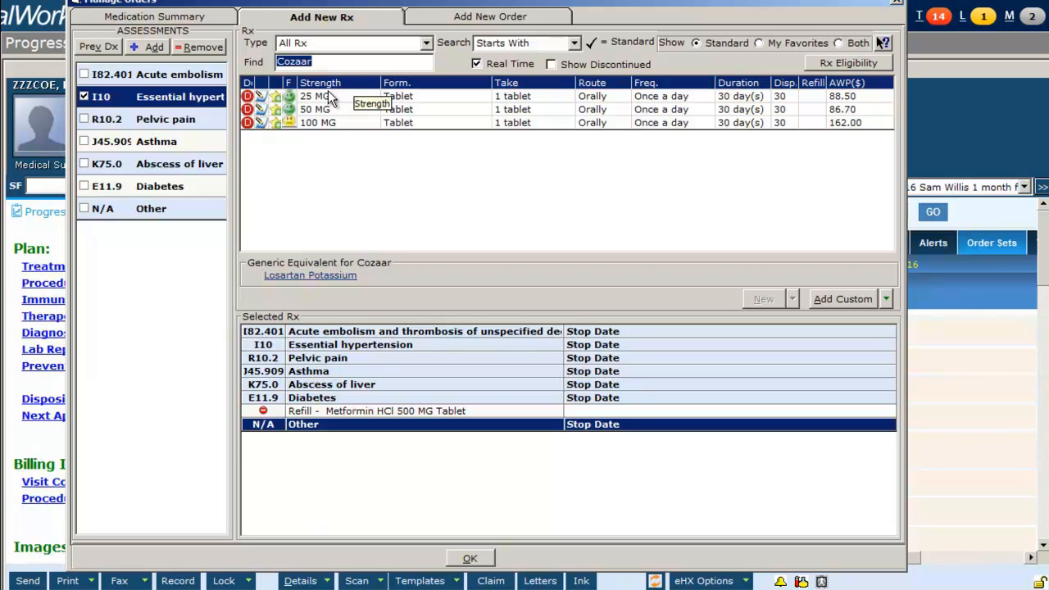
pyautogui.click(260, 110)
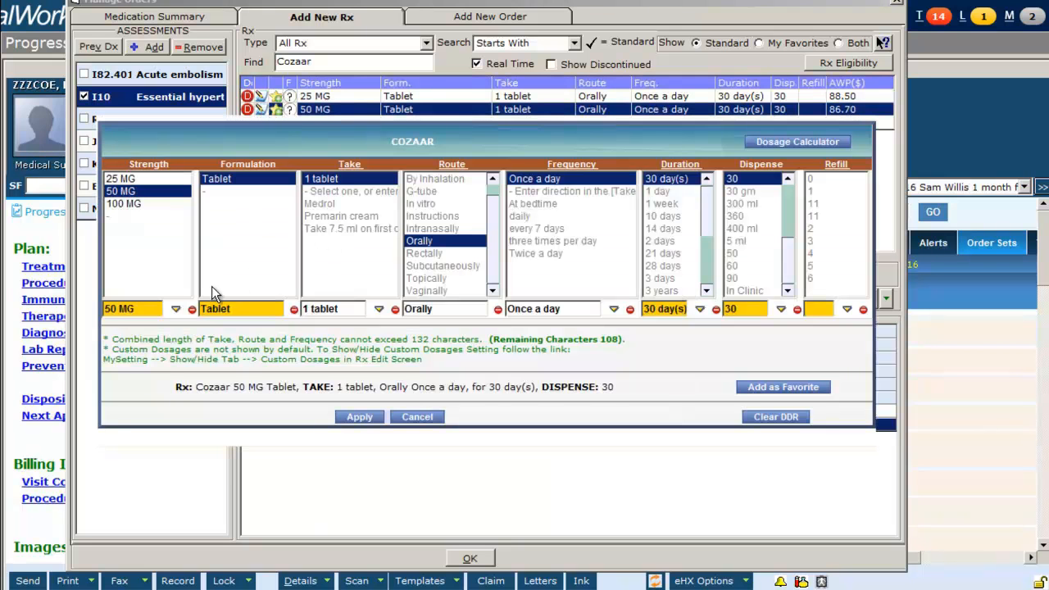
pyautogui.click(820, 228)
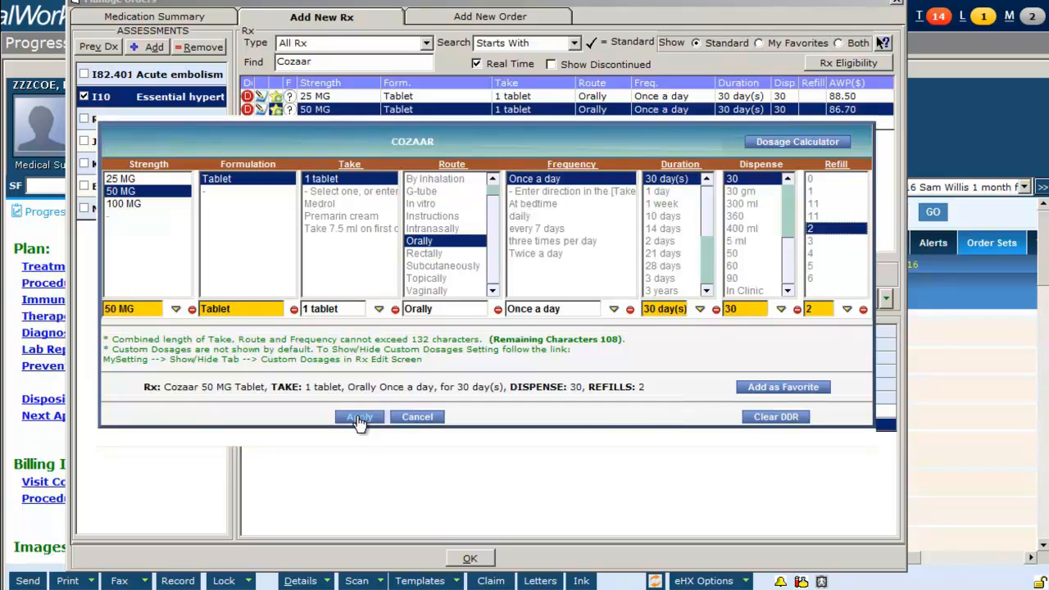
pyautogui.click(359, 417)
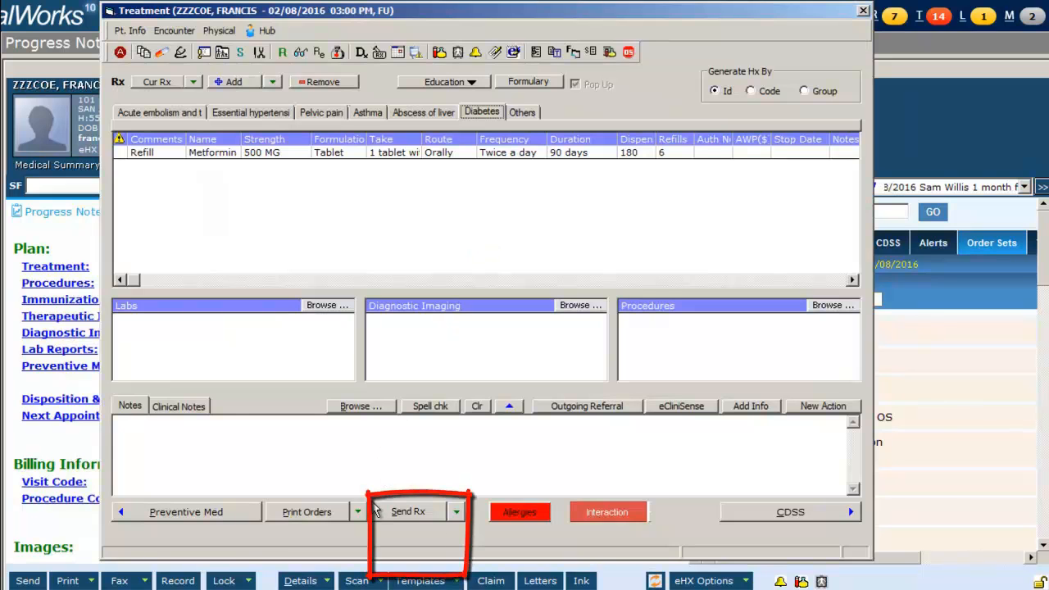
# Send the Metformin HCl refill and the new Cozaar prescription electronically to LHH Pharmacy
pyautogui.click(456, 512)
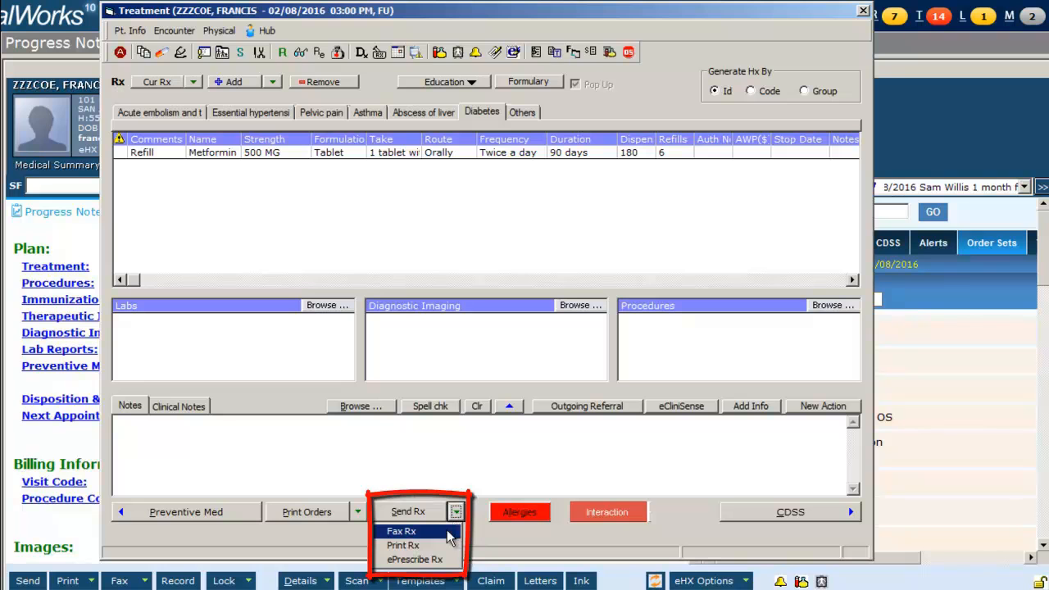
pyautogui.click(443, 560)
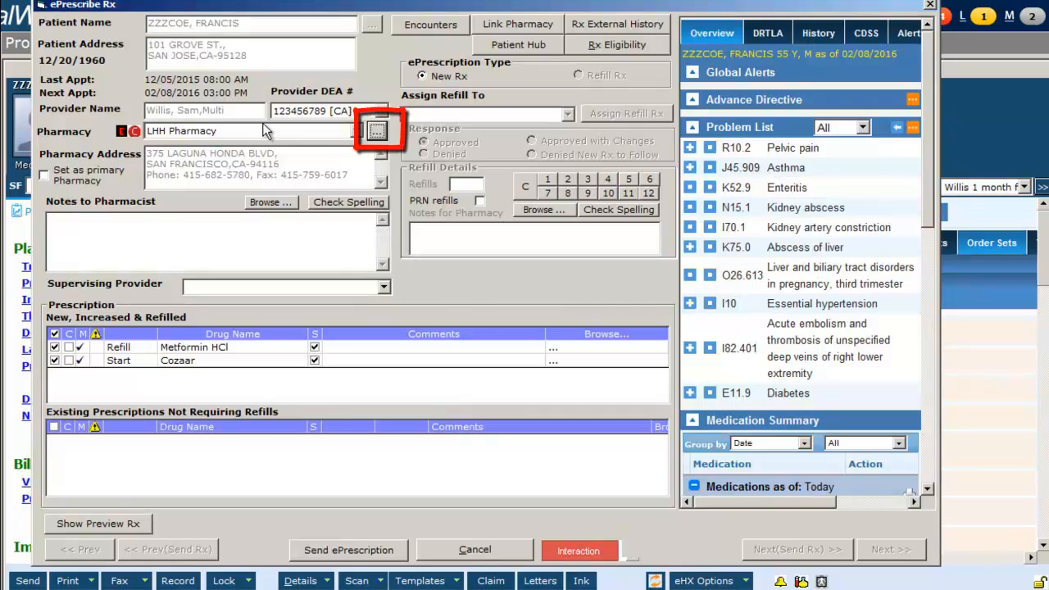
pyautogui.click(357, 132)
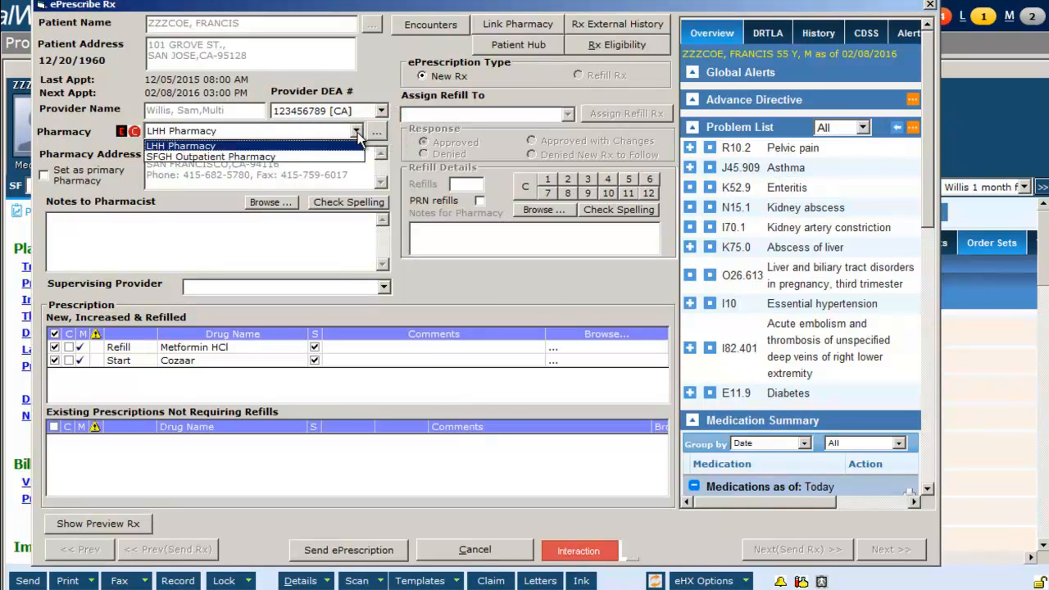
pyautogui.click(357, 132)
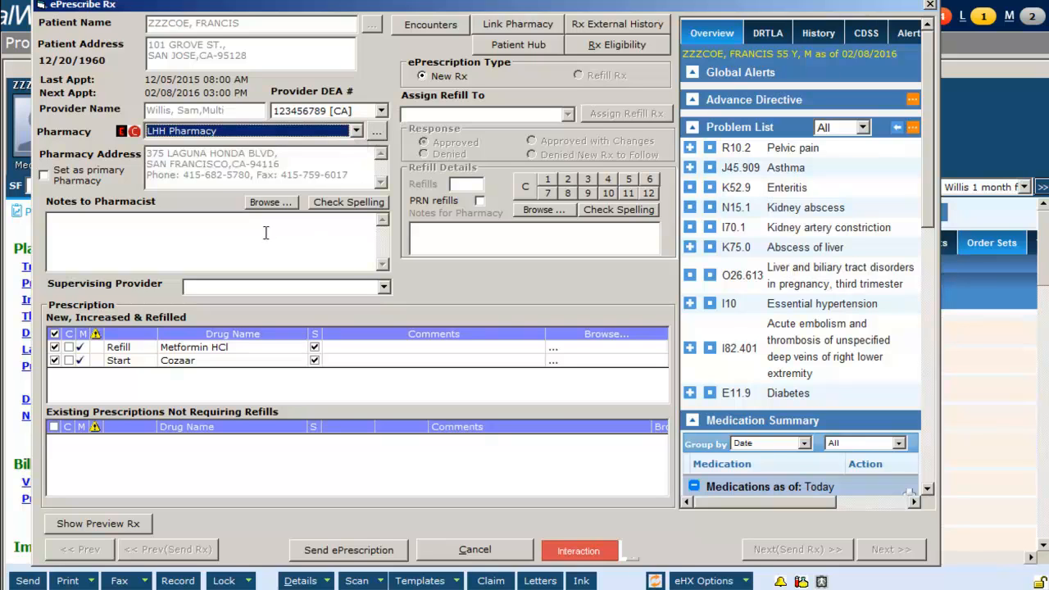
pyautogui.click(217, 227)
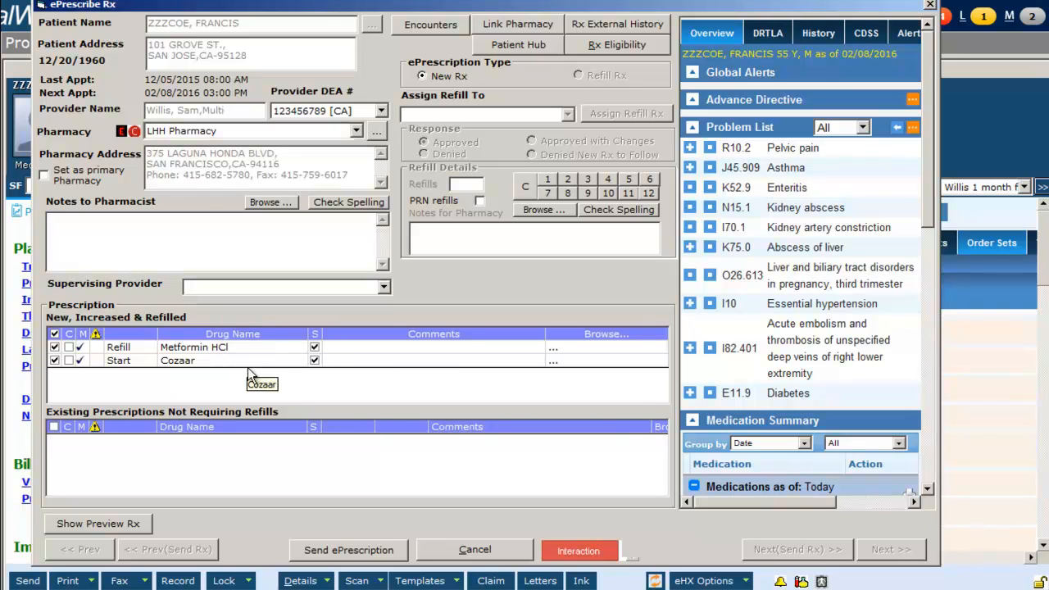
pyautogui.click(357, 551)
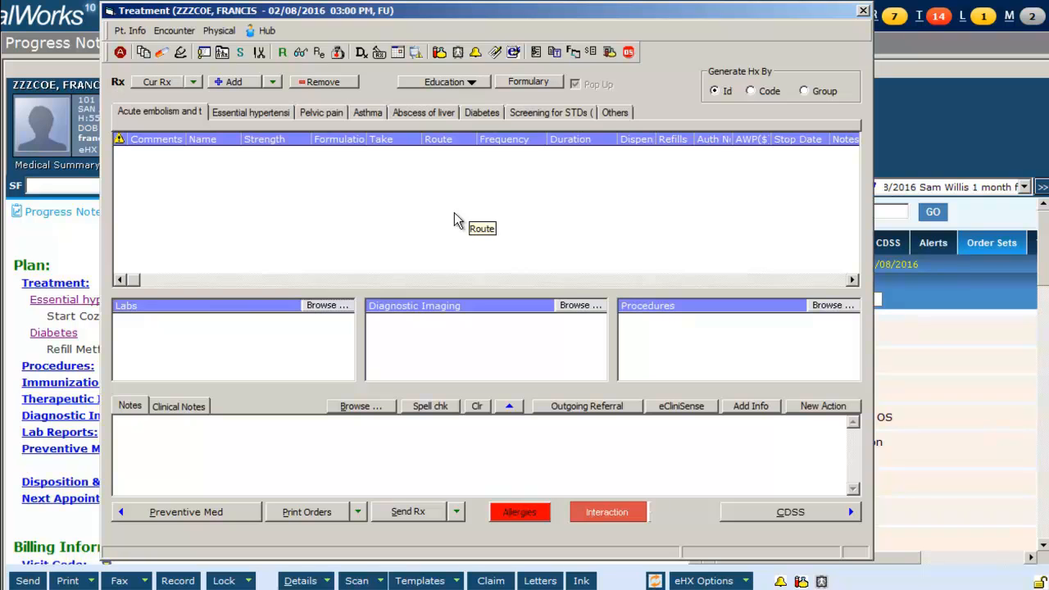
# Add A1C (Glycosylated Hemoglobin), ALT - Alanine Aminotransferase and fasting Lipid Panel lab orders to today's orders, linked only to the Diabetes assessment
pyautogui.click(319, 307)
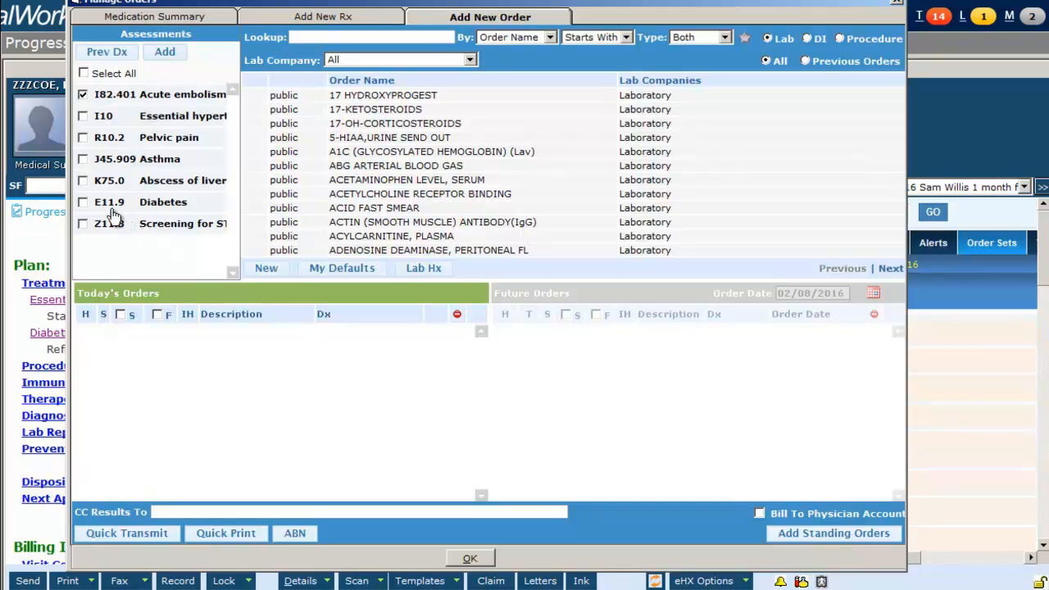
pyautogui.click(83, 202)
pyautogui.click(84, 95)
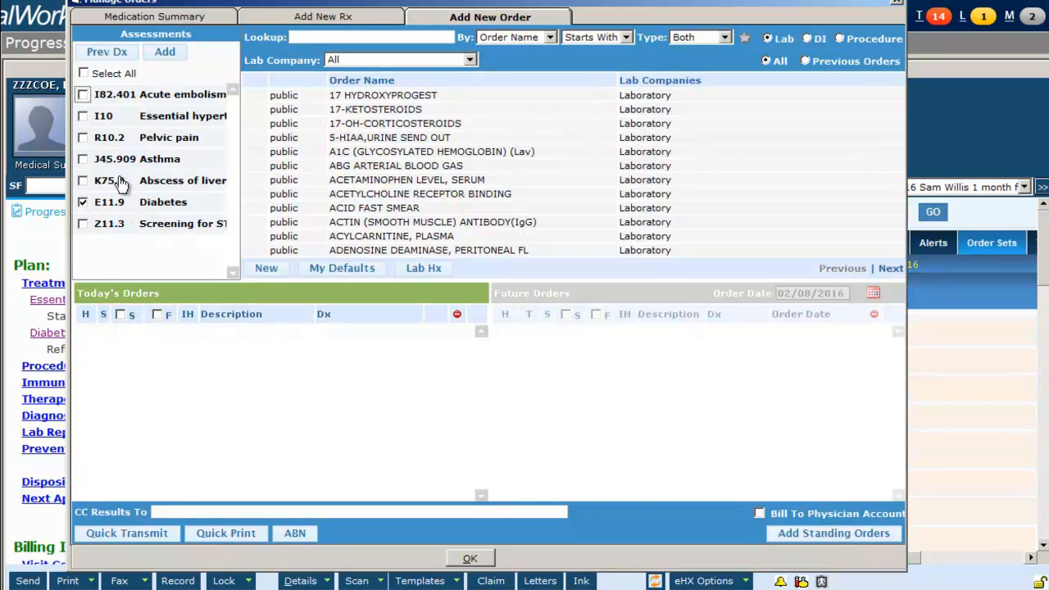
pyautogui.click(312, 37)
pyautogui.write('a1')
pyautogui.click(388, 97)
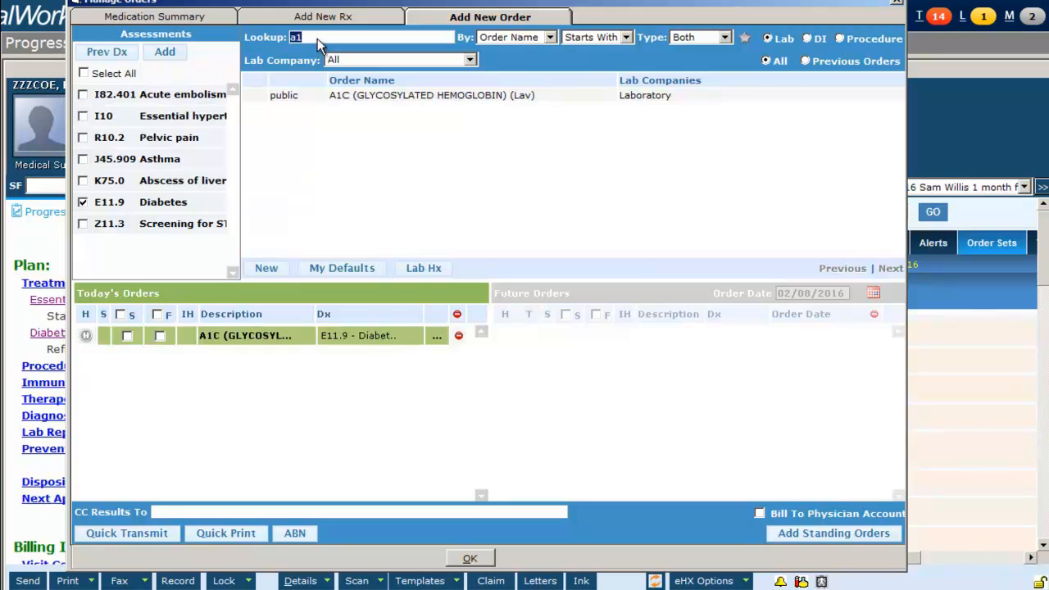
pyautogui.write('alt')
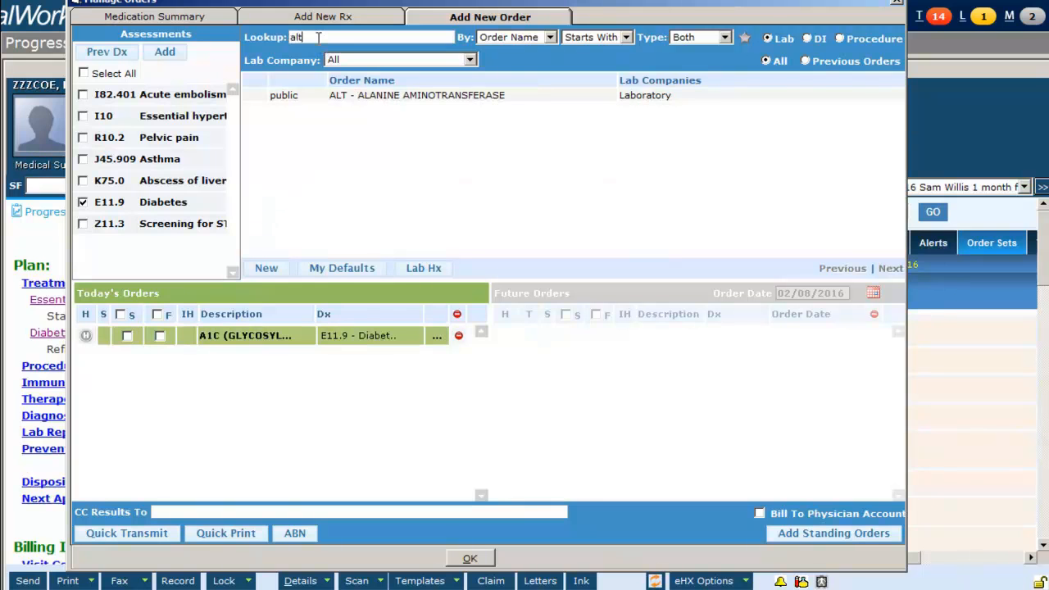
pyautogui.click(395, 99)
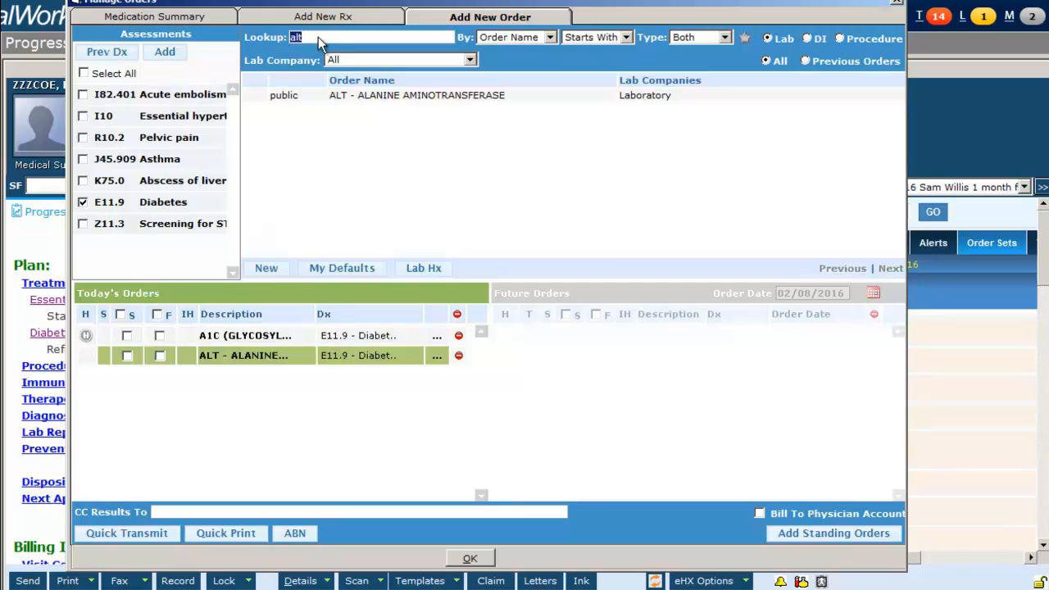
pyautogui.write('lipid')
pyautogui.click(403, 101)
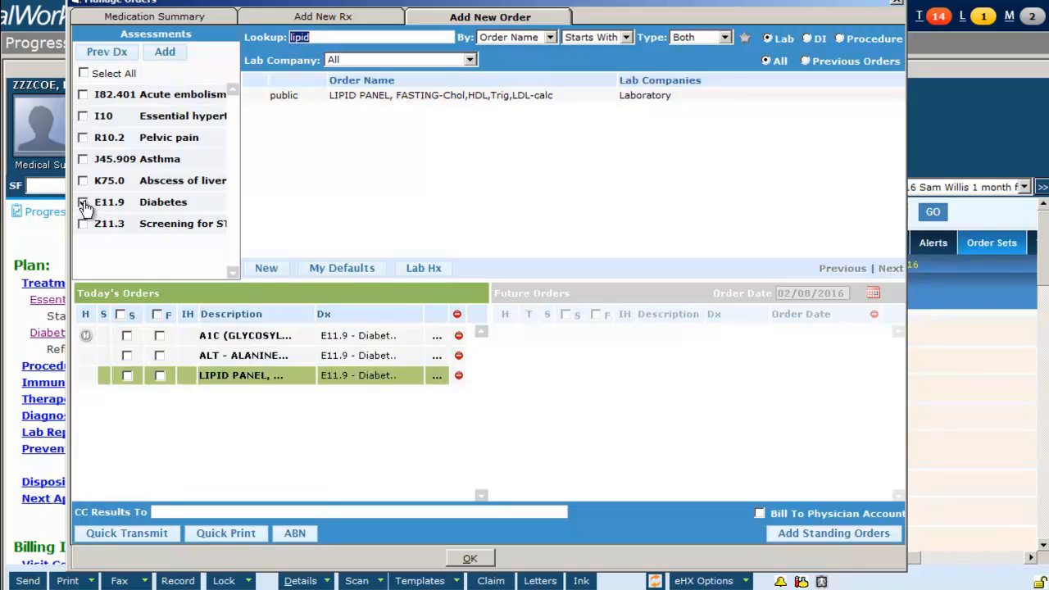
# Look up "phl" by alias name and add Chlamydia Cervix TMA and Gonorrhea Rectal TMA to today's orders under Screening for STDs
pyautogui.click(83, 203)
pyautogui.click(85, 224)
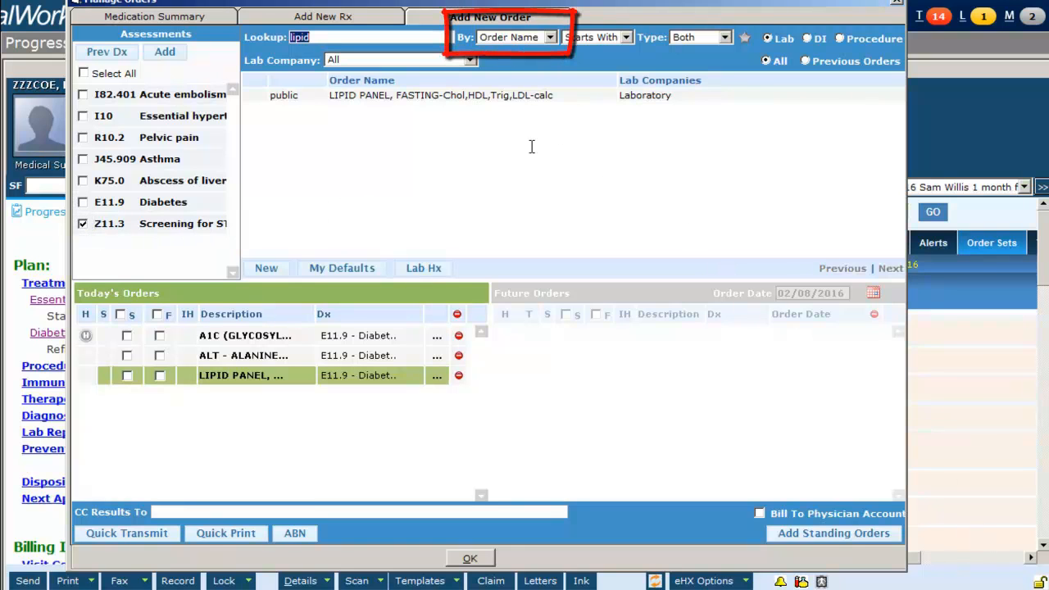
pyautogui.click(550, 37)
pyautogui.click(533, 72)
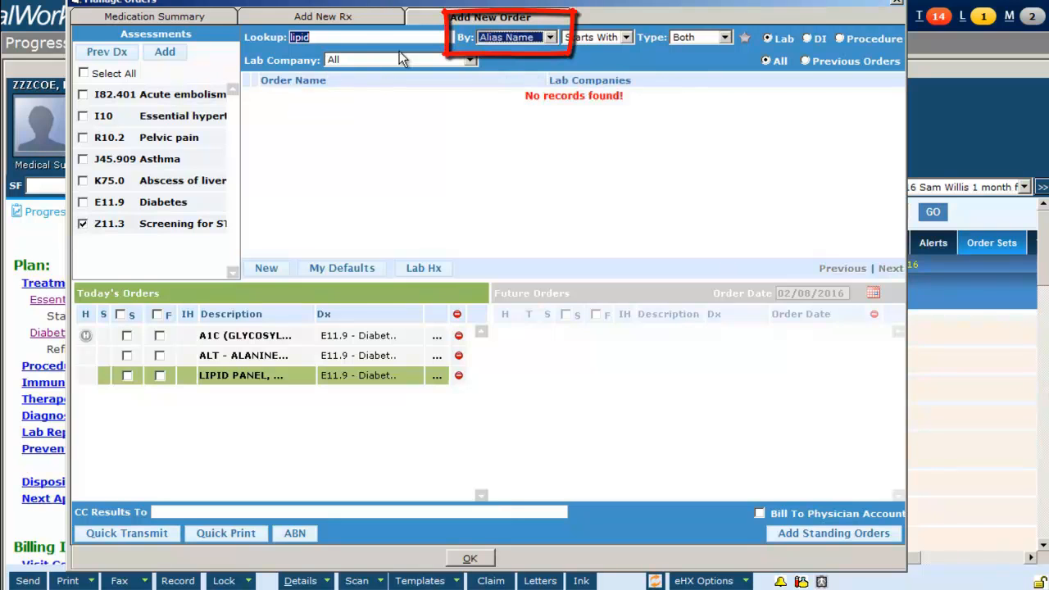
pyautogui.write('phl')
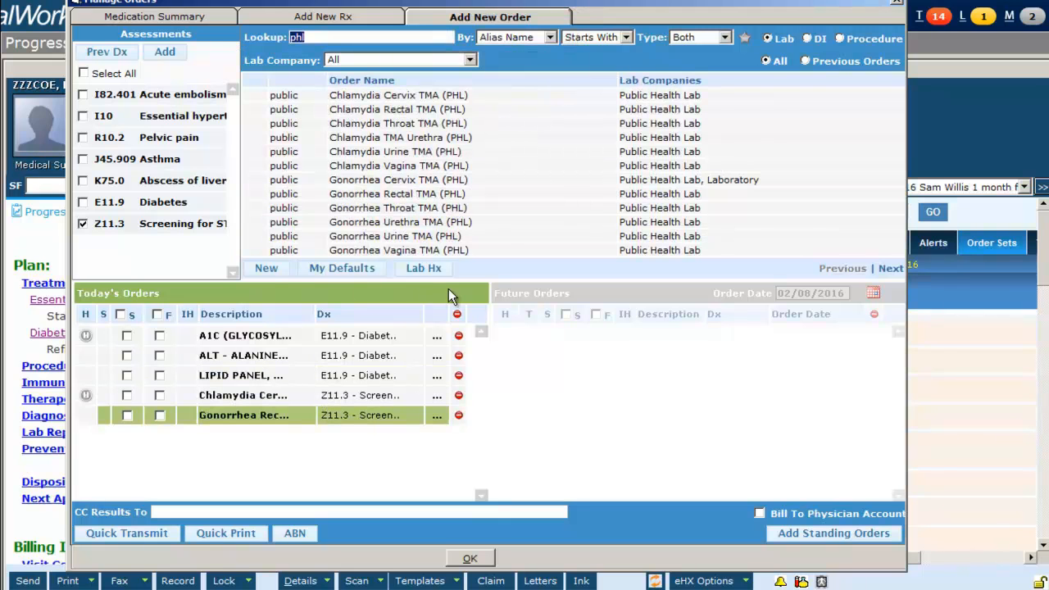
# Add Gonorrhea Throat TMA (PHL) as a future order and set its order date to 07/06/2016
pyautogui.click(590, 295)
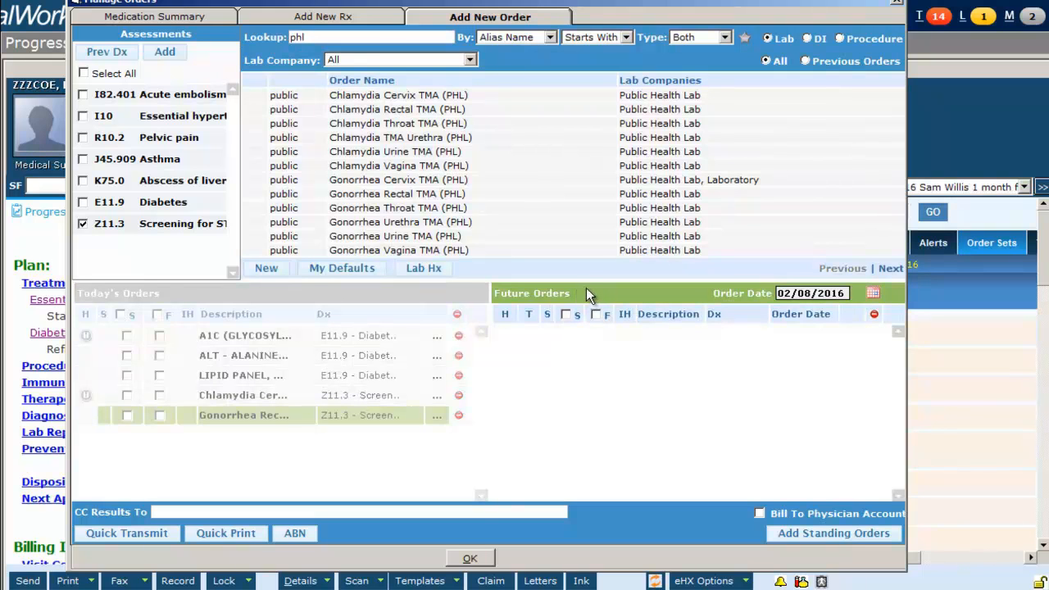
pyautogui.click(468, 208)
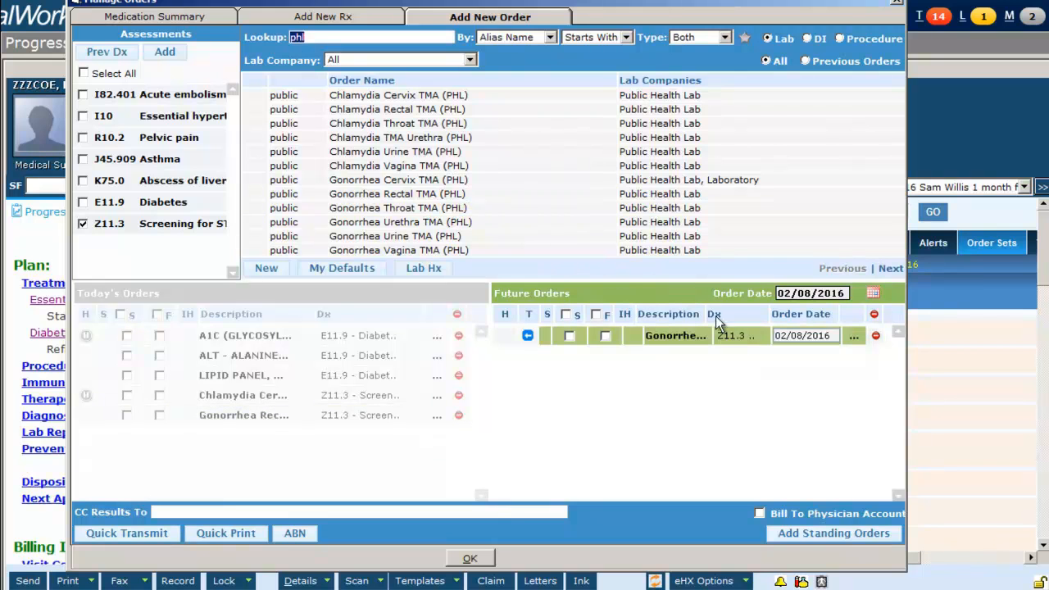
pyautogui.click(825, 348)
pyautogui.click(812, 359)
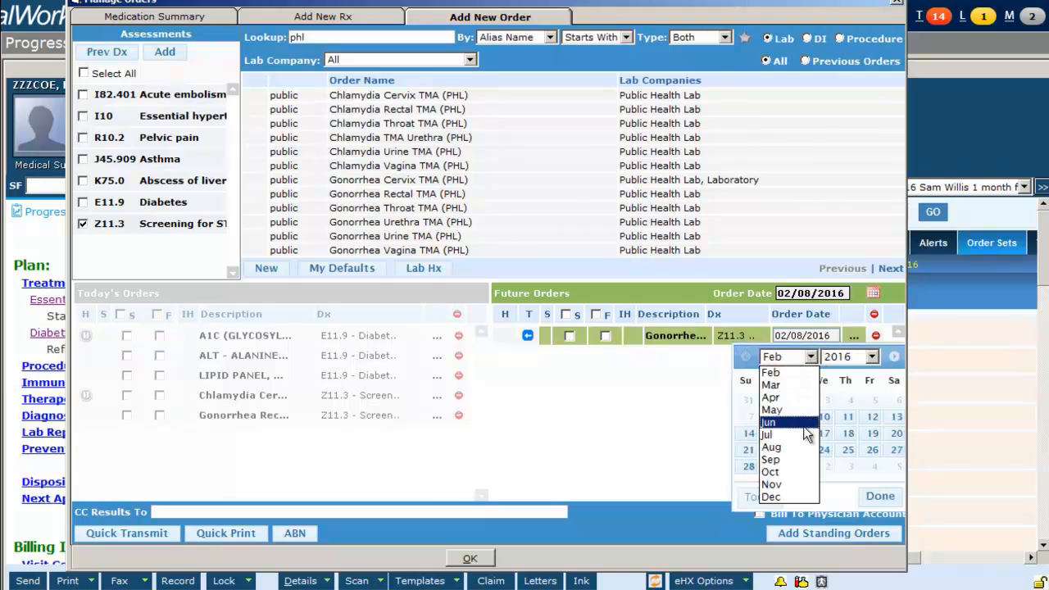
pyautogui.click(803, 427)
pyautogui.click(827, 418)
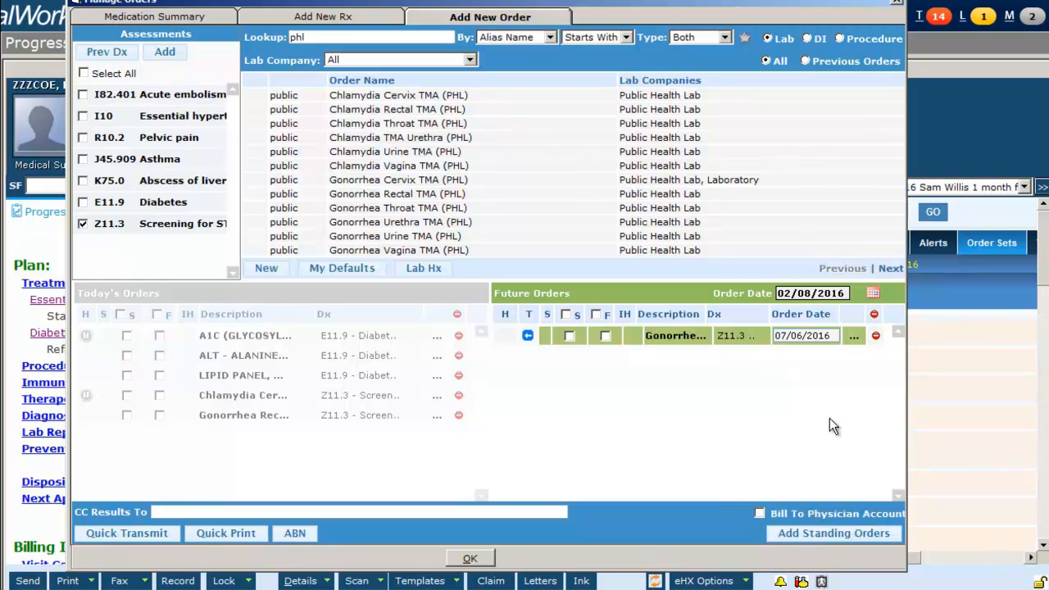
# Create 5 standing orders at 6-week intervals for the Gonorrhea Throat TMA (PHL) future order
pyautogui.click(841, 536)
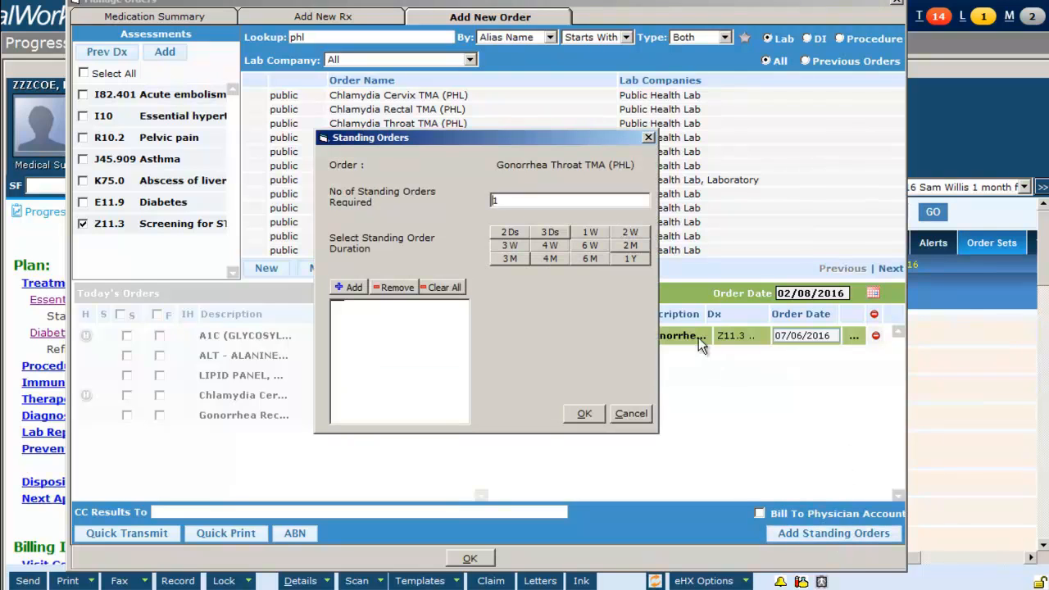
pyautogui.moveTo(500, 202); pyautogui.dragTo(488, 203)
pyautogui.write('5')
pyautogui.click(590, 246)
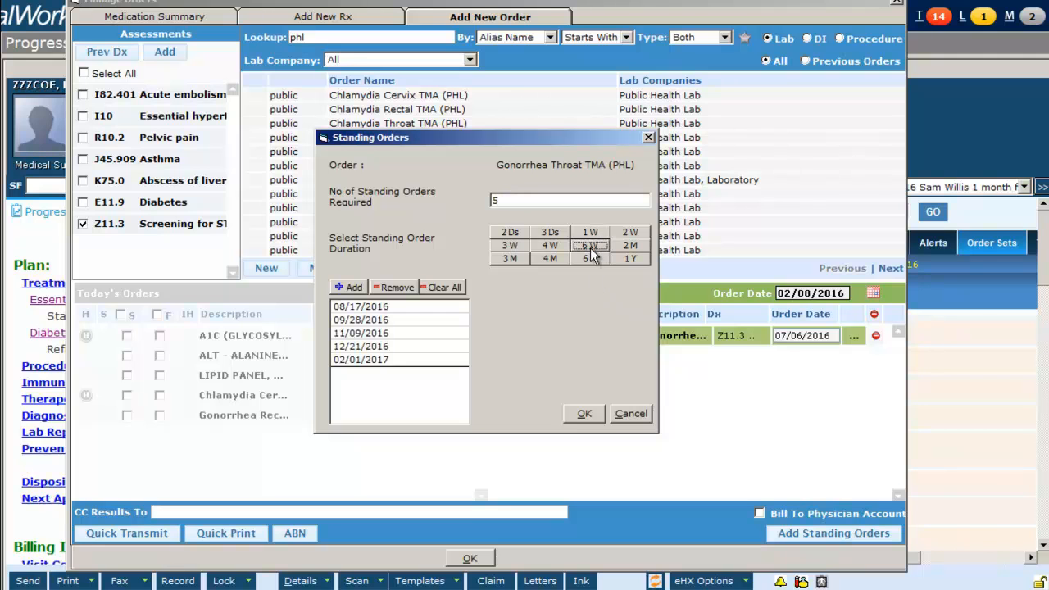
pyautogui.click(581, 413)
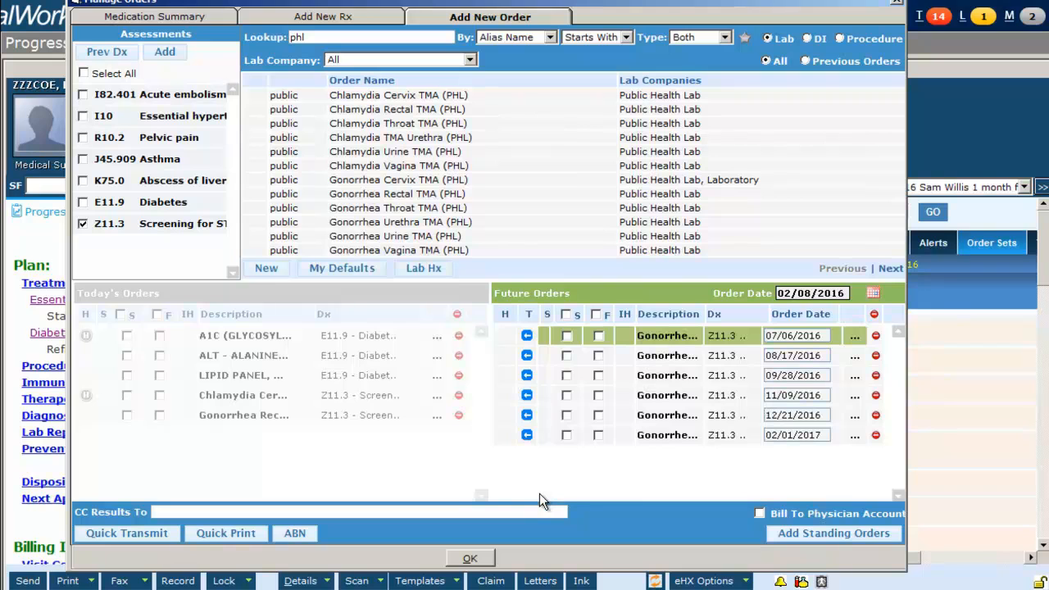
# Submit the lab orders, answering Contact and Alaskan for the Chlamydia and Gonorrhea tests, and view the labs under Diabetes and Screening for STDs
pyautogui.click(471, 557)
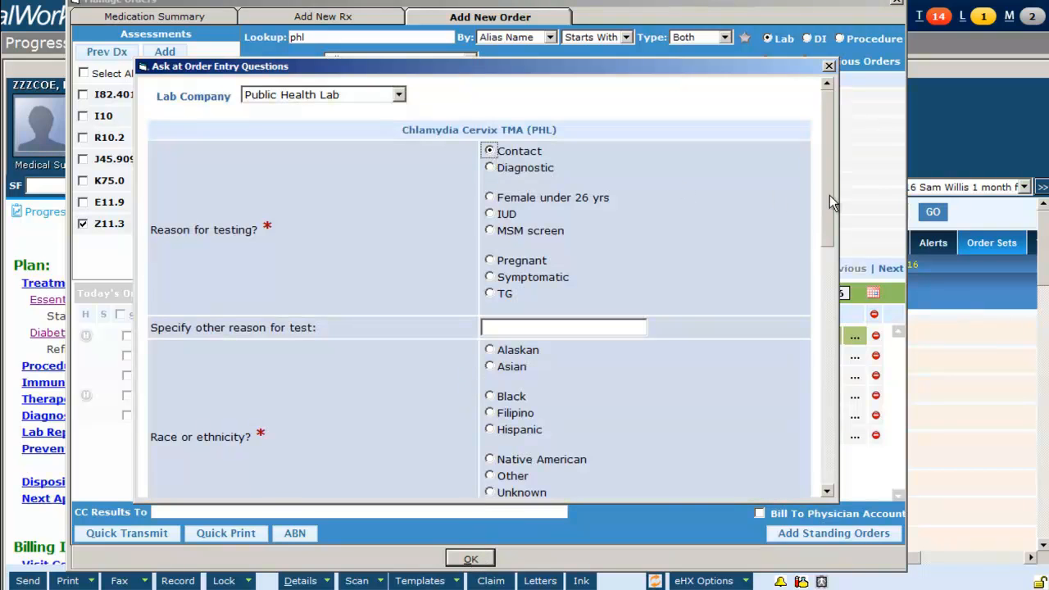
pyautogui.moveTo(829, 195); pyautogui.dragTo(826, 238)
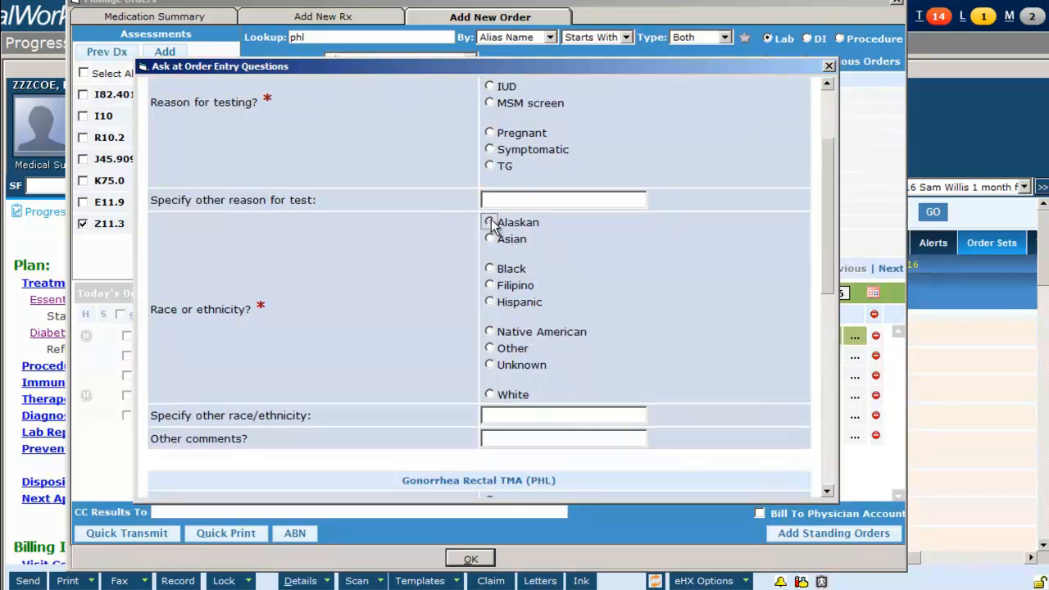
pyautogui.moveTo(820, 254); pyautogui.dragTo(845, 398)
pyautogui.click(489, 118)
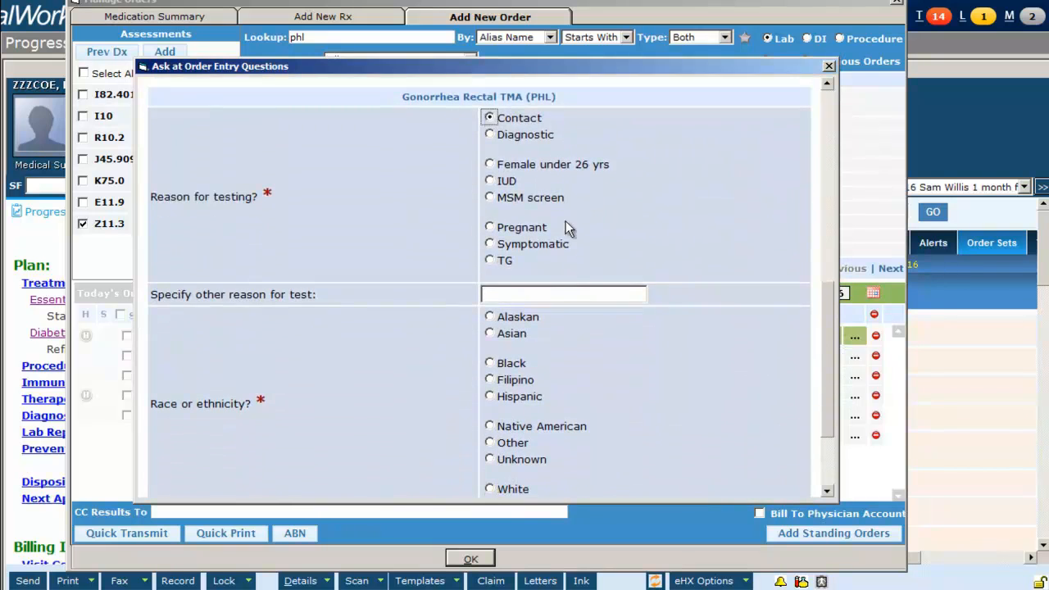
pyautogui.click(490, 317)
pyautogui.moveTo(825, 355); pyautogui.dragTo(839, 421)
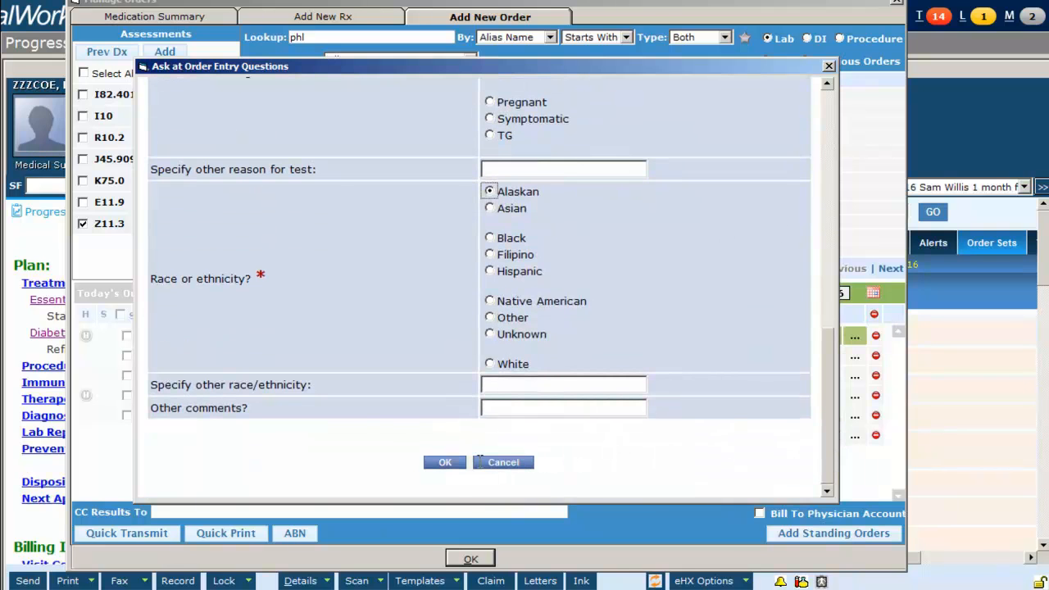
pyautogui.click(447, 464)
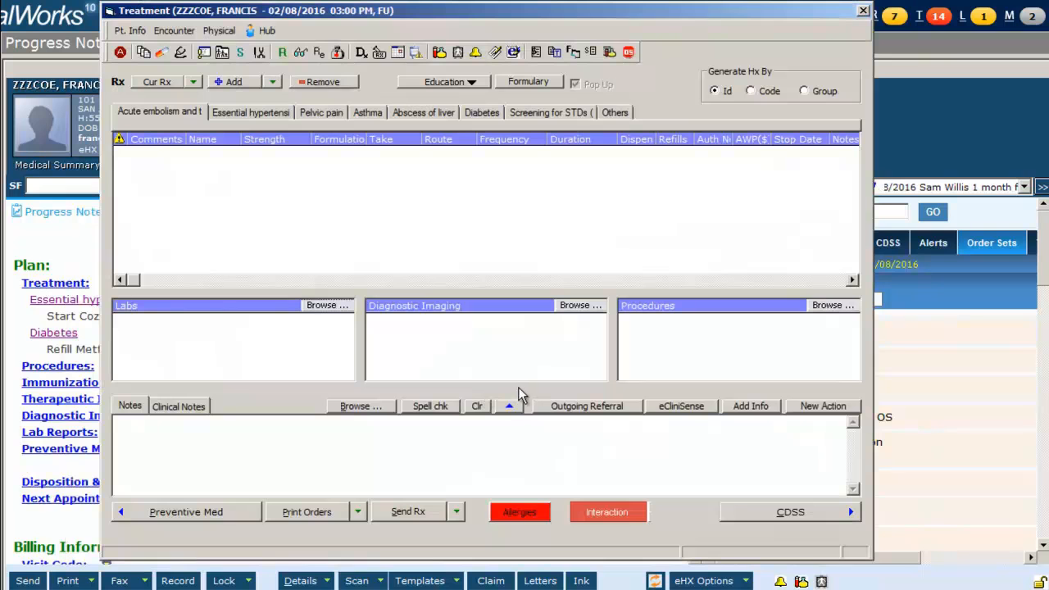
pyautogui.click(485, 114)
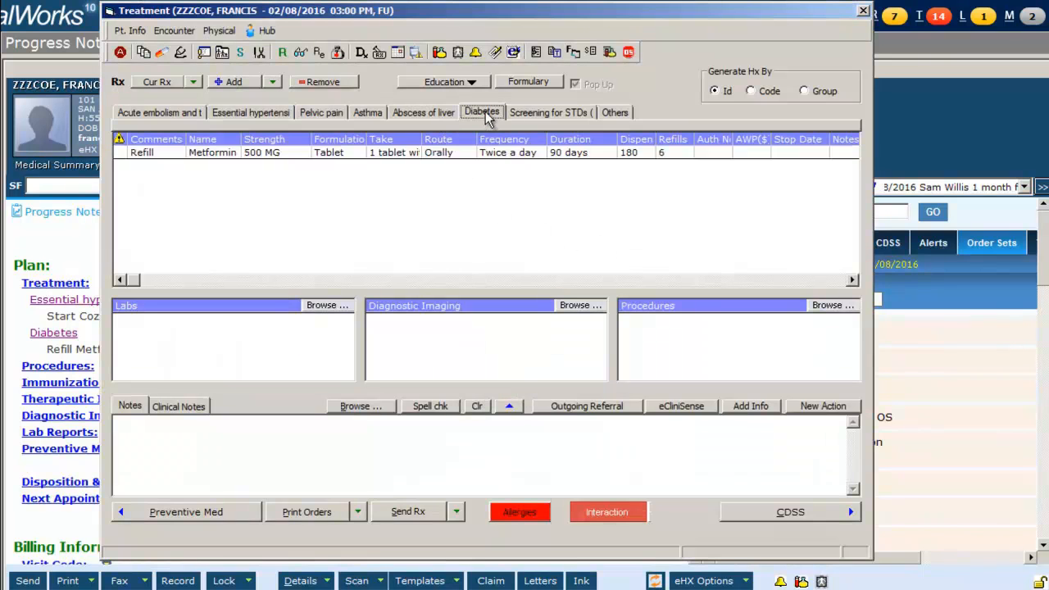
pyautogui.click(528, 111)
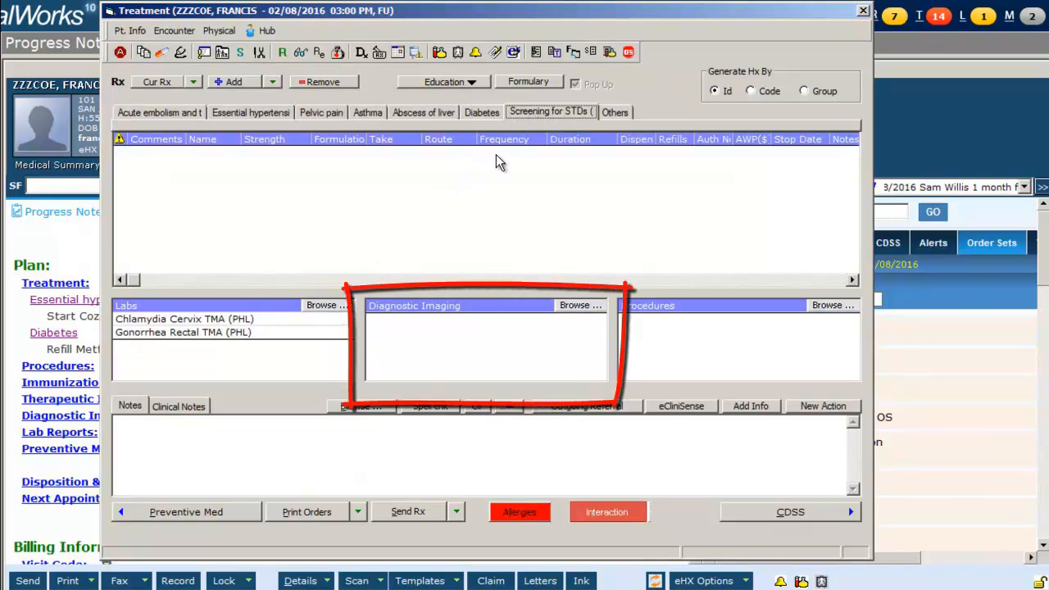
# Look up "chest pa" in diagnostic imaging and add CHEST PA & LATERAL* to today's orders, linked only to the Asthma assessment
pyautogui.click(580, 304)
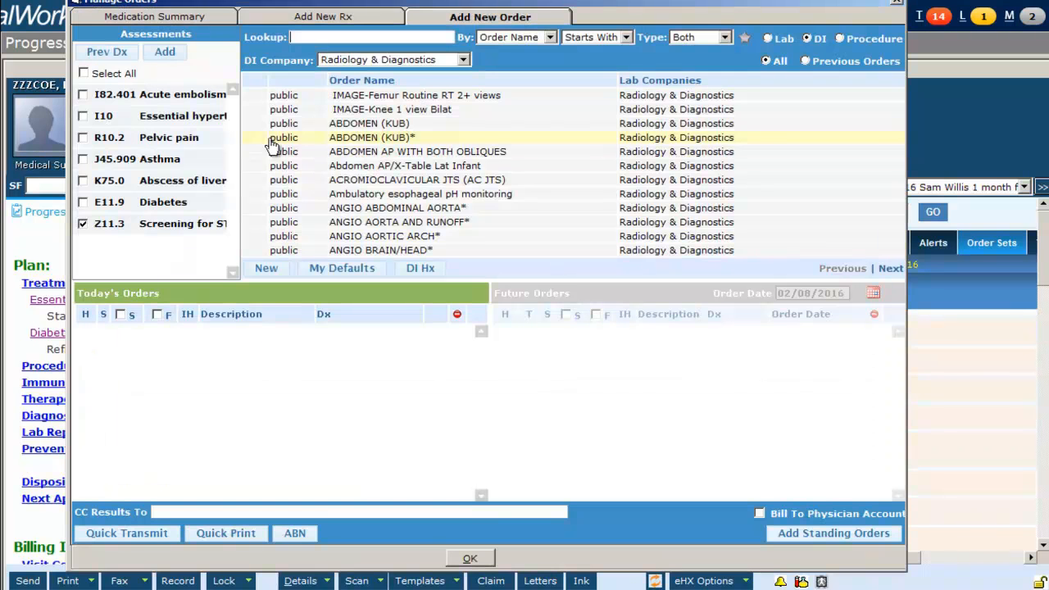
pyautogui.click(83, 159)
pyautogui.click(84, 224)
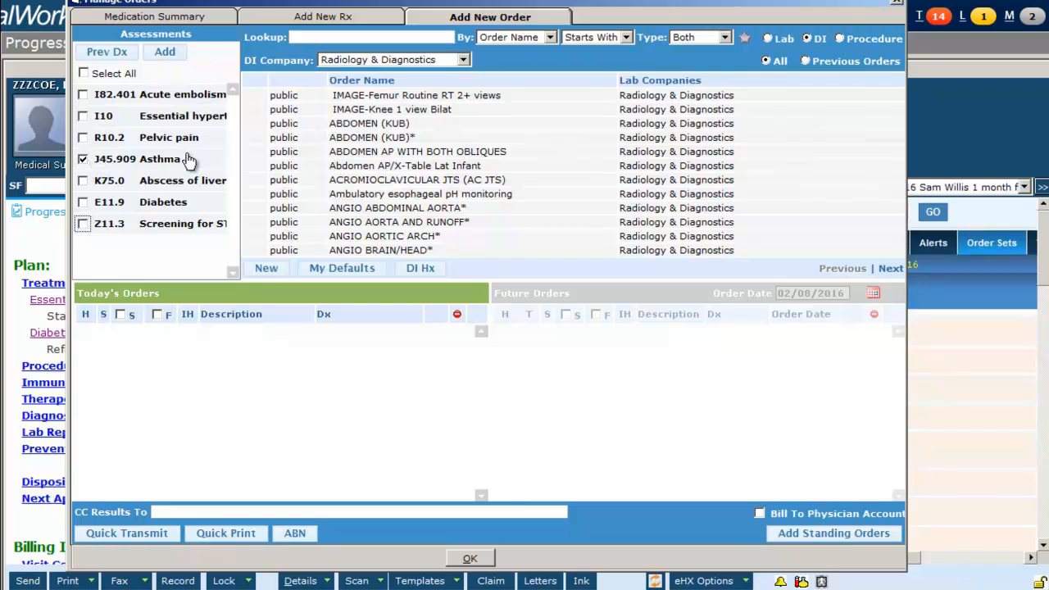
pyautogui.click(334, 37)
pyautogui.write('chest pa')
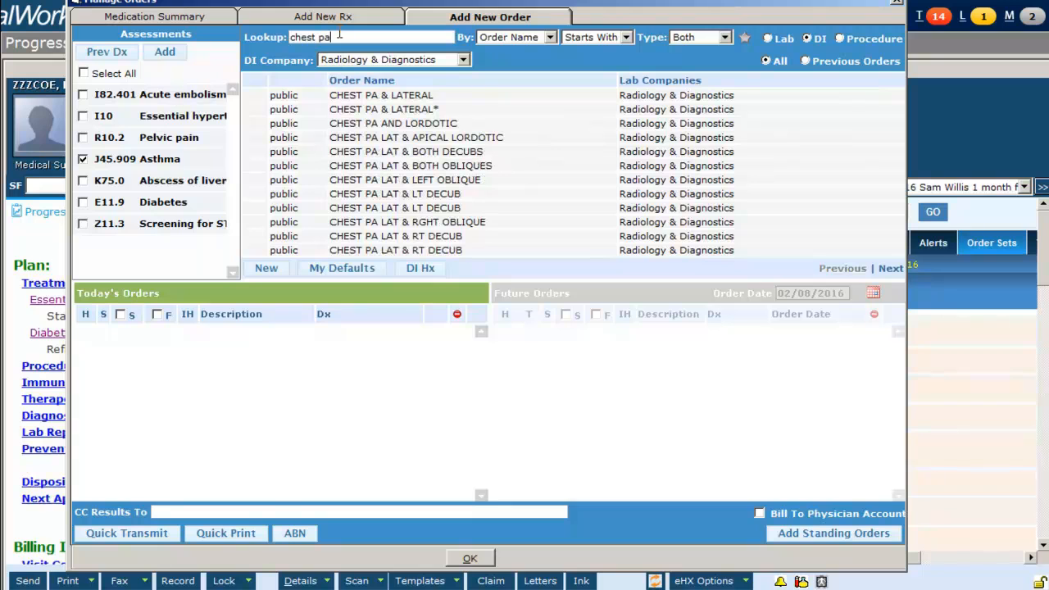
pyautogui.click(388, 115)
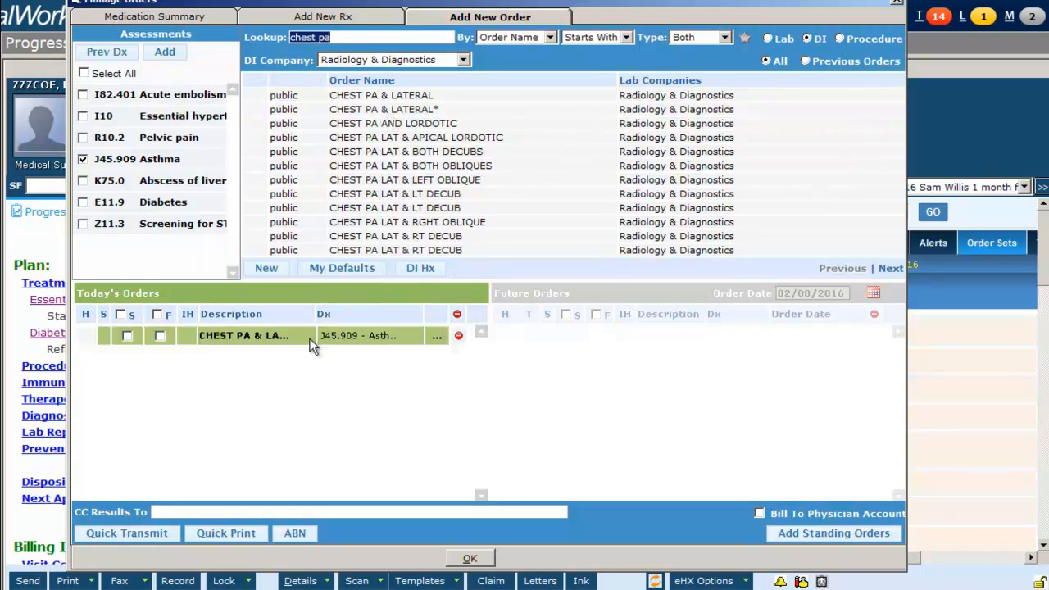
# Submit the CHEST PA & LATERAL* imaging order with "+ ppd" as the reason for exam
pyautogui.click(470, 558)
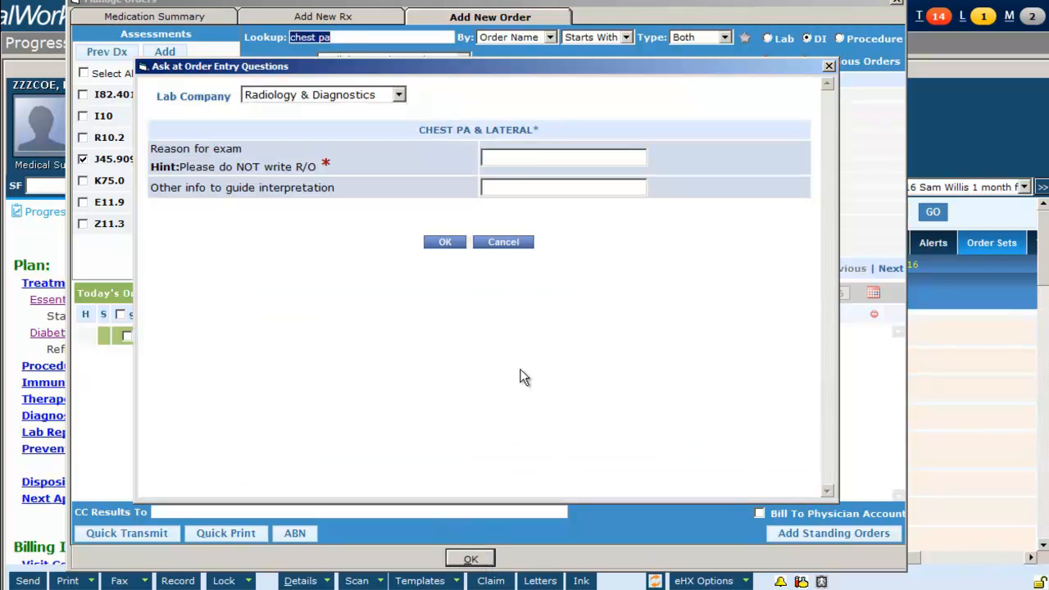
pyautogui.click(519, 159)
pyautogui.write('+ ppd')
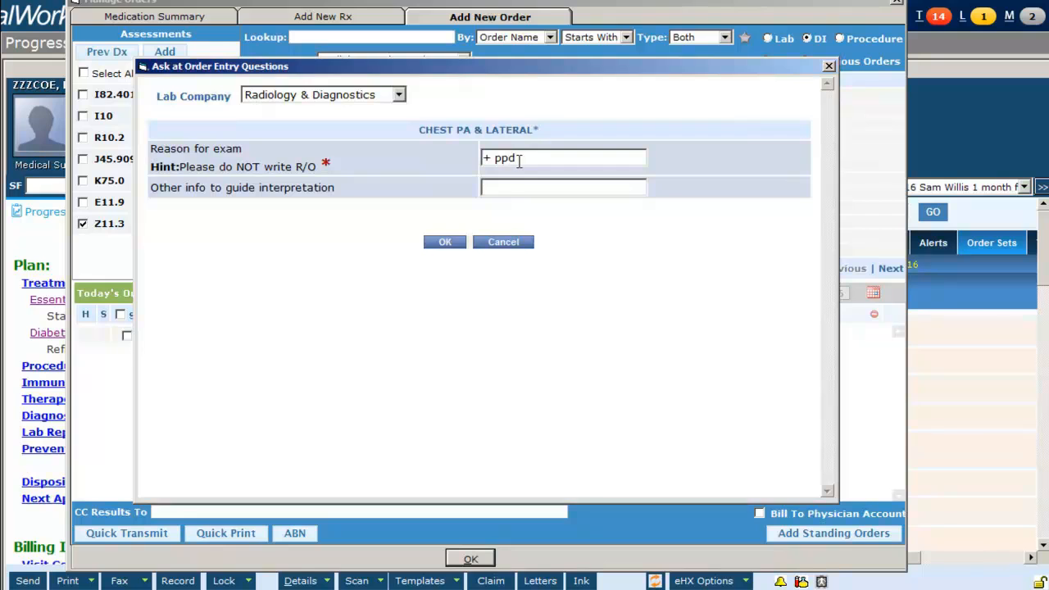
pyautogui.click(445, 243)
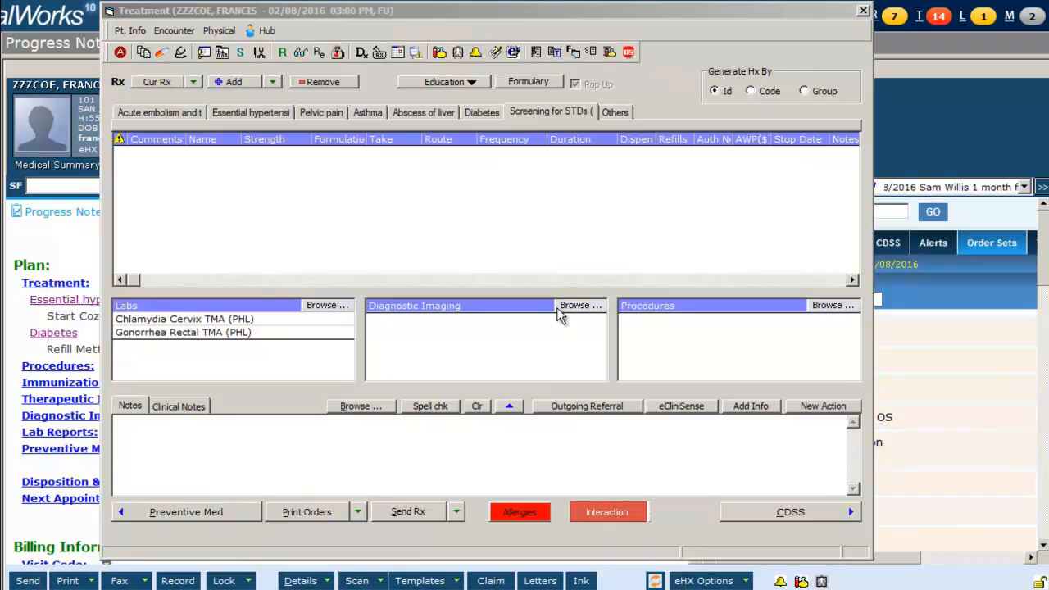
# Look up "albuter" in procedures, try to order Albuterol Nebulizer (2.5 mg/3ml) 0.083% Solution linked only to Asthma, and submit the procedure orders
pyautogui.click(825, 306)
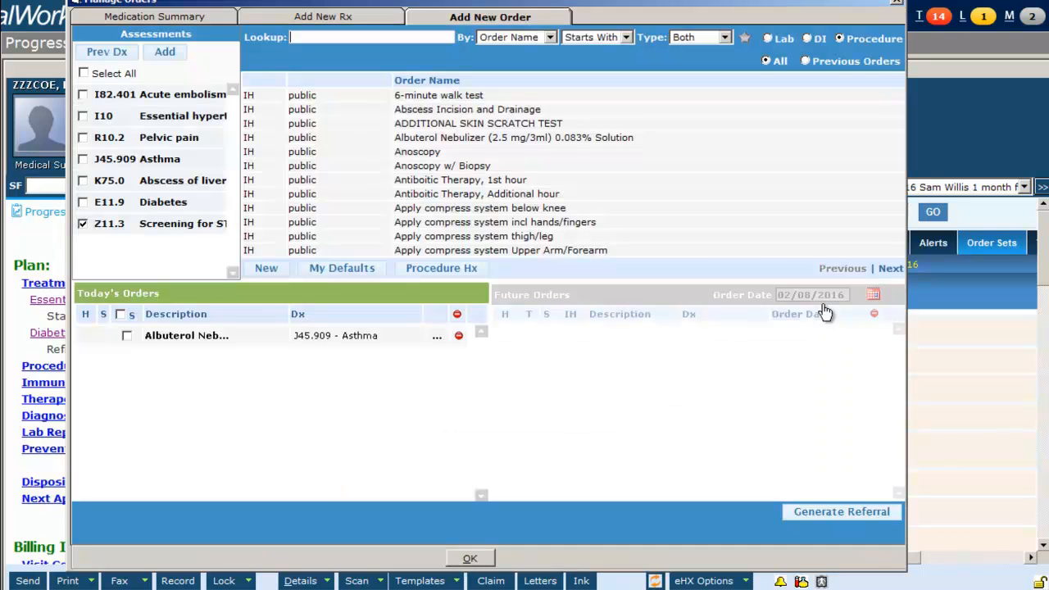
pyautogui.click(83, 159)
pyautogui.click(83, 223)
pyautogui.click(336, 37)
pyautogui.write('albuter')
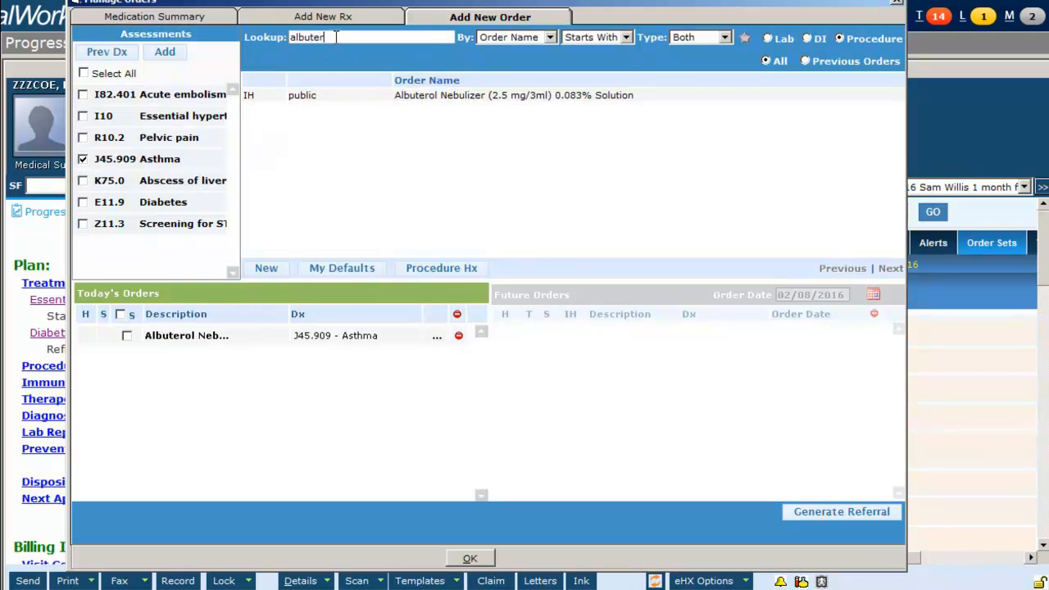
pyautogui.doubleClick(438, 98)
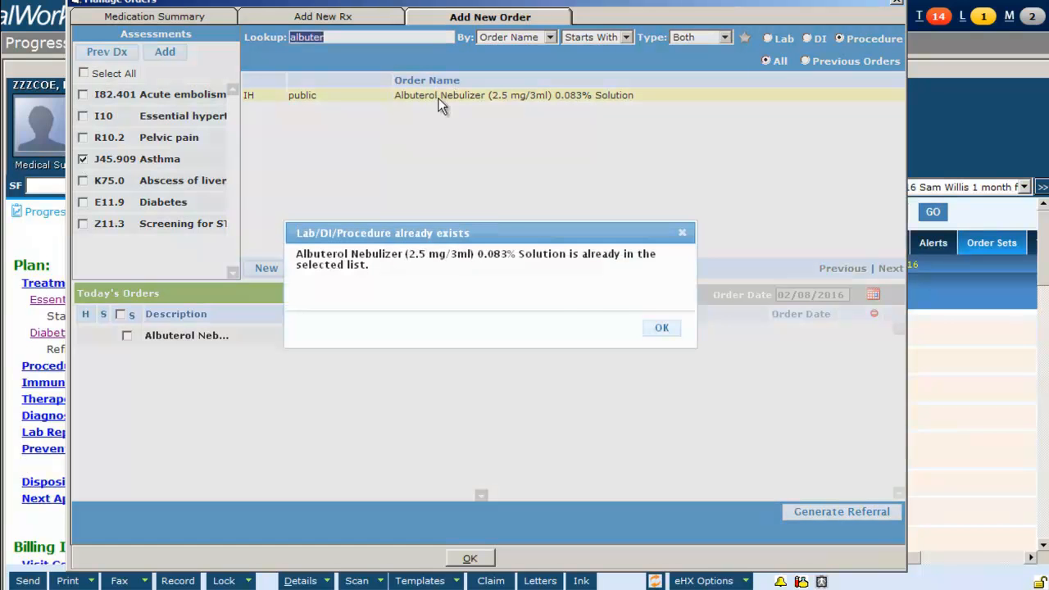
pyautogui.click(657, 332)
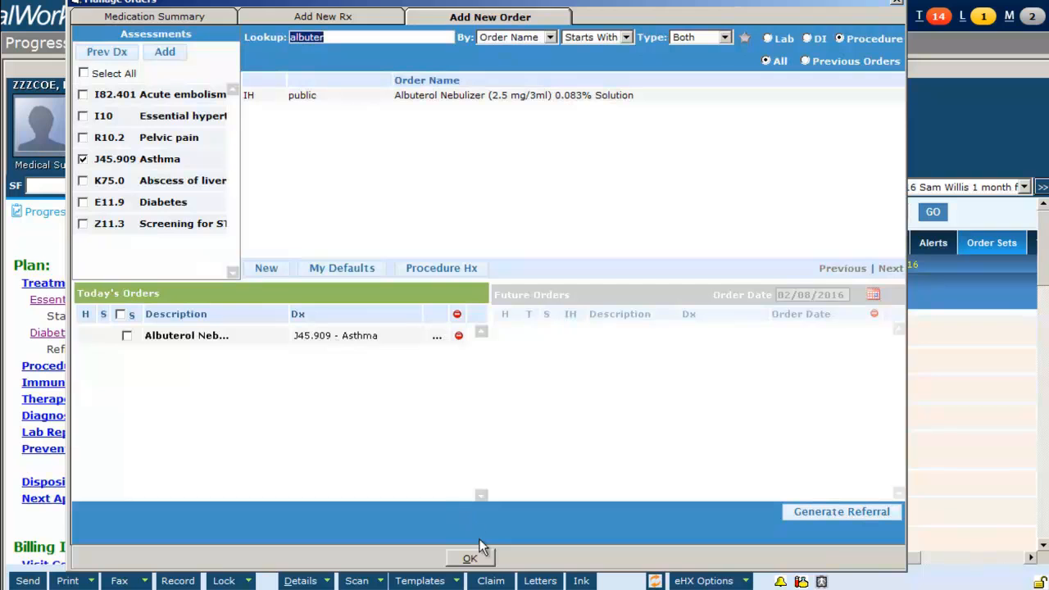
pyautogui.click(469, 558)
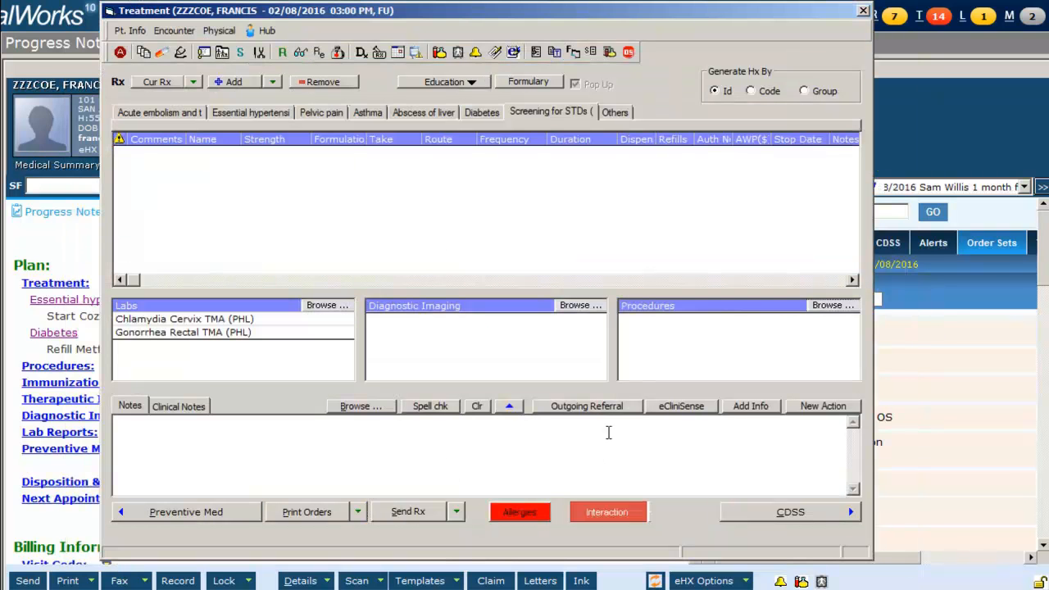
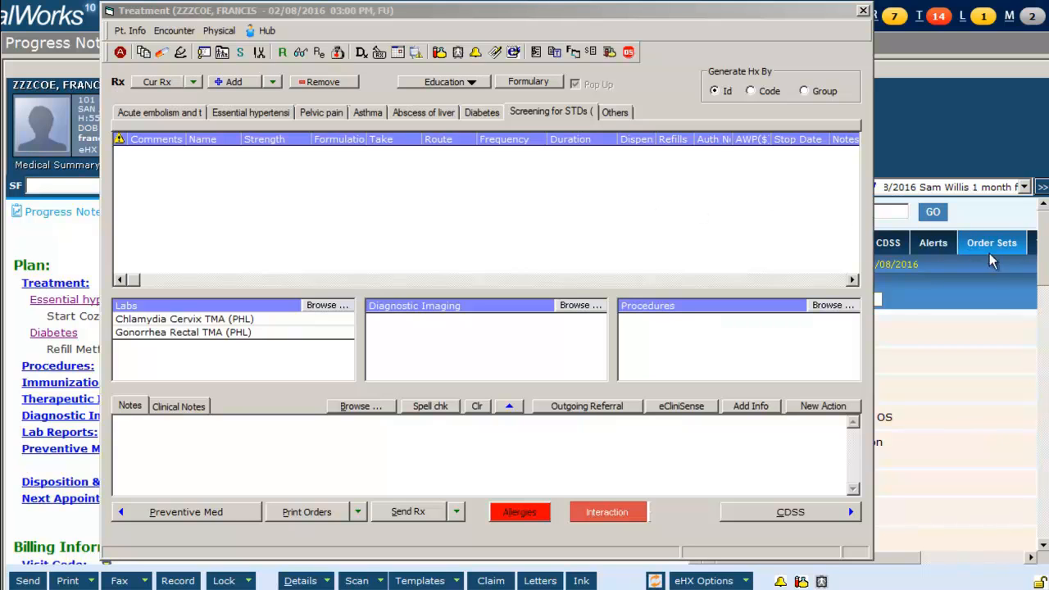
# Add the *SFDPH Hepatitis order set to the favorites, and return from Treatment to the progress note
pyautogui.click(638, 67)
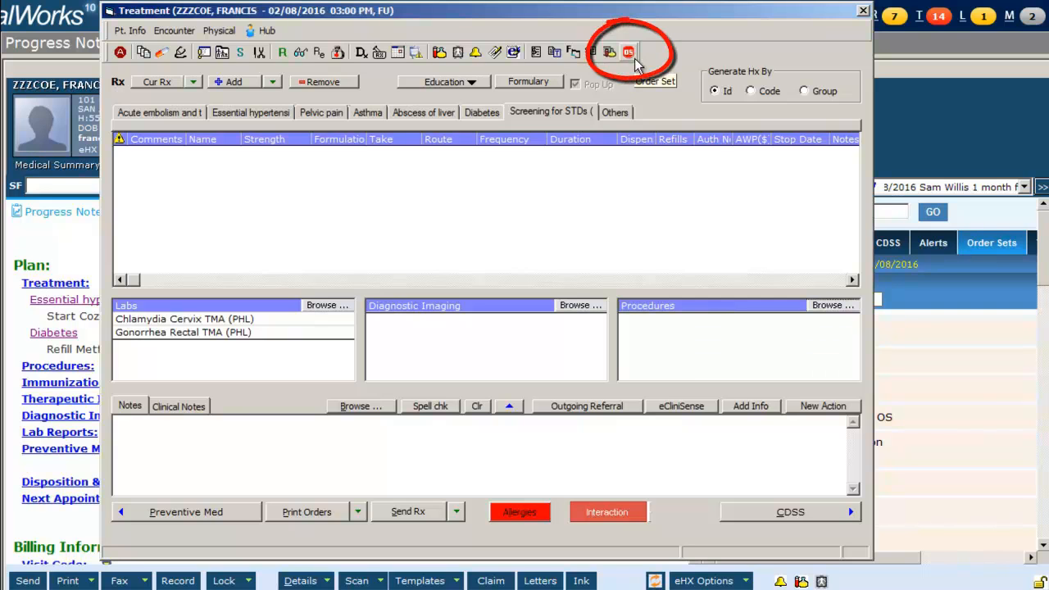
pyautogui.click(631, 57)
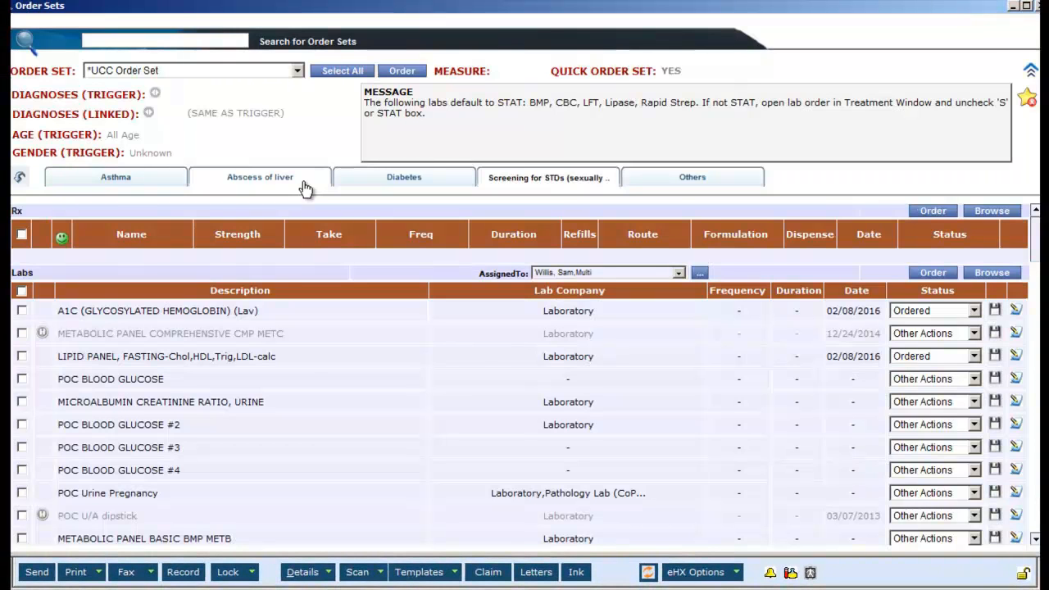
pyautogui.click(298, 70)
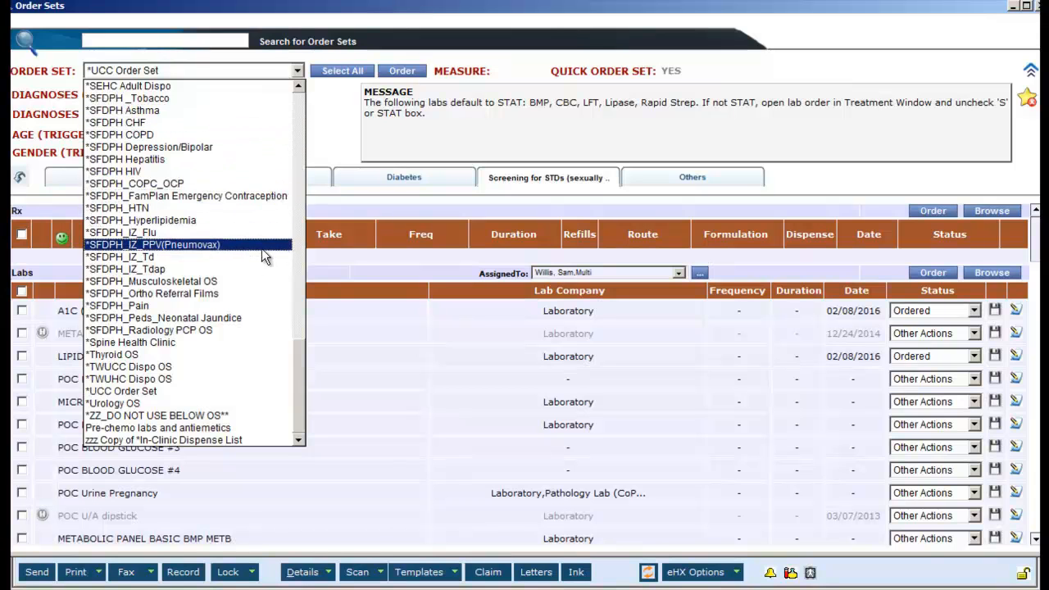
pyautogui.click(232, 159)
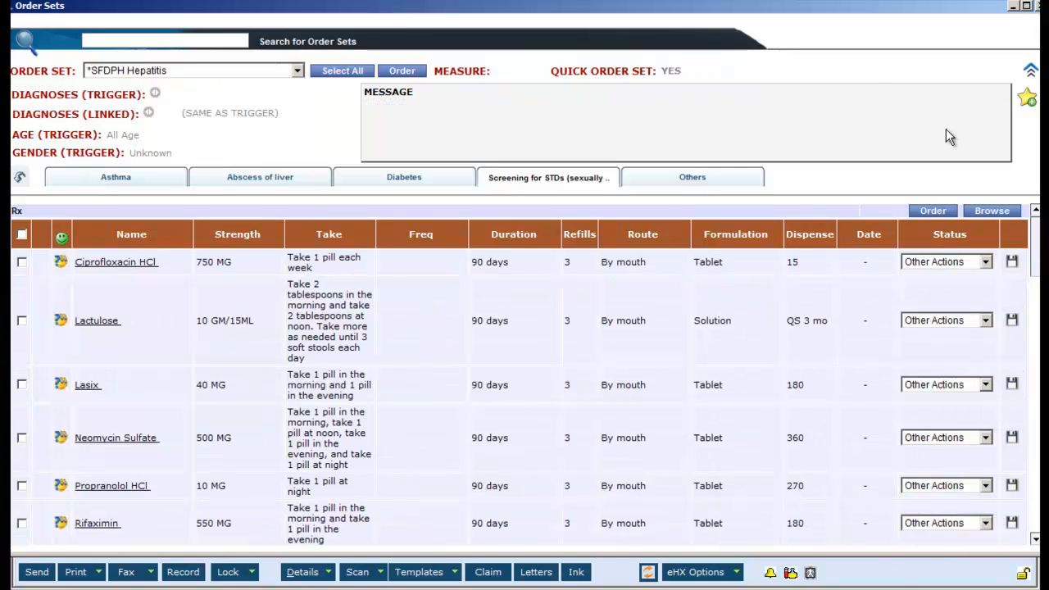
pyautogui.click(1028, 100)
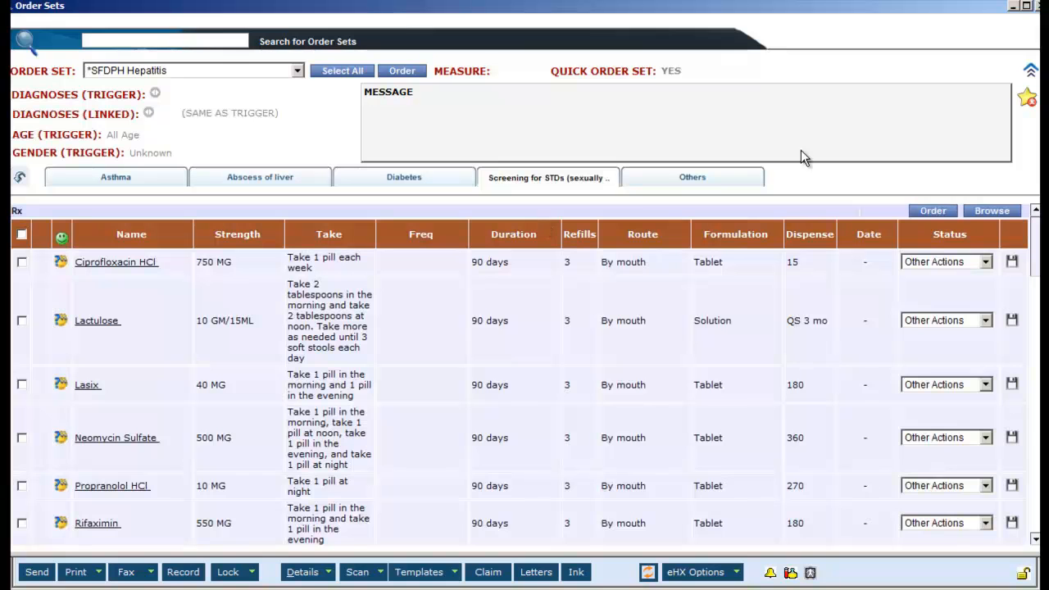
pyautogui.click(1037, 6)
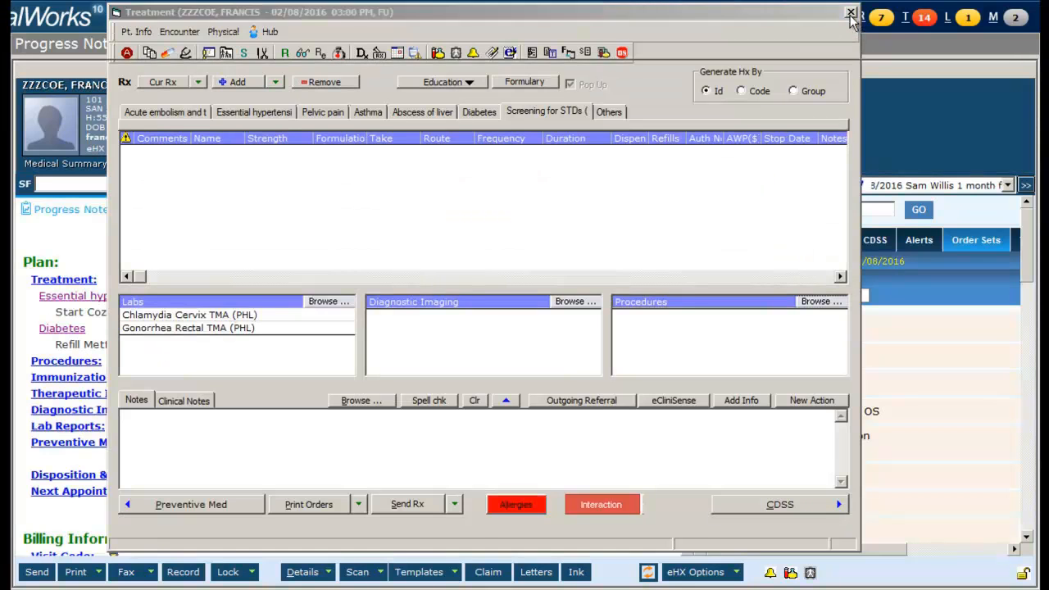
pyautogui.click(850, 13)
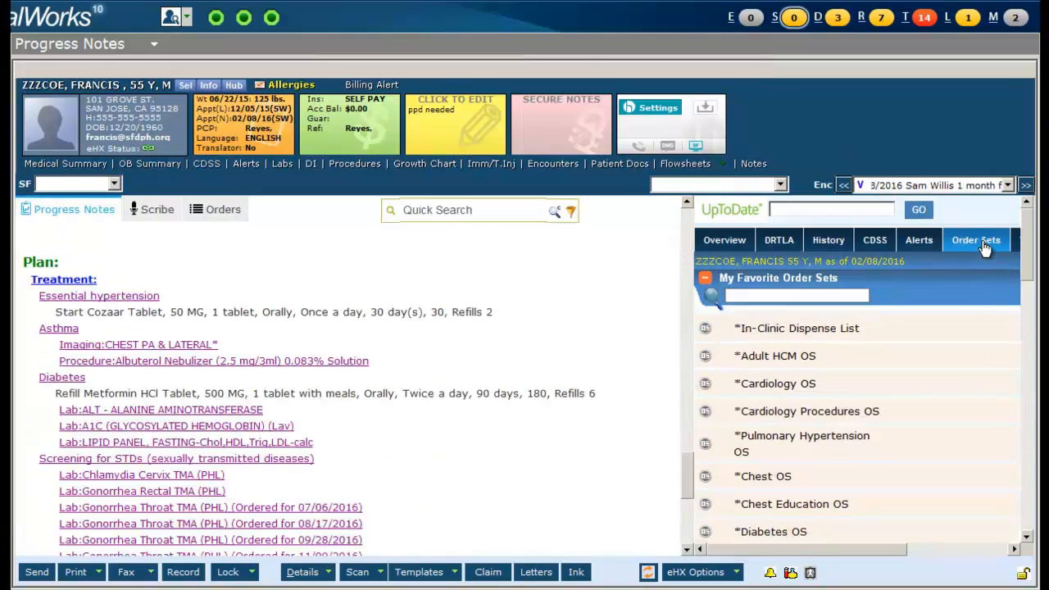
# Open the favorite order set *Adult HCM OS and select the fasting lipid panel, Gonorrhea Urine TMA (PHL) and Chlamydia Urine TMA (PHL) labs
pyautogui.moveTo(1028, 248)
pyautogui.mouseDown()
pyautogui.moveTo(1028, 258)
pyautogui.moveTo(1026, 247)
pyautogui.mouseUp()
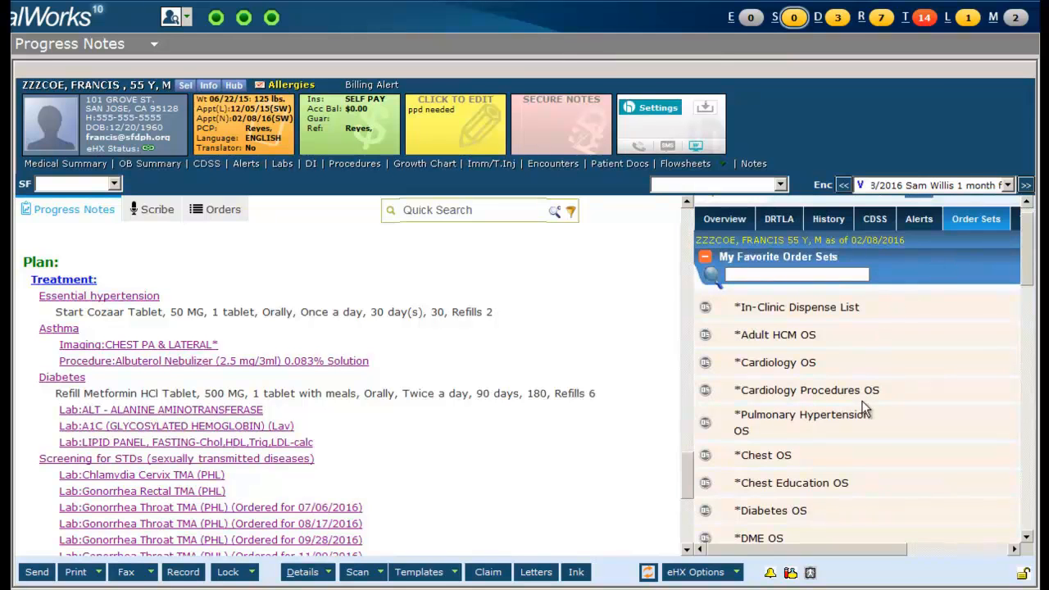
pyautogui.click(705, 334)
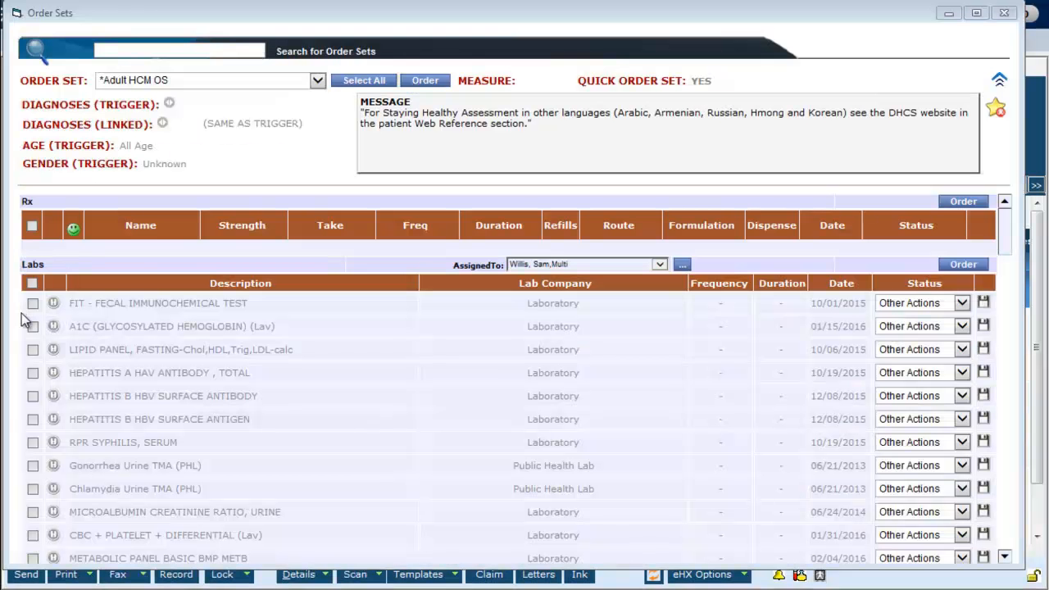
pyautogui.click(33, 349)
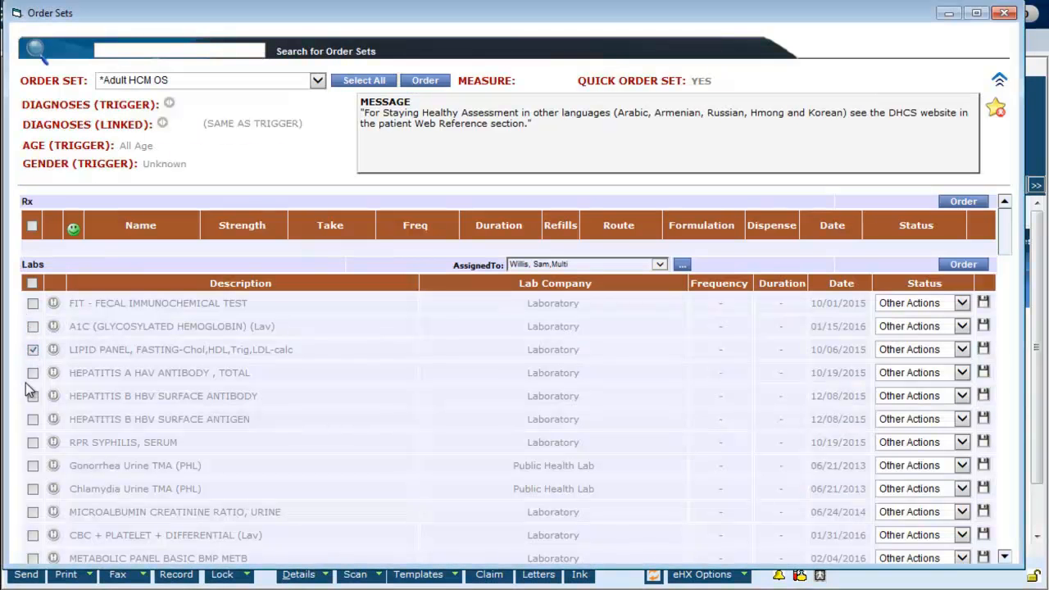
pyautogui.click(33, 465)
pyautogui.click(33, 488)
# Select Pap Smear, review the order set's imaging and immunization sections, and order the selected items
pyautogui.scroll(-5, 32, 491)
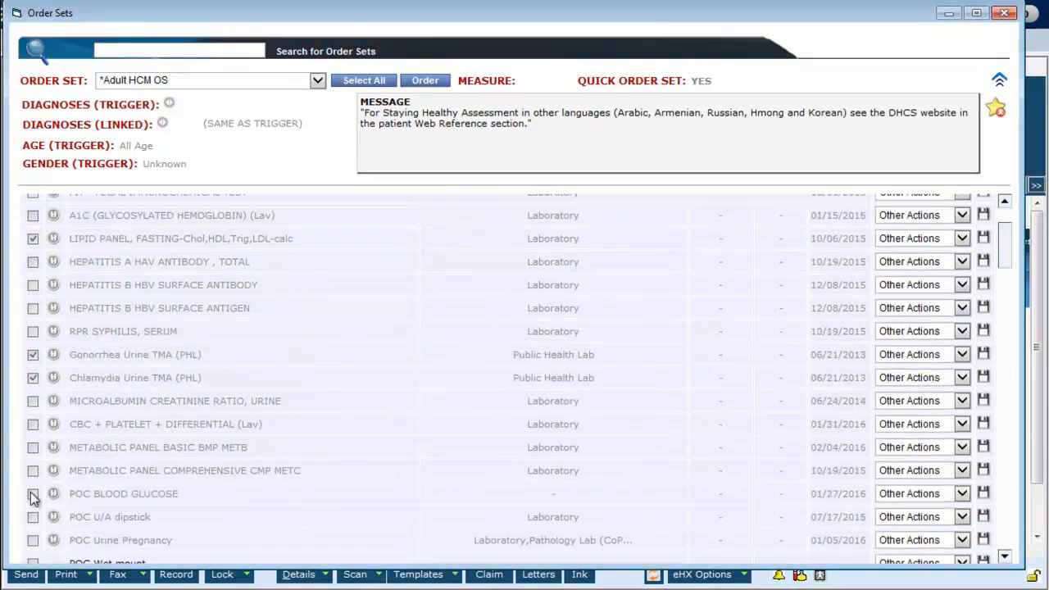
pyautogui.scroll(-1, 33, 496)
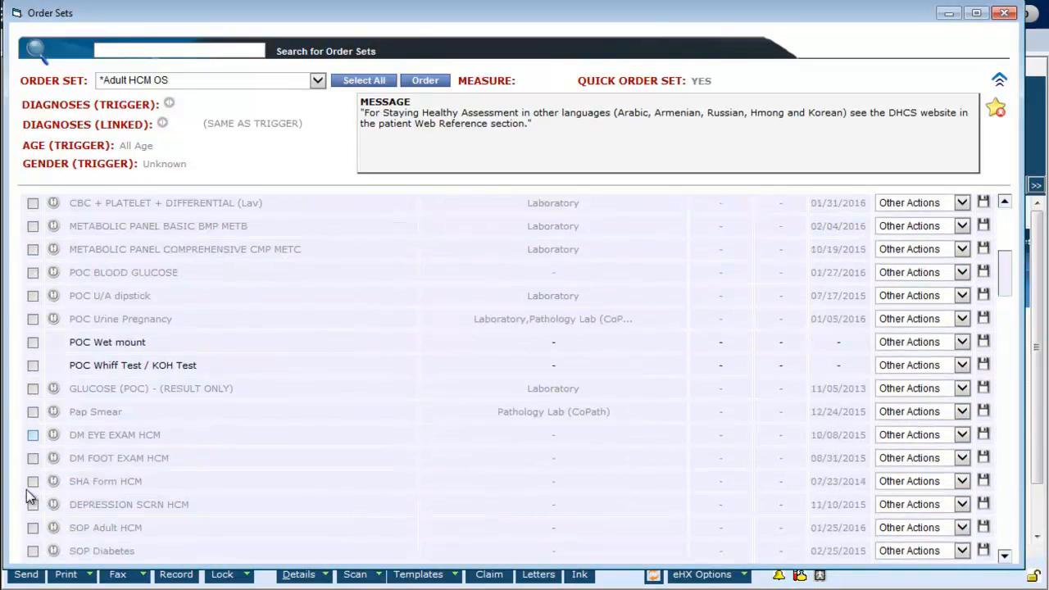
pyautogui.click(33, 412)
pyautogui.scroll(-5, 31, 427)
pyautogui.scroll(-3, 30, 431)
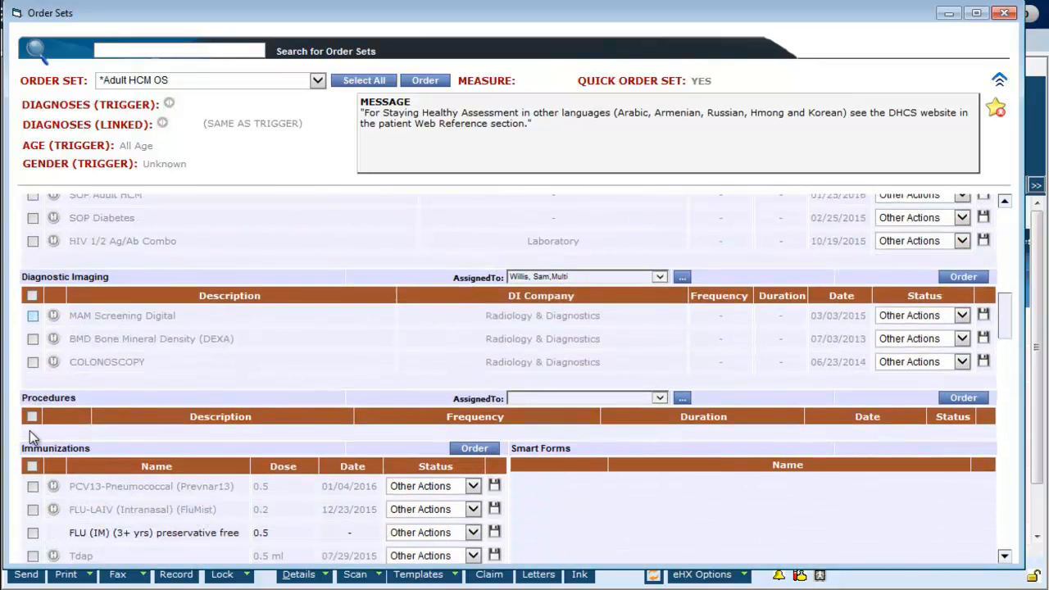
pyautogui.scroll(-3, 32, 435)
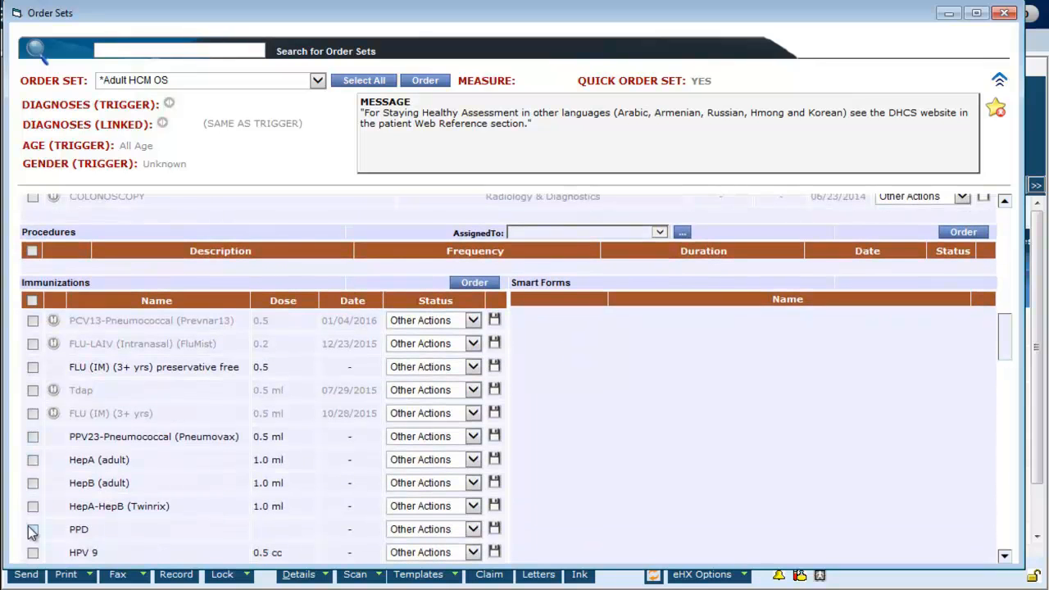
pyautogui.scroll(15, 368, 343)
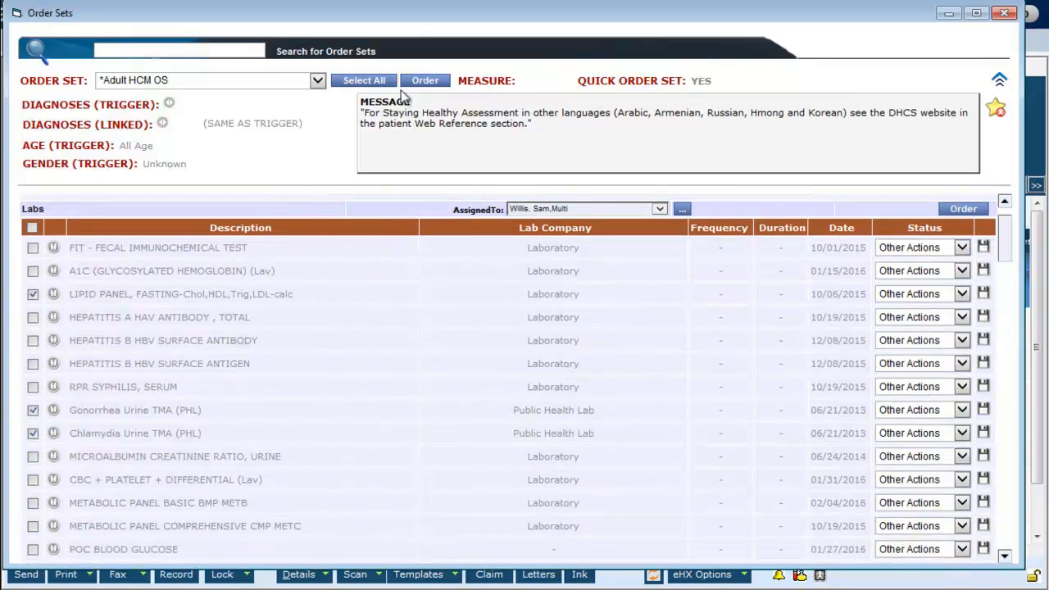
pyautogui.click(423, 81)
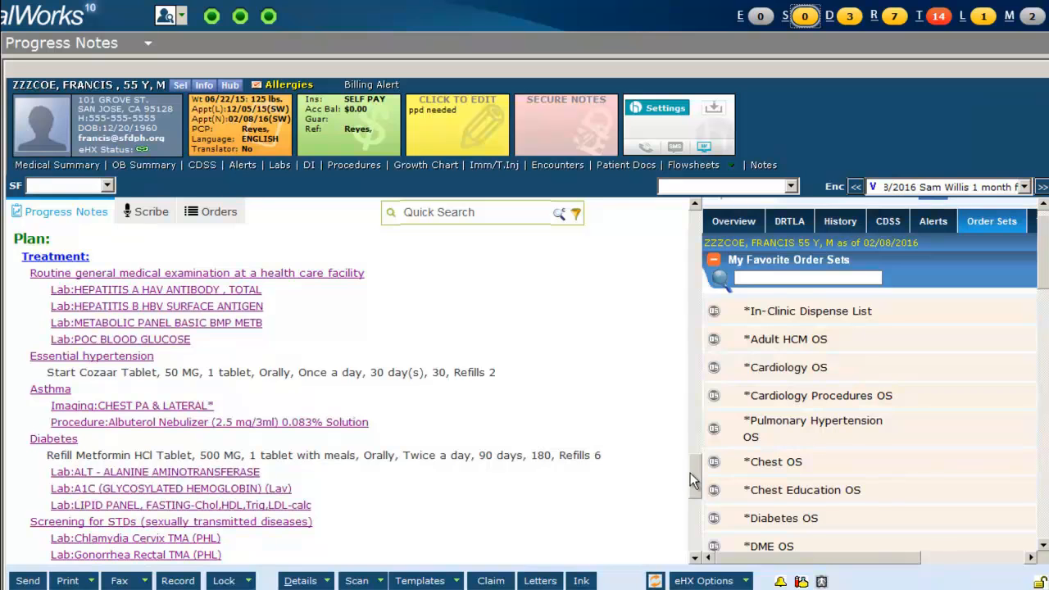
# Review the treatment plan, start an outgoing referral from Treatment, and set UCSF,Cardiology as the provider referred to
pyautogui.scroll(-1, 694, 481)
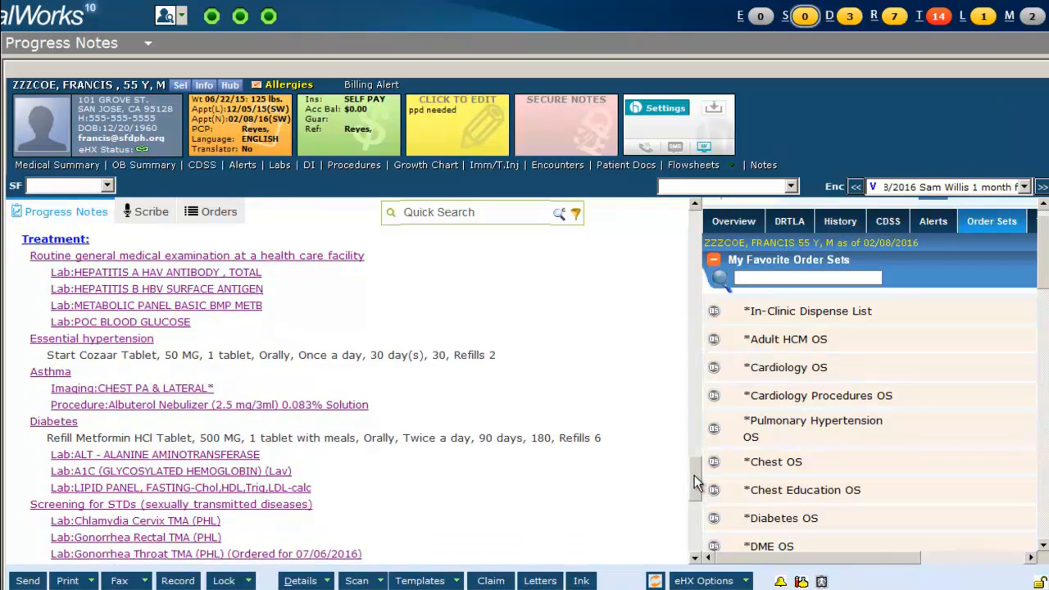
pyautogui.scroll(-1, 693, 481)
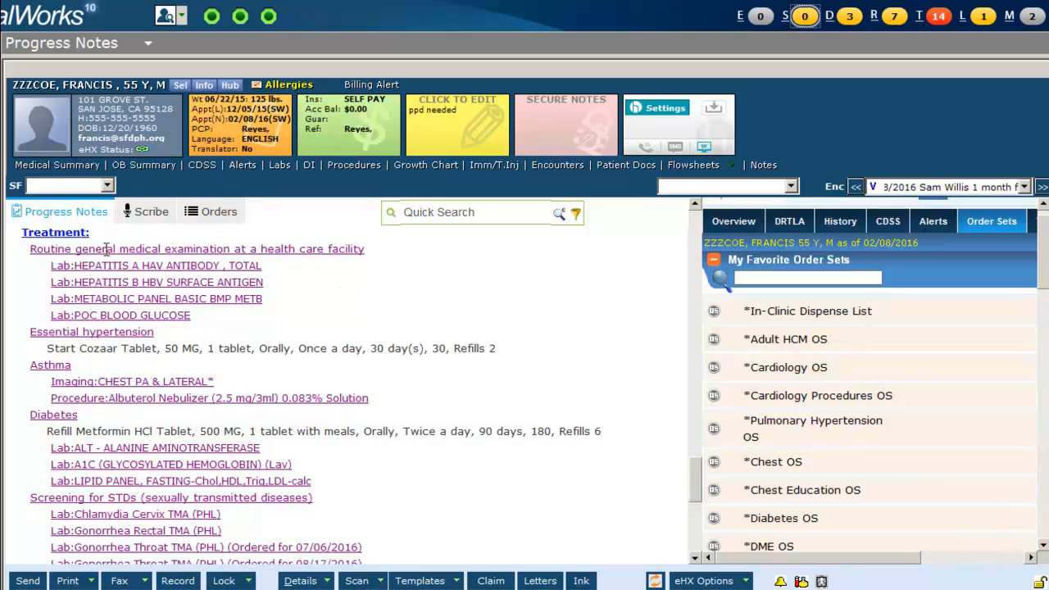
pyautogui.click(55, 236)
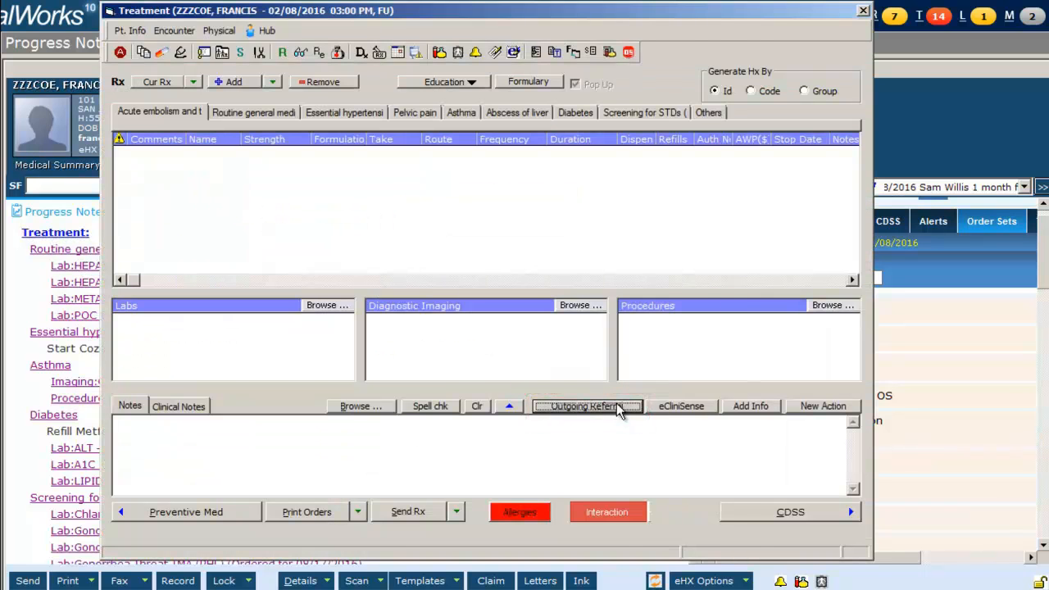
pyautogui.click(617, 406)
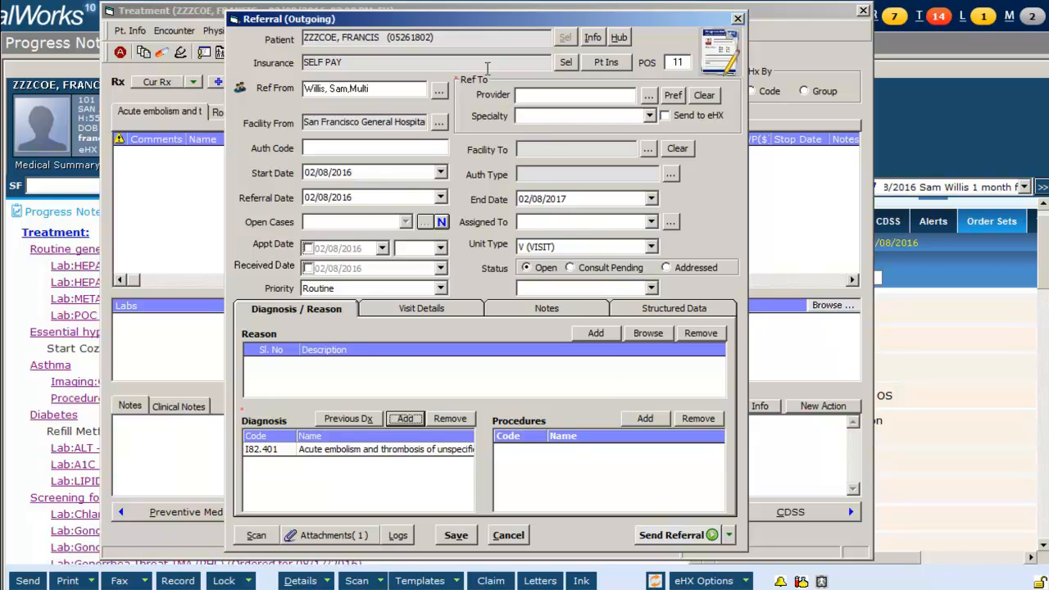
pyautogui.click(648, 95)
pyautogui.write('uc')
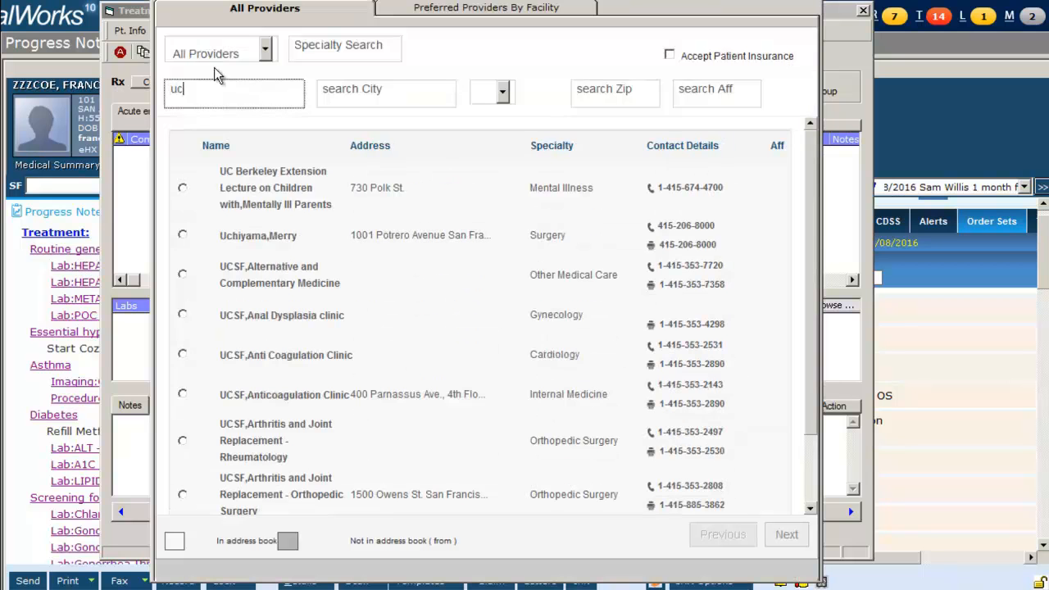
pyautogui.write('sf,card')
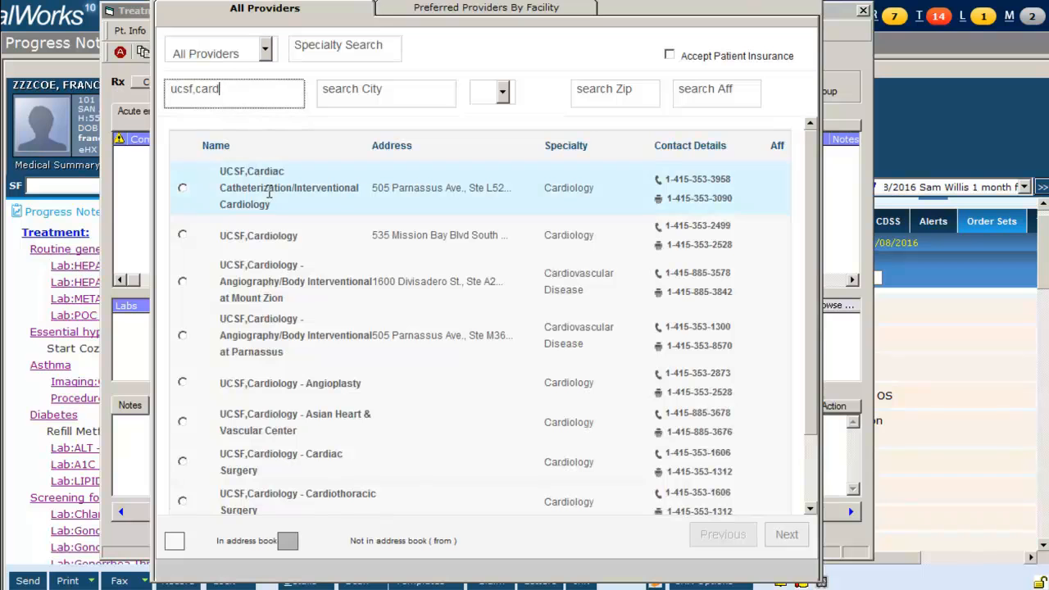
pyautogui.click(183, 236)
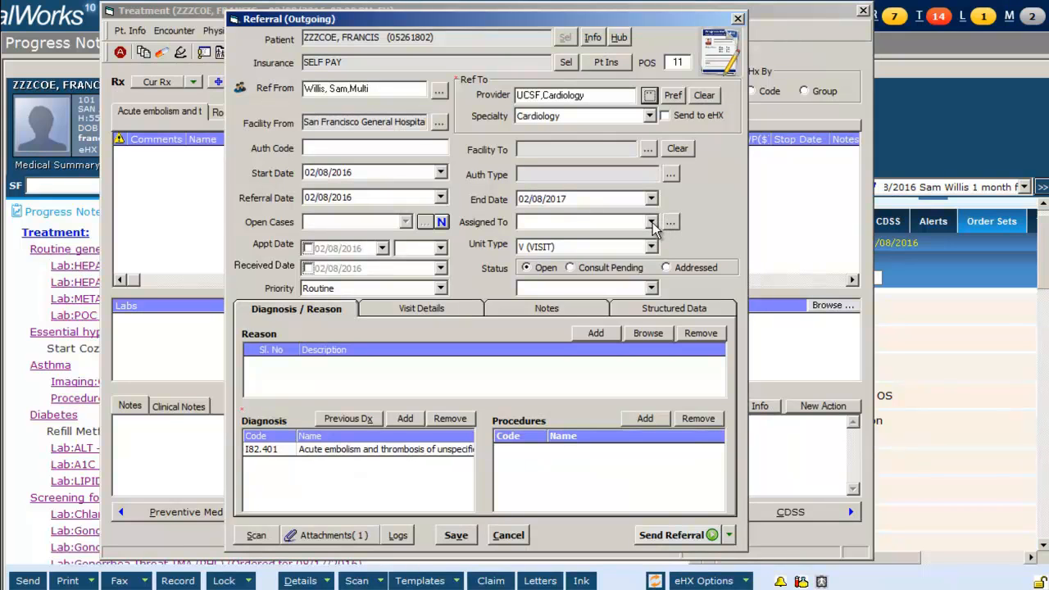
# Search the staff list for "train" and assign the outgoing referral to Trainer,eClinicalWorks
pyautogui.click(651, 222)
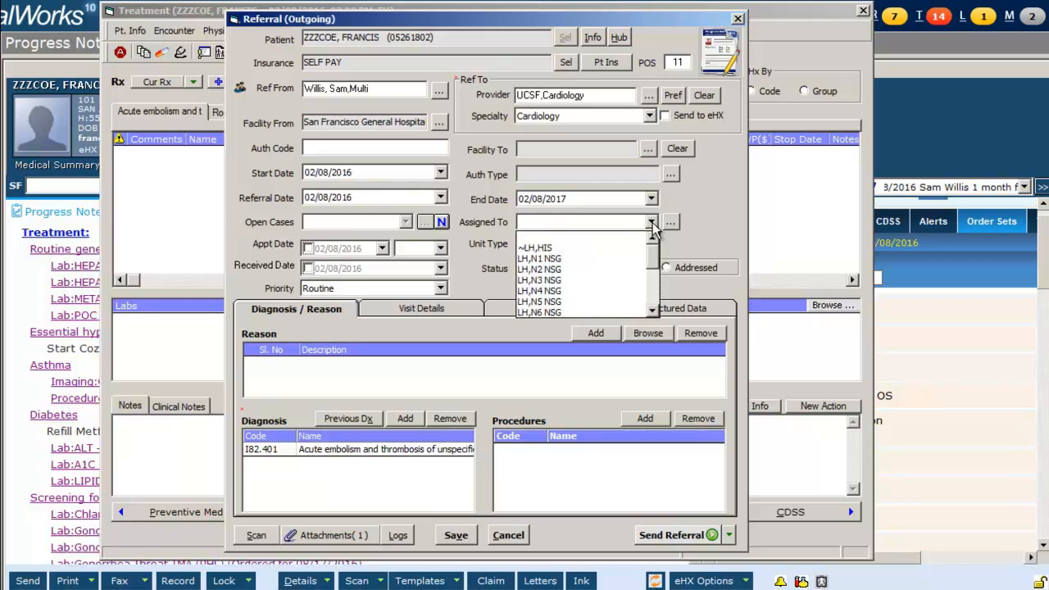
pyautogui.click(653, 222)
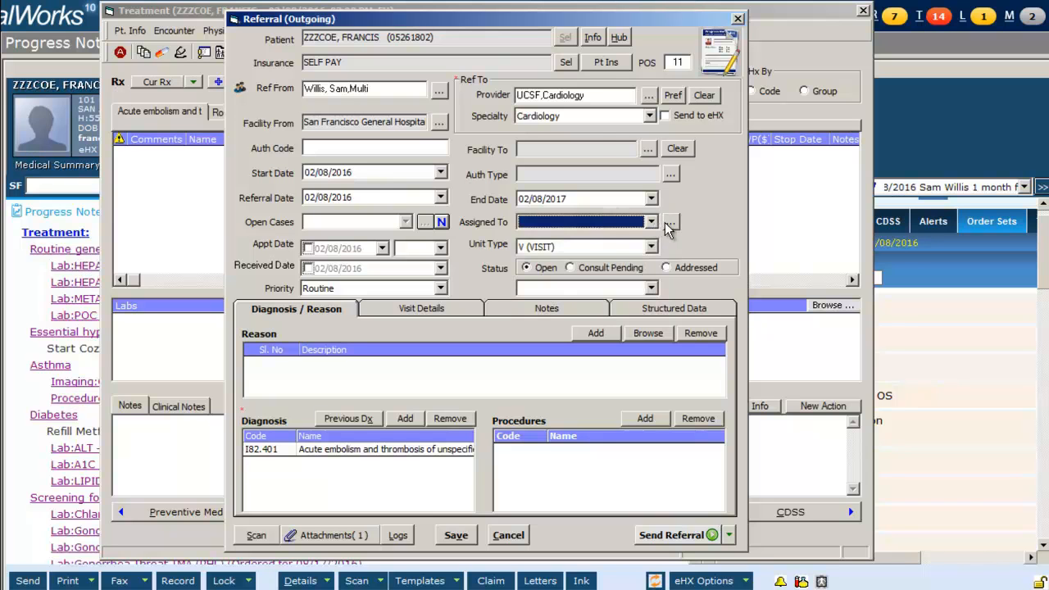
pyautogui.click(666, 222)
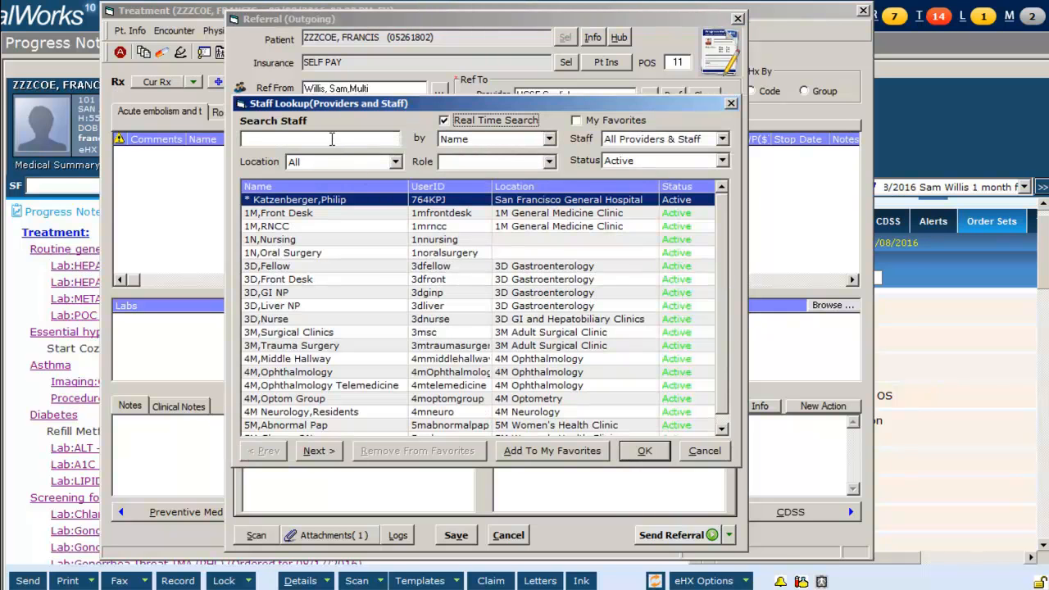
pyautogui.write('train')
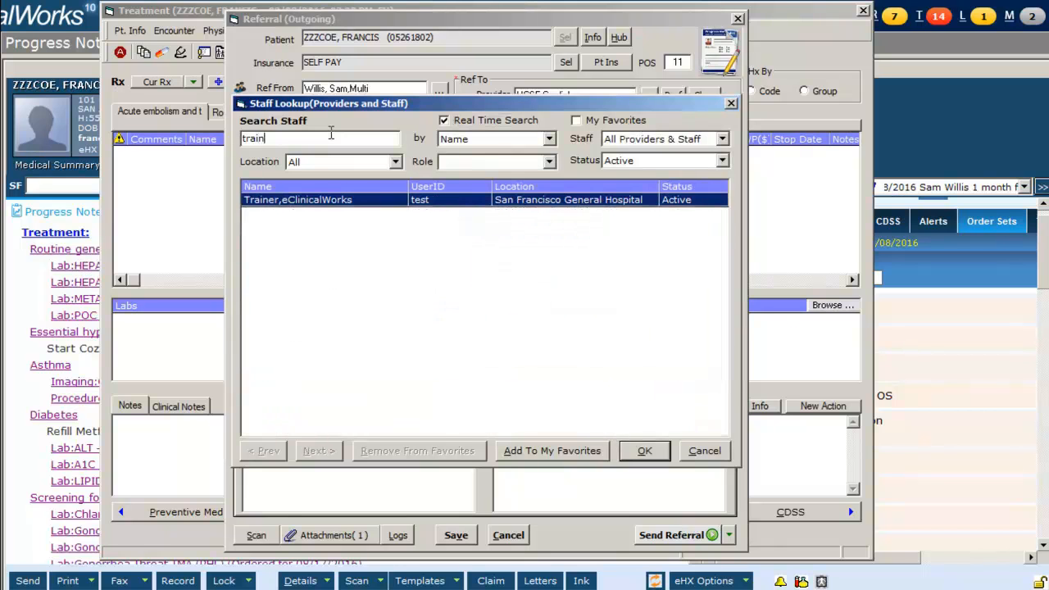
pyautogui.click(642, 451)
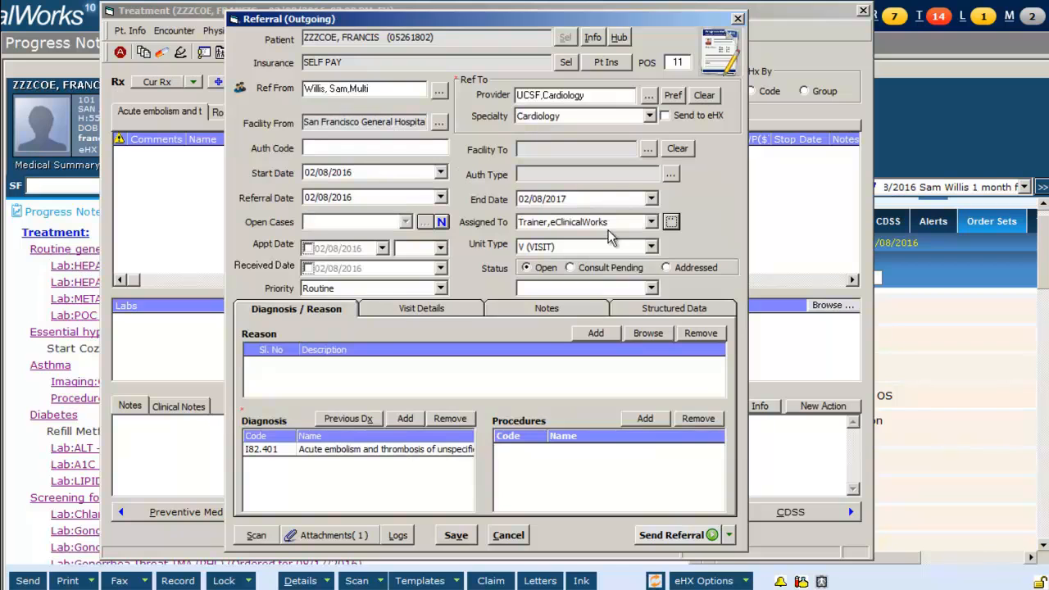
# Add the referral reason "55 yr old with history of heart problems"
pyautogui.click(596, 333)
pyautogui.write('55 yr')
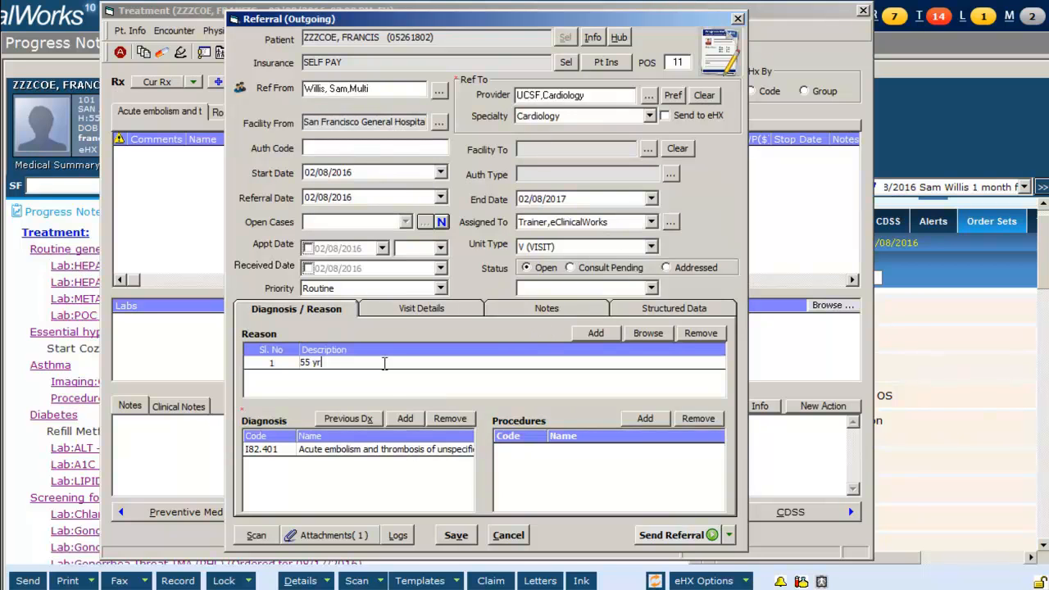
pyautogui.write(' old with history of heart problems')
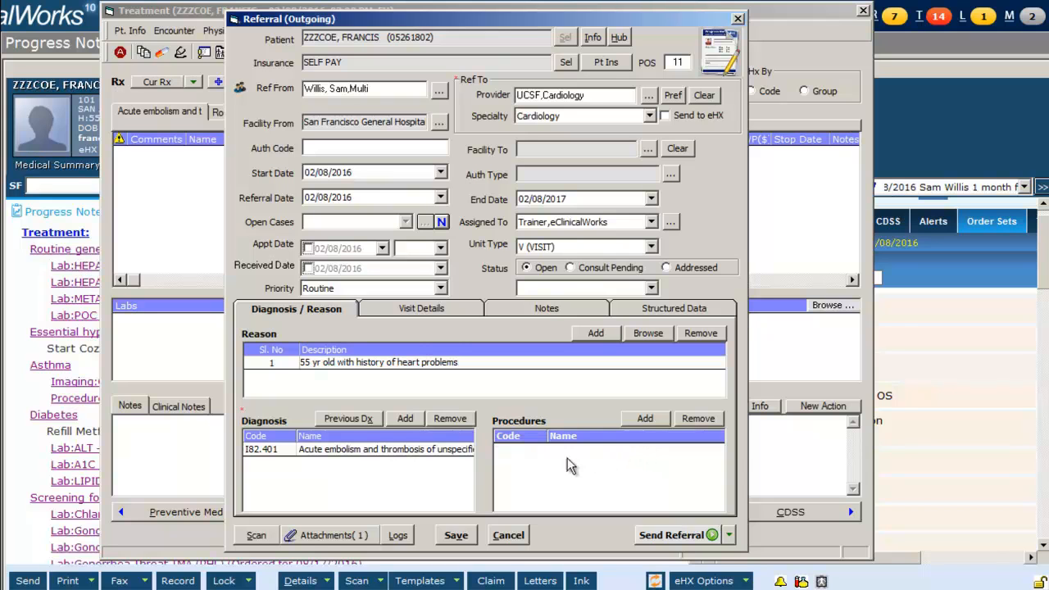
# Save the referral with the medical summary as its attachment, and choose to fax it with the attachment
pyautogui.click(360, 537)
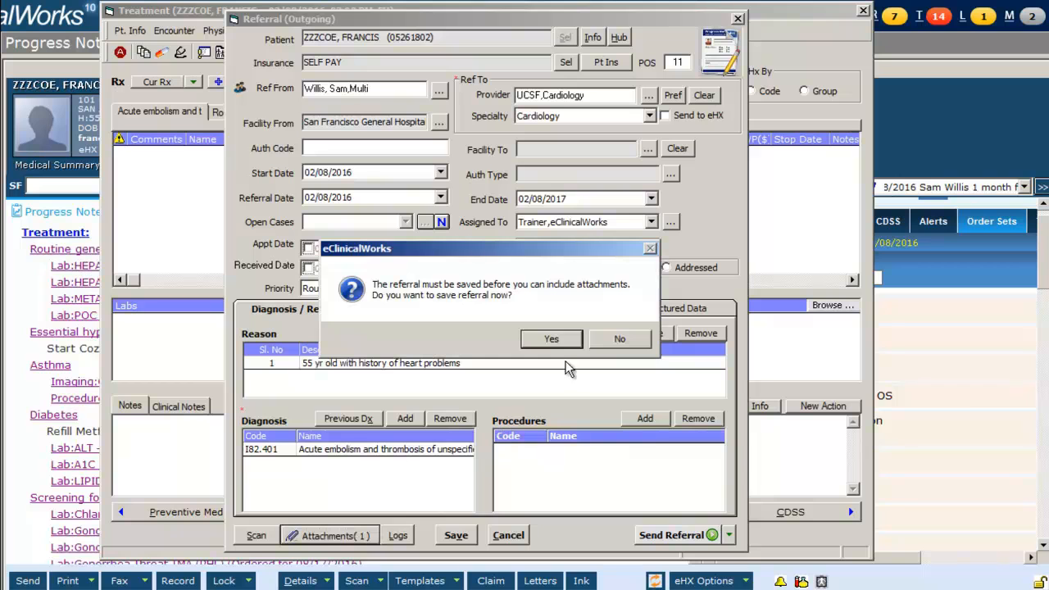
pyautogui.click(566, 337)
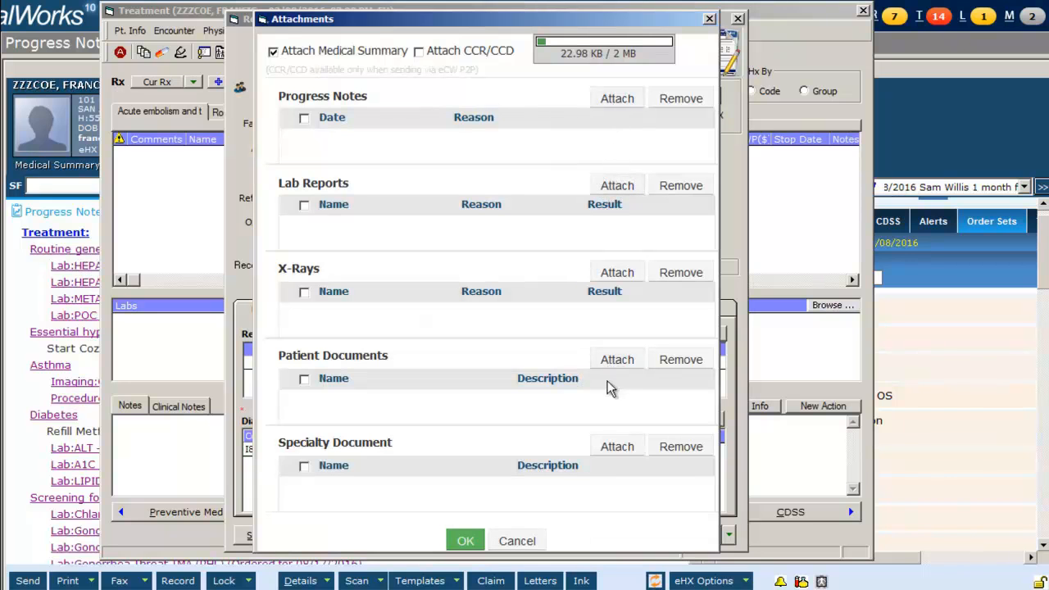
pyautogui.click(465, 539)
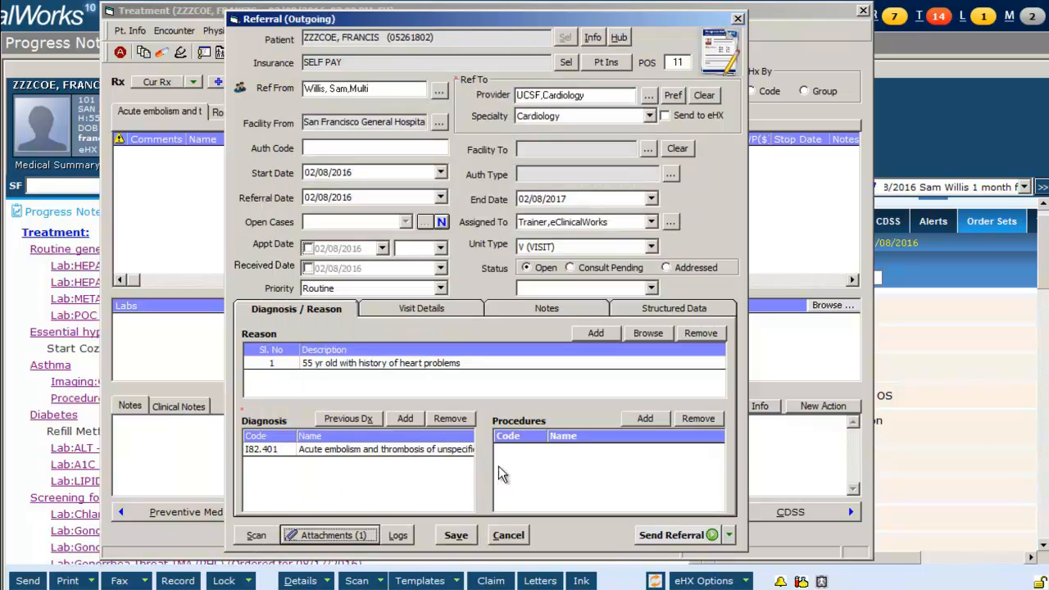
pyautogui.click(729, 536)
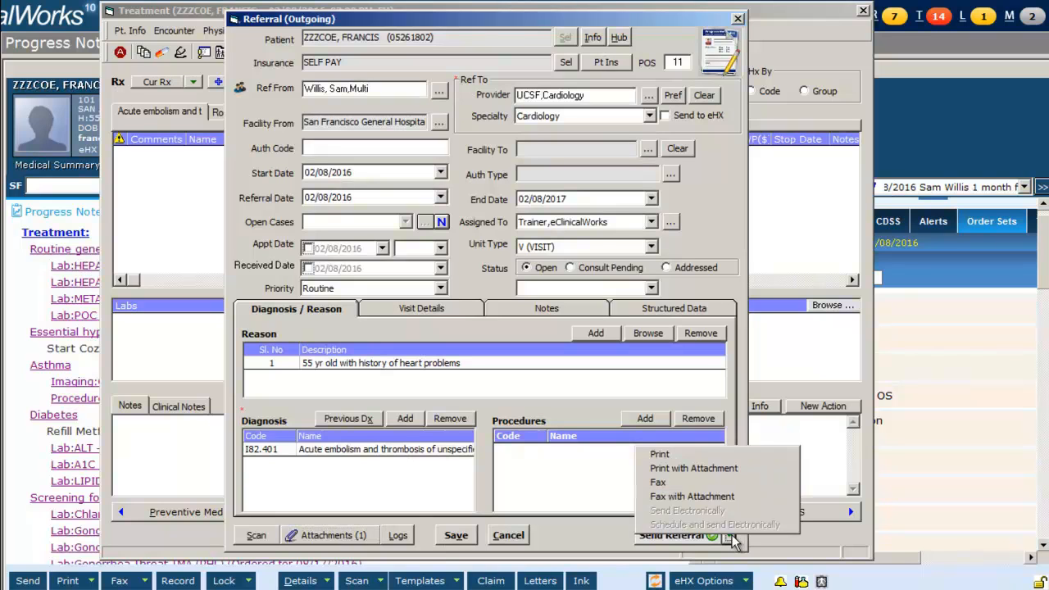
pyautogui.click(708, 494)
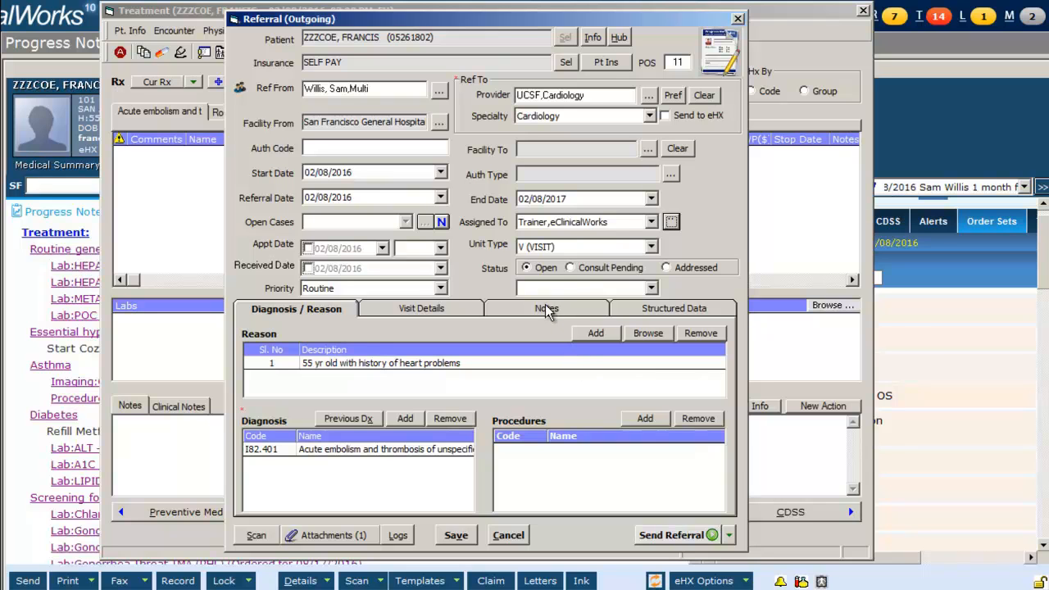
# Keep the referral's status Open, reassign it to a staff member at SF Department of Public Health found by last name, and save it
pyautogui.click(528, 267)
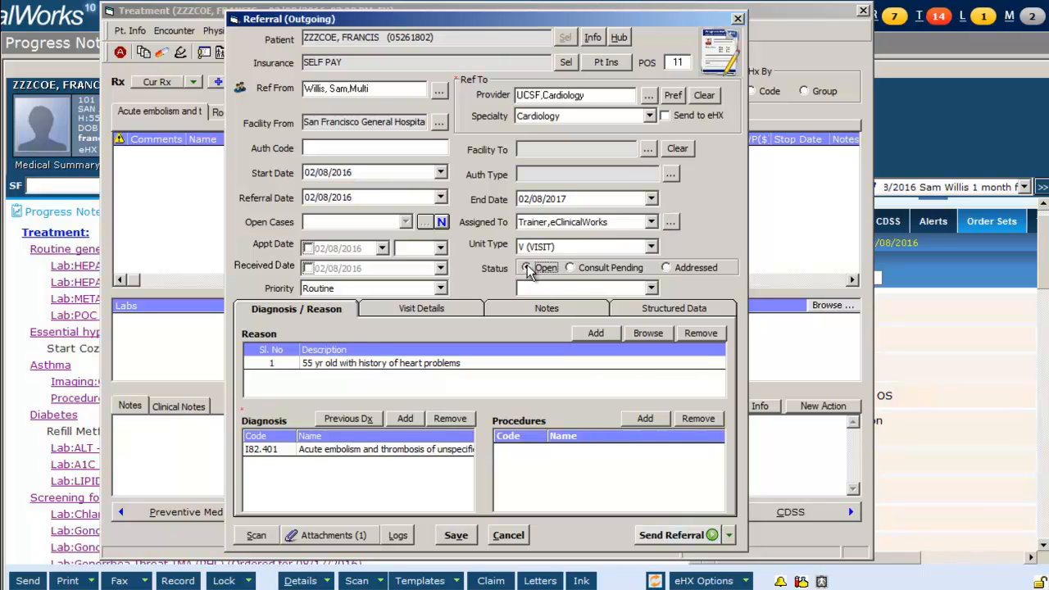
pyautogui.click(671, 221)
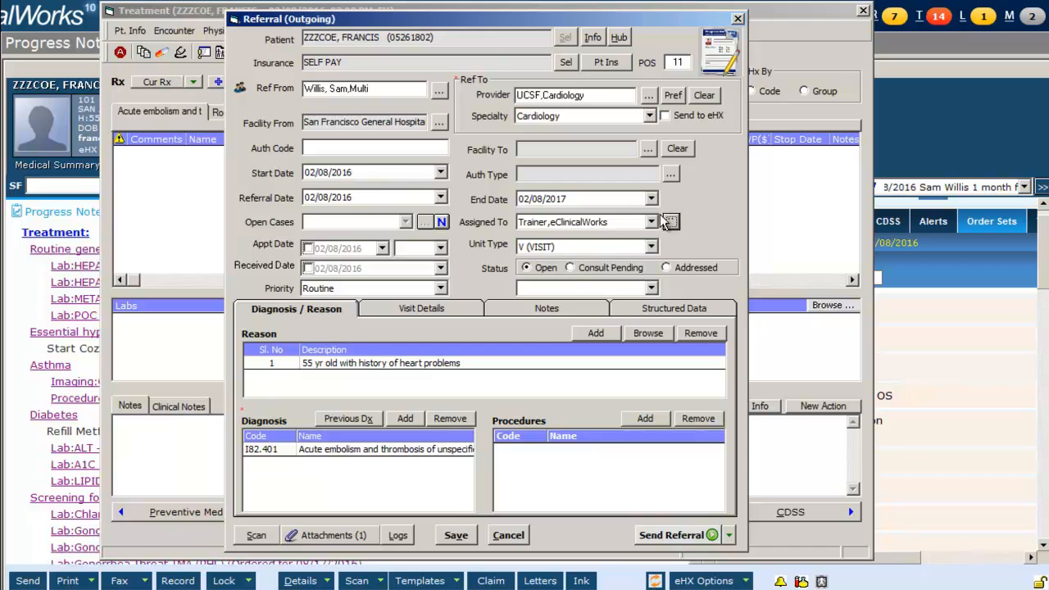
pyautogui.click(672, 222)
pyautogui.click(312, 138)
pyautogui.write('brush')
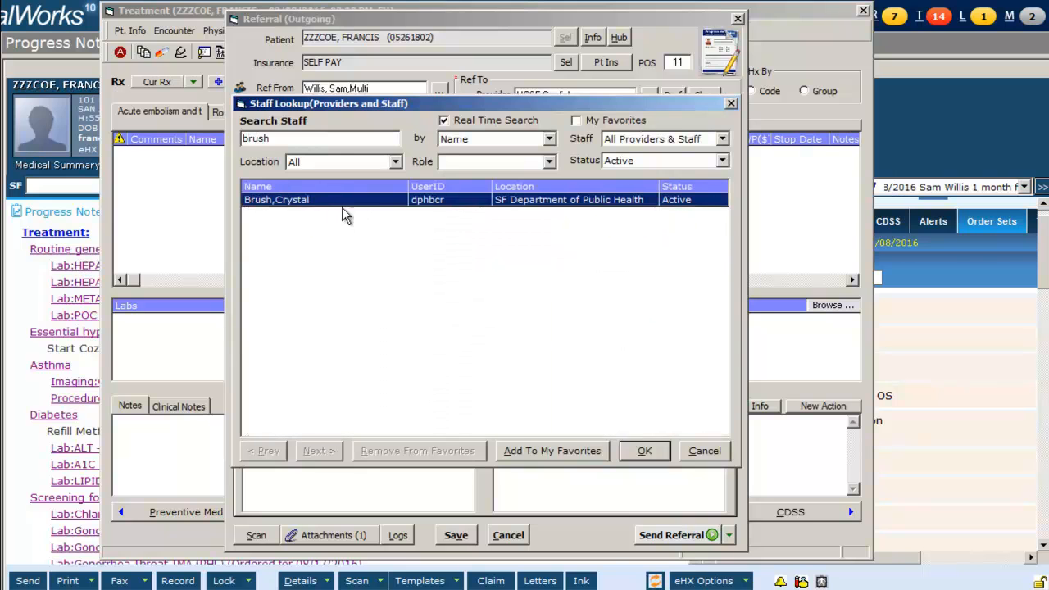
pyautogui.click(642, 450)
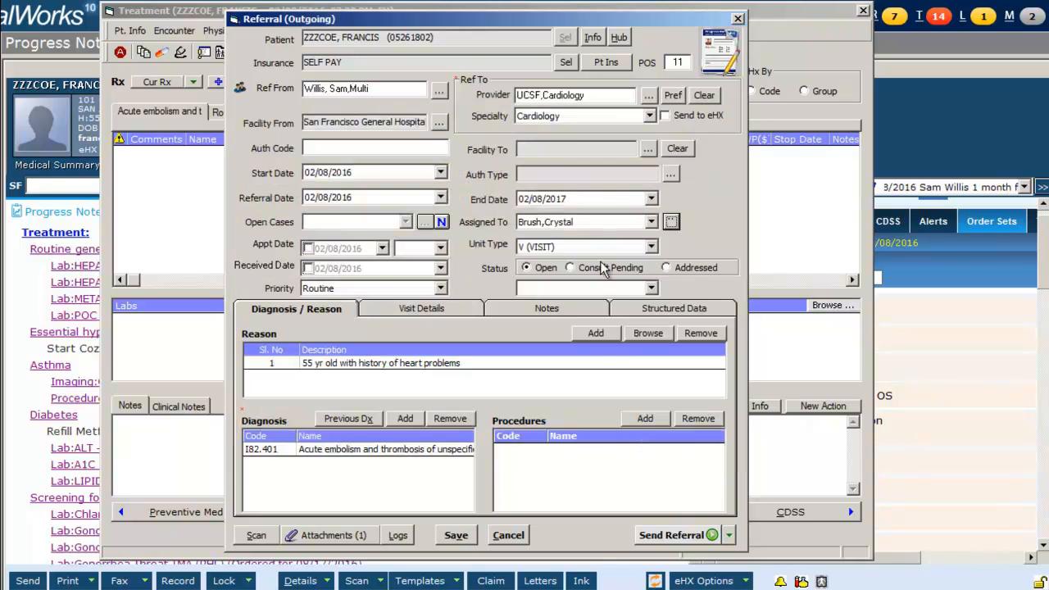
pyautogui.click(544, 312)
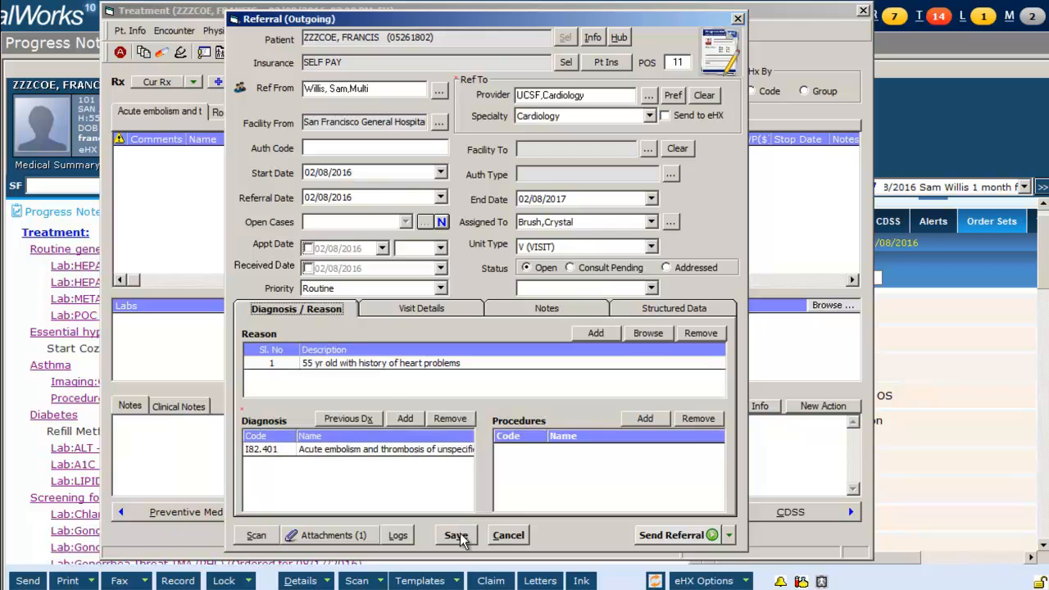
pyautogui.click(458, 540)
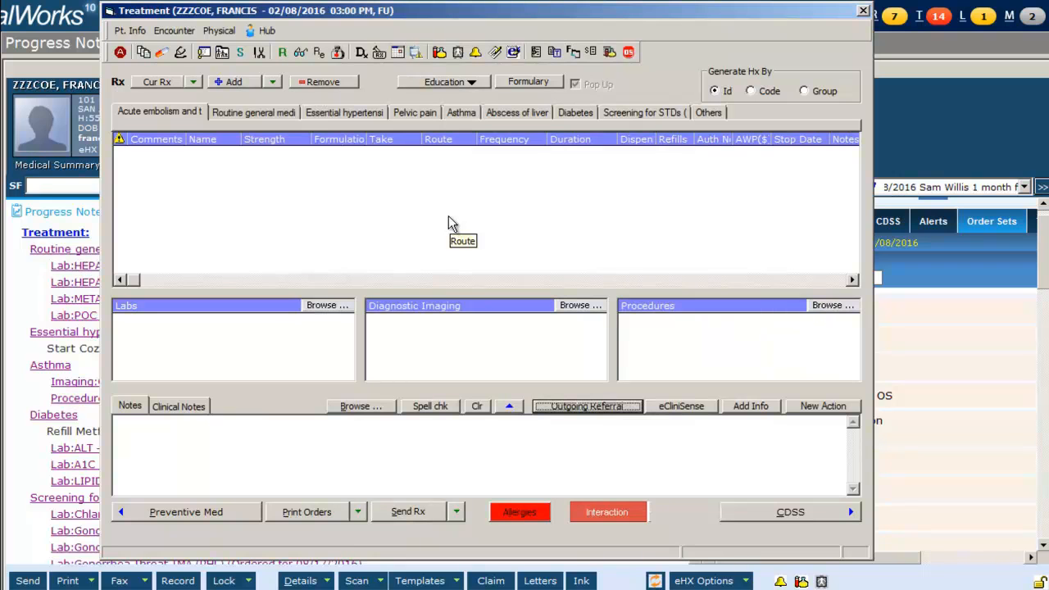
# Open SFDPH eLink from the patient hub and start a new eReferral for the patient
pyautogui.click(277, 32)
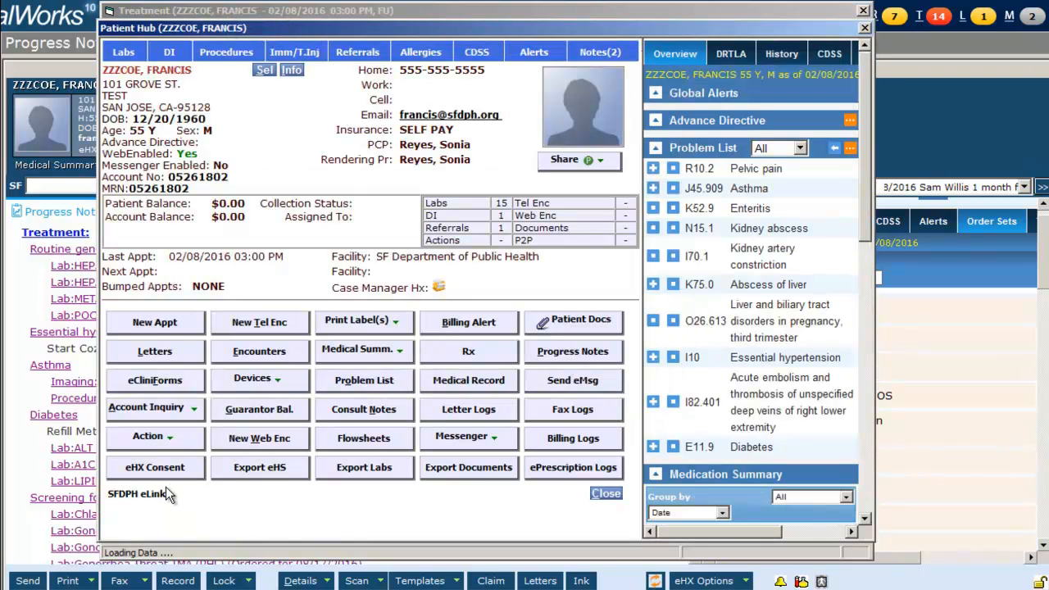
pyautogui.click(140, 494)
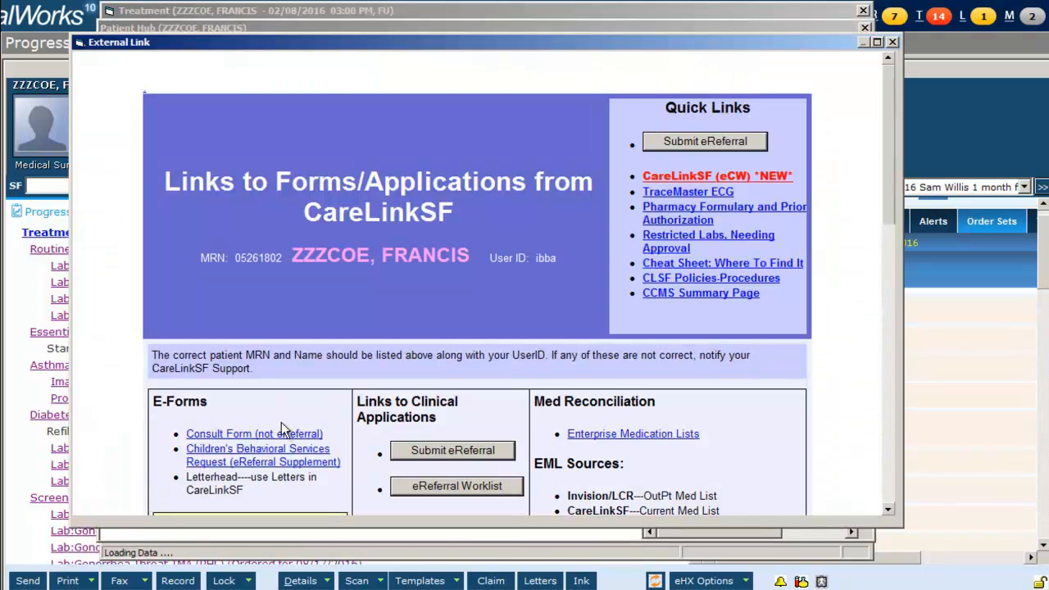
pyautogui.click(467, 445)
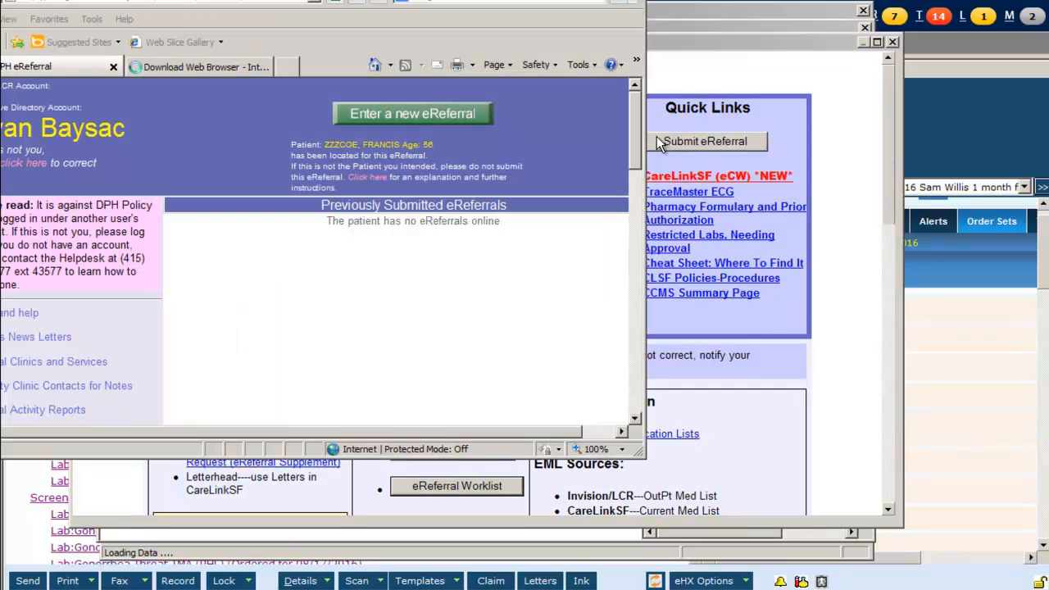
pyautogui.click(465, 116)
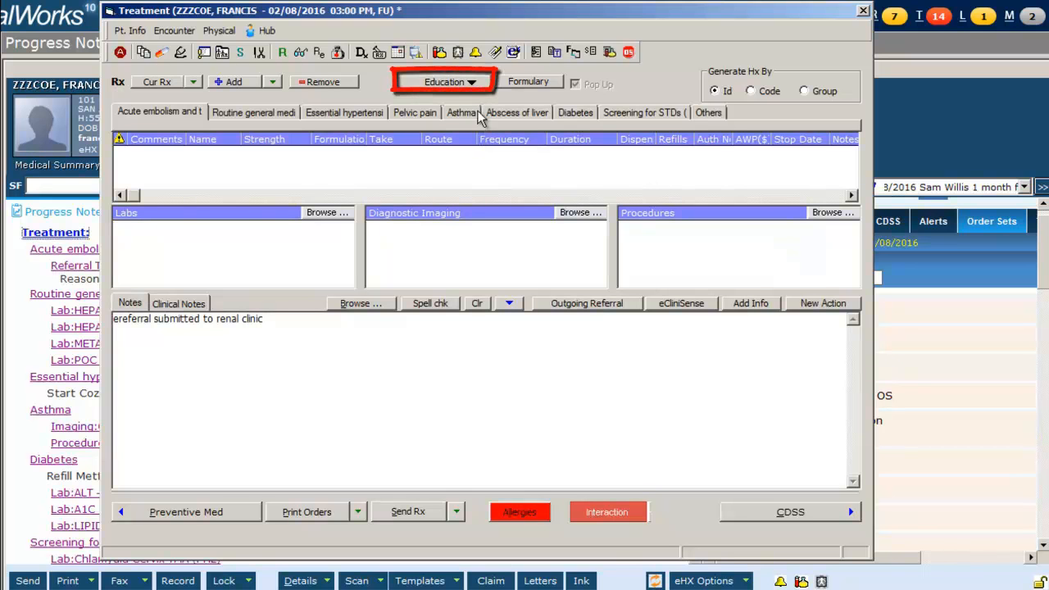
# Open Patient Education from Treatment and select the handout Well Visit, Ages 18 to 50: Care Instructions
pyautogui.click(472, 86)
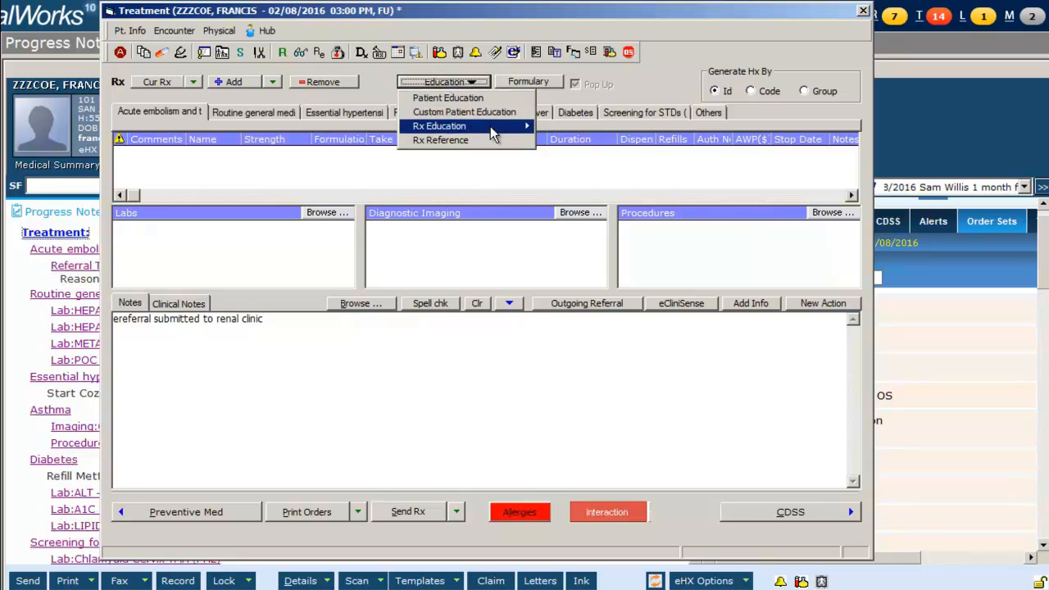
pyautogui.moveTo(491, 129)
pyautogui.click(490, 97)
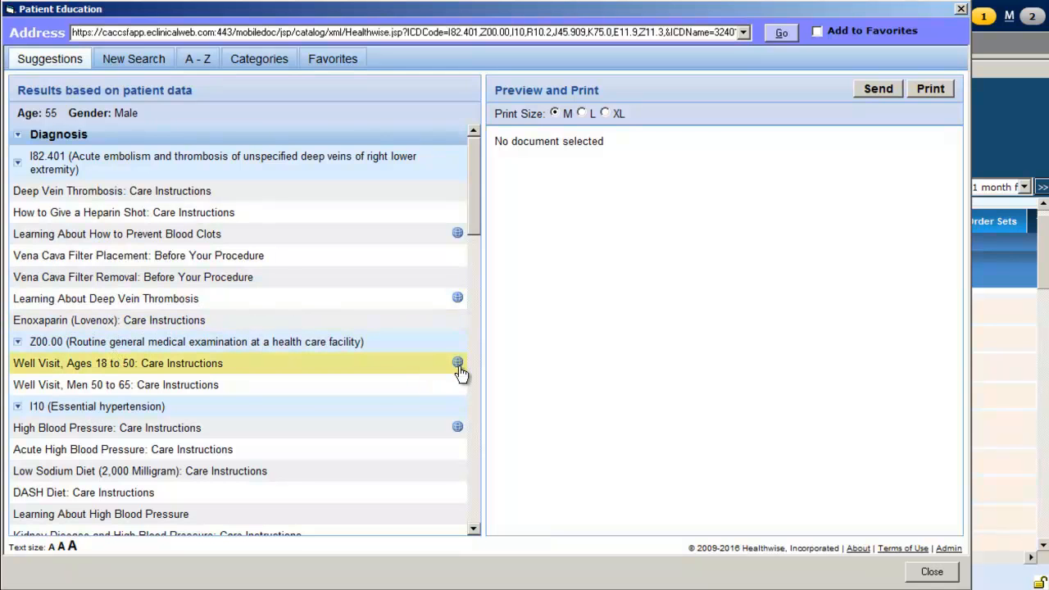
pyautogui.click(402, 366)
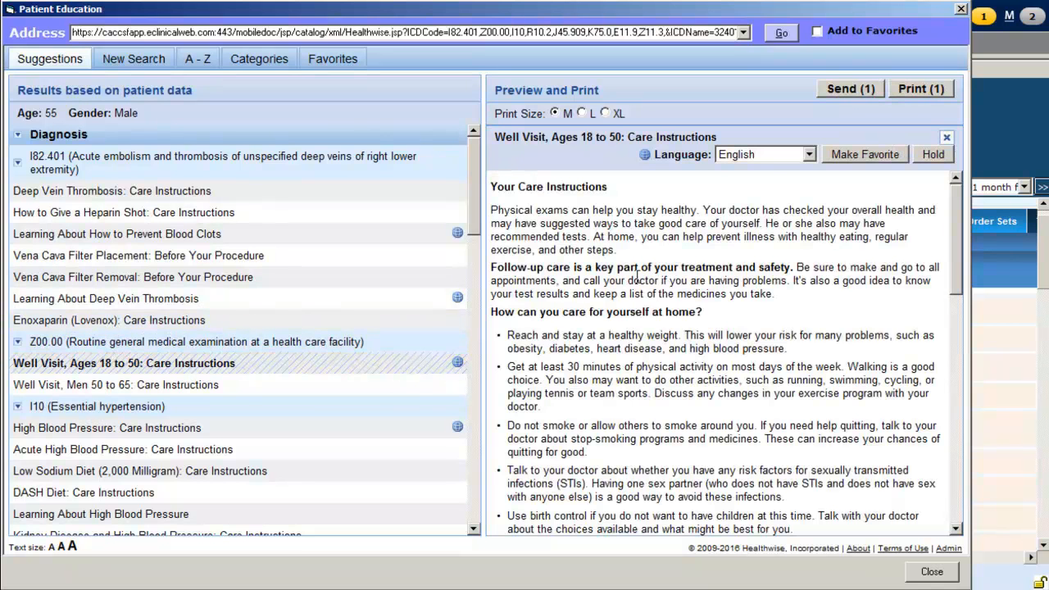
# Print the well visit handout in Bosnian, and close Patient Education and Treatment to return to the progress note
pyautogui.click(808, 155)
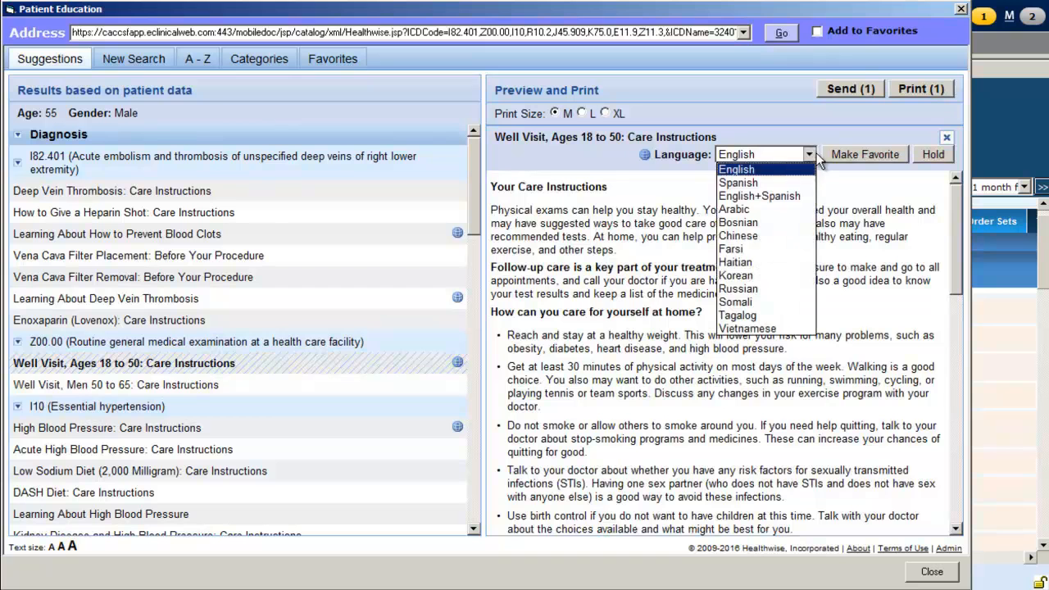
pyautogui.click(814, 223)
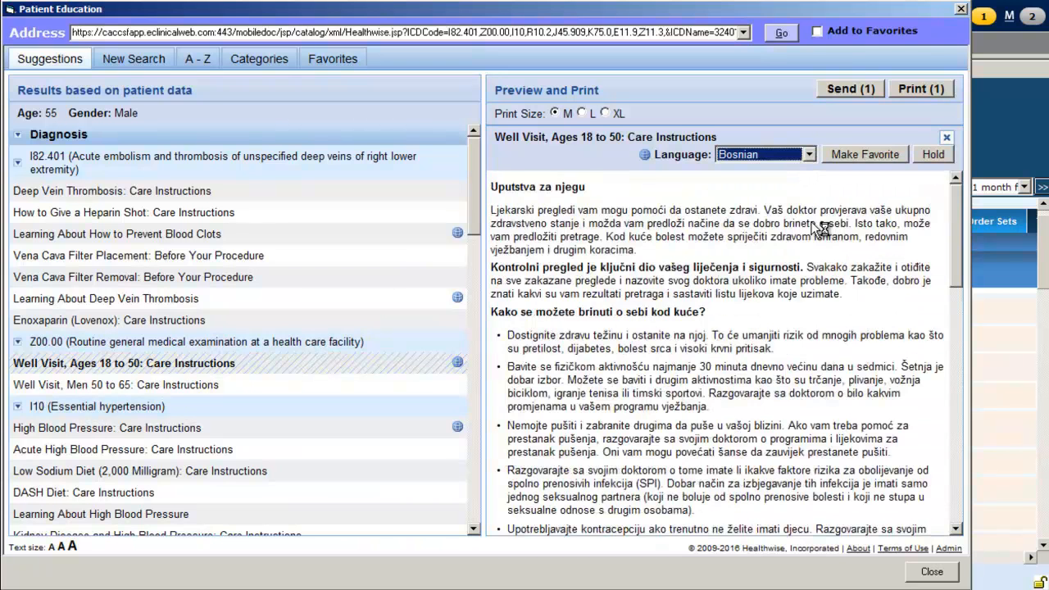
pyautogui.click(922, 91)
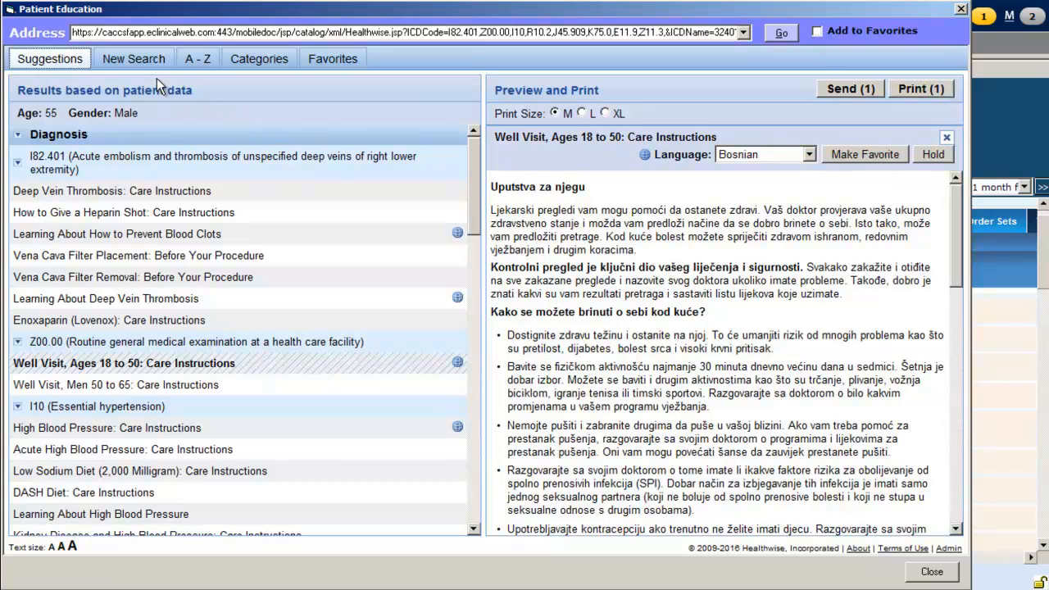
pyautogui.click(141, 62)
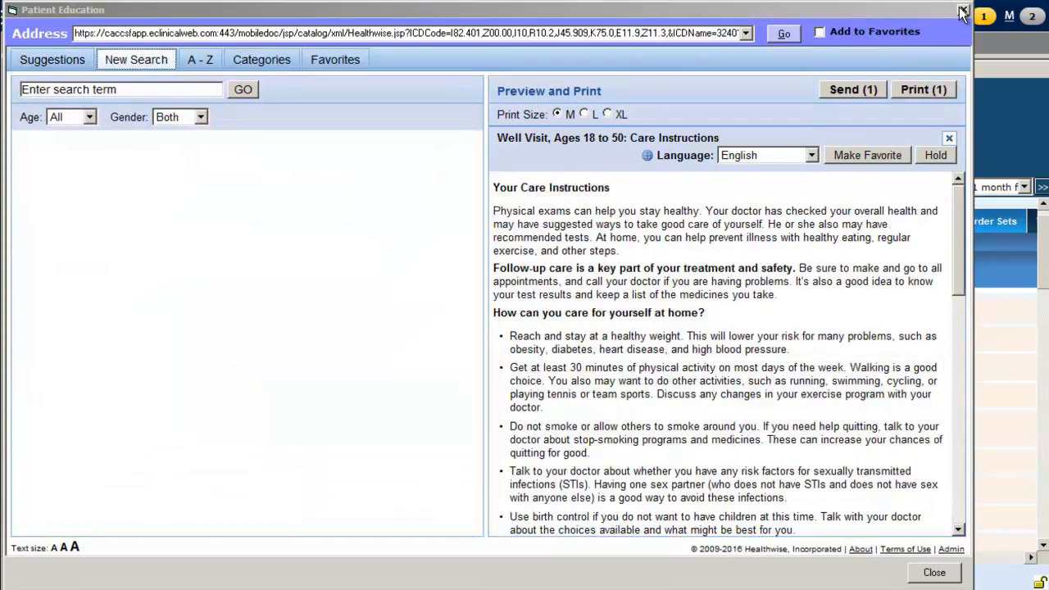
pyautogui.click(960, 9)
pyautogui.click(863, 10)
# Add a Tdap immunization with status Pending to the 2016-02-08 visit from the progress note's Immunizations section
pyautogui.scroll(-10, 700, 506)
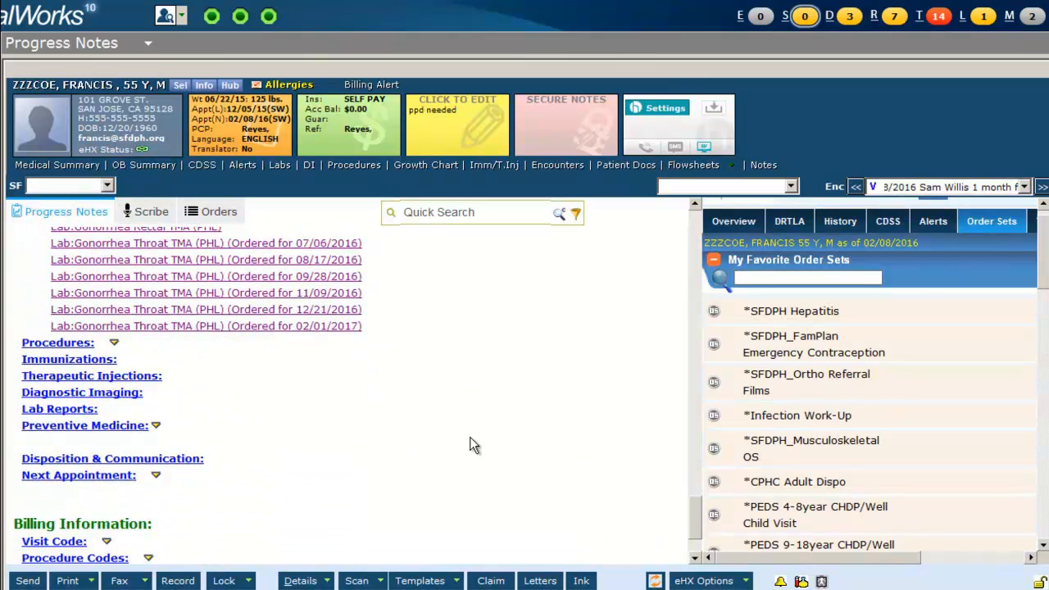
pyautogui.click(91, 364)
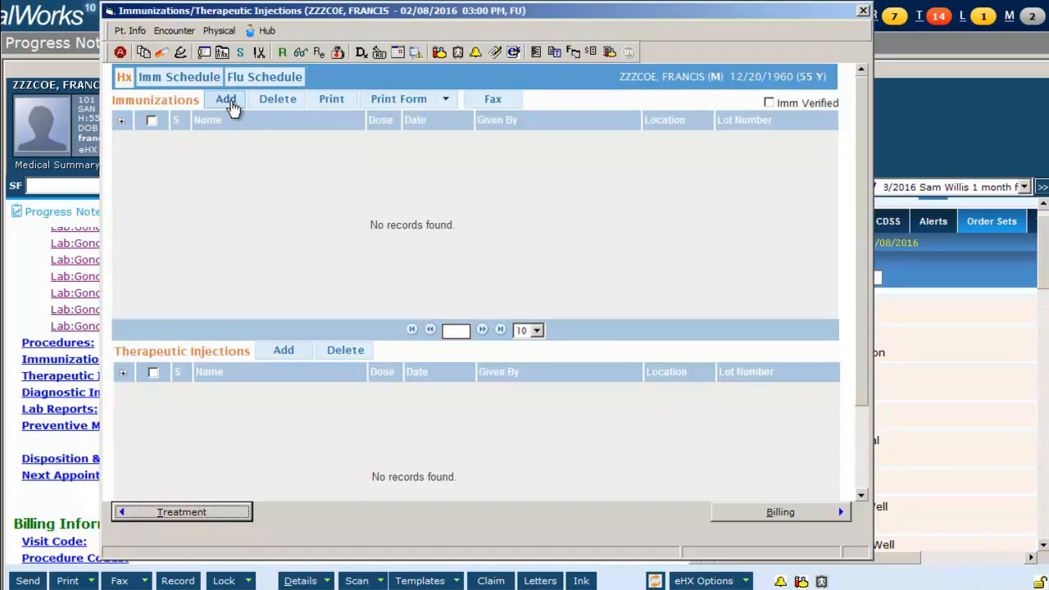
pyautogui.click(226, 100)
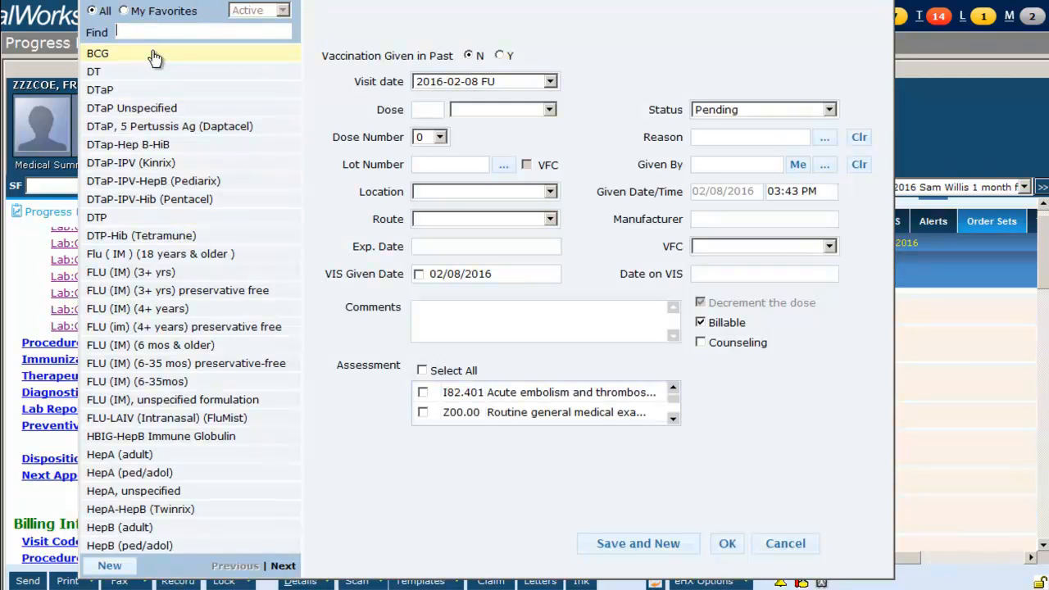
pyautogui.write('td')
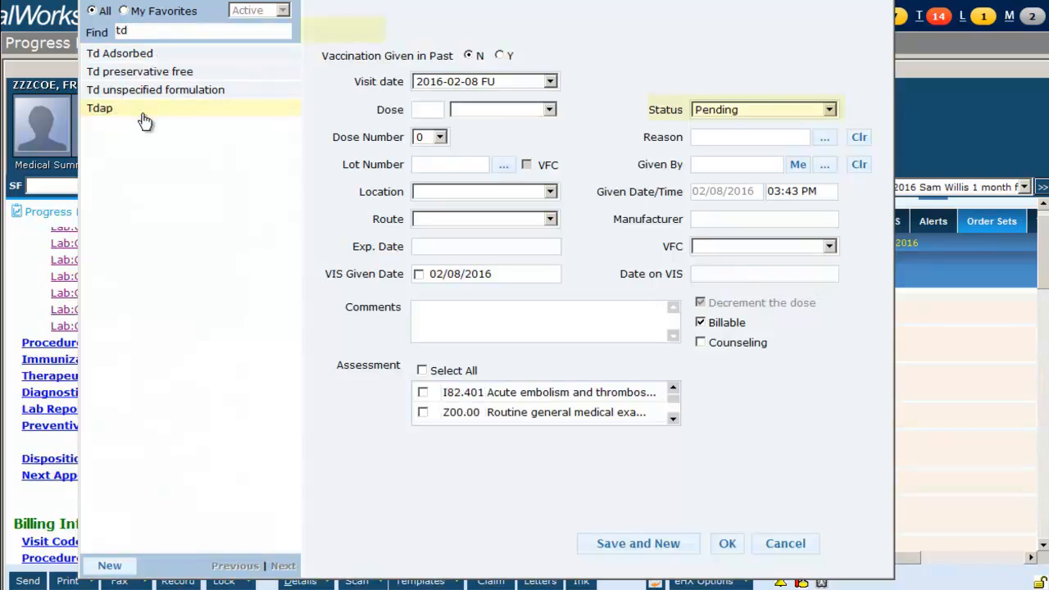
pyautogui.click(143, 121)
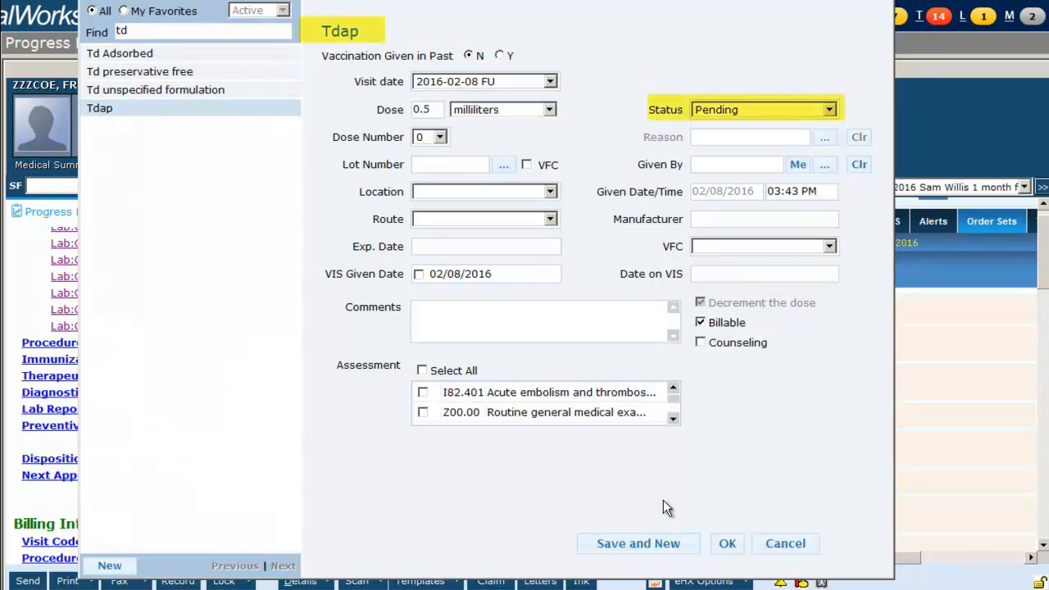
pyautogui.click(725, 545)
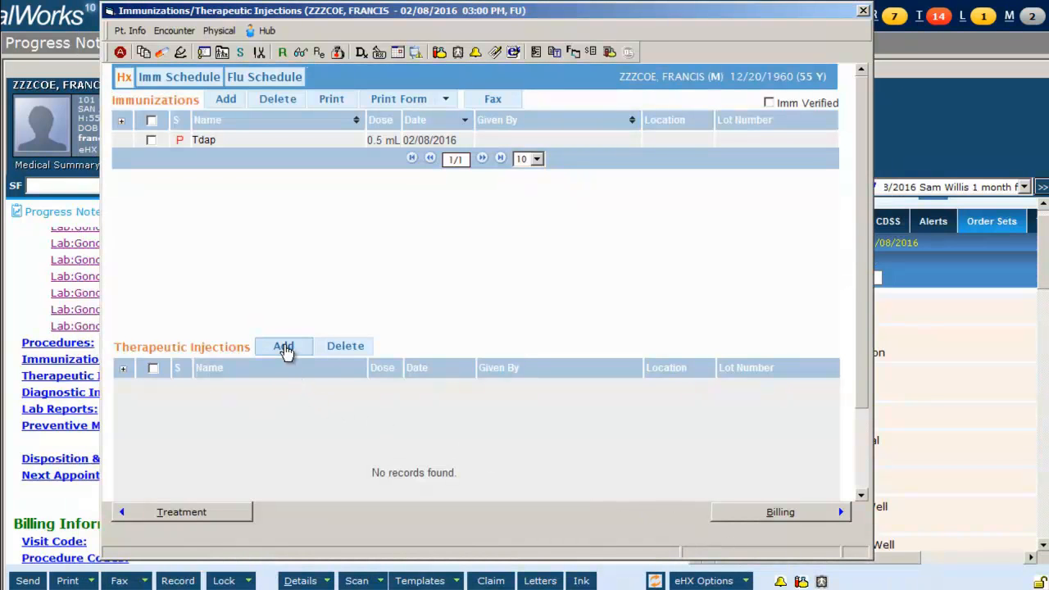
# Add a Ceftriaxone therapeutic injection with status Pending to the 2016-02-08 visit and return to the progress note
pyautogui.click(284, 347)
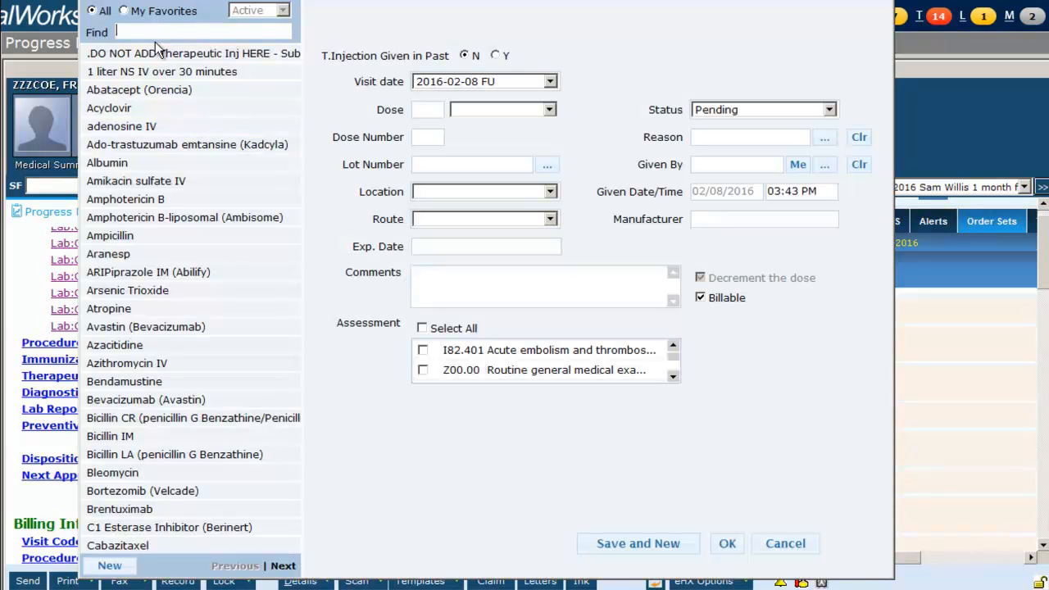
pyautogui.write('ceftr')
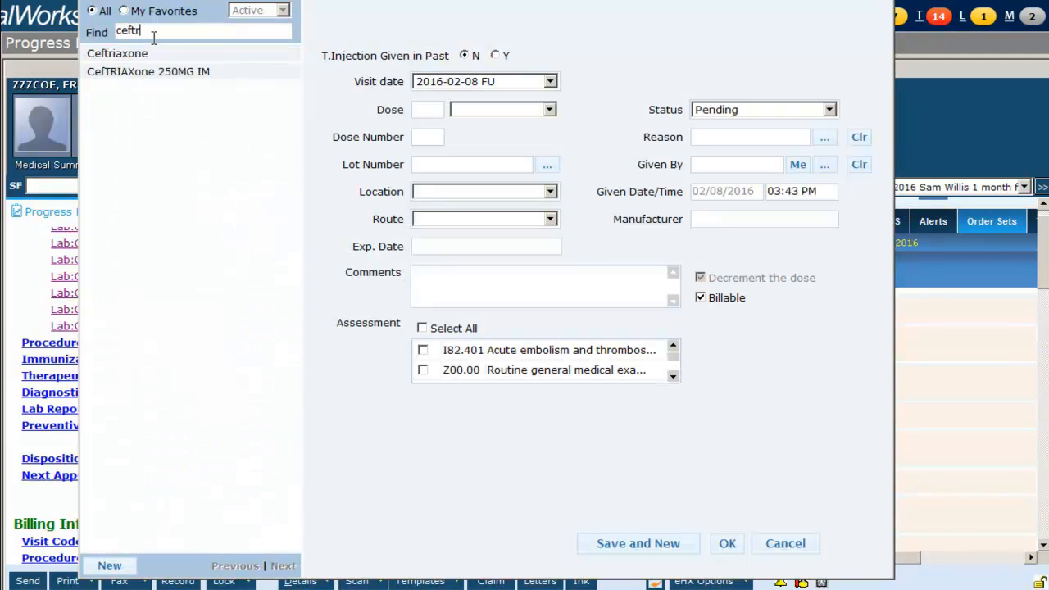
pyautogui.click(160, 51)
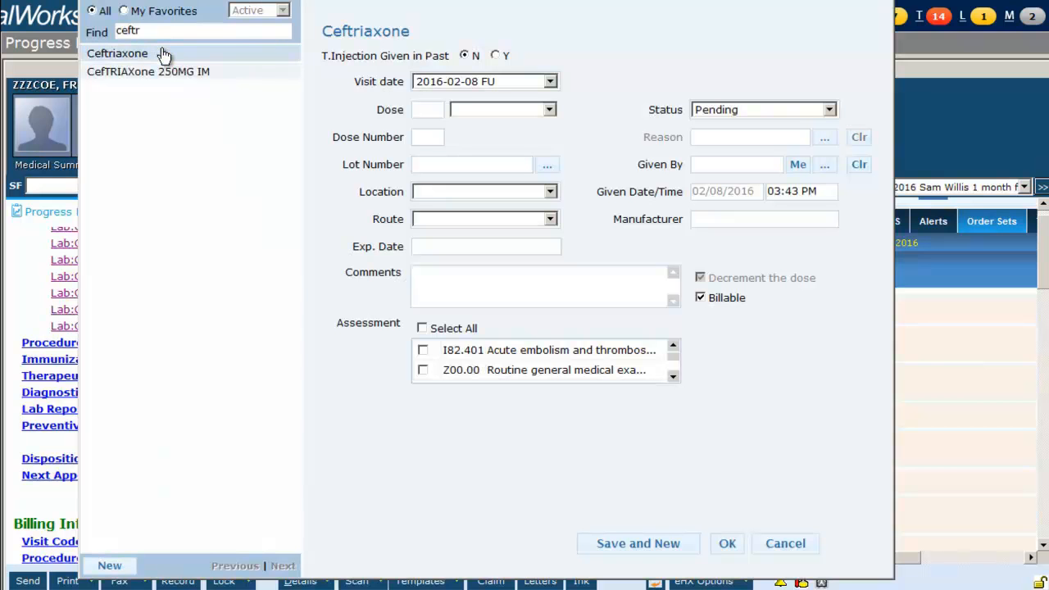
pyautogui.click(727, 544)
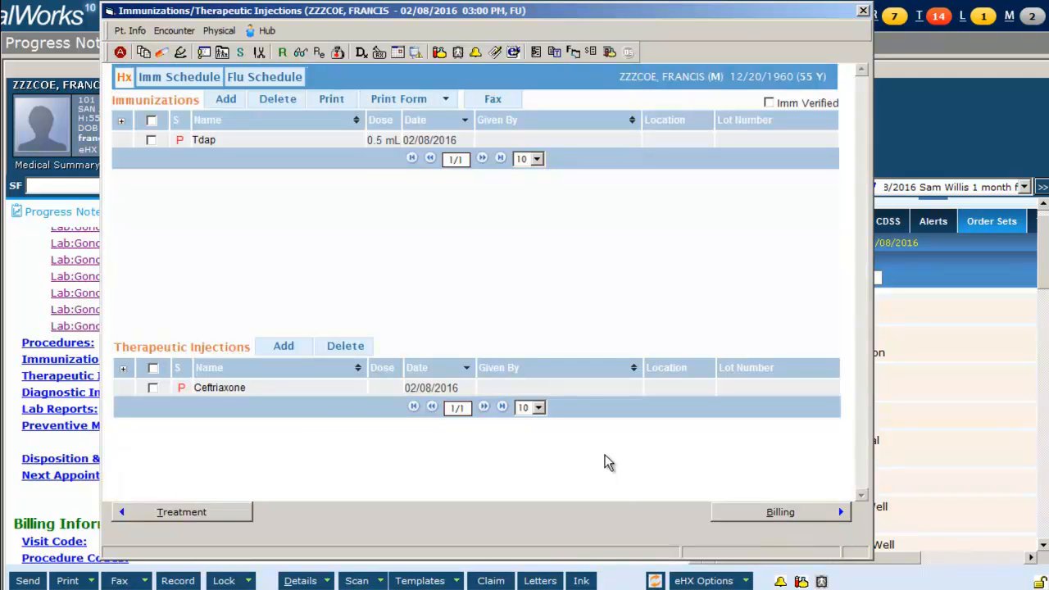
pyautogui.click(864, 11)
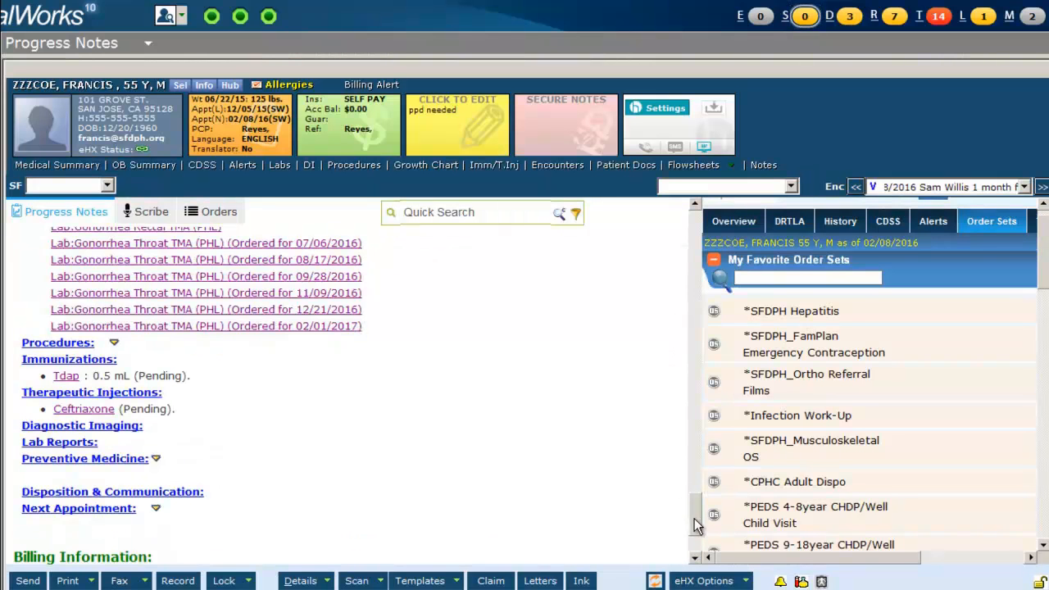
# Add the E&M code 99213 Office Visit, Est Pt., Level 3 to the visit's billing procedure codes
pyautogui.scroll(-1, 695, 524)
pyautogui.scroll(-2, 472, 506)
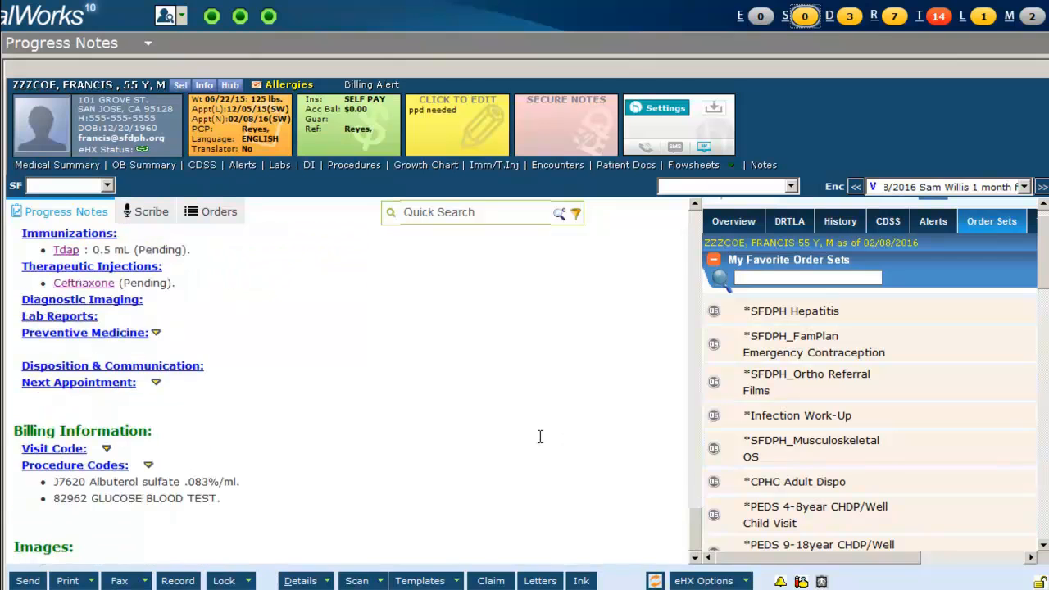
pyautogui.click(65, 452)
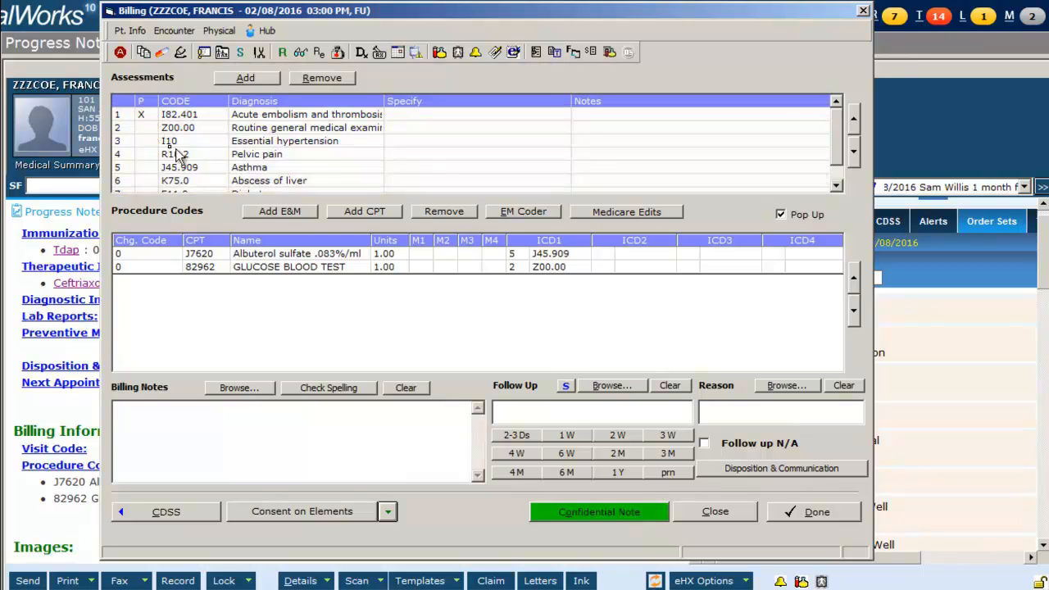
pyautogui.click(279, 210)
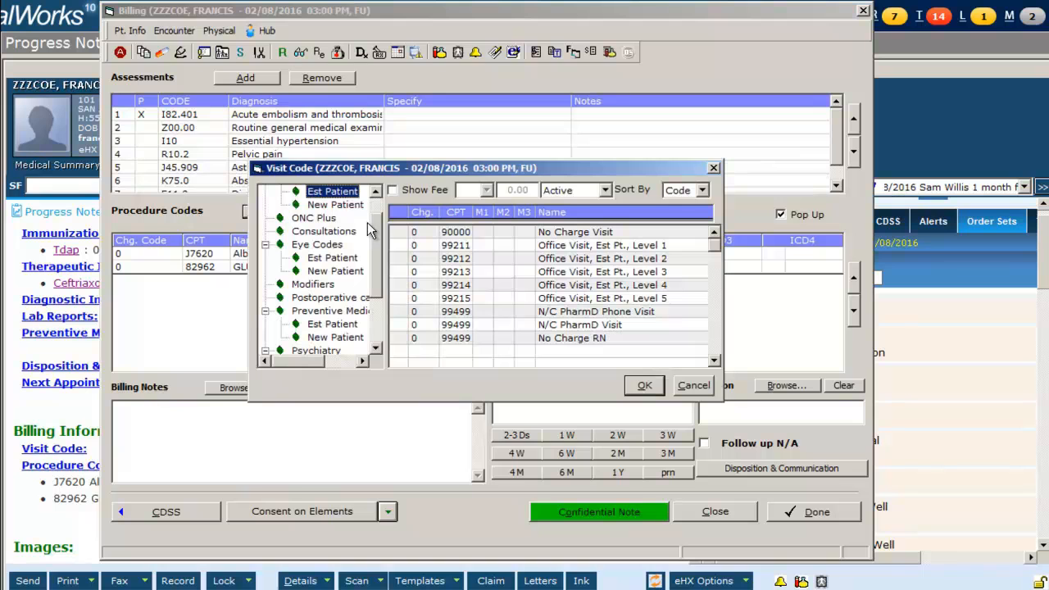
pyautogui.click(636, 275)
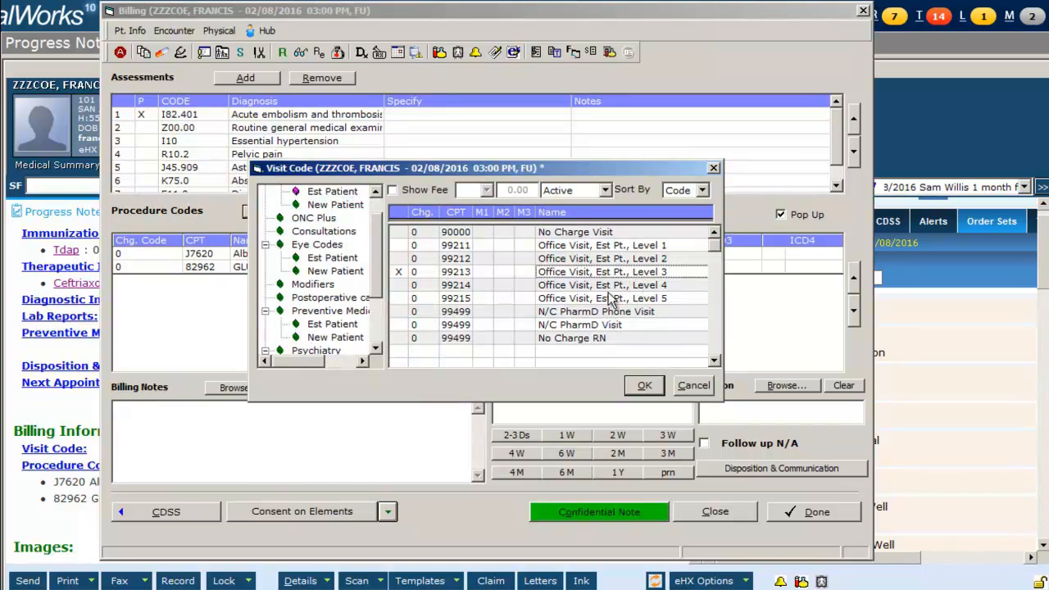
pyautogui.click(643, 386)
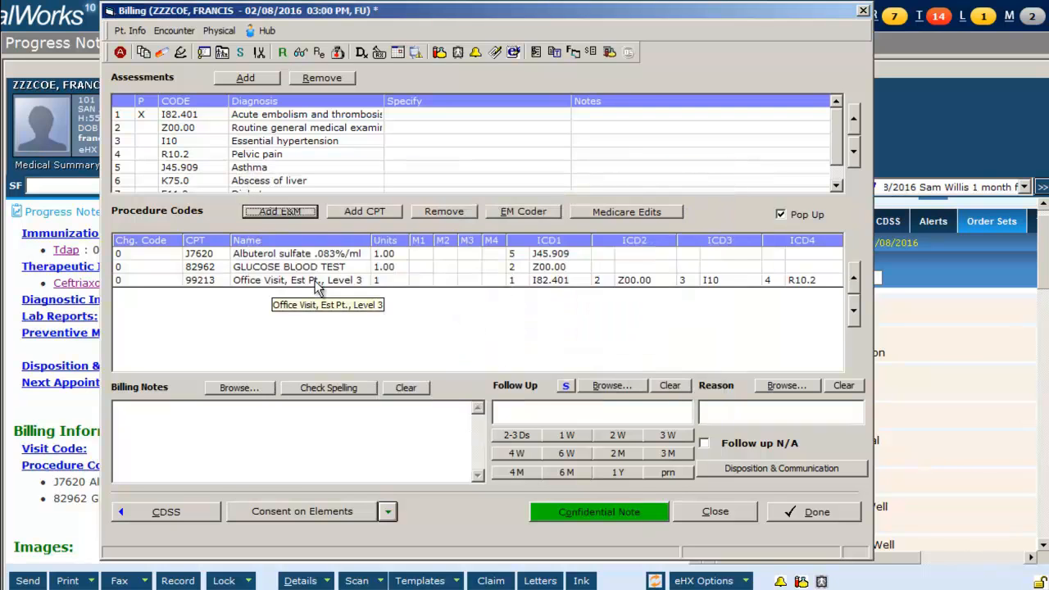
pyautogui.click(377, 210)
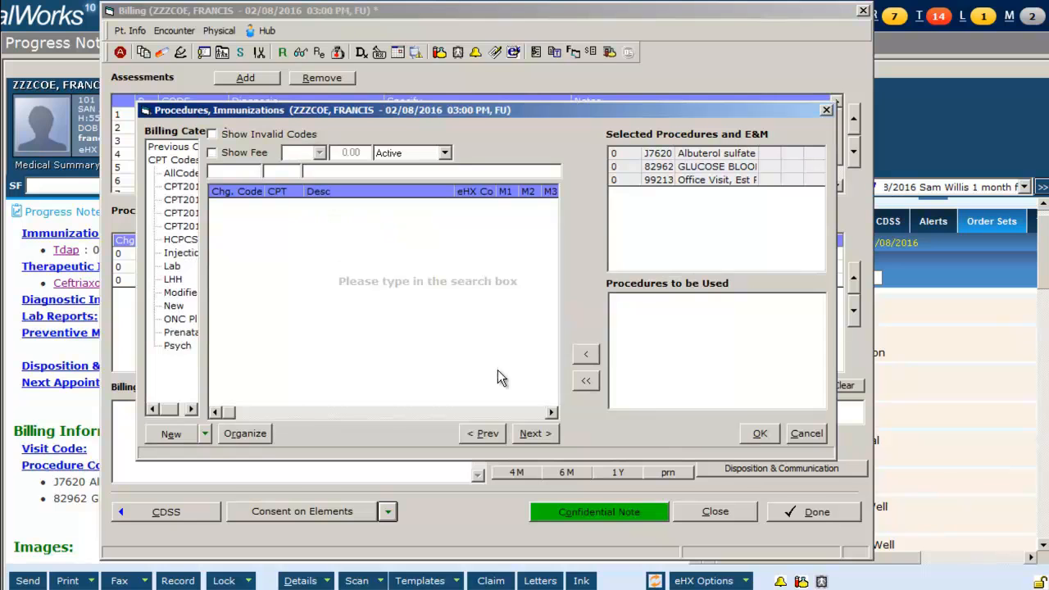
pyautogui.click(815, 437)
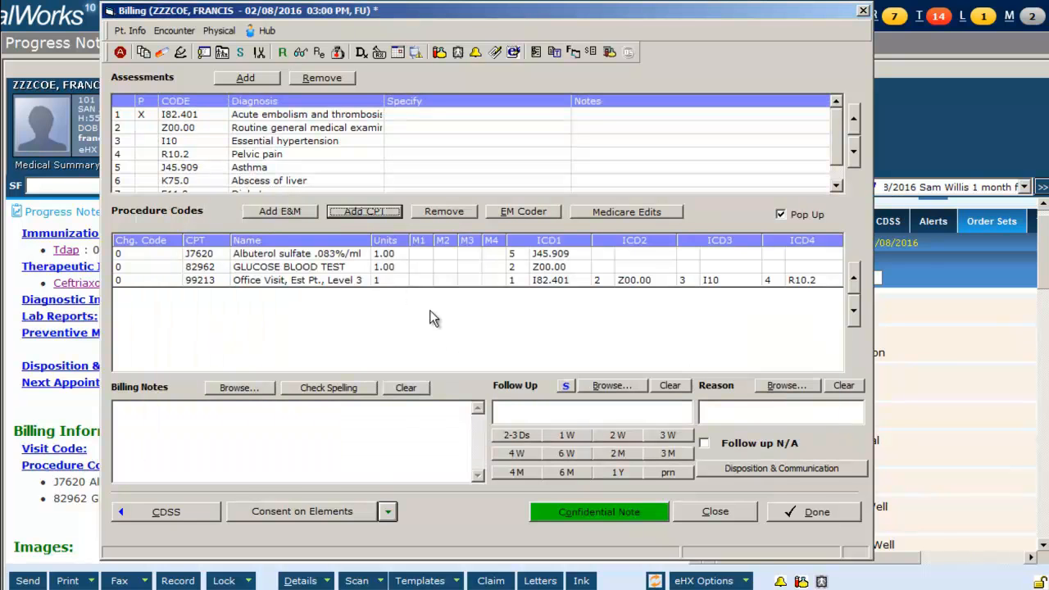
# Set the follow-up to 2 Months with the reason "follow up on lab tests" and finish the billing entry
pyautogui.click(622, 455)
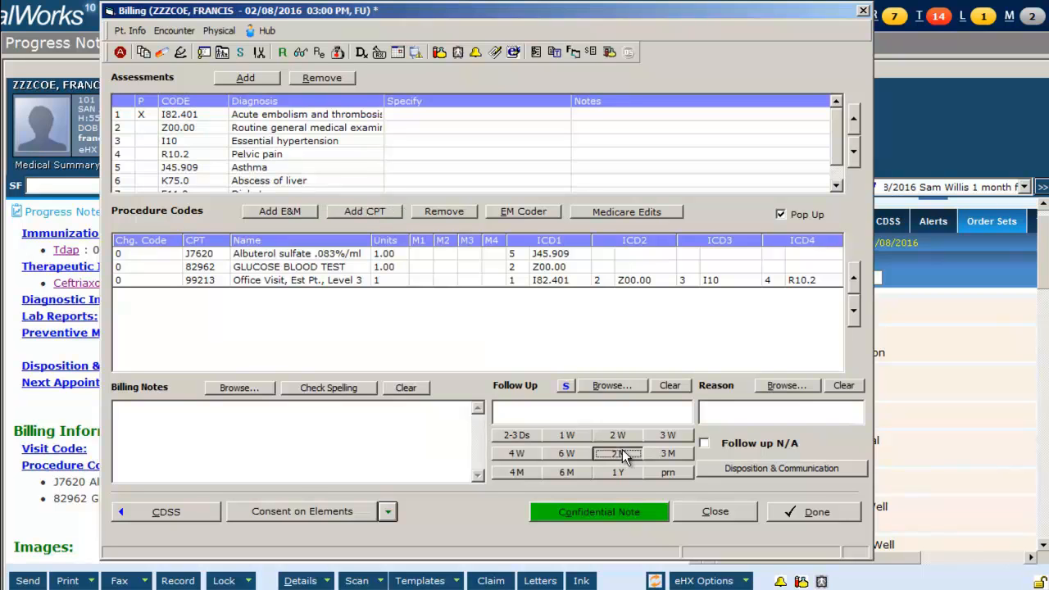
pyautogui.click(717, 411)
pyautogui.write('follow up on lab tests')
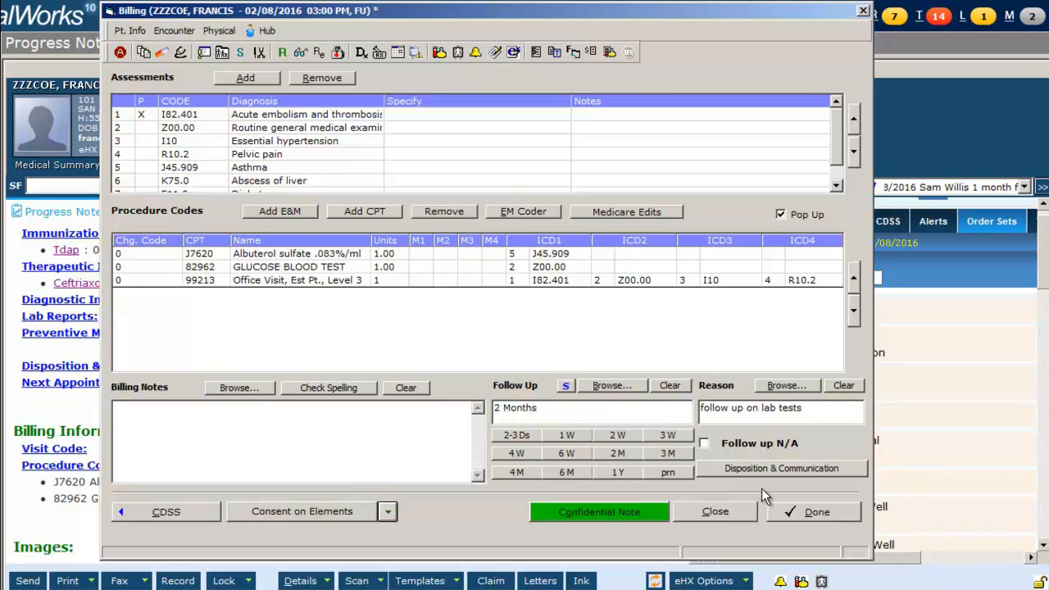
pyautogui.click(810, 513)
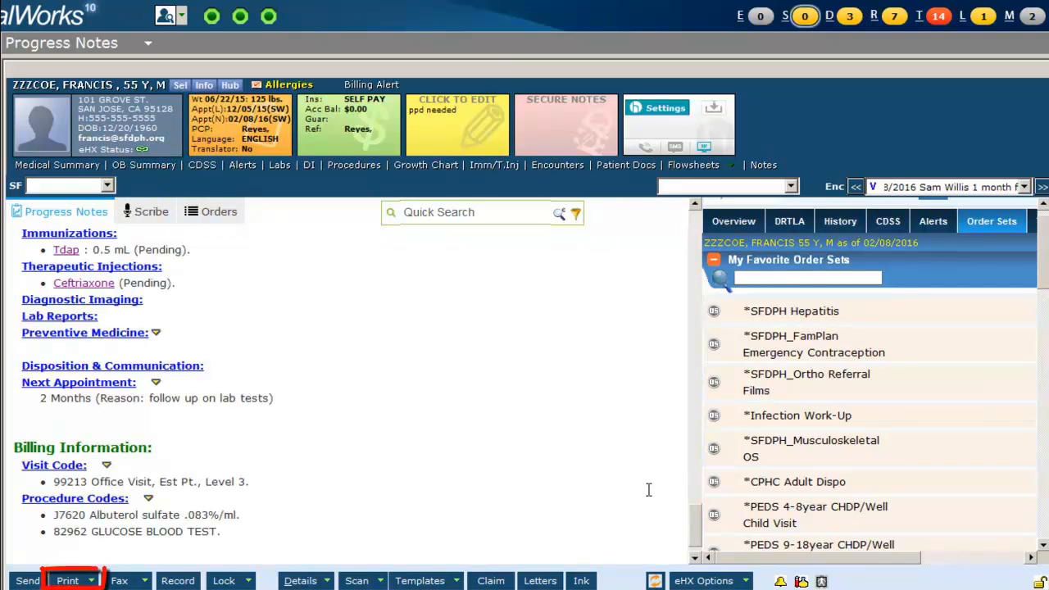
# Print the visit summary from the progress note with Chief Complaints and Vitals added to the included categories
pyautogui.click(92, 580)
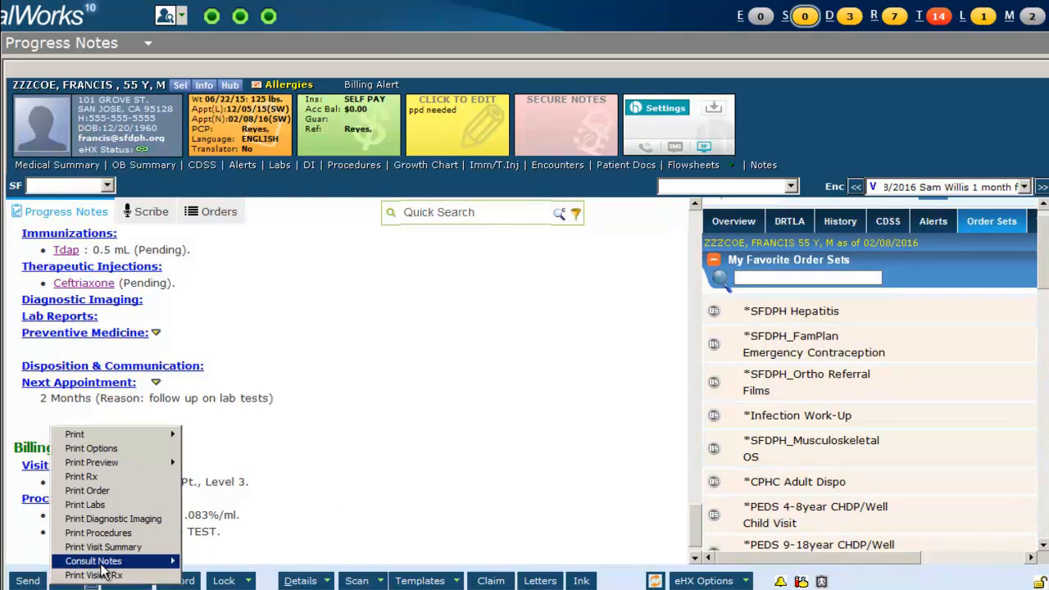
pyautogui.click(104, 548)
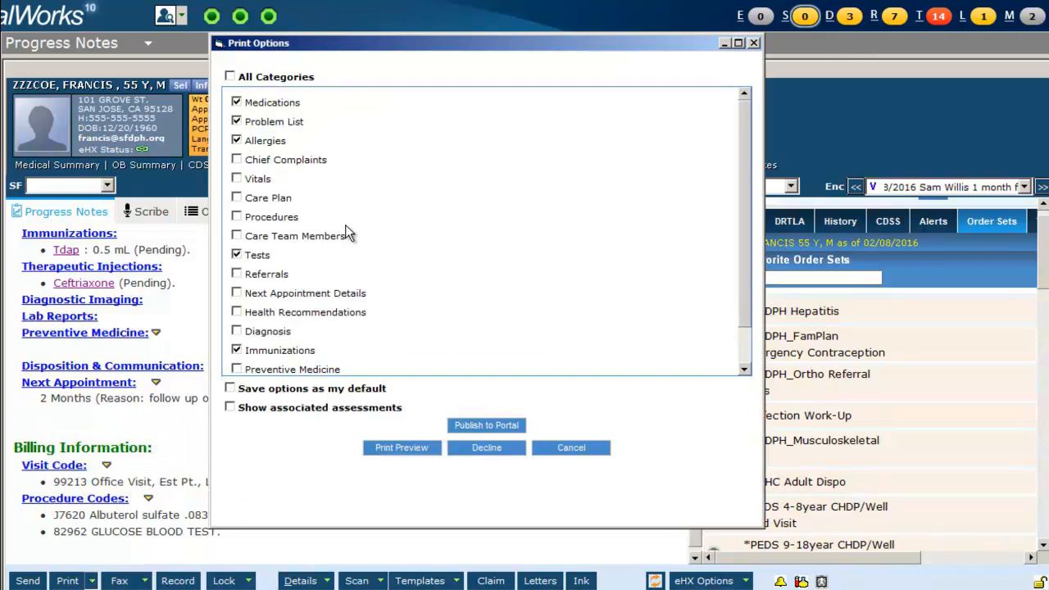
pyautogui.click(236, 159)
pyautogui.click(236, 177)
pyautogui.click(401, 448)
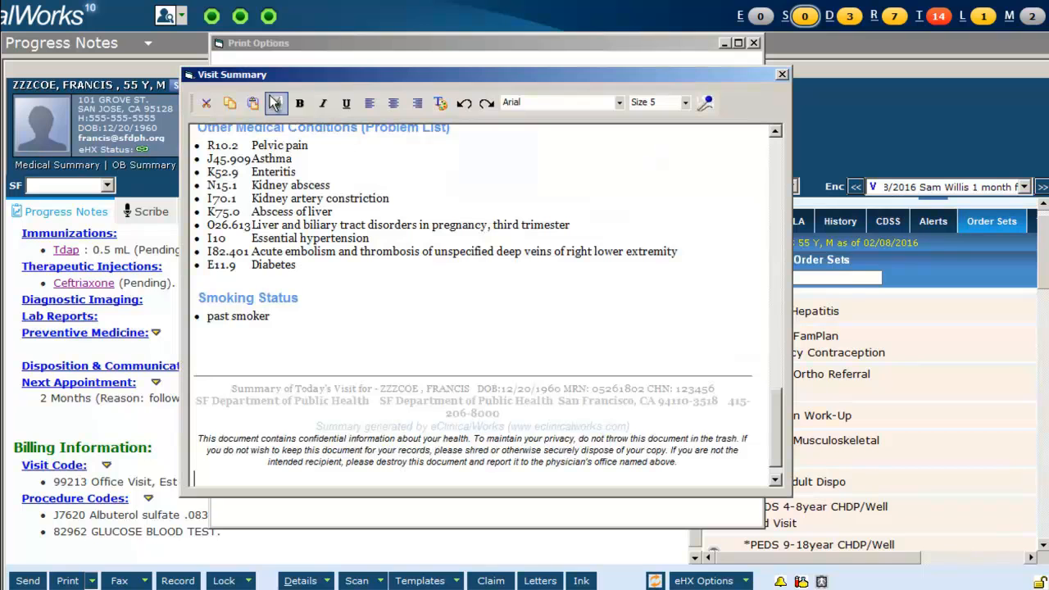
pyautogui.click(277, 104)
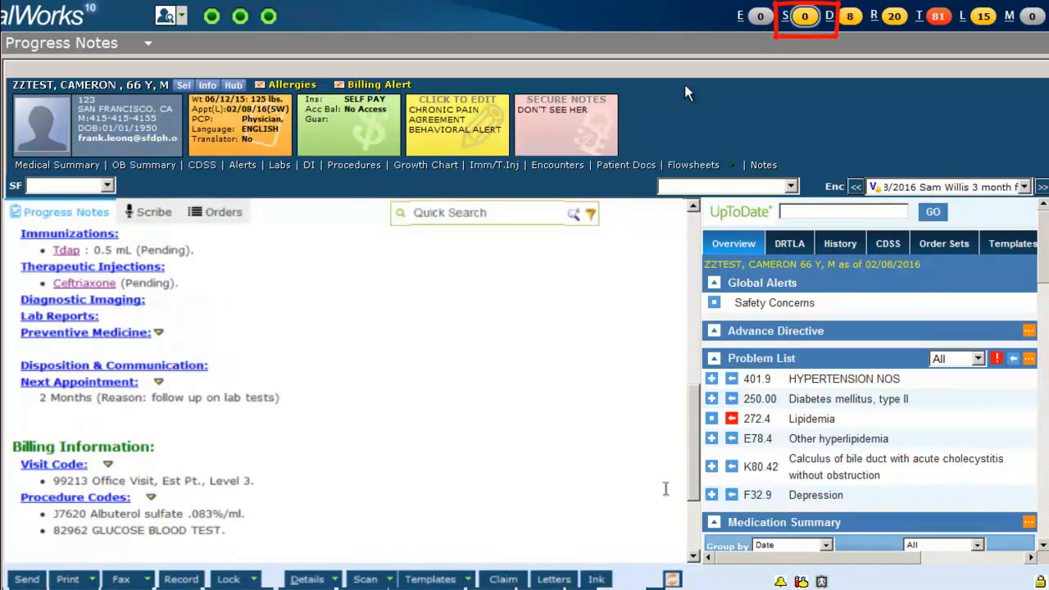
# Set the status of the 09:00 AM visit in Office Visits to ORD DC (Complete orders and discharge)
pyautogui.click(809, 20)
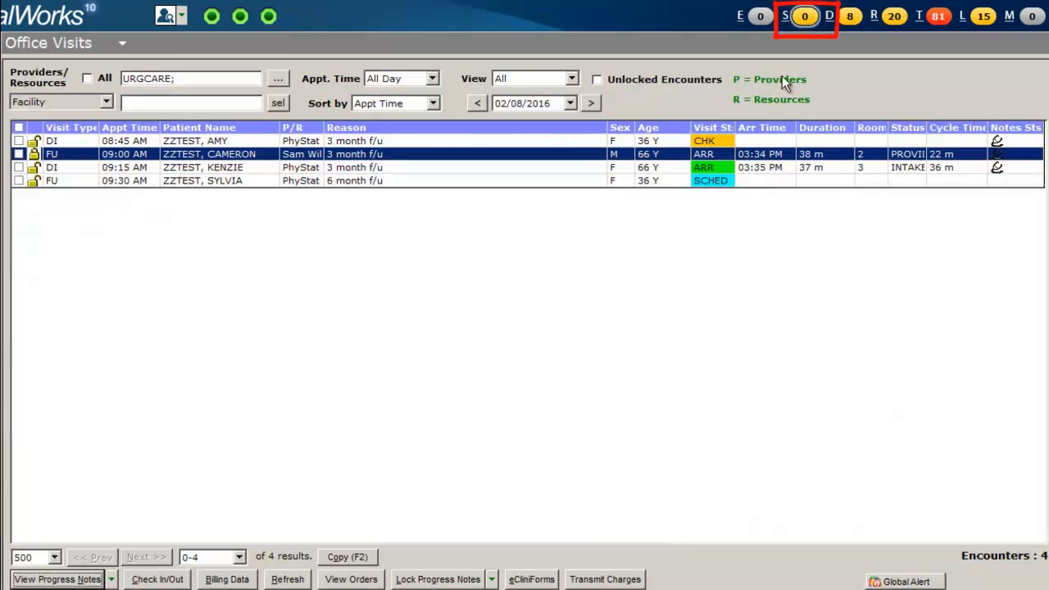
pyautogui.click(571, 127)
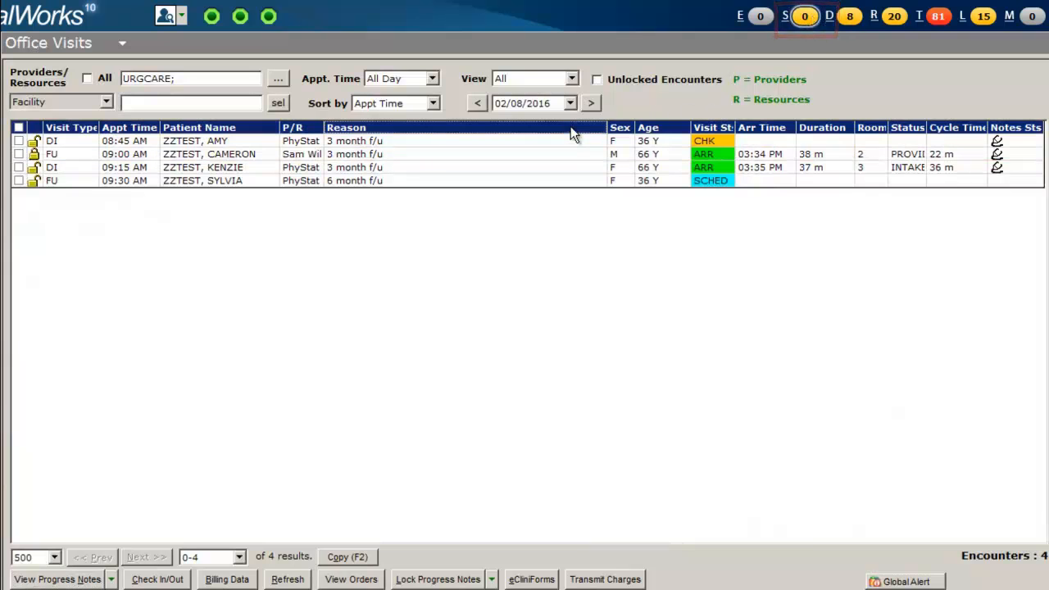
pyautogui.doubleClick(909, 155)
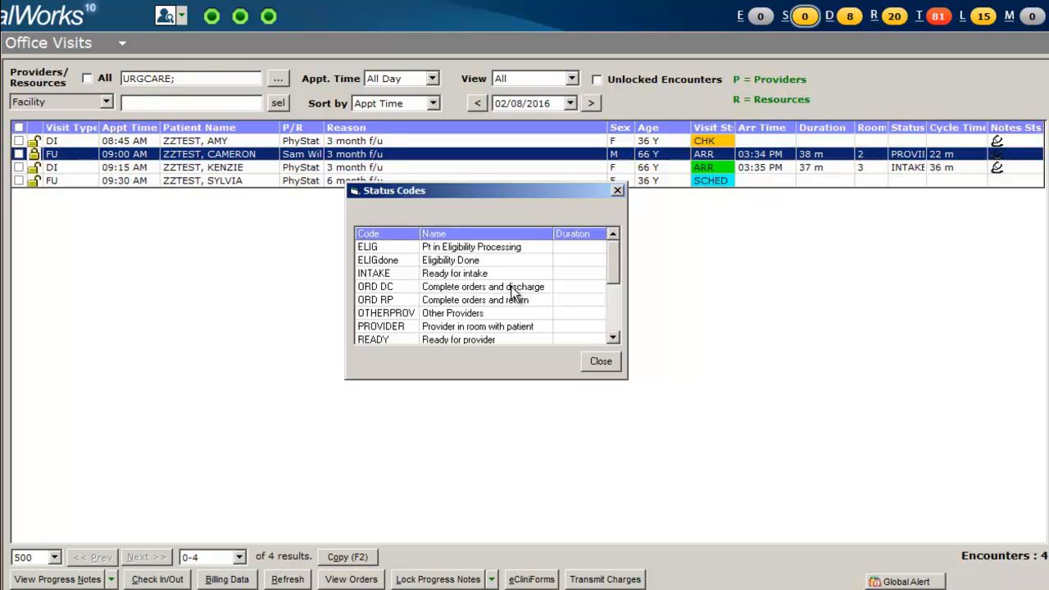
pyautogui.click(512, 288)
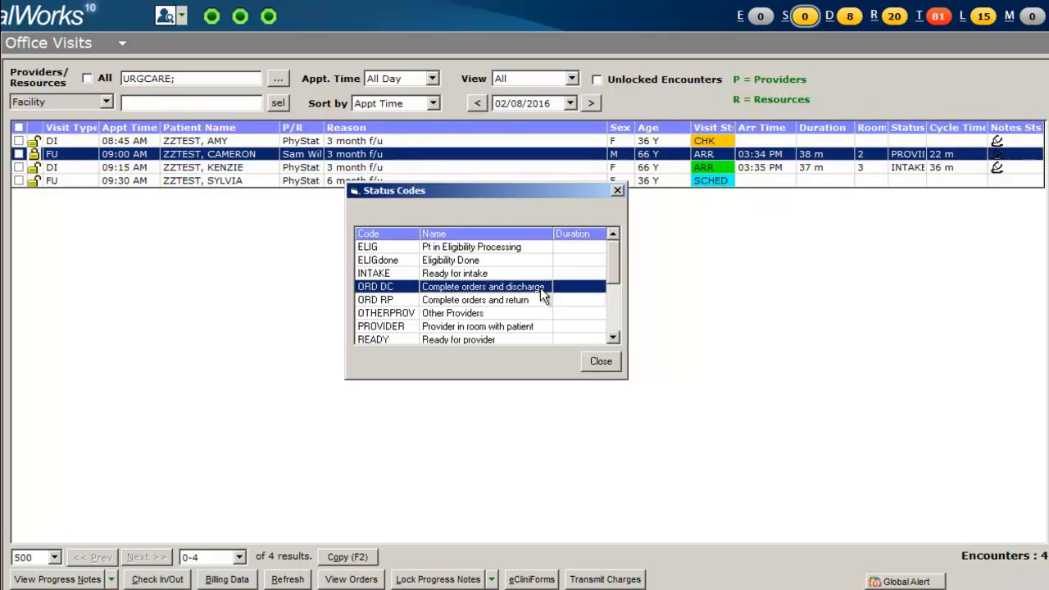
pyautogui.click(539, 301)
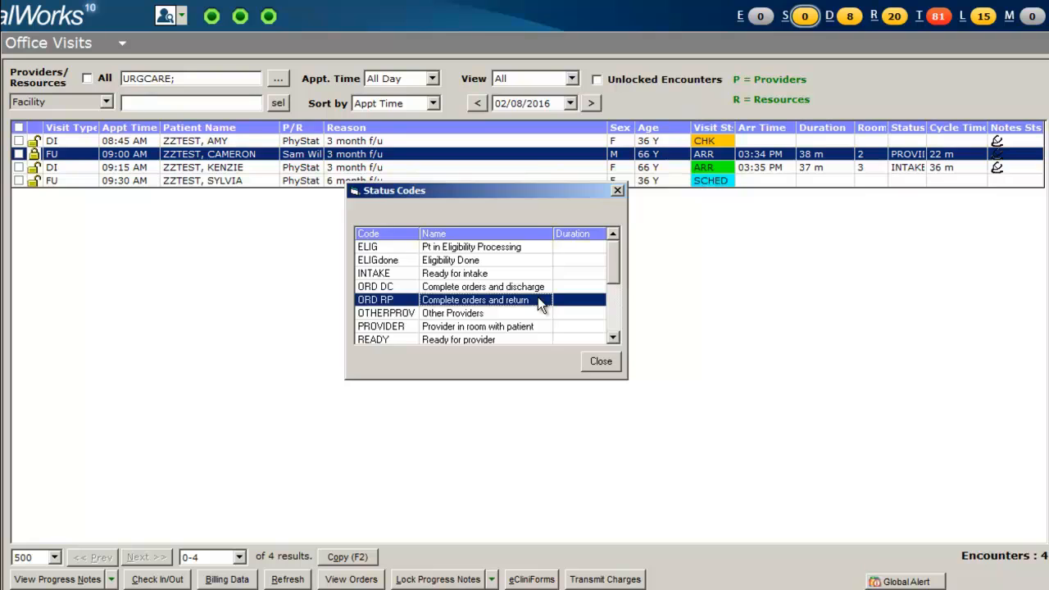
pyautogui.doubleClick(538, 300)
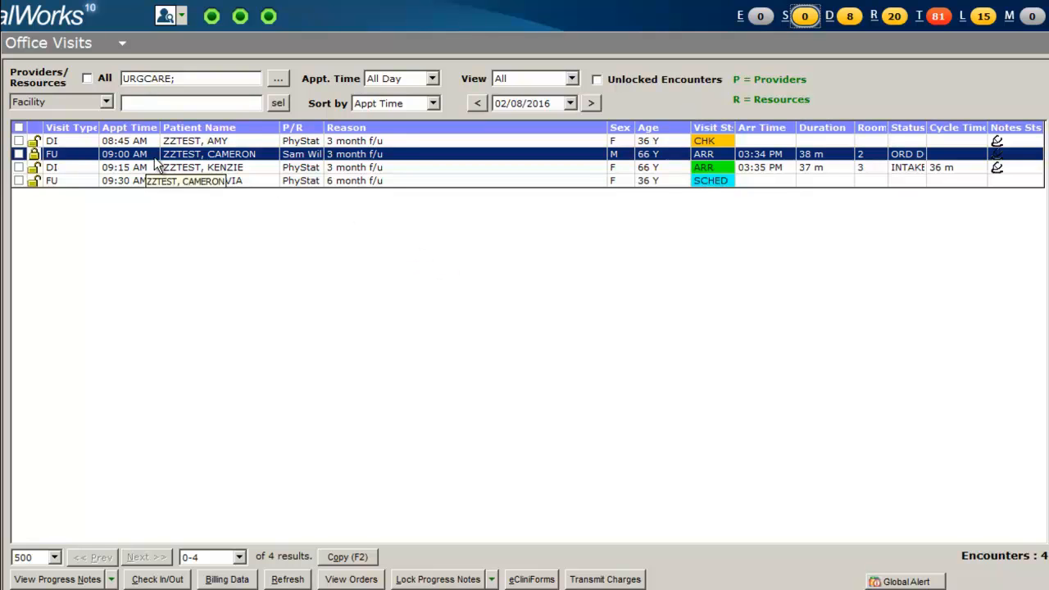
# Check out the patient of the 09:00 AM visit from the Office Visits list
pyautogui.click(18, 155)
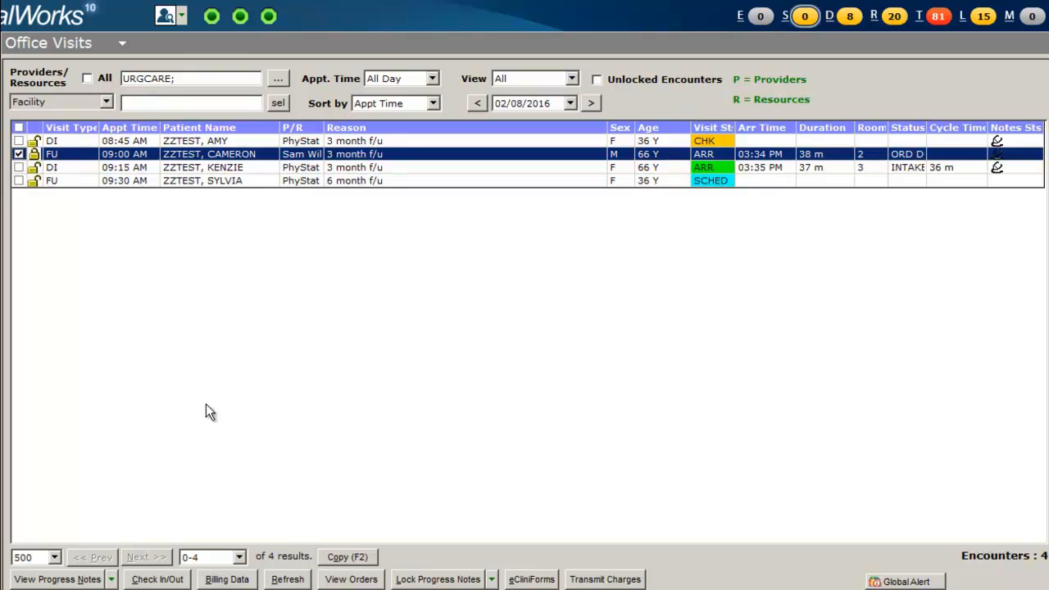
pyautogui.click(165, 581)
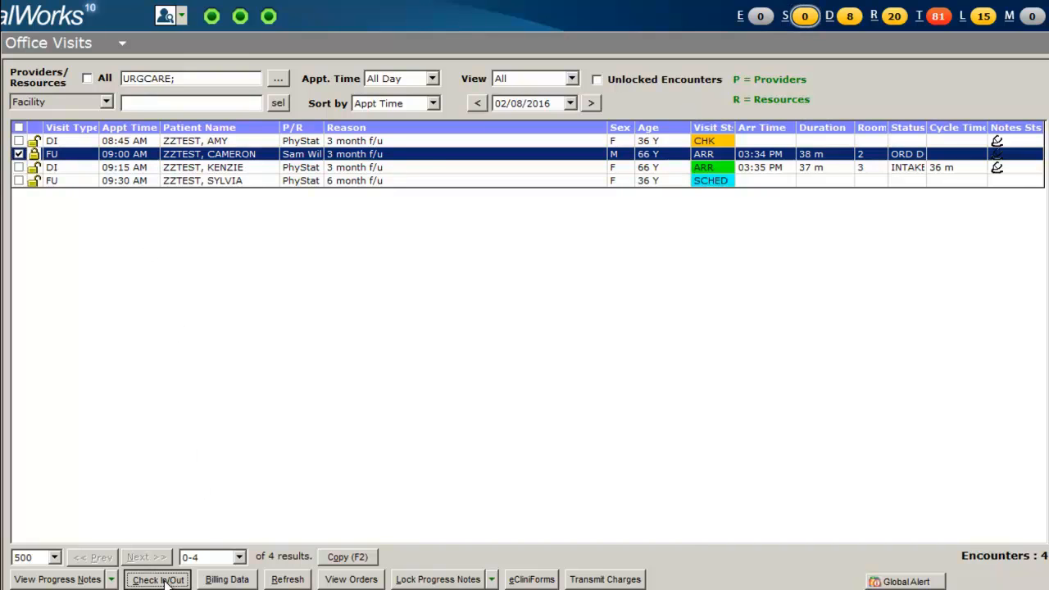
pyautogui.click(385, 375)
pyautogui.click(471, 436)
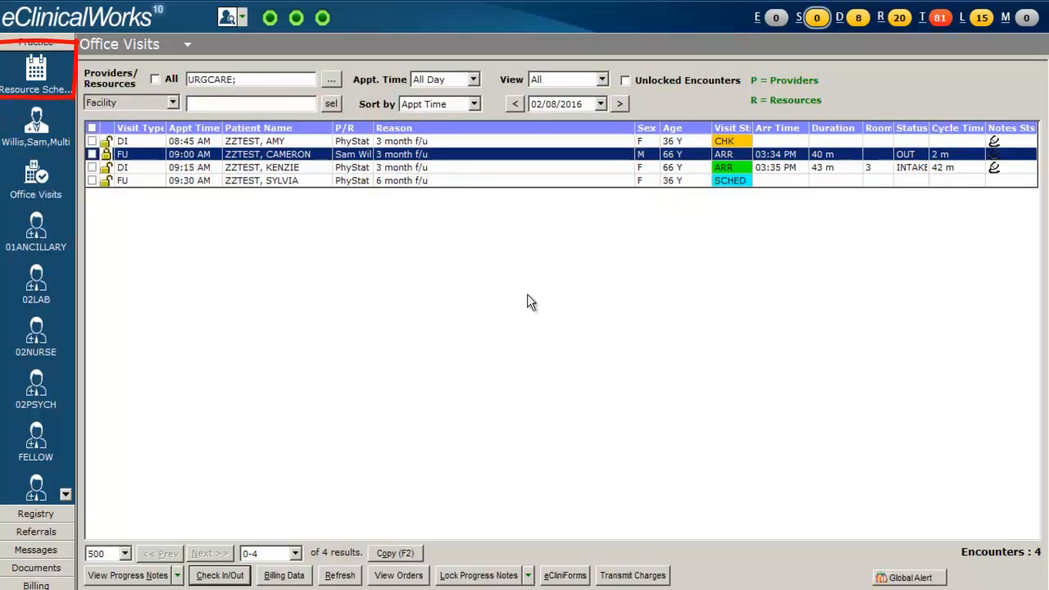
# Set the visit status of the 9:00 AM URGCARE appointment in Resource Scheduling to CHK (Check Out)
pyautogui.click(36, 72)
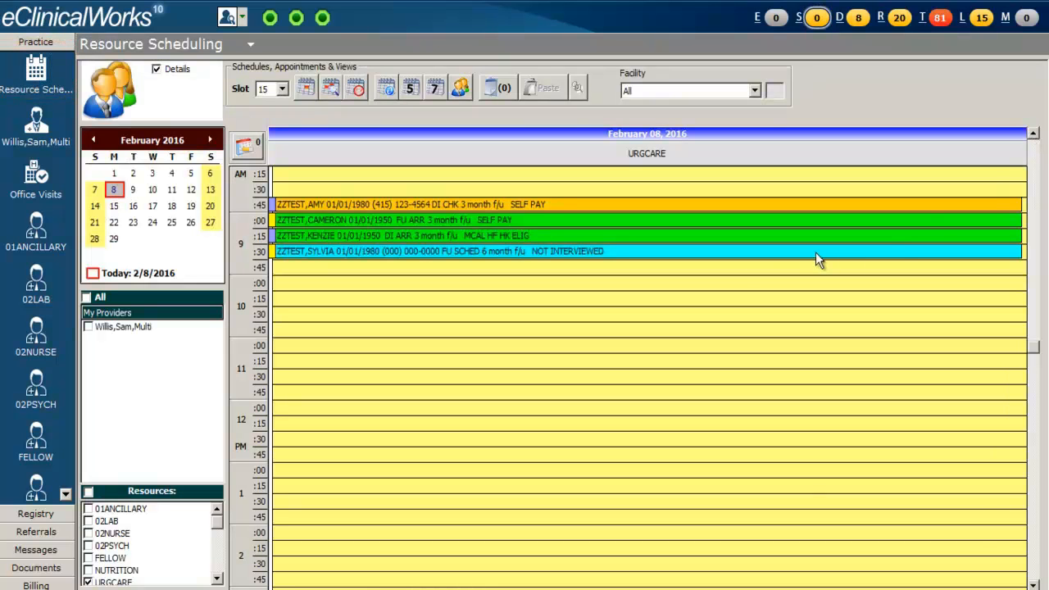
pyautogui.doubleClick(419, 219)
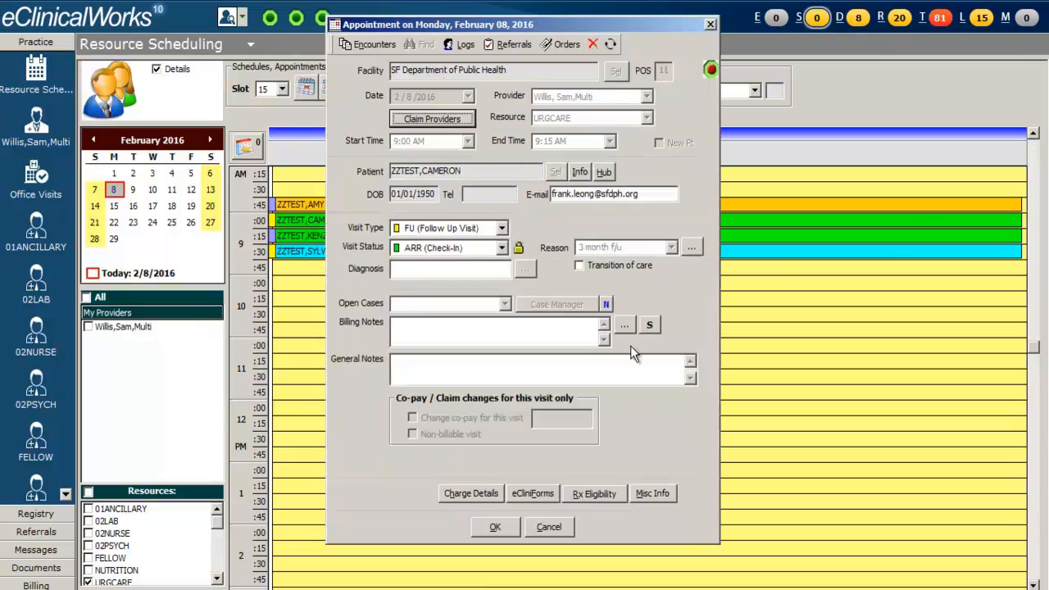
pyautogui.click(502, 249)
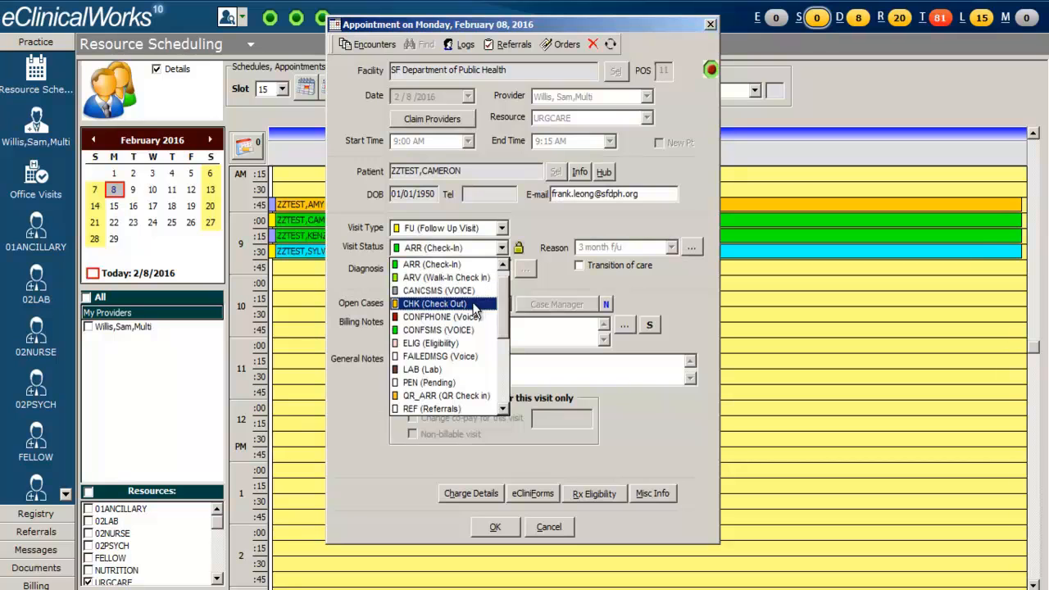
pyautogui.click(475, 305)
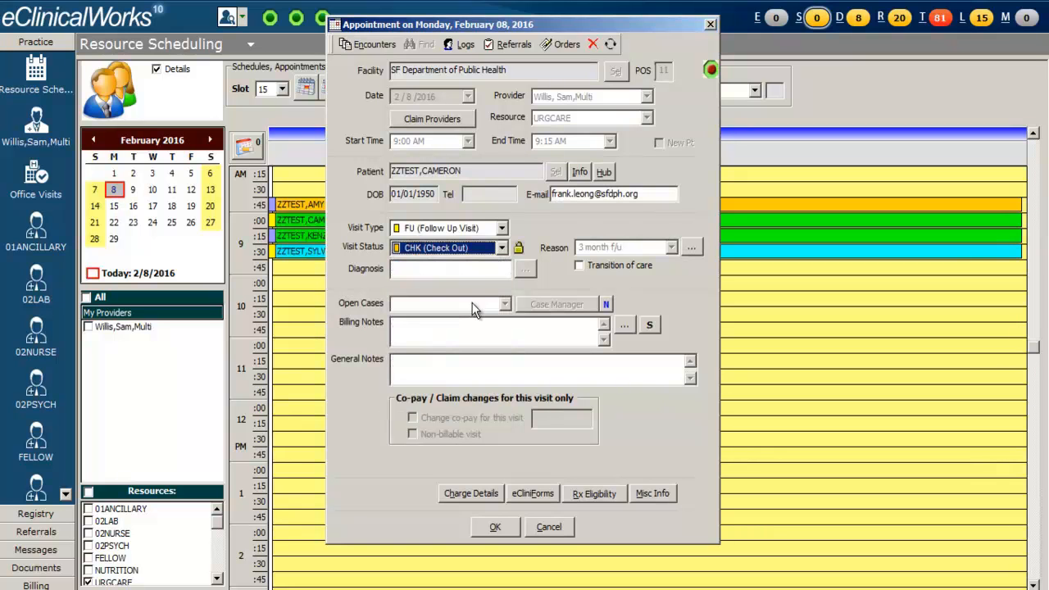
pyautogui.click(489, 530)
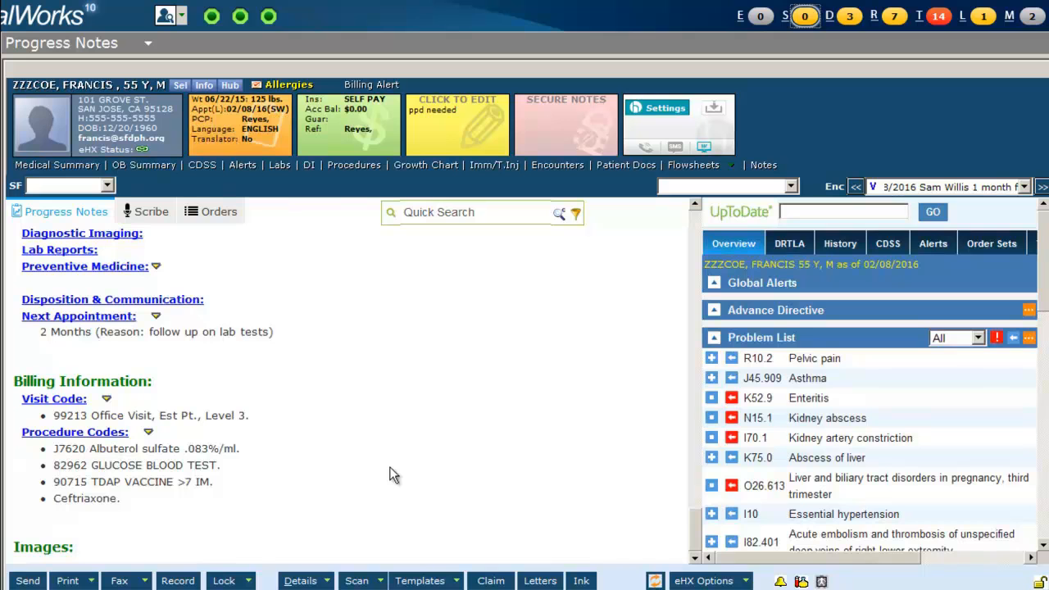
# Lock the 02/08/2016 progress note in Modern-III Style
pyautogui.click(250, 581)
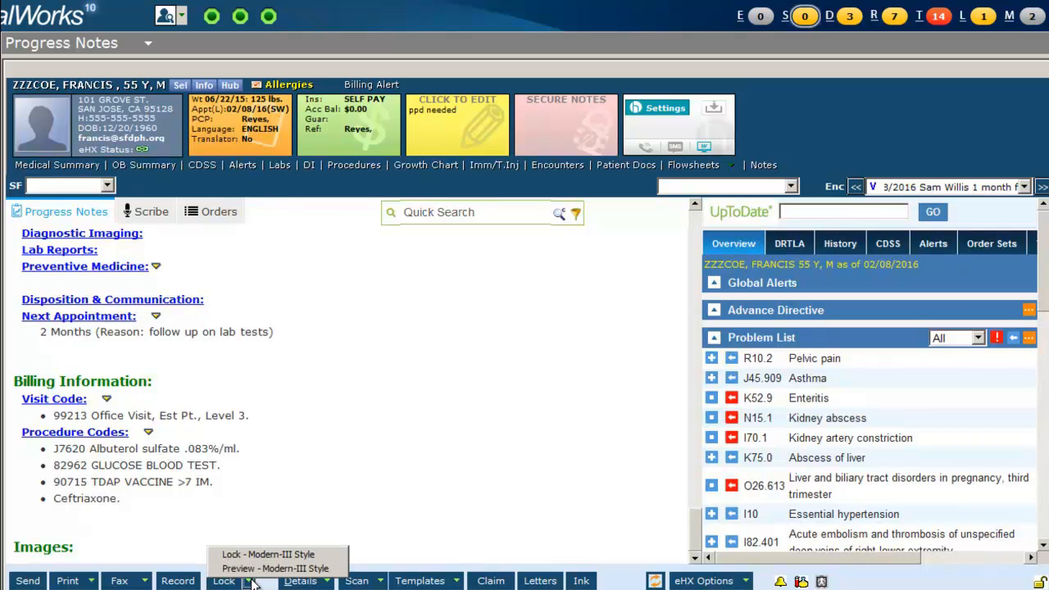
pyautogui.click(299, 555)
pyautogui.click(504, 342)
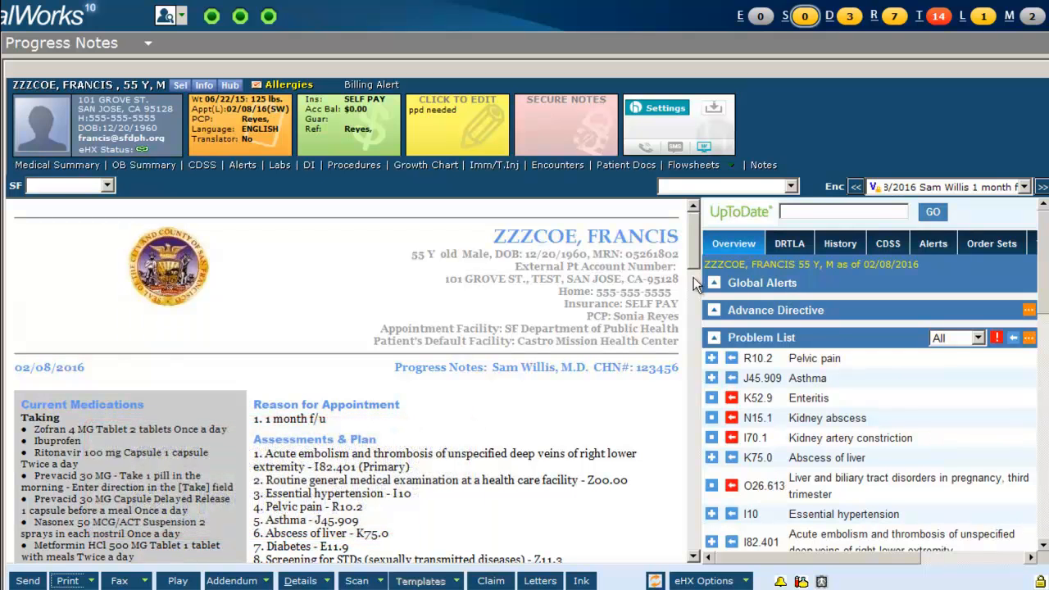
# Assign the locked progress note to the physician named in its header through Change Assigned To, without adding notes
pyautogui.moveTo(694, 251); pyautogui.dragTo(691, 508)
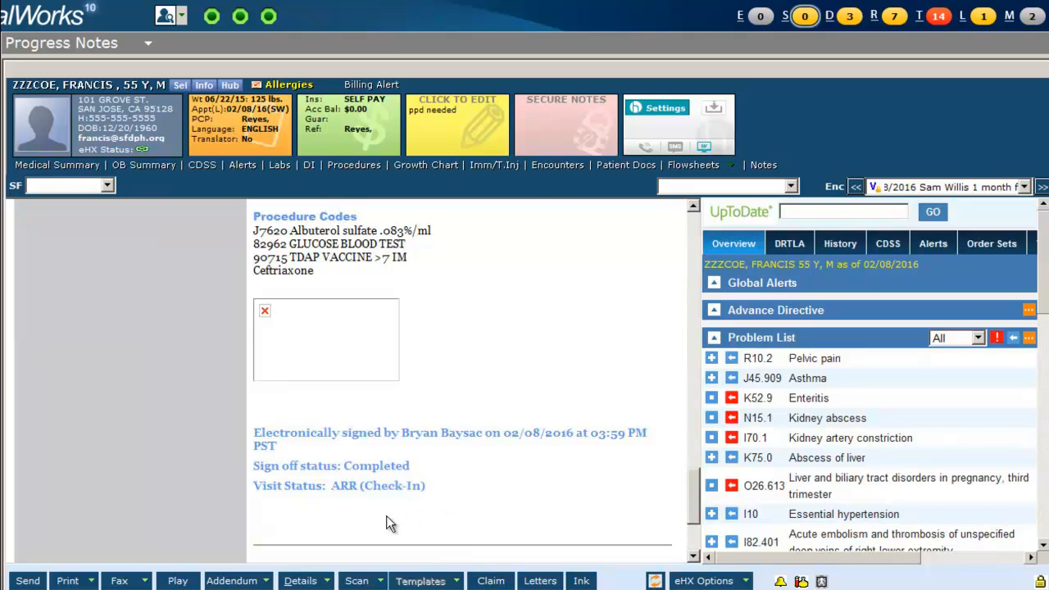
pyautogui.click(327, 581)
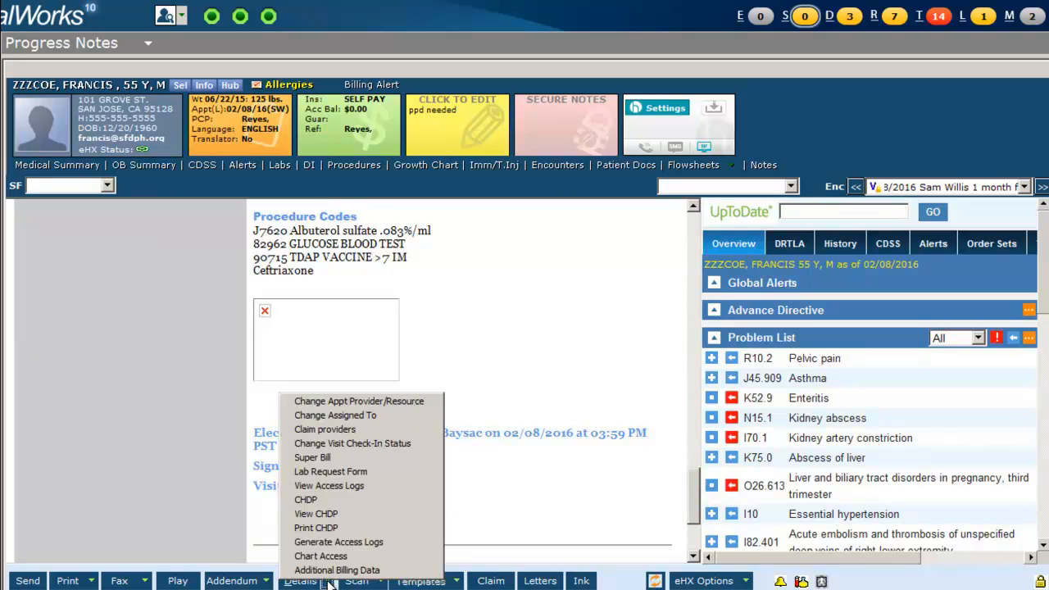
pyautogui.click(336, 415)
pyautogui.click(528, 243)
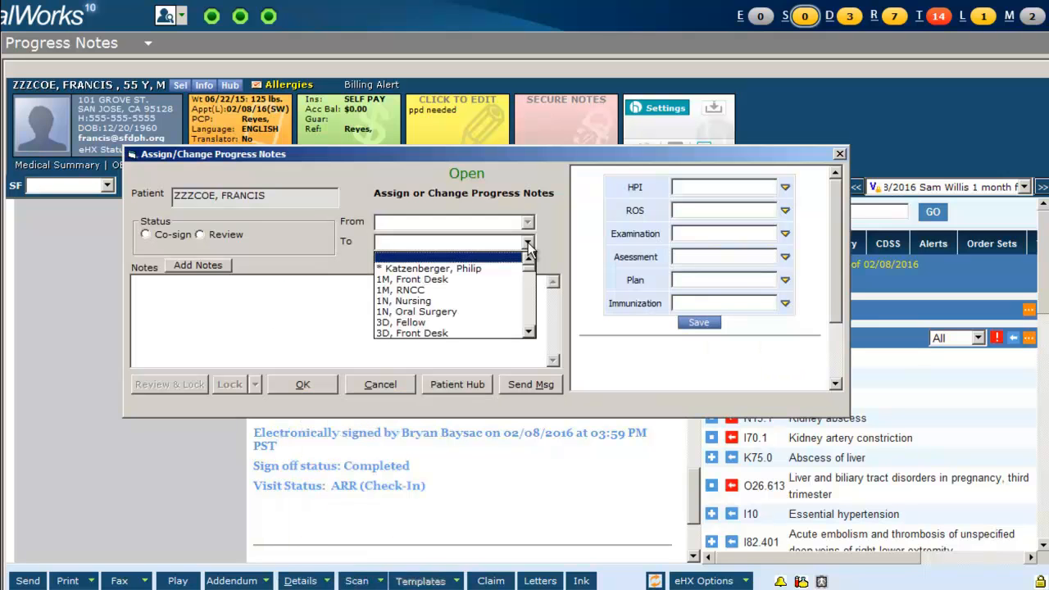
pyautogui.write('willis')
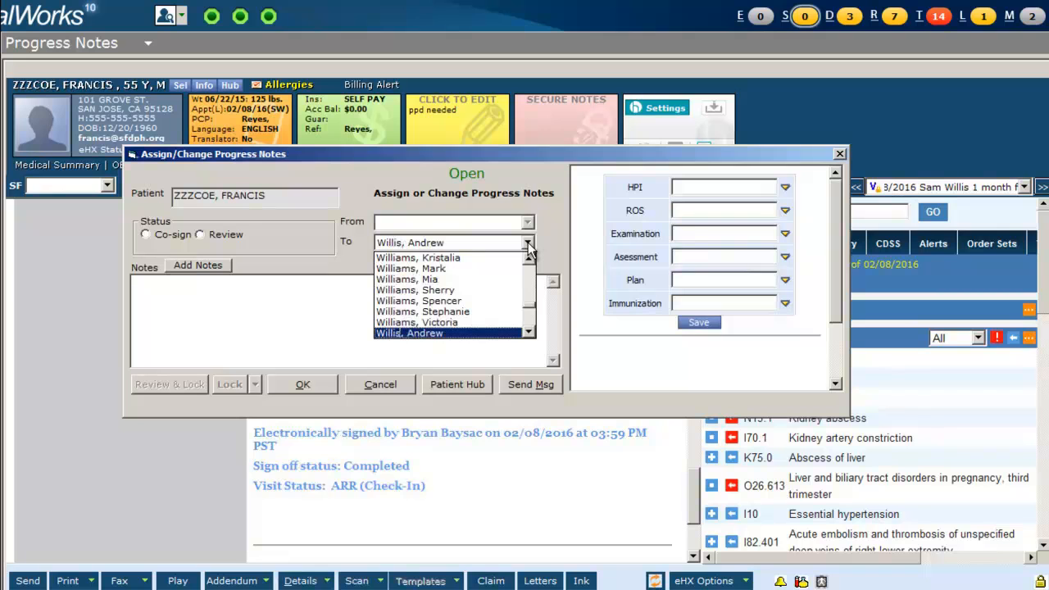
pyautogui.click(529, 332)
pyautogui.click(492, 332)
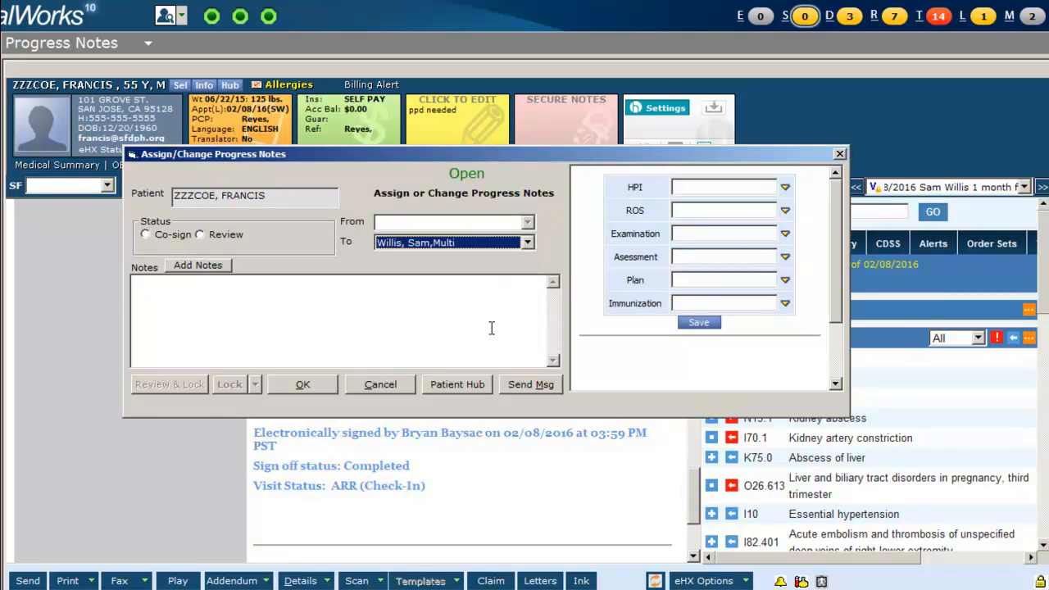
pyautogui.click(218, 267)
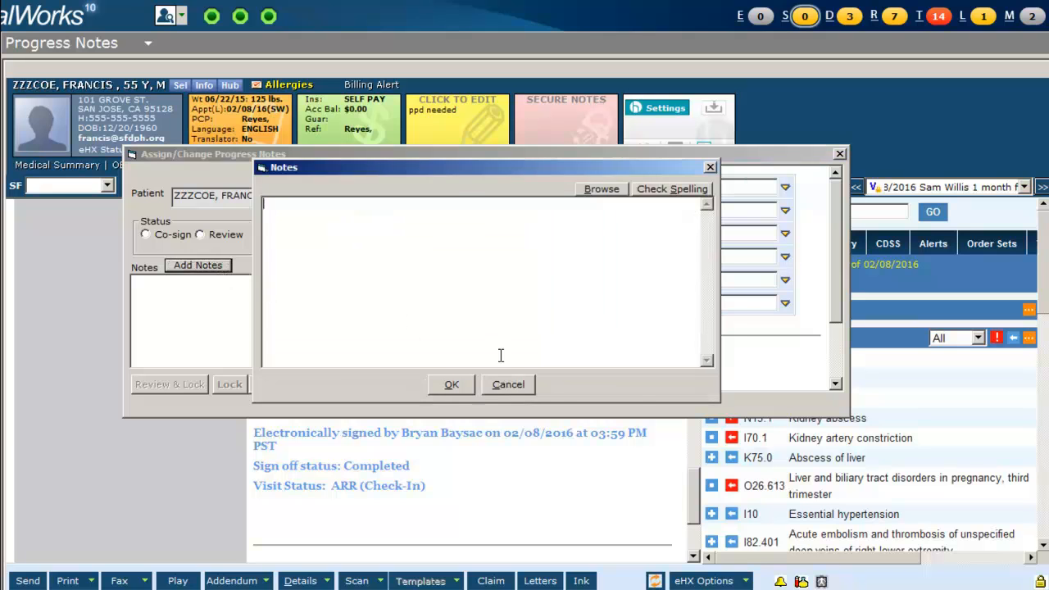
pyautogui.click(516, 380)
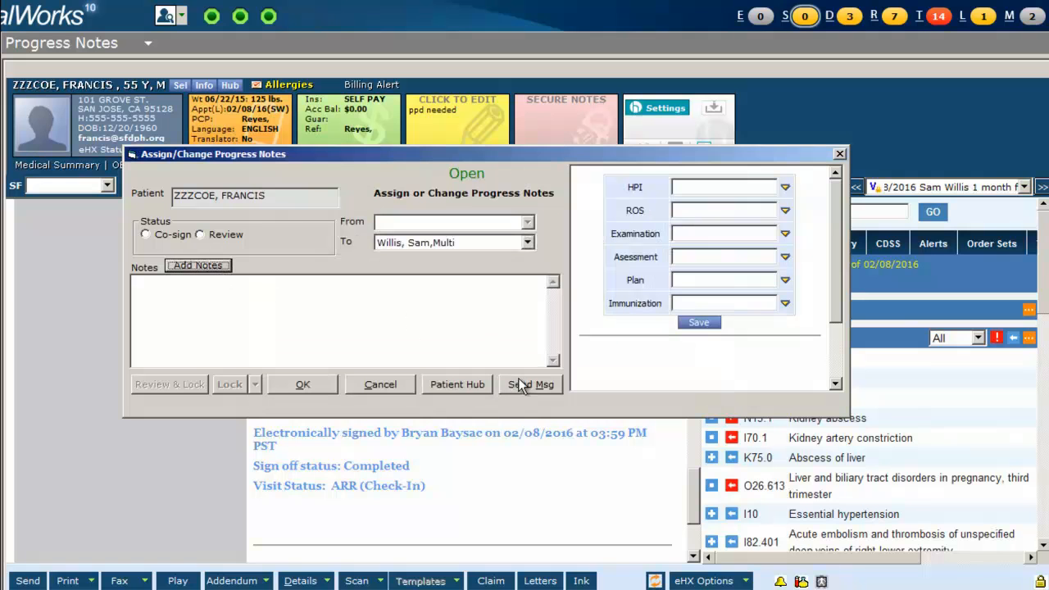
pyautogui.click(305, 385)
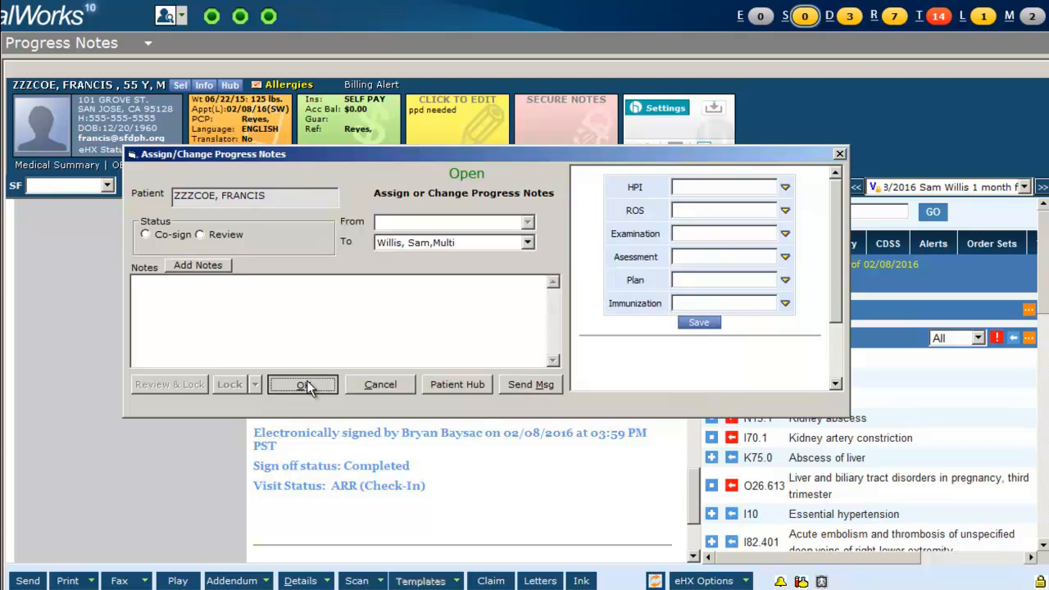